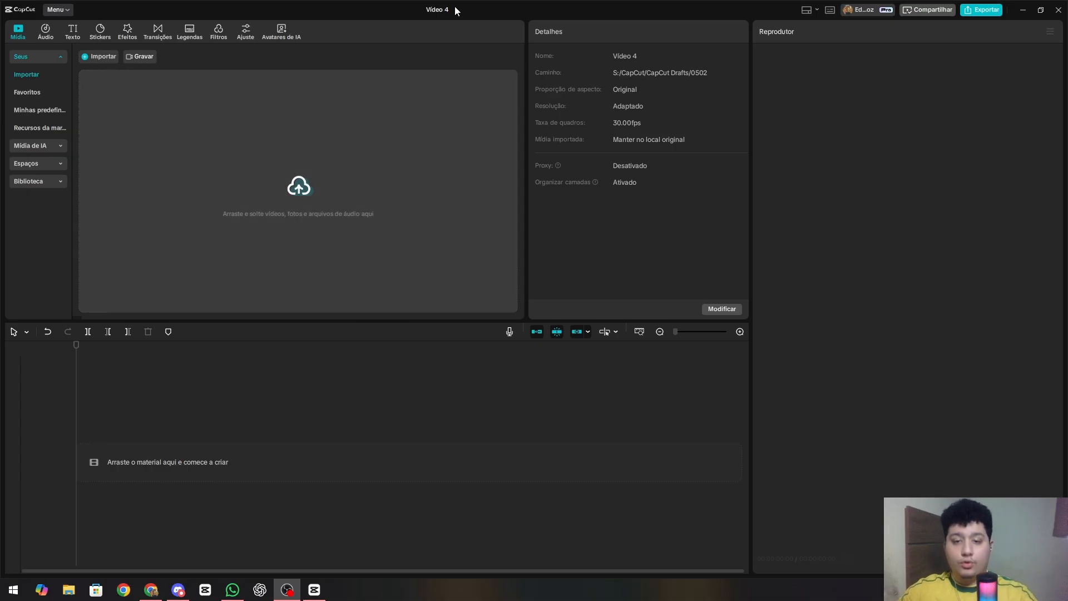
Import IMG_1783.MOV from the video subfolder in Downloads and place it at the start of the timeline.
left_click(181, 170)
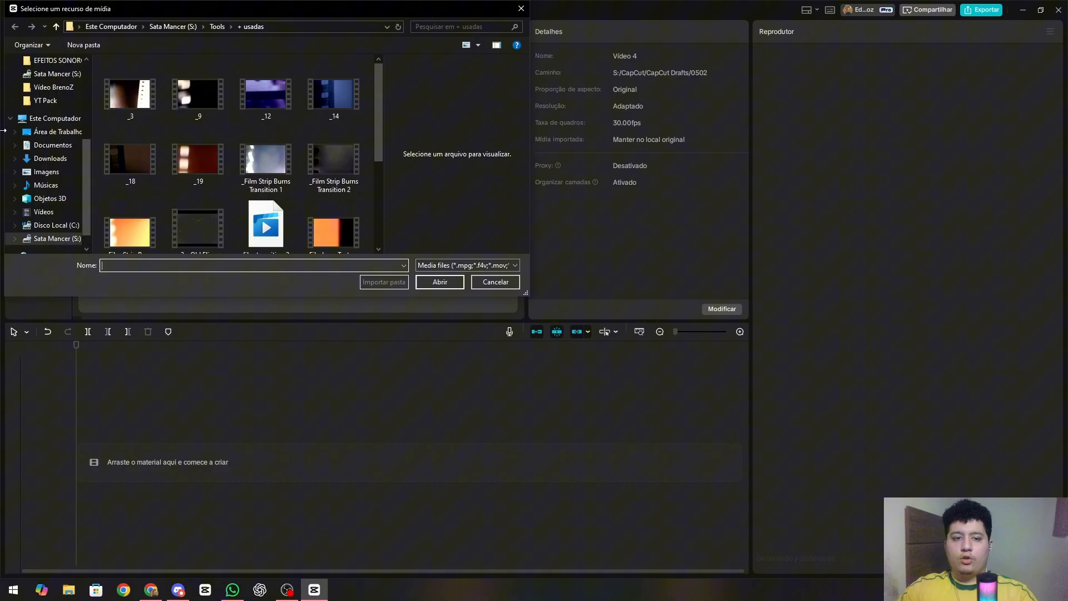
scroll(28, 118, "up", 3)
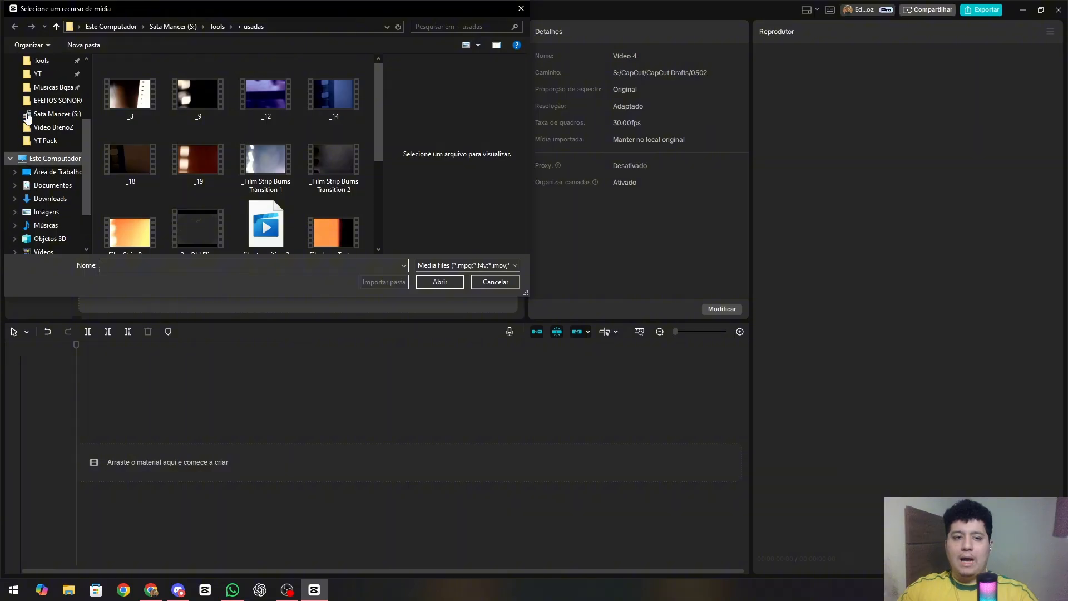
scroll(38, 98, "down", 5)
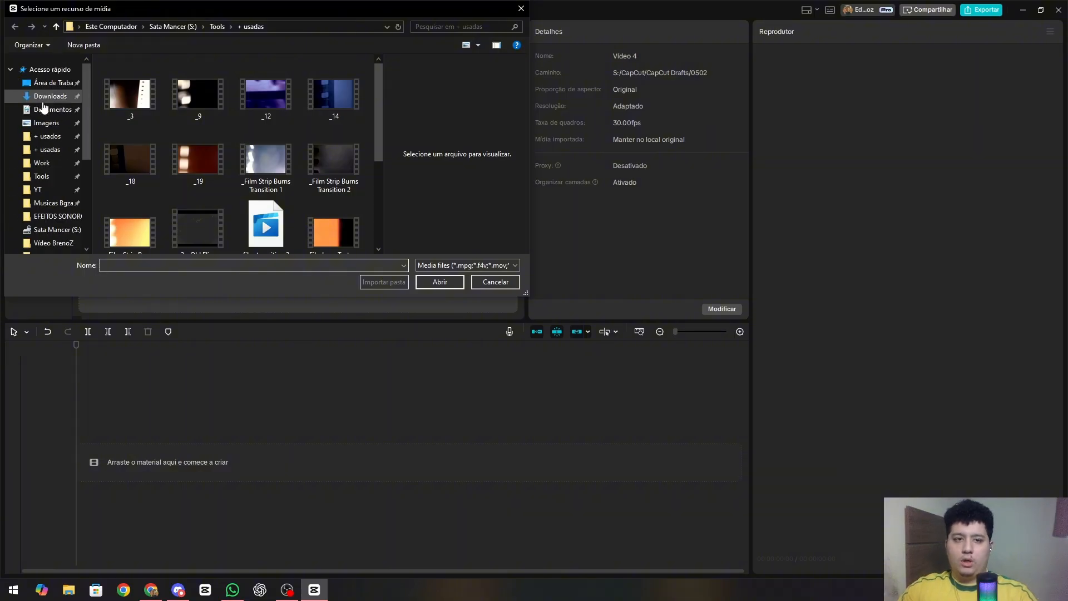
left_click(44, 95)
double_click(156, 109)
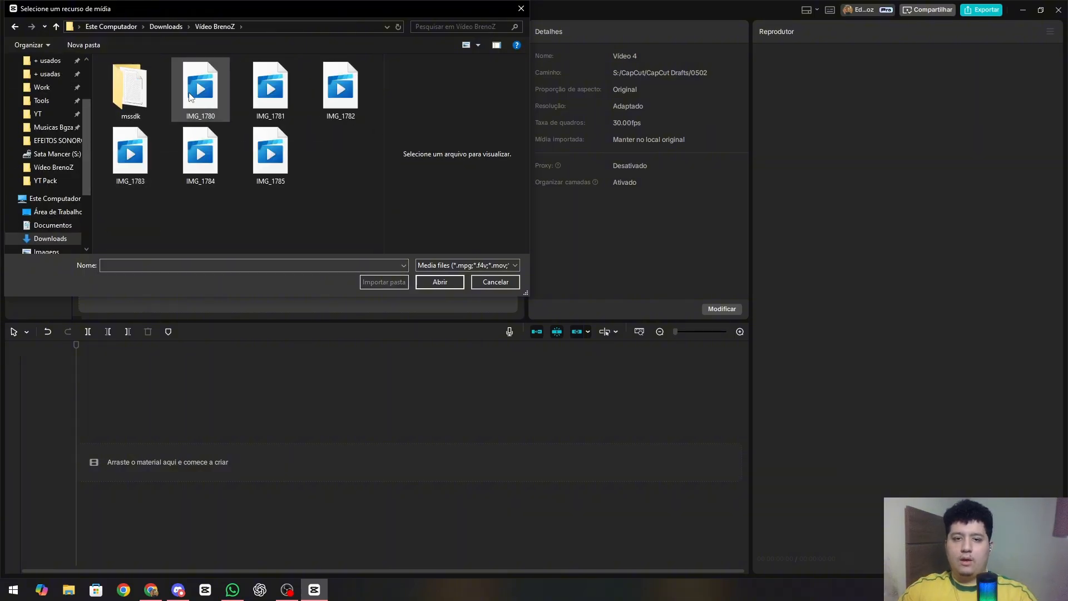
double_click(128, 156)
left_click_drag(114, 109, 117, 467)
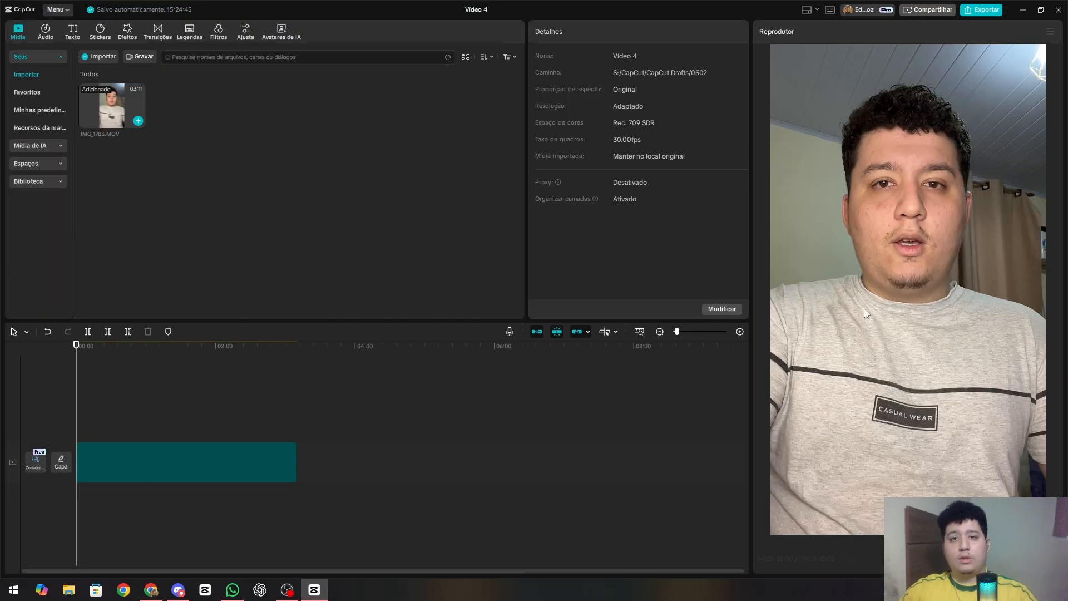
Switch the workspace layout to Padrão and return it to Vertical.
left_click(828, 100)
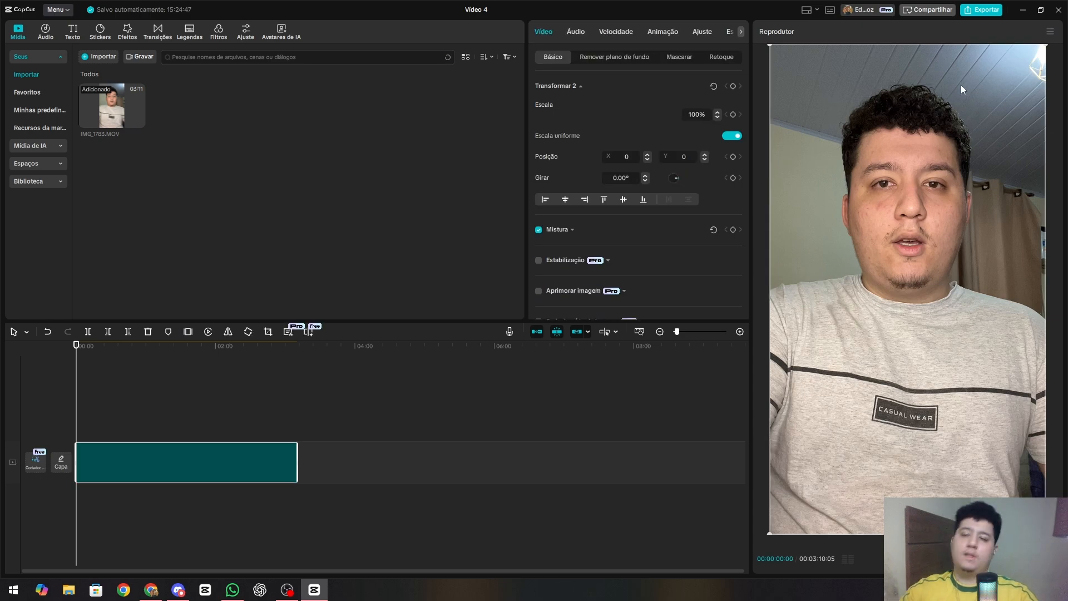
left_click(816, 8)
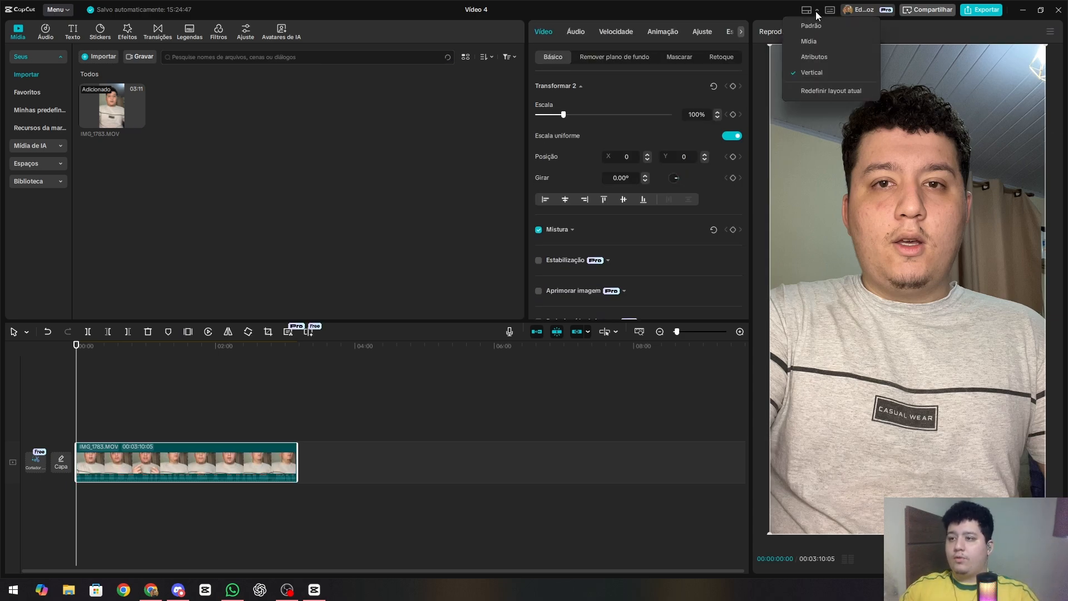
left_click(811, 26)
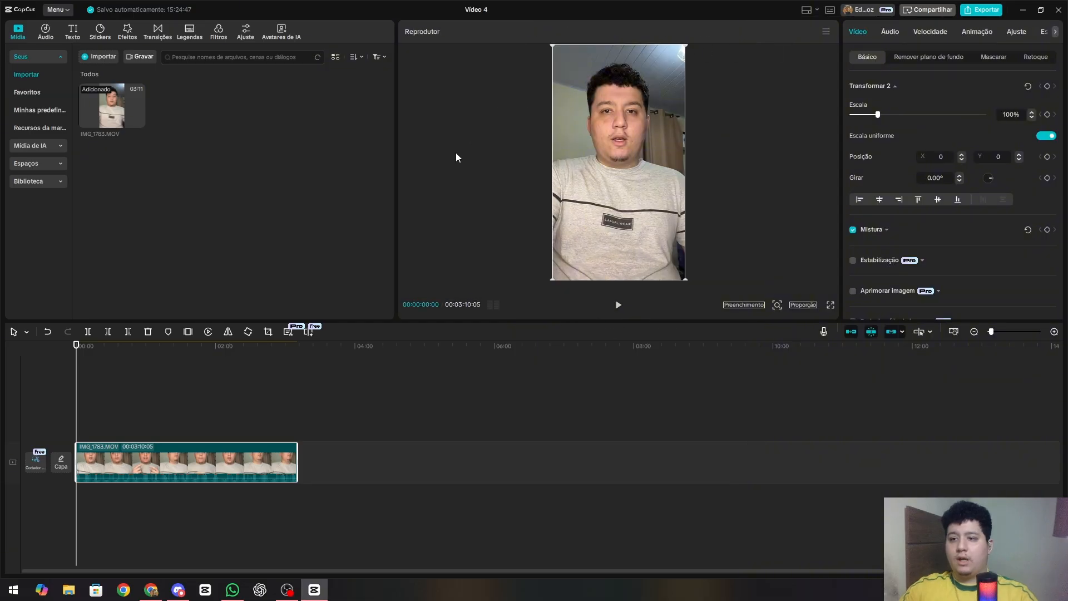
left_click(815, 10)
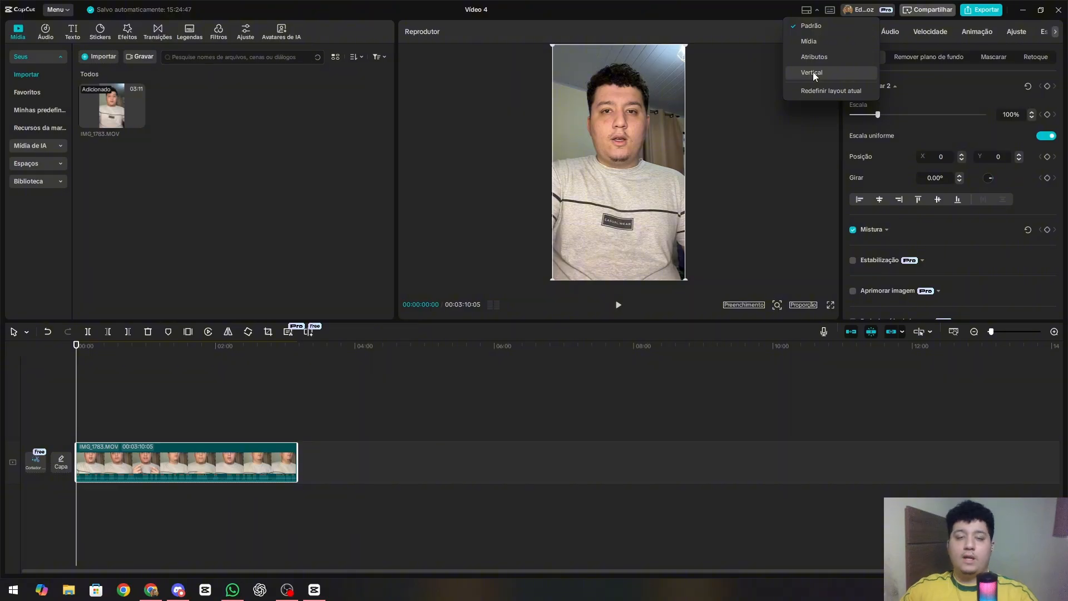
left_click(789, 15)
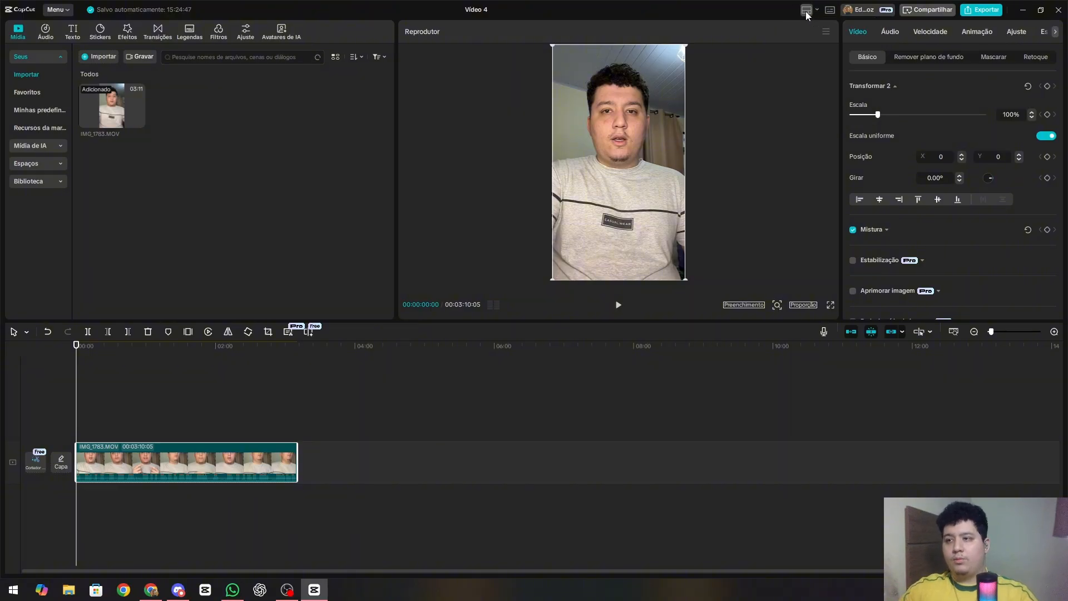
left_click(816, 11)
left_click(822, 71)
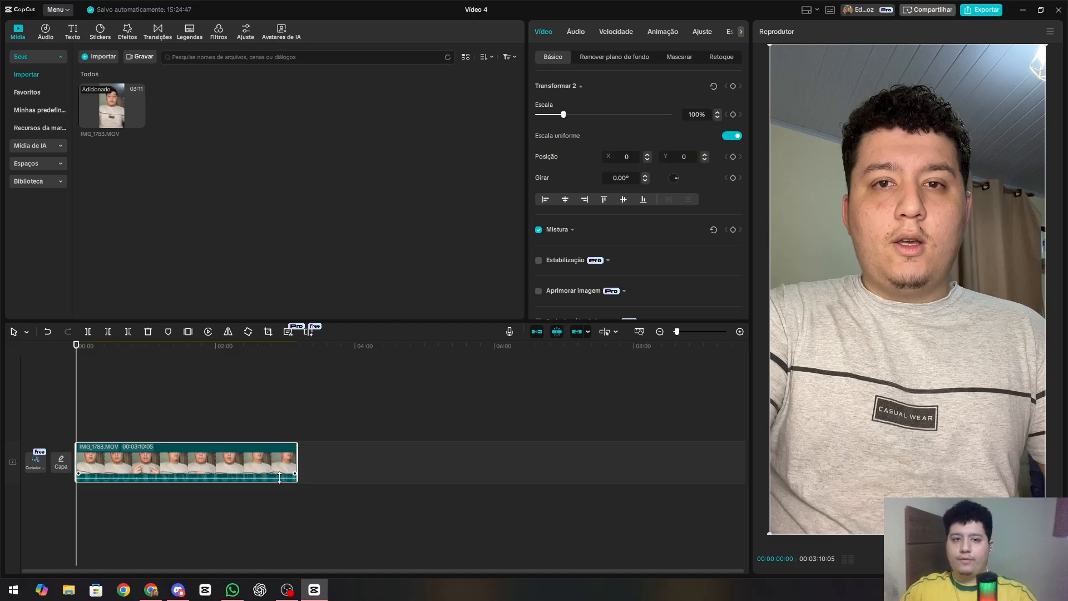
Look over the clip's audio options and play the first seconds of the video.
left_click(570, 33)
scroll(545, 185, "down", 1)
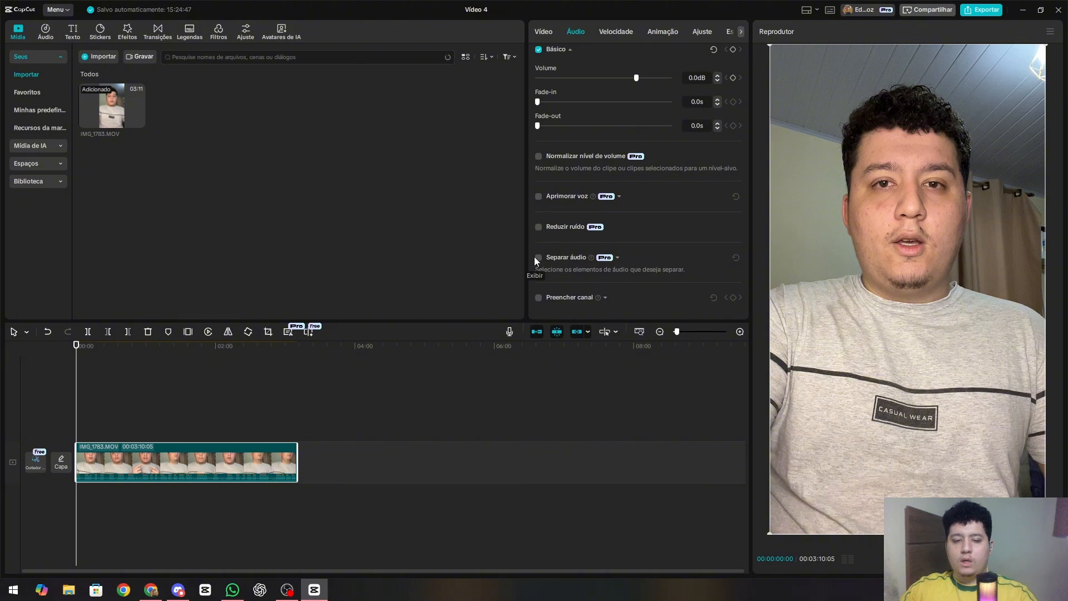
left_click(65, 409)
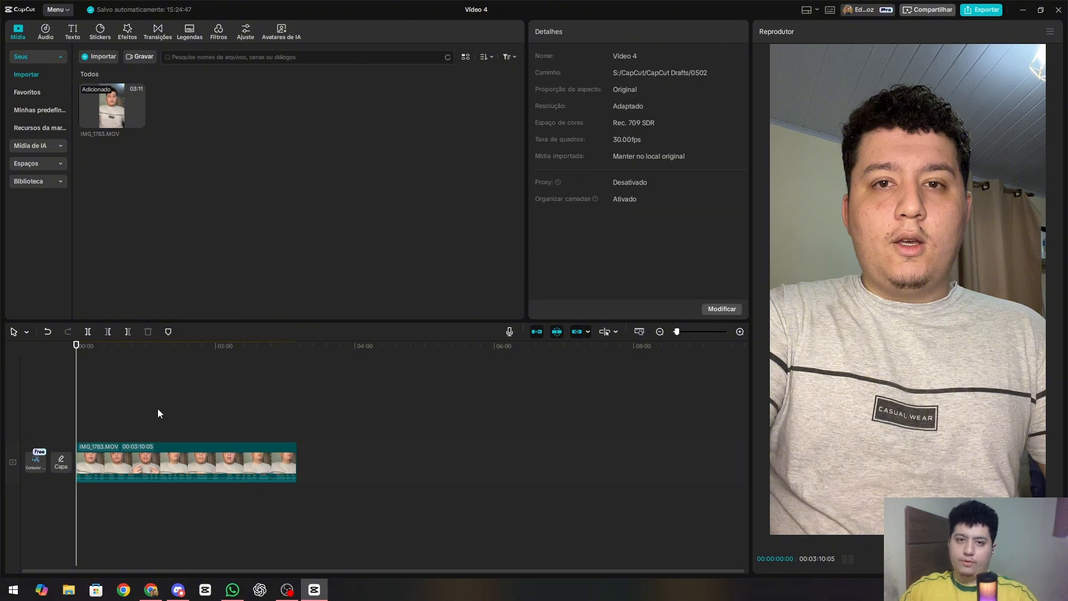
key("space")
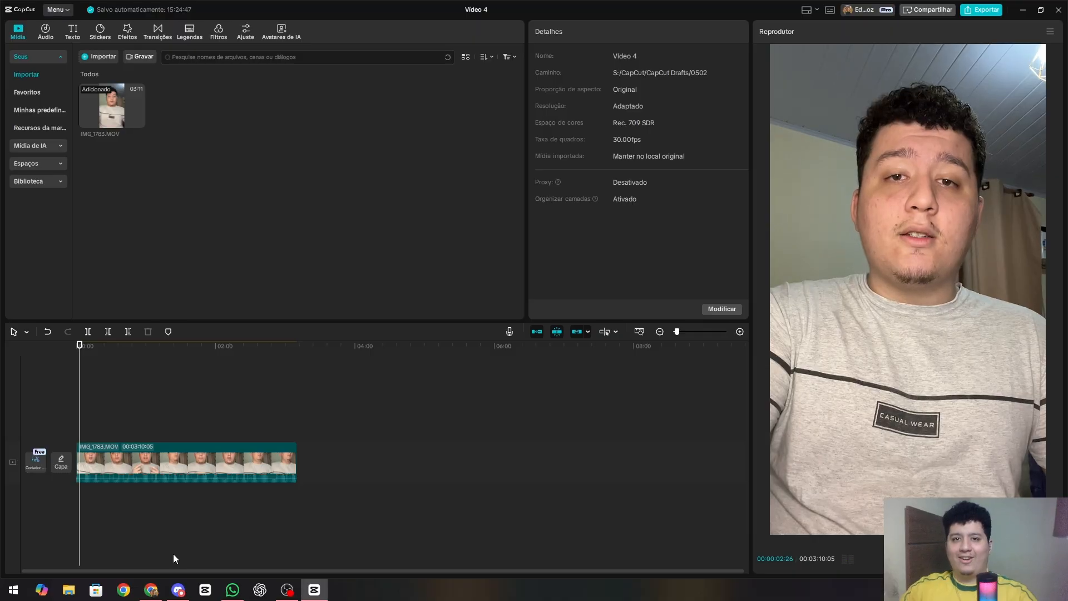
Separate only the Vocais element from the clip's audio, without keeping the remaining audio.
left_click(145, 474)
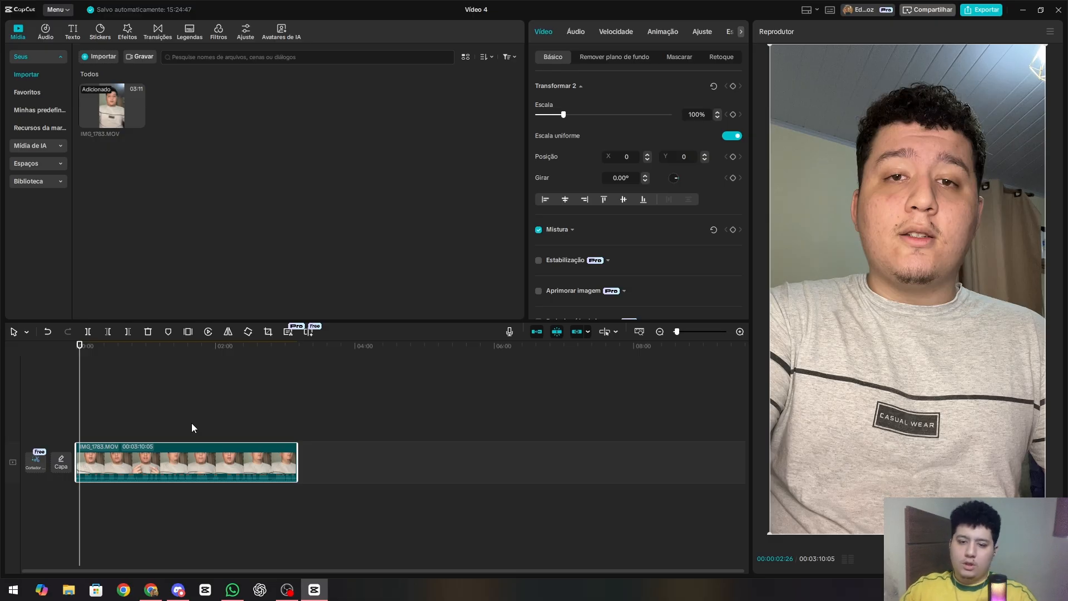
scroll(588, 199, "down", 10)
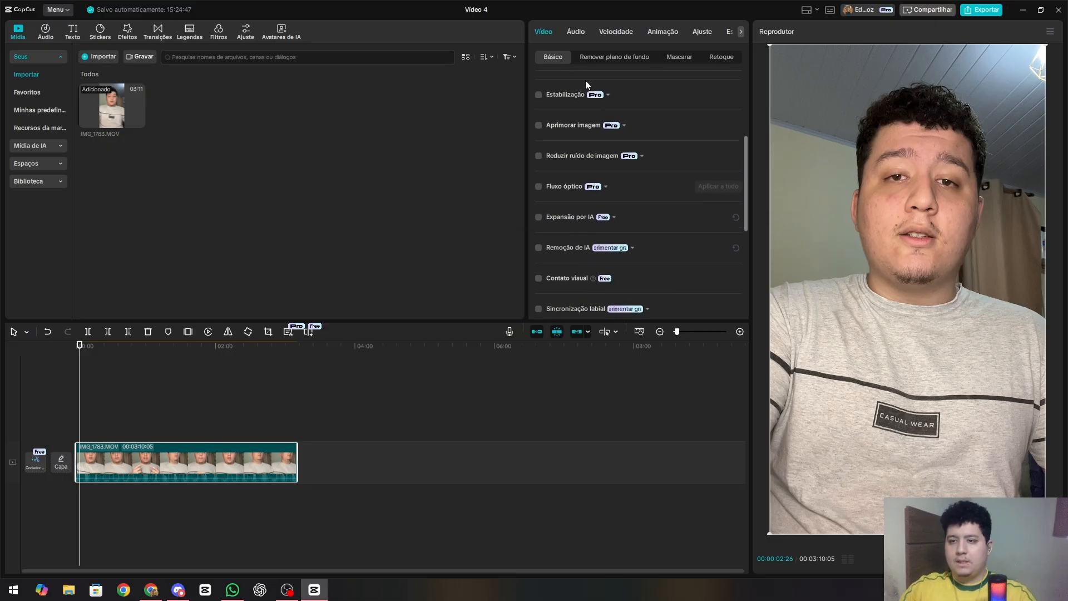
left_click(575, 31)
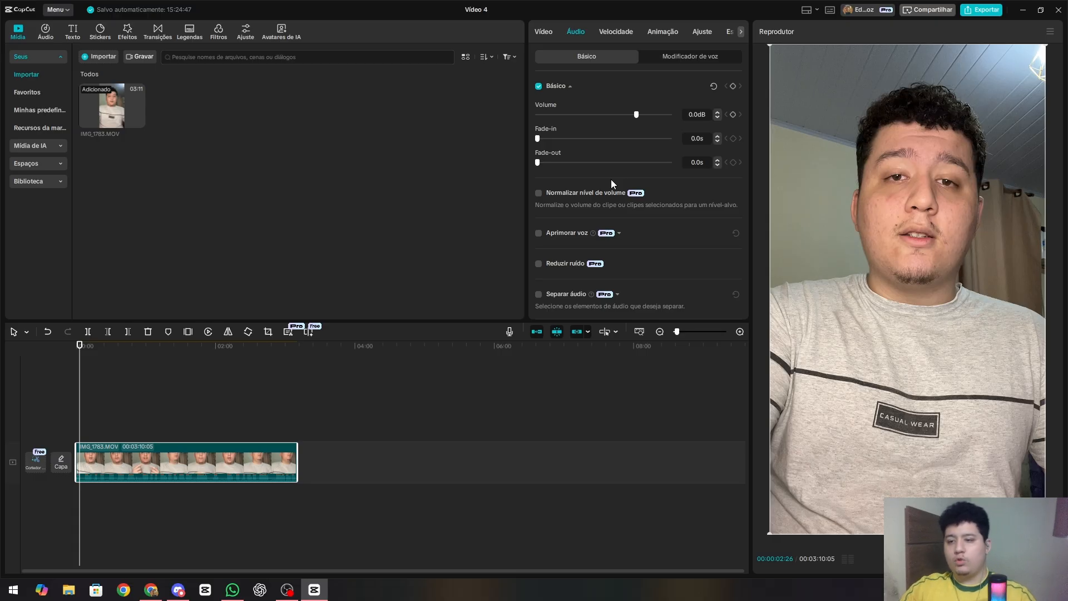
scroll(611, 179, "down", 1)
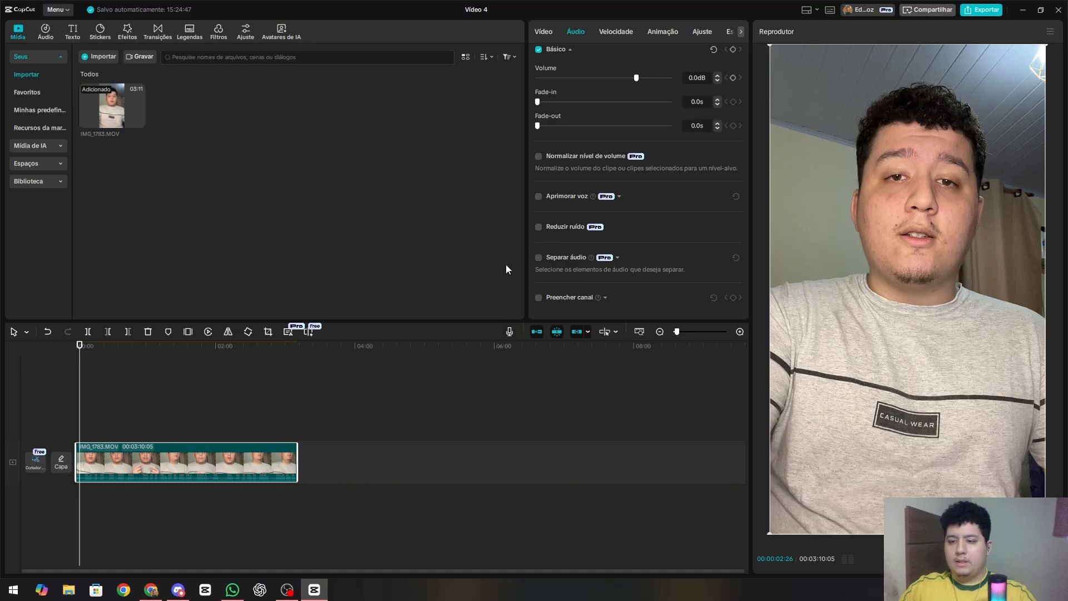
left_click(617, 258)
scroll(623, 222, "down", 1)
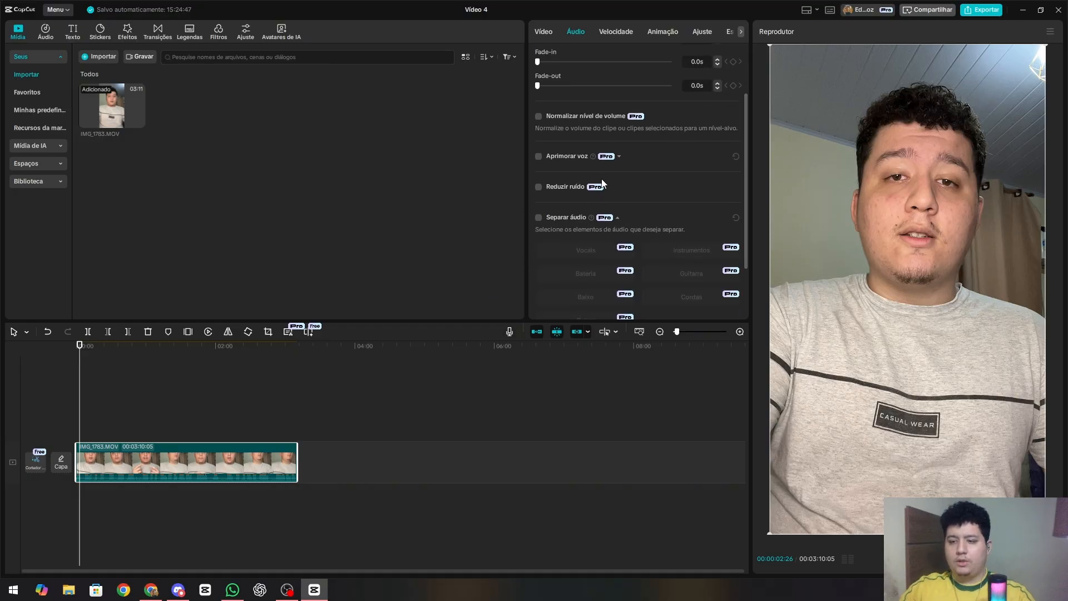
scroll(603, 184, "down", 1)
left_click(539, 178)
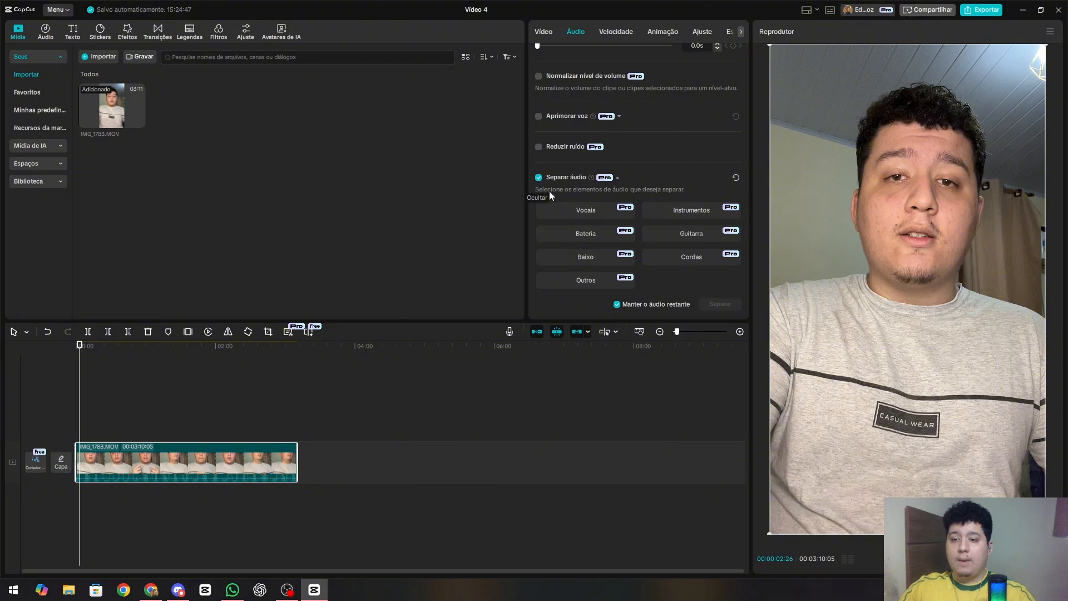
left_click(586, 211)
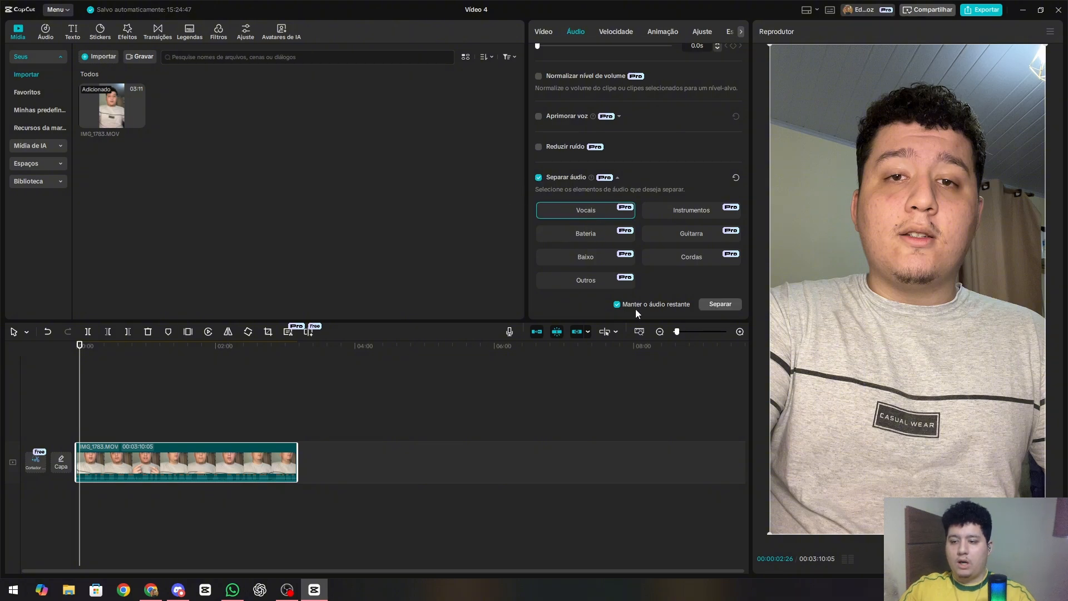
left_click(616, 304)
left_click(719, 305)
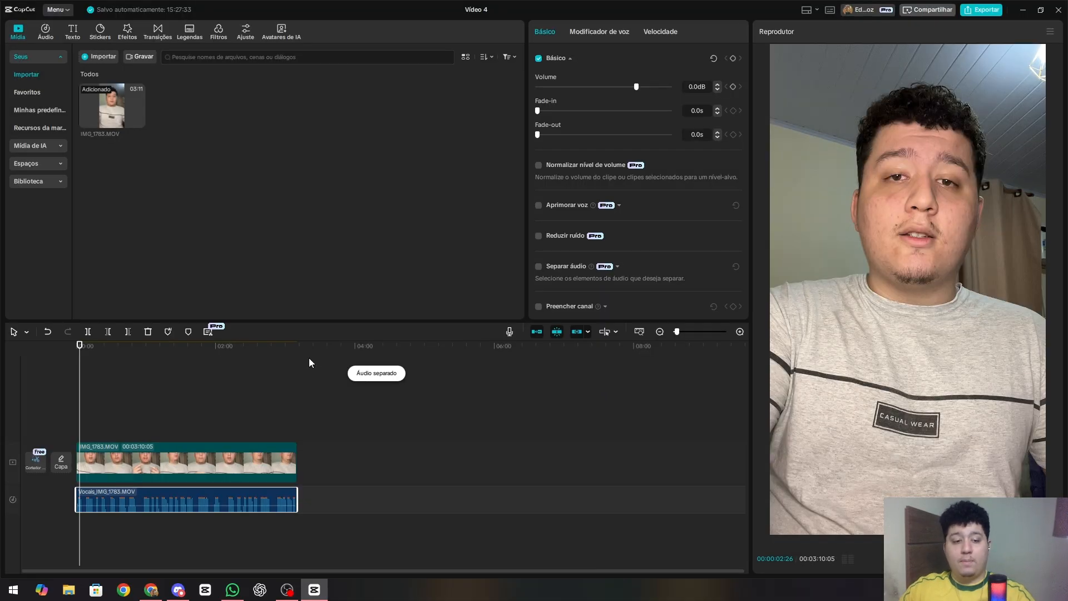
Examine the pauses in the vocals waveform near the beginning of the timeline.
left_click(114, 435)
left_click_drag(115, 435, 75, 435)
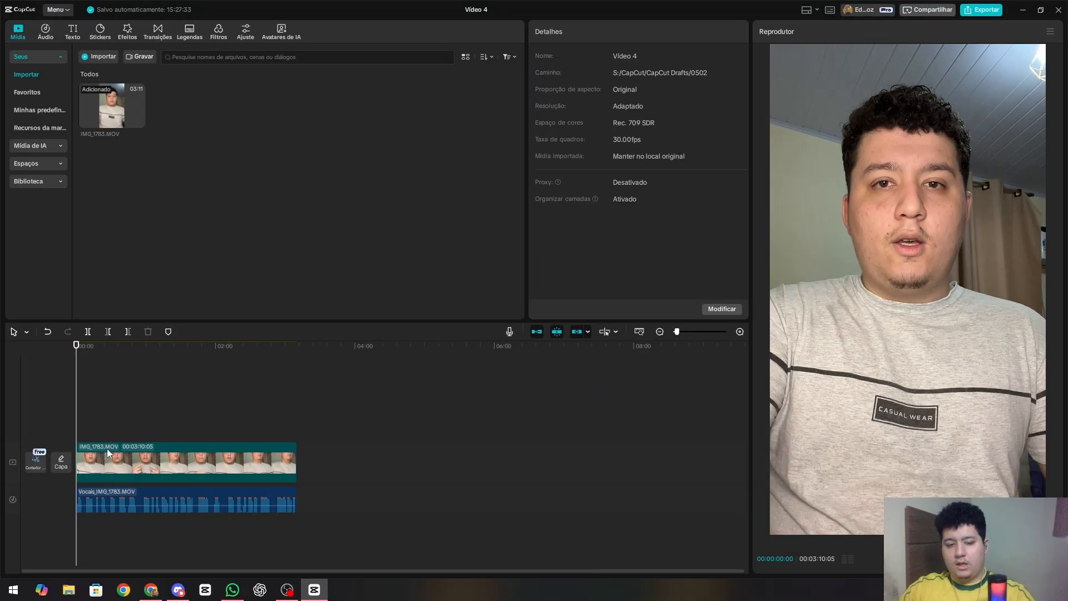
scroll(106, 448, "up", 3)
scroll(129, 448, "up", 2)
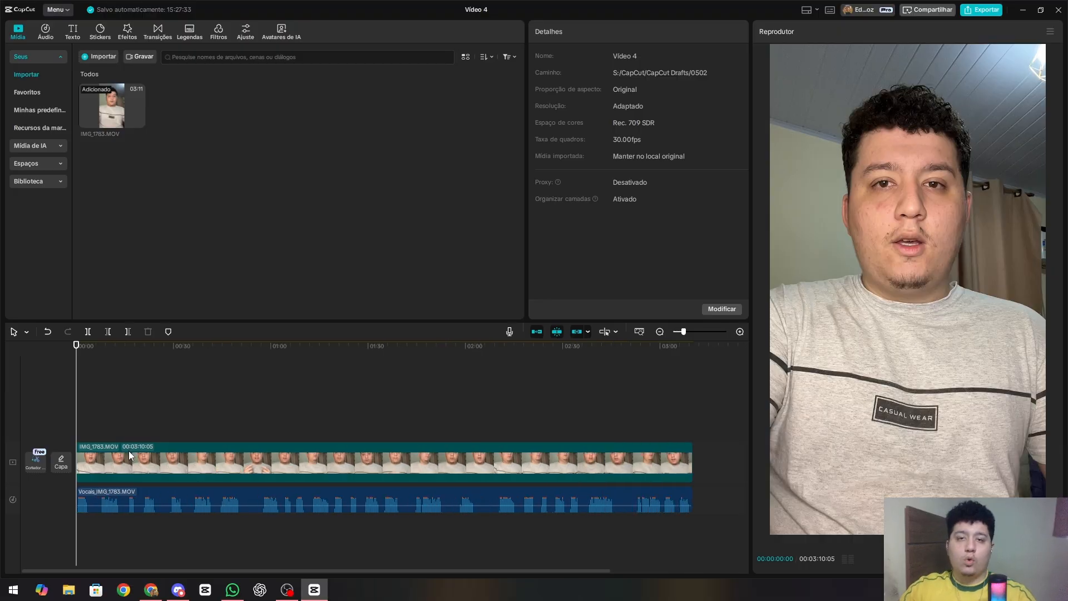
left_click(689, 333)
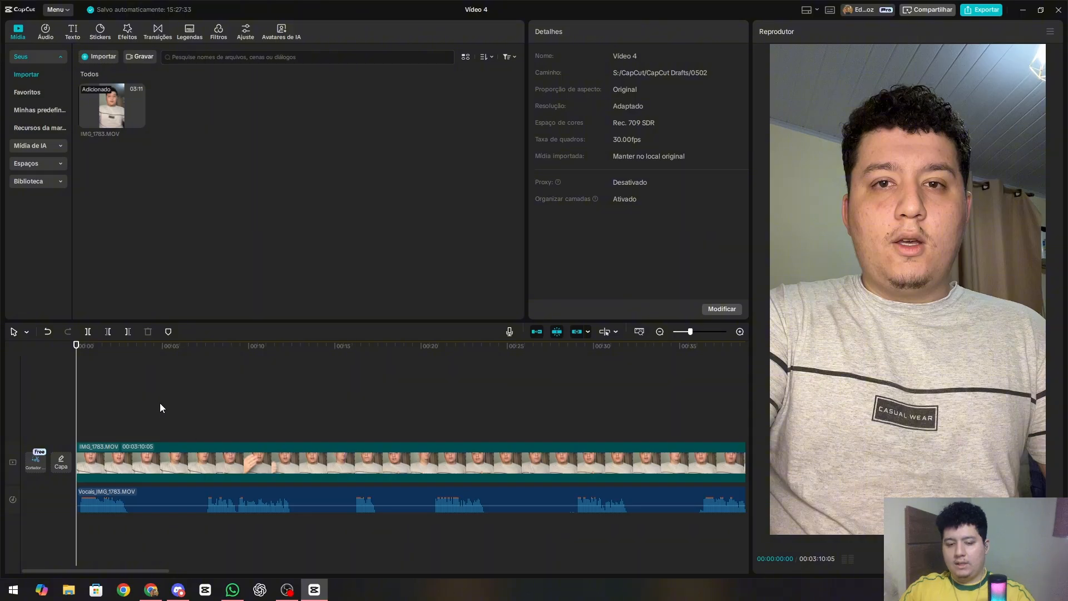
left_click_drag(132, 518, 202, 525)
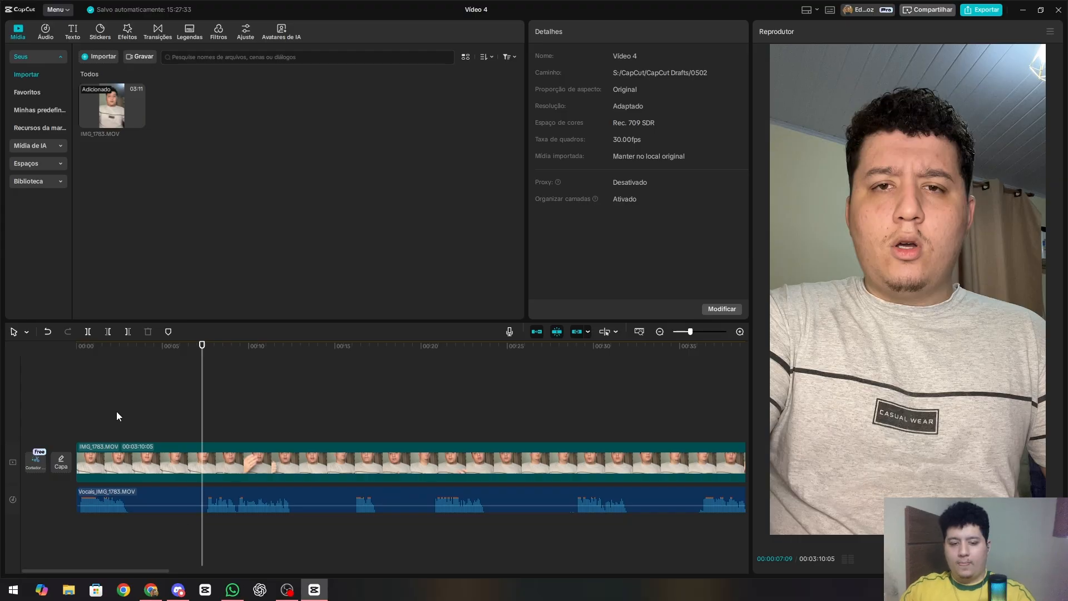
left_click(58, 416)
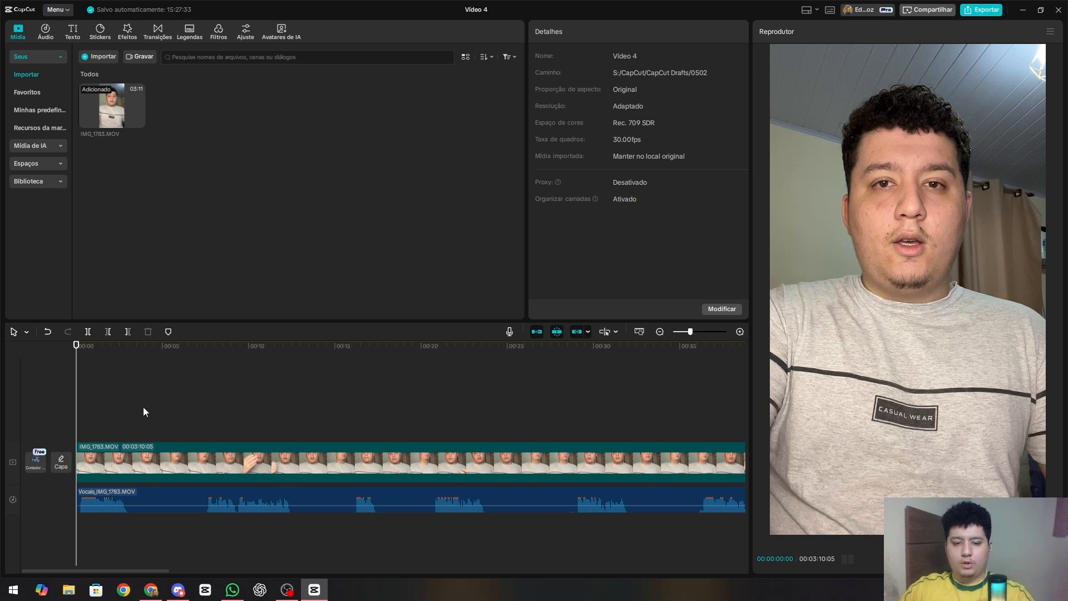
Combine the IMG_1783.MOV clip and its vocals track into a compound clip and undo it.
left_click_drag(143, 407, 155, 503)
left_click(152, 465)
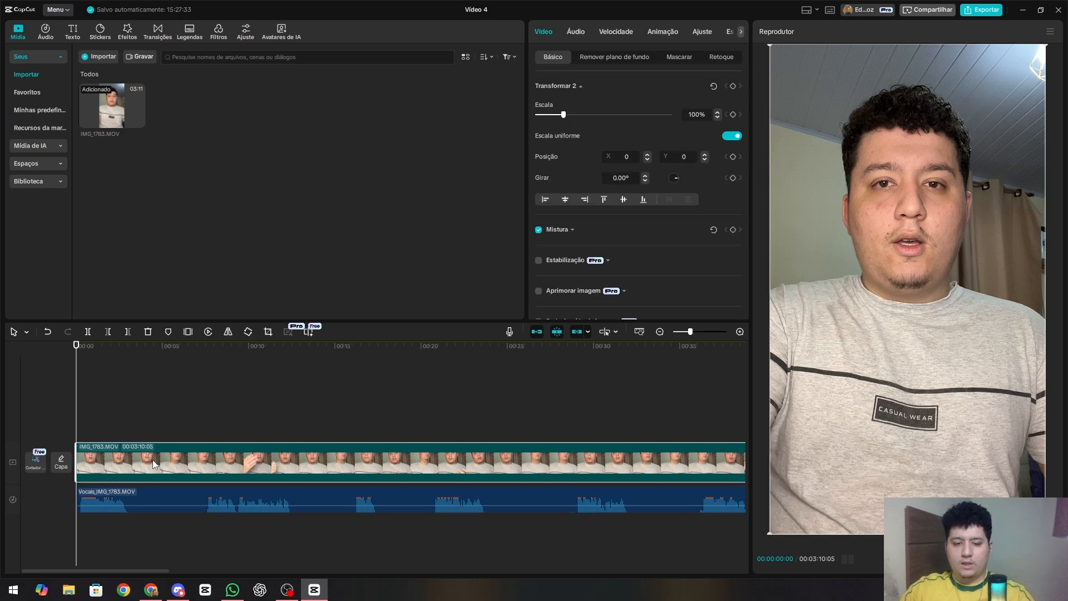
left_click(158, 494, "ctrl")
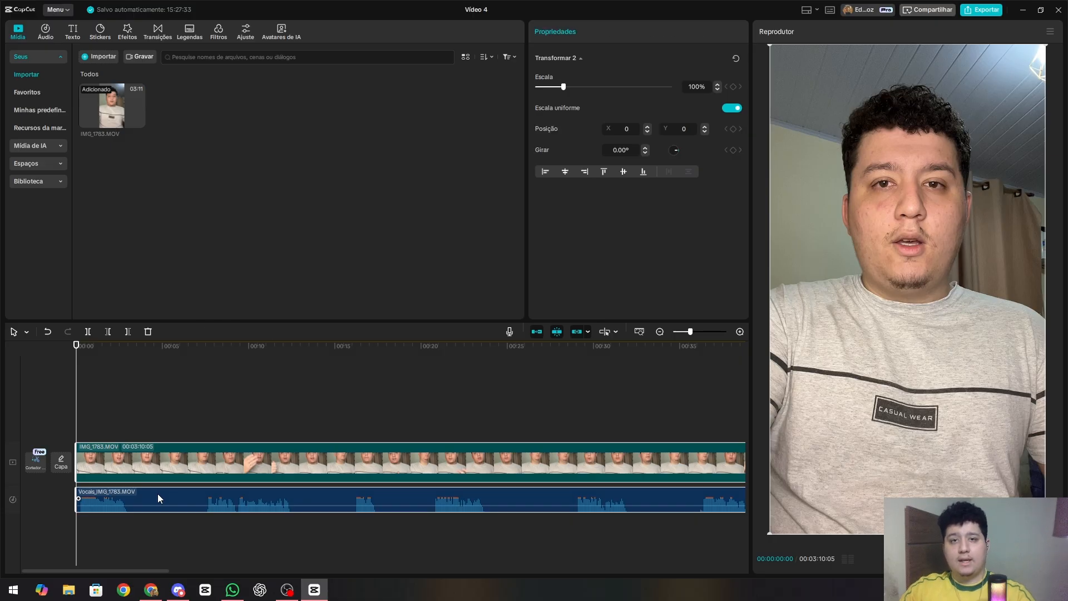
key("ctrl+z")
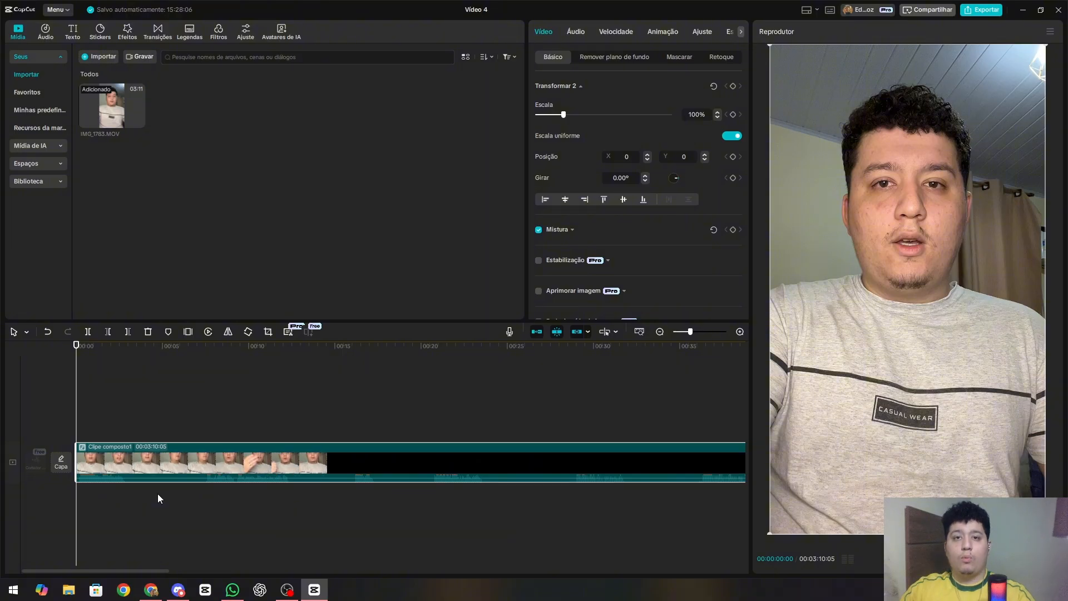
left_click(110, 402)
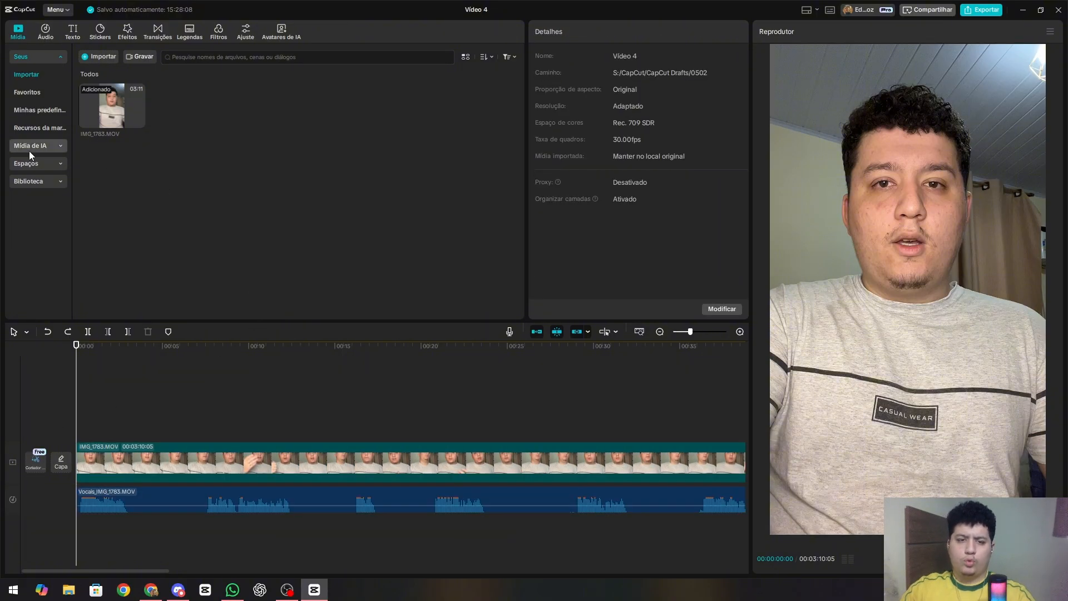
Import IMG_1784.MOV and place it on a track above the main clip, starting about one second in.
left_click(100, 57)
double_click(131, 149)
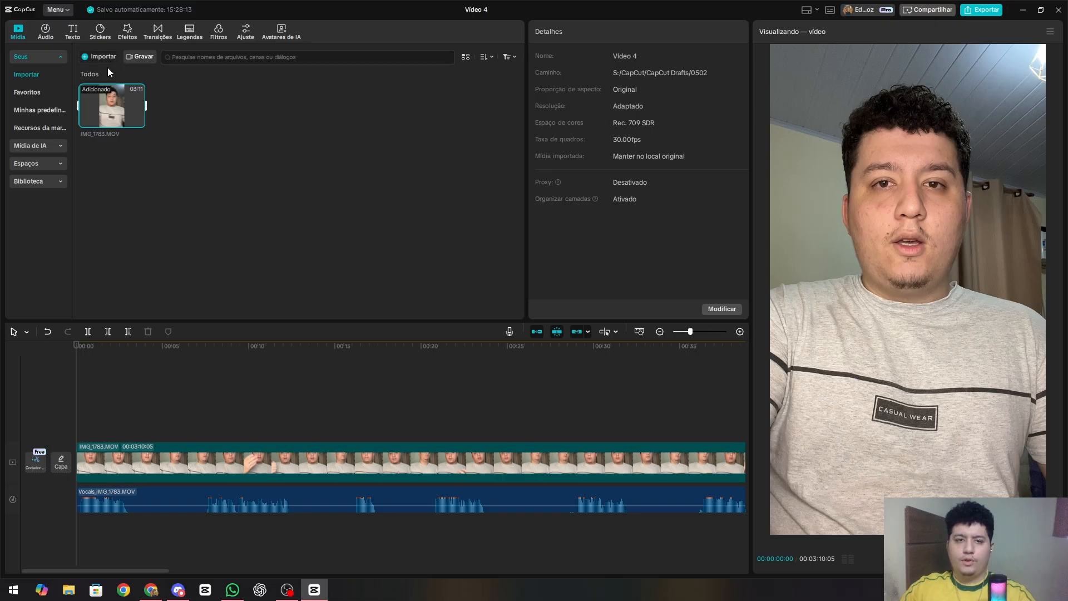
left_click_drag(197, 109, 149, 415)
Combine the IMG_1784.MOV and IMG_1783.MOV clips into a compound clip and scrub through its first seconds.
left_click(137, 394)
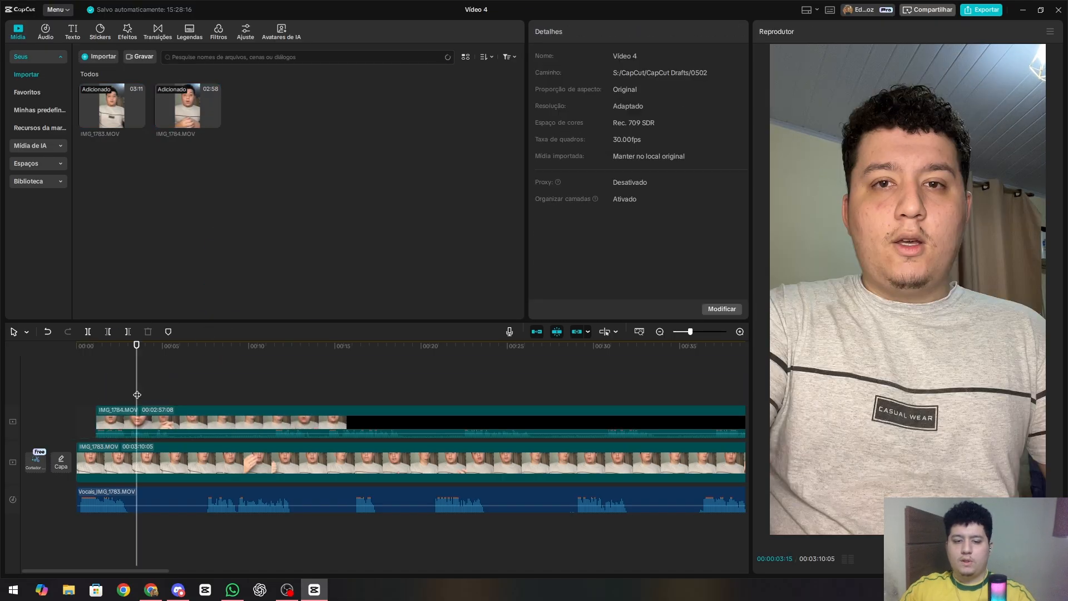
left_click(169, 417)
left_click(162, 455)
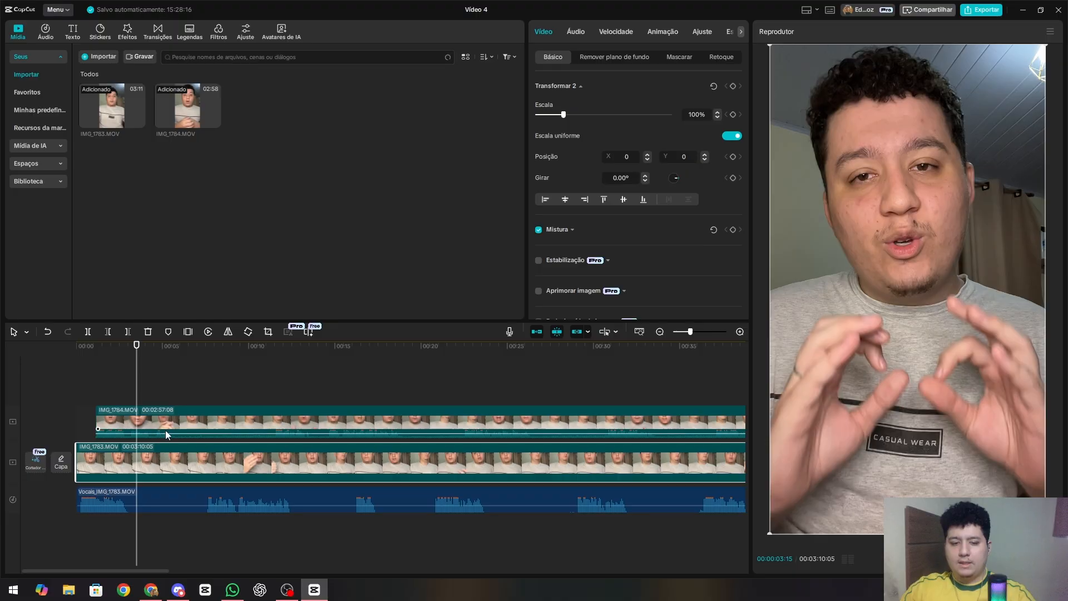
left_click(166, 431, "ctrl")
key("alt+g")
left_click(151, 422)
left_click_drag(152, 422, 219, 425)
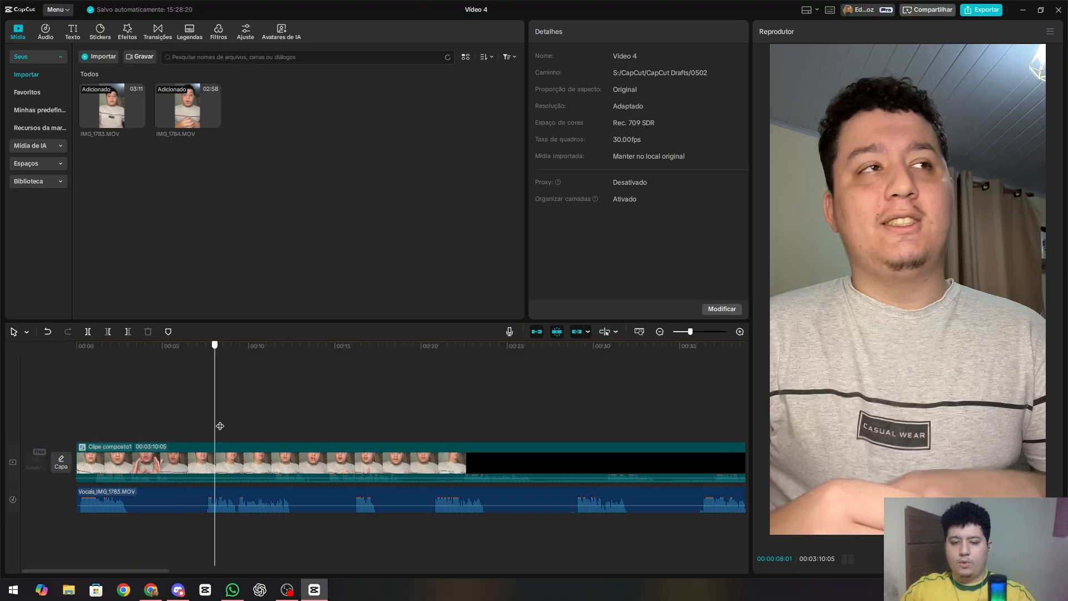
Undo the combined clip and the placement of IMG_1784.MOV, and combine IMG_1783.MOV with its vocals track into a compound clip.
key("ctrl+z")
key("ctrl+z")
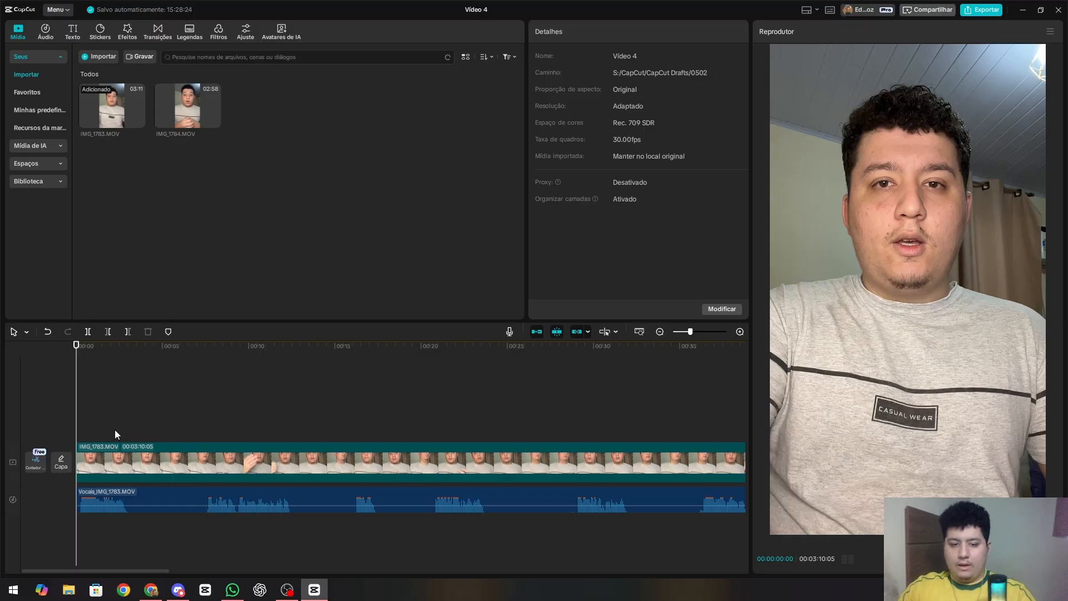
left_click_drag(115, 429, 141, 519)
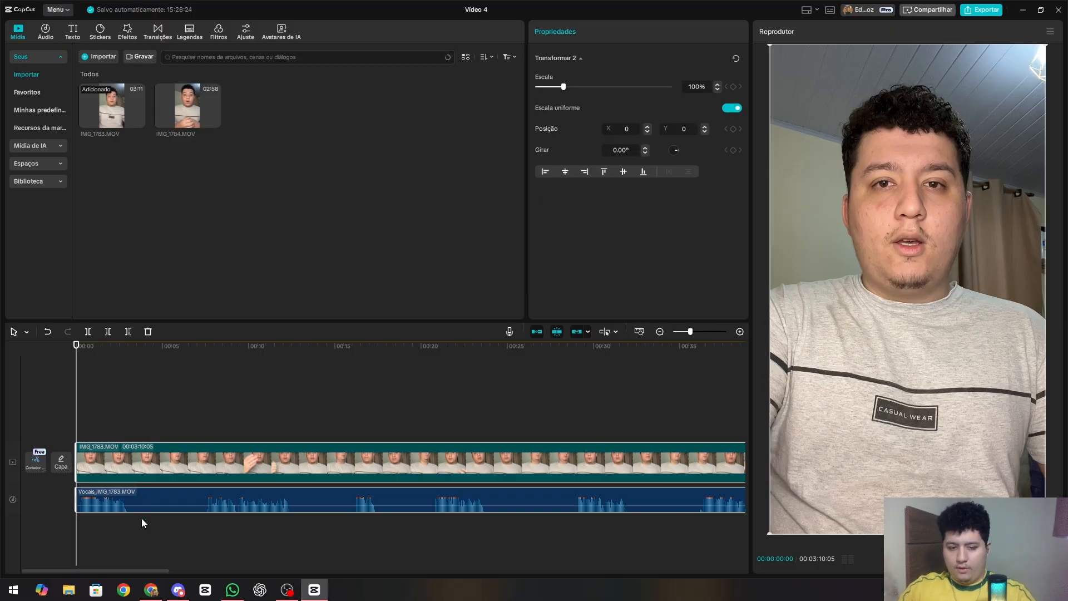
key("alt+g")
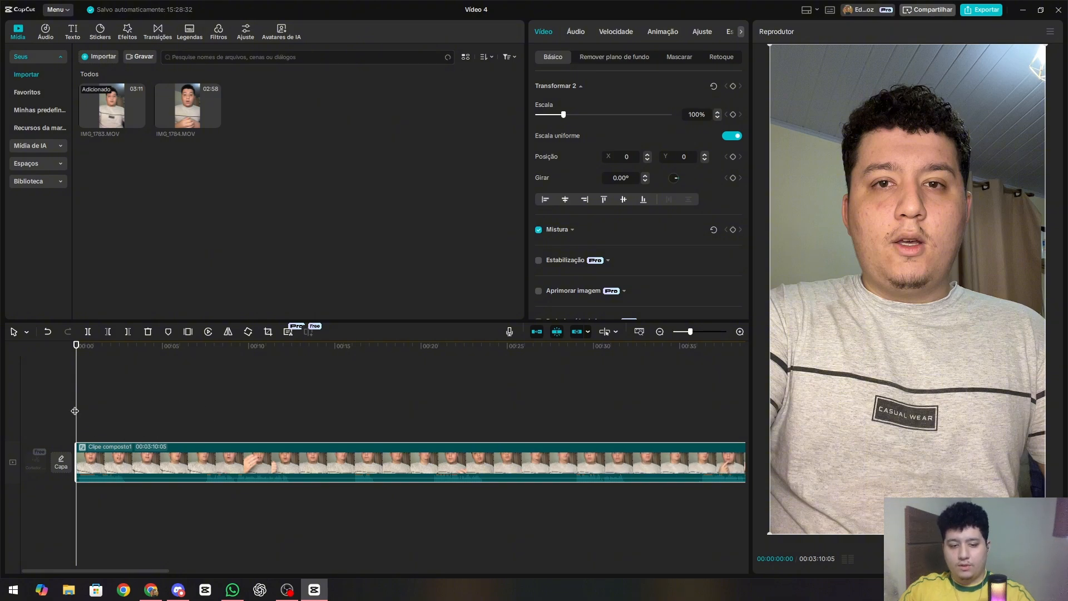
Split the compound clip at about 3 seconds and cut out the pause up to about 7 seconds.
left_click_drag(74, 377, 126, 393)
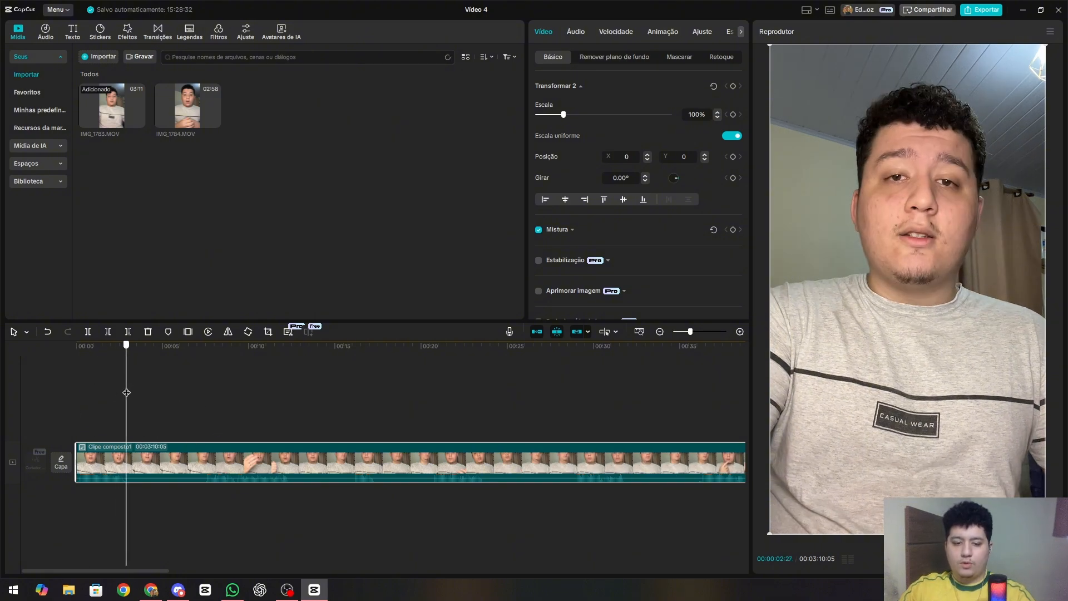
left_click_drag(188, 354, 277, 371)
left_click_drag(156, 355, 204, 427)
key("ctrl+b")
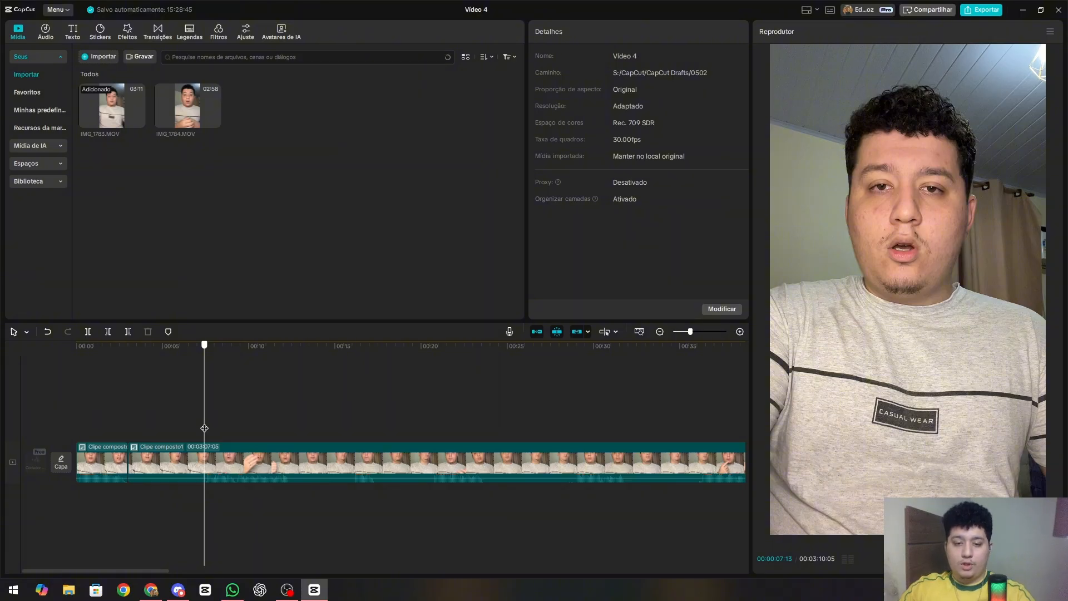
key("q")
Split the compound clip at each following pause and remove the silent parts up to about 15 seconds on the timeline.
left_click_drag(204, 428, 280, 425)
key("ctrl+b")
key("q")
mouse_move(280, 426)
left_mouse_down()
mouse_move(234, 422)
mouse_move(291, 424)
left_mouse_up()
key("ctrl+b")
key("q")
key("ctrl+z")
key("q")
left_click_drag(408, 412, 464, 424)
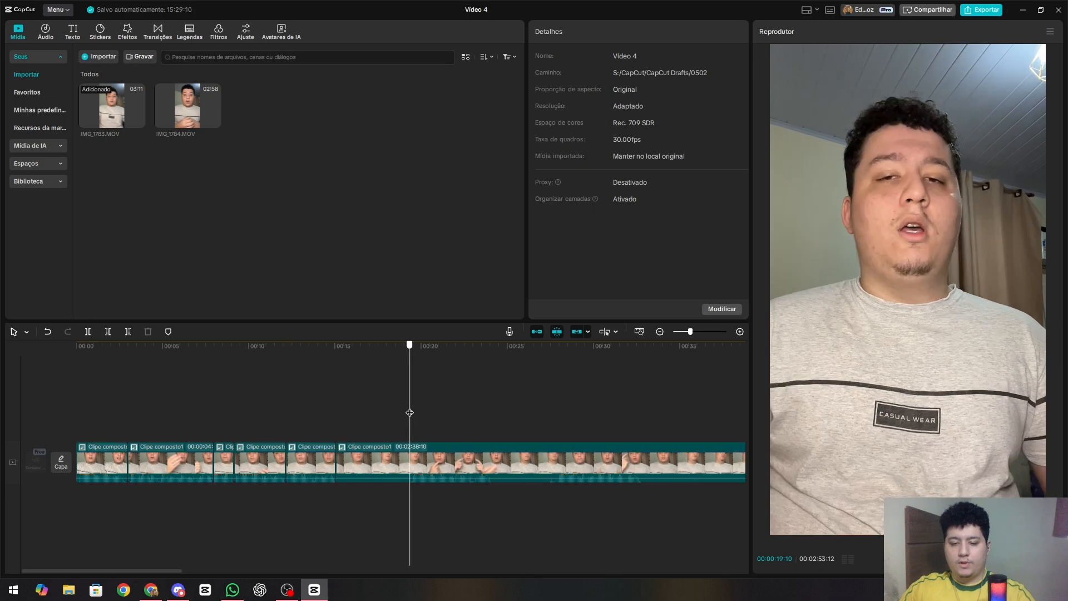
Keep splitting at the start of each pause and removing the silence between about 15 and 52 seconds.
key("q")
key("ctrl+b")
key("q")
left_click(572, 417)
key("ctrl+b")
key("q")
key("ctrl+b")
key("q")
key("ctrl+b")
key("q")
key("ctrl+b")
key("q")
key("ctrl+b")
key("q")
key("ctrl+b")
key("q")
key("ctrl+b")
key("q")
key("ctrl+b")
left_click_drag(464, 424, 497, 422)
key("q")
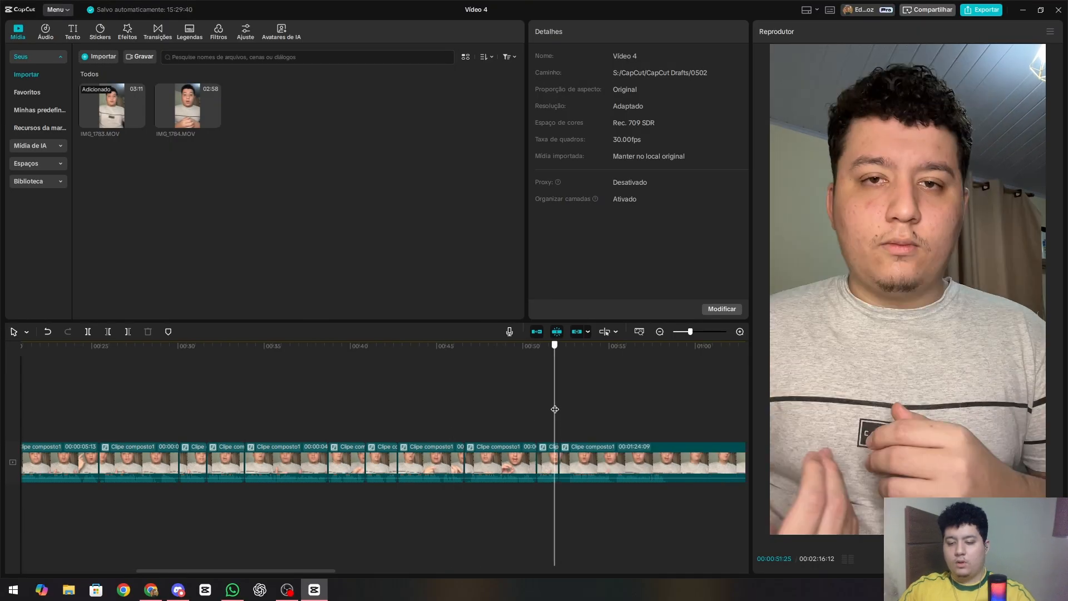
Trim the clip ending at about 52 seconds and cut out the pauses up to about 1:01.
key("w")
left_click_drag(555, 409, 658, 412)
key("q")
key("ctrl+b")
left_click_drag(658, 411, 722, 415)
key("q")
key("q")
key("q")
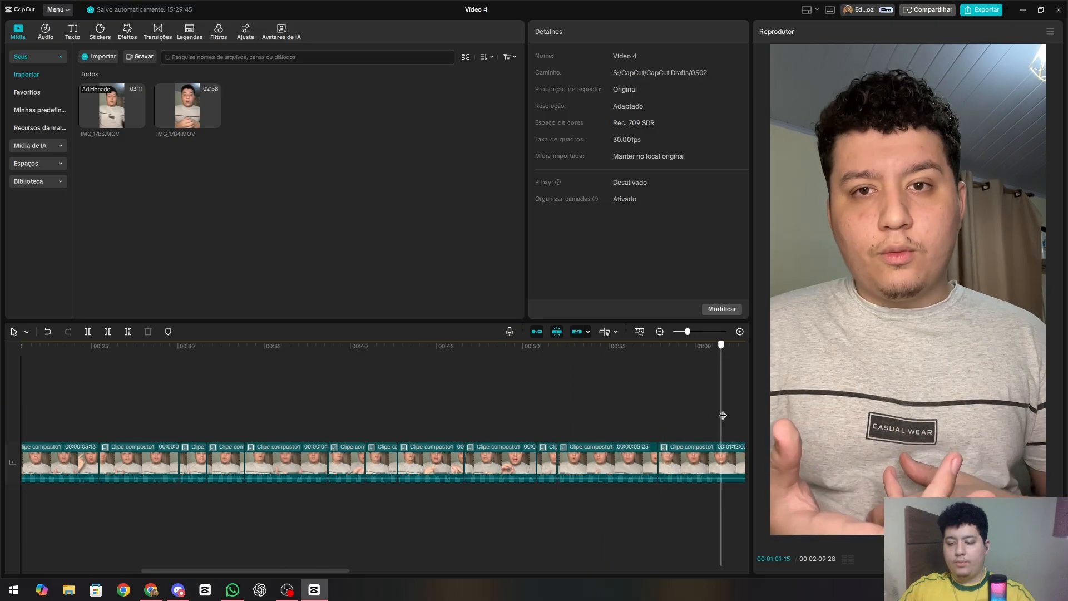
Split the remaining footage after about 1:01 at each pause and remove the silent parts up to the end.
scroll(440, 398, "right", 5)
left_click_drag(413, 417, 625, 422)
key("q")
key("ctrl+b")
key("q")
key("ctrl+b")
key("q")
key("ctrl+b")
key("q")
key("ctrl+b")
left_click_drag(625, 423, 657, 412)
key("q")
key("ctrl+b")
key("q")
mouse_move(657, 412)
left_mouse_down()
mouse_move(741, 422)
mouse_move(635, 419)
mouse_move(658, 414)
left_mouse_up()
key("ctrl+b")
key("ctrl+b")
left_click_drag(658, 414, 743, 414)
key("q")
mouse_move(520, 414)
left_mouse_down()
mouse_move(499, 414)
mouse_move(523, 415)
left_mouse_up()
key("ctrl+b")
key("q")
left_click_drag(528, 416, 548, 417)
key("ctrl+b")
left_click_drag(548, 417, 591, 426)
key("q")
key("w")
Cut a remaining pause and trim excess silence from the starts and ends of the clips in the later footage.
left_click_drag(591, 426, 451, 428)
scroll(441, 433, "up", 1)
scroll(441, 432, "up", 3)
key("ctrl+b")
key("q")
left_click_drag(451, 428, 585, 422)
key("ctrl+z")
key("q")
key("w")
left_click(279, 416)
left_click_drag(279, 417, 82, 428)
key("w")
left_click(116, 411)
key("w")
Work backwards through the cuts to about 54 seconds, trimming leftover silence from both ends of the clips.
scroll(349, 433, "left", 5)
mouse_move(348, 432)
left_mouse_down()
mouse_move(336, 429)
mouse_move(350, 429)
left_mouse_up()
key("w")
left_click(217, 427)
key("w")
left_click_drag(217, 428, 506, 425)
left_click(155, 422)
key("w")
key("q")
key("w")
key("w")
key("q")
key("w")
key("q")
key("w")
key("ctrl+b")
key("q")
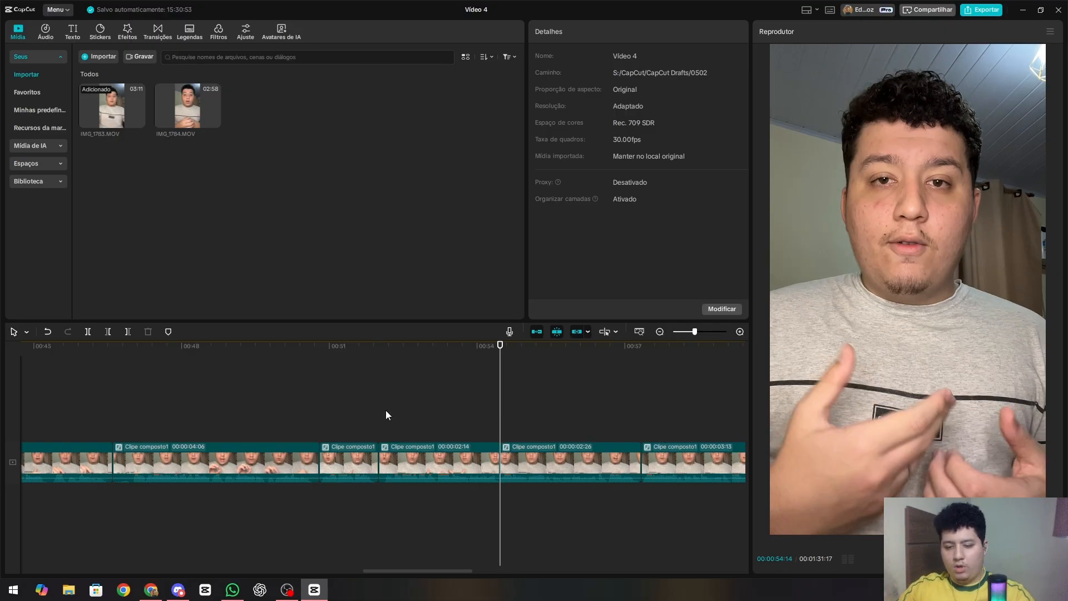
Trim the leftover silence at the cuts between about 51 and 54 seconds and undo the excess trim.
left_click_drag(385, 412, 315, 427)
key("q")
key("w")
key("w")
key("ctrl+z")
left_click(315, 426)
key("w")
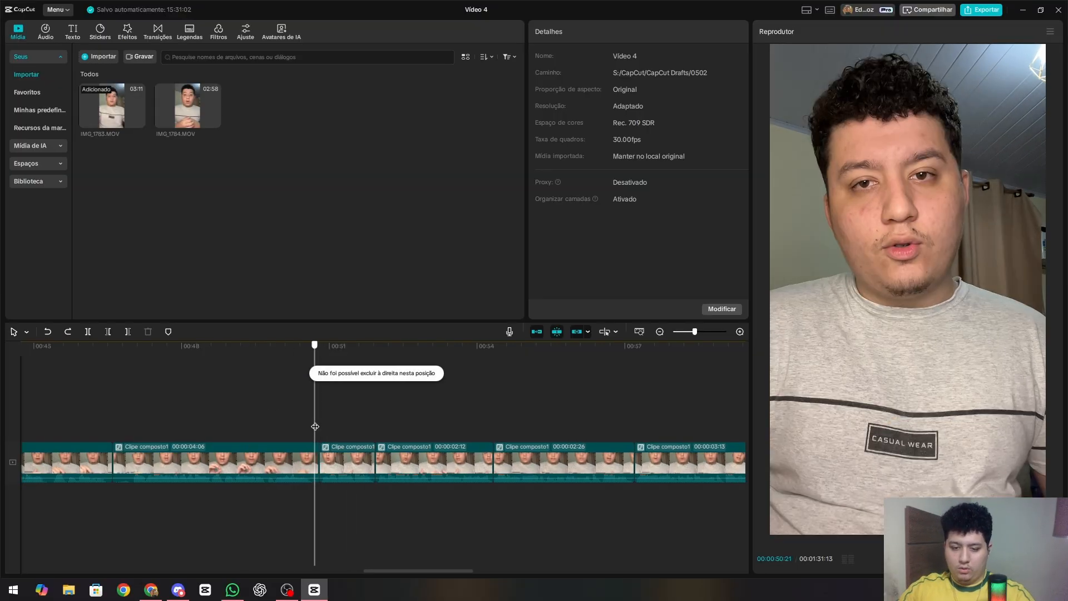
Split the clip at the short pause at about 45 seconds and remove the silence around it.
left_click_drag(309, 420, 369, 418)
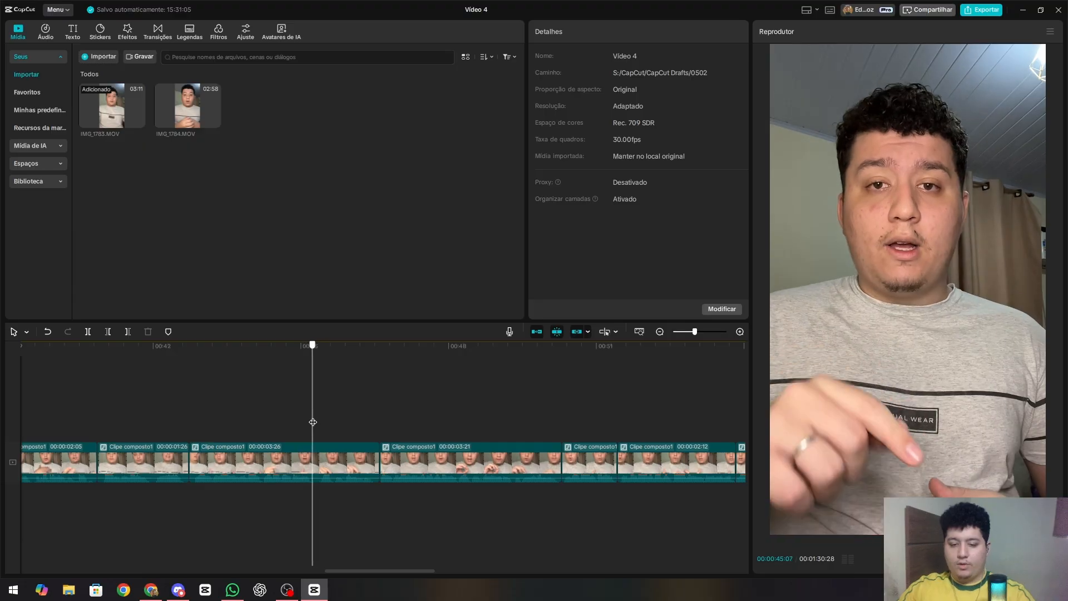
key("ctrl+b")
key("q")
key("w")
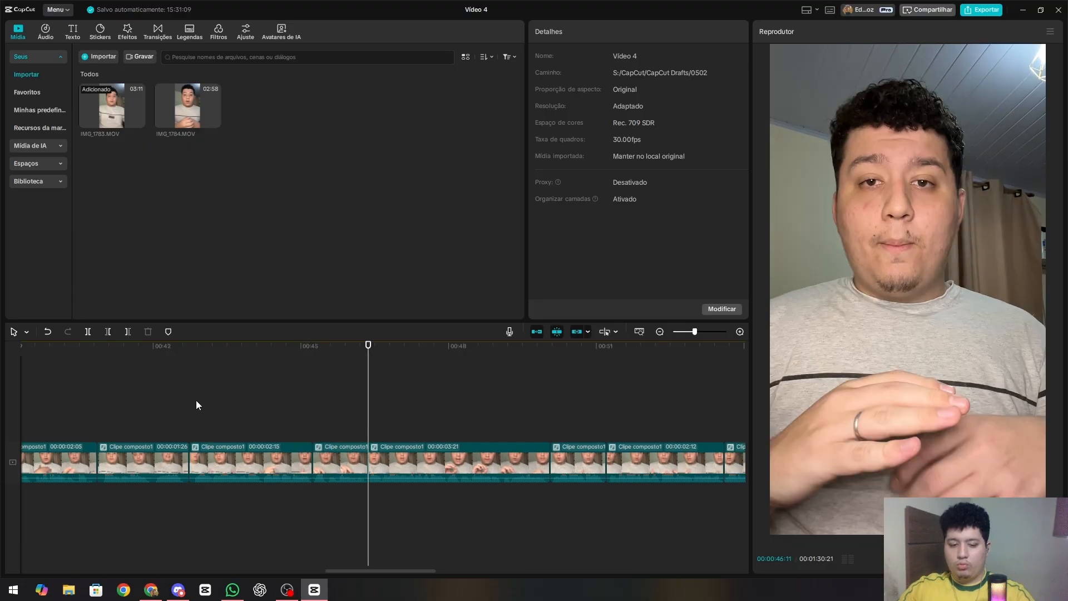
Trim the end and the start of the two clips that meet at about 42 seconds.
left_click(190, 405)
key("q")
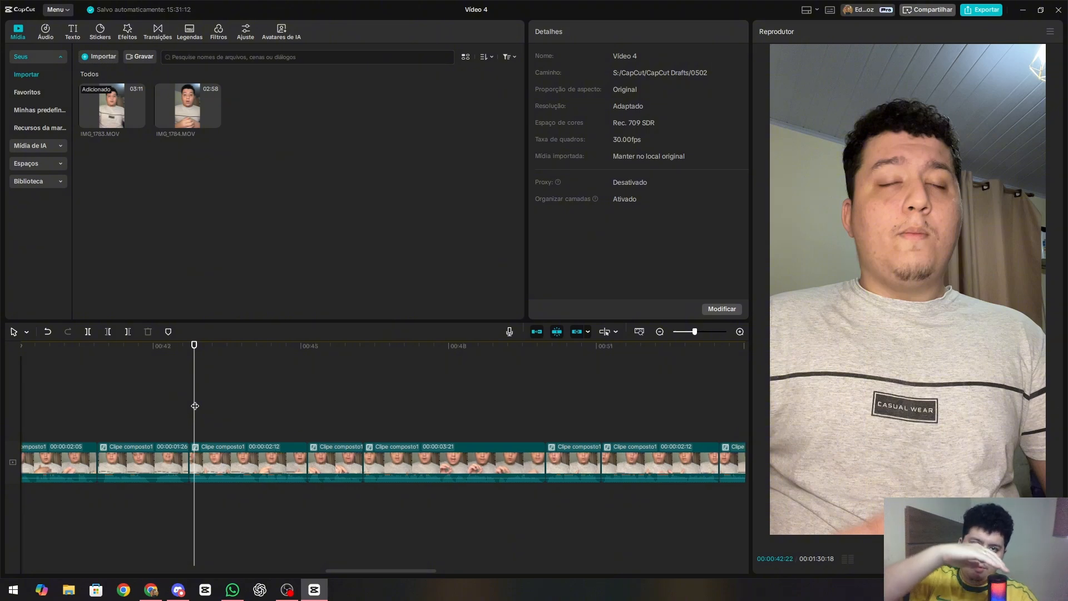
scroll(195, 406, "up", 1)
left_click(181, 400)
key("w")
Trim the silence at the cuts between about 38 and 42 seconds on both sides of each clip.
left_click(144, 406)
scroll(146, 409, "left", 4)
left_click(201, 427)
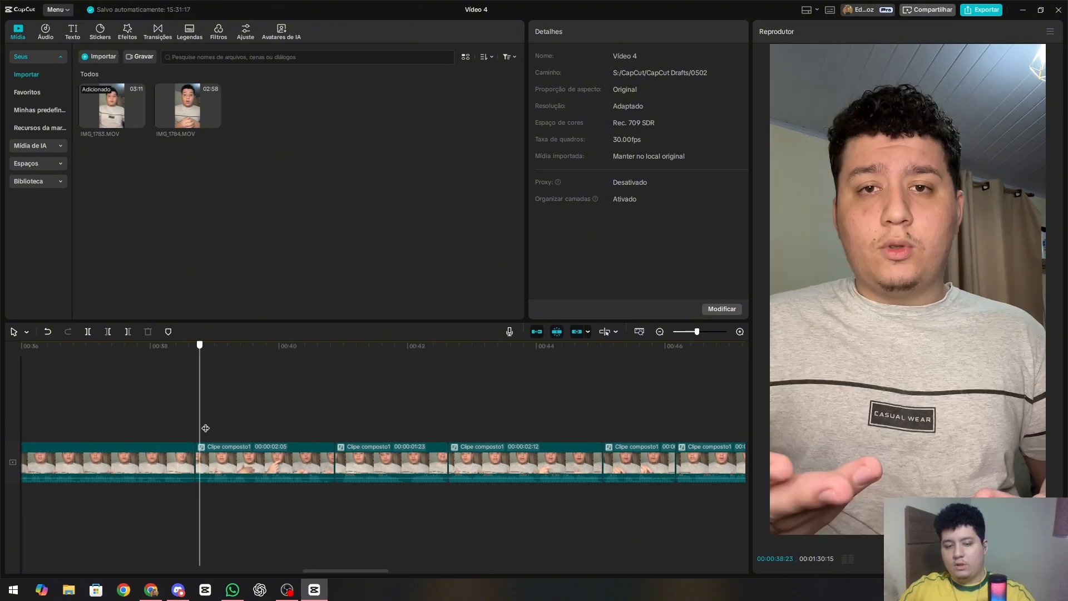
left_click_drag(205, 428, 318, 427)
key("w")
left_click(195, 424)
key("q")
key("w")
left_click(313, 424)
key("q")
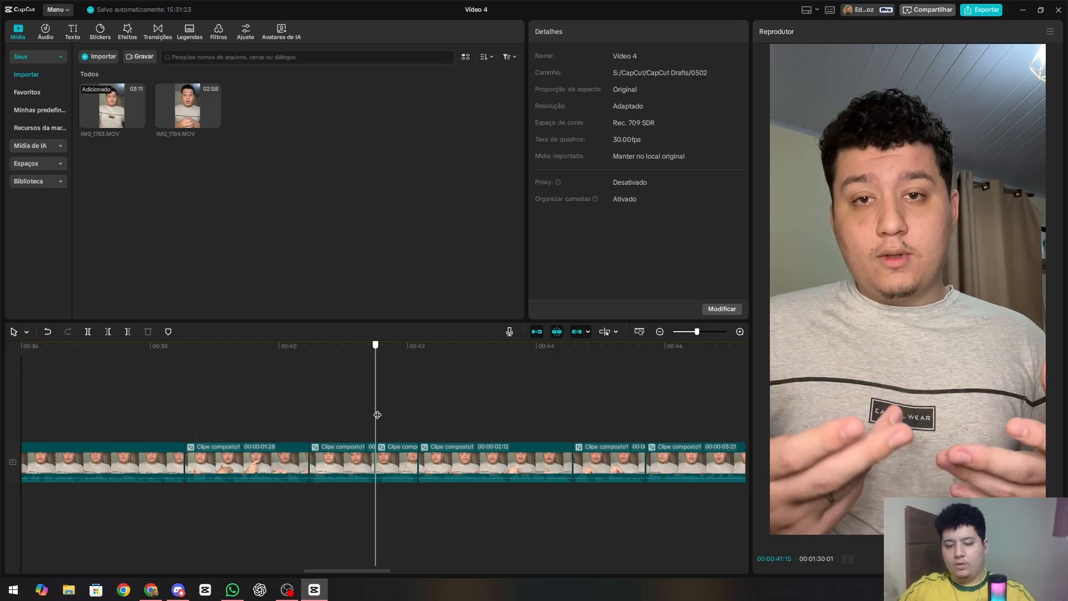
left_click(382, 415)
key("q")
Trim the excess silence at the cut at about 33 seconds and check the clip that follows it.
scroll(312, 423, "left", 5)
left_click(236, 426)
left_click(179, 433)
left_click(212, 431)
key("w")
left_click(215, 431)
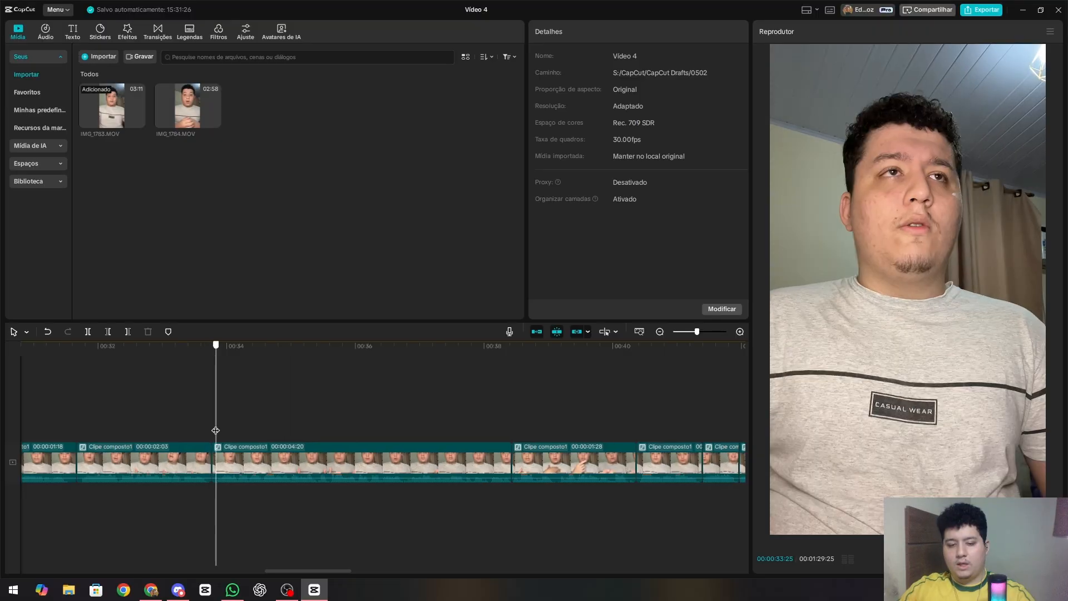
left_click(454, 425)
left_click(504, 425)
left_click(132, 395)
Cut the pause and trim the clip edges between about 26 and 33 seconds.
scroll(115, 388, "left", 5)
left_click(371, 407)
left_click(472, 426)
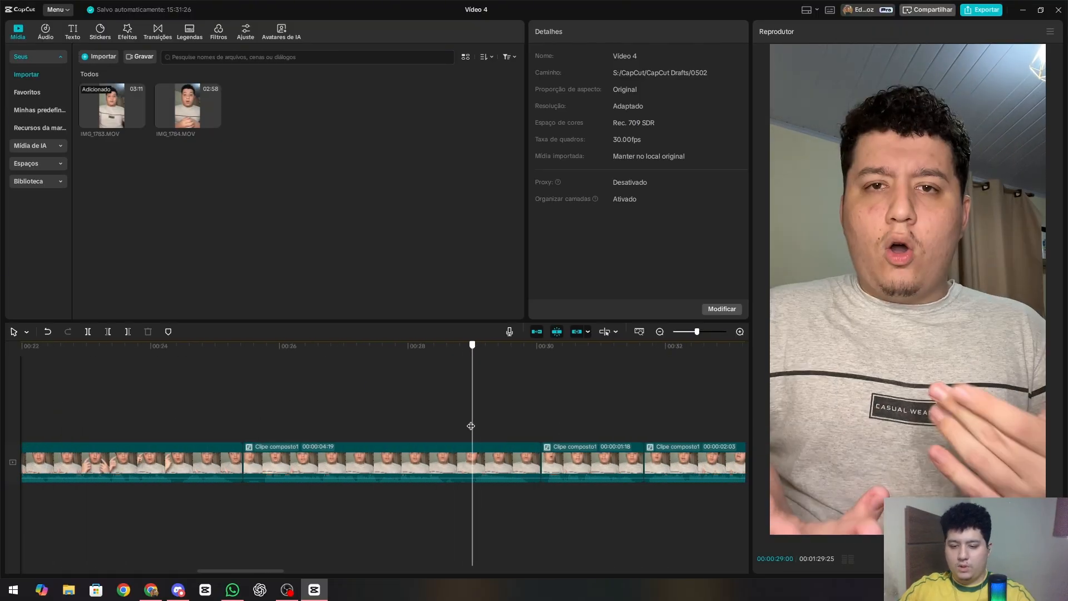
left_click(447, 417)
scroll(241, 409, "right", 5)
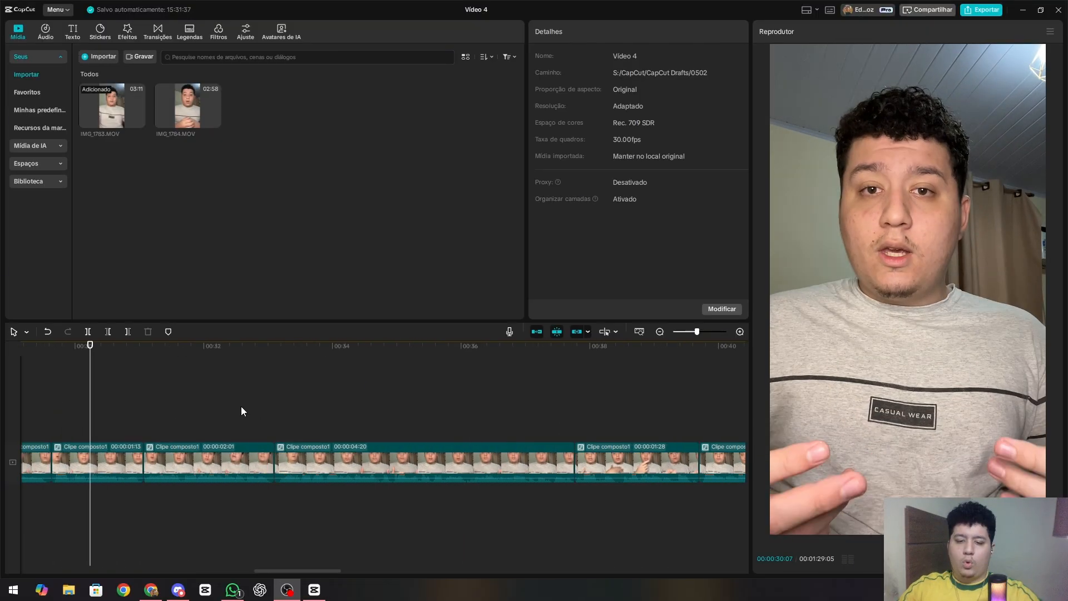
left_click(275, 421)
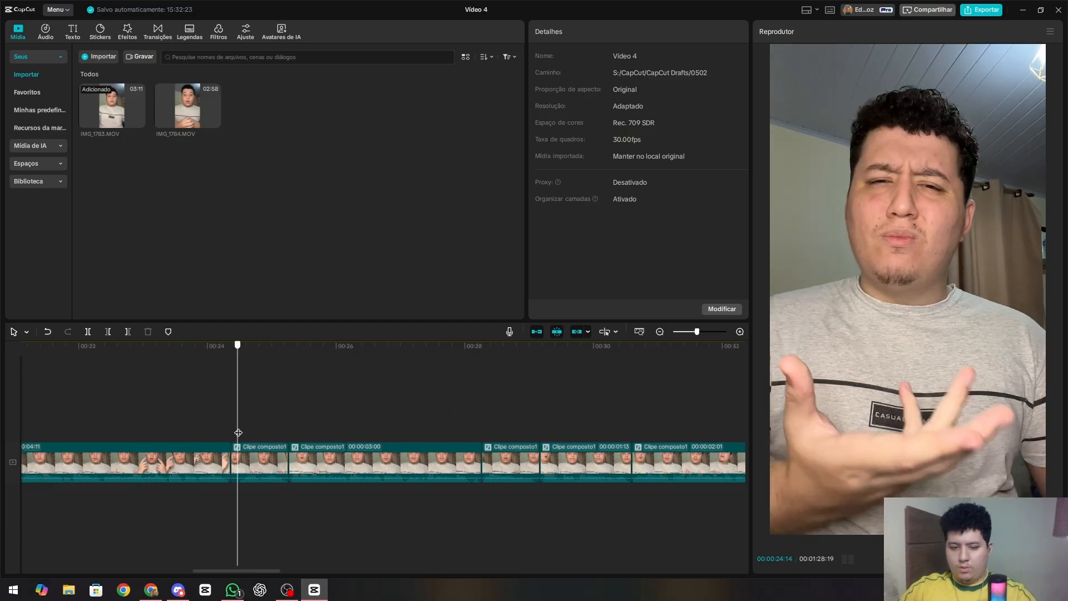
Trim the ends of the clips that meet at about 20 seconds to close the remaining pause.
left_click(50, 425)
scroll(51, 425, "left", 3)
left_click(279, 427)
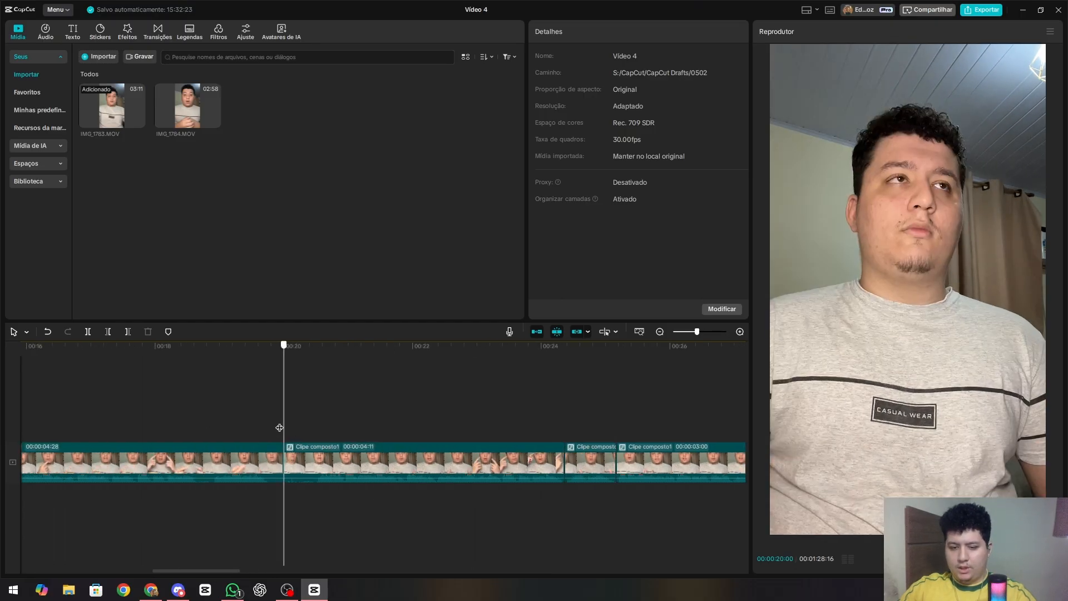
left_click(300, 424)
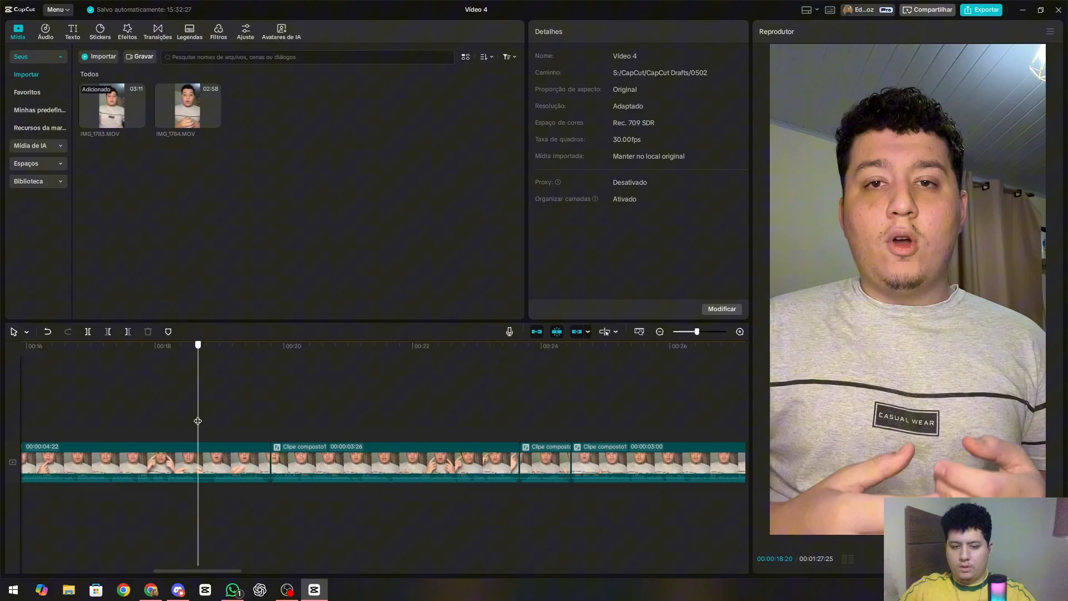
Cut the remaining pauses and trim the clip edges from about 19 seconds back to the start of the video.
key("ctrl+b")
left_click_drag(198, 421, 86, 409)
key("q")
key("ctrl+z")
key("q")
key("q")
key("w")
key("ctrl+b")
key("q")
key("q")
key("q")
key("q")
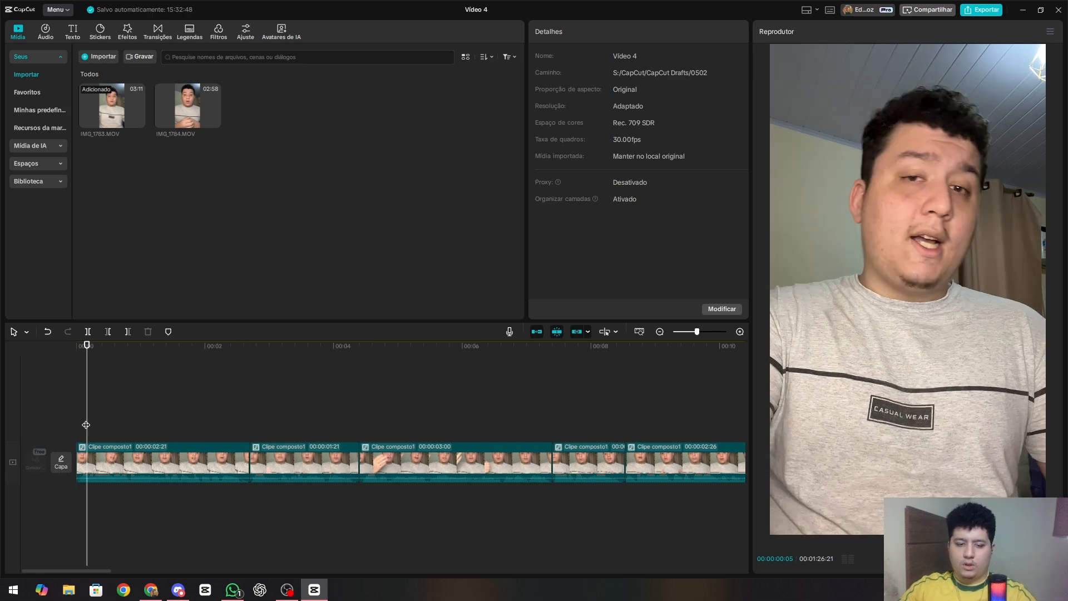
Play back the tightened opening up to about 13 seconds and return to the start of the video.
key("space")
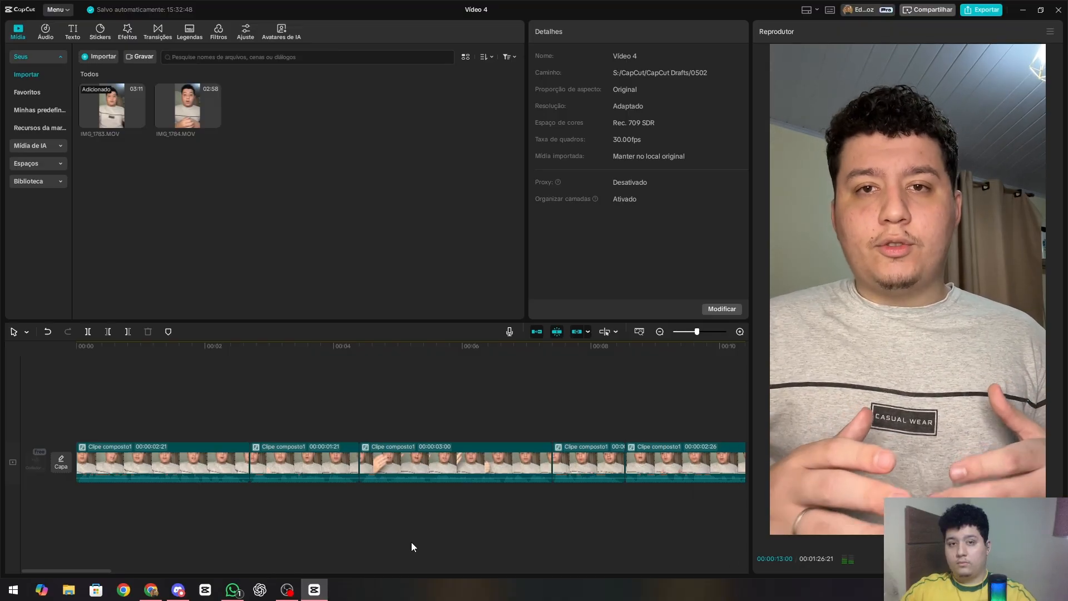
left_click(348, 432)
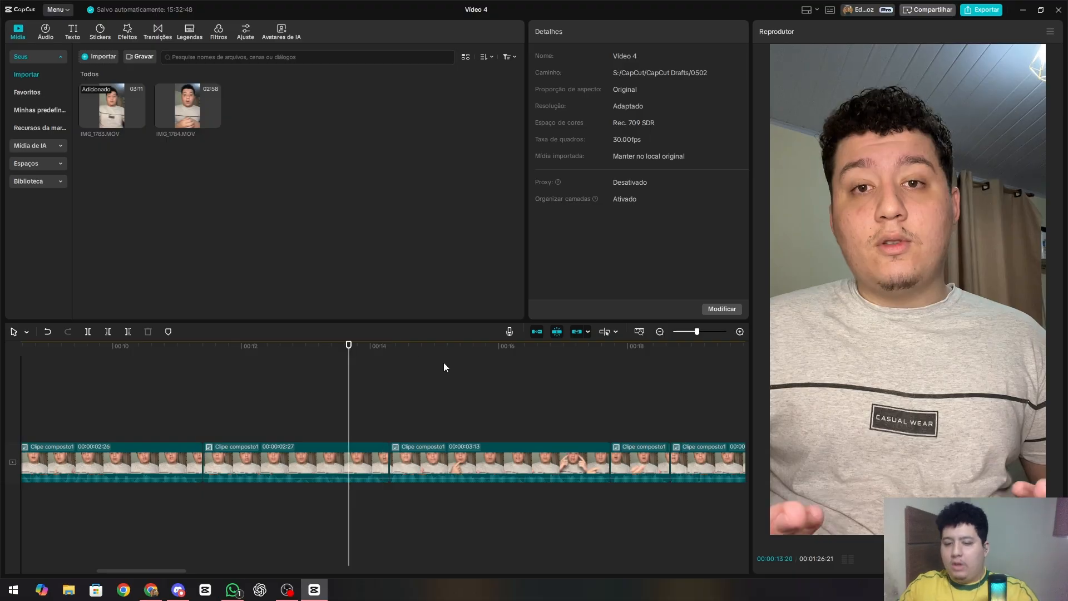
left_click_drag(349, 384, 33, 412)
left_click_drag(182, 422, 76, 409)
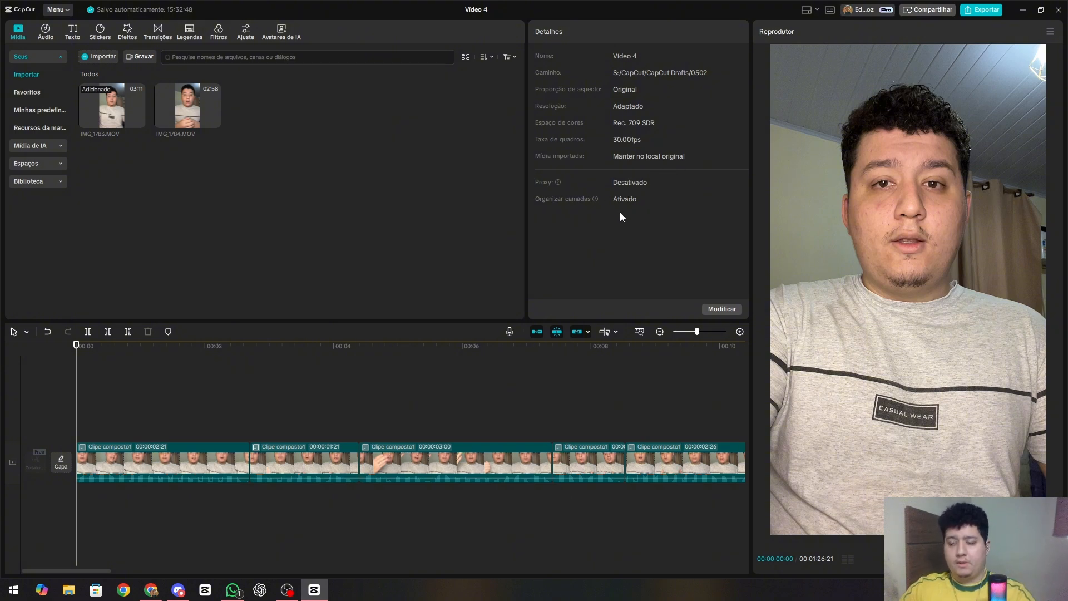
Examine the frame rate and resolution options in the export settings, and leave them without exporting.
left_click(981, 10)
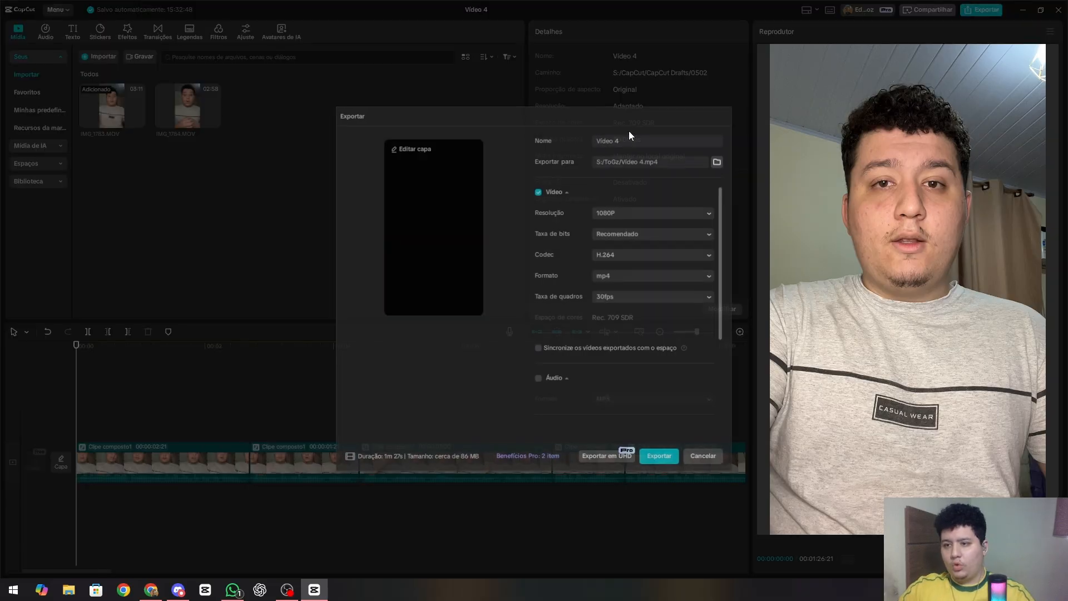
left_click(629, 299)
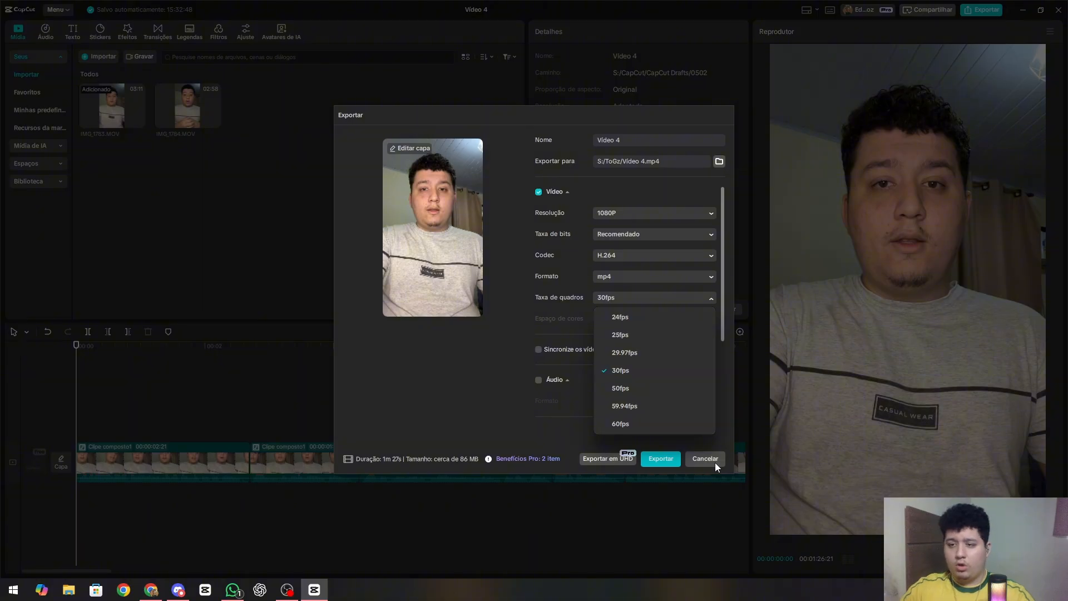
left_click(622, 299)
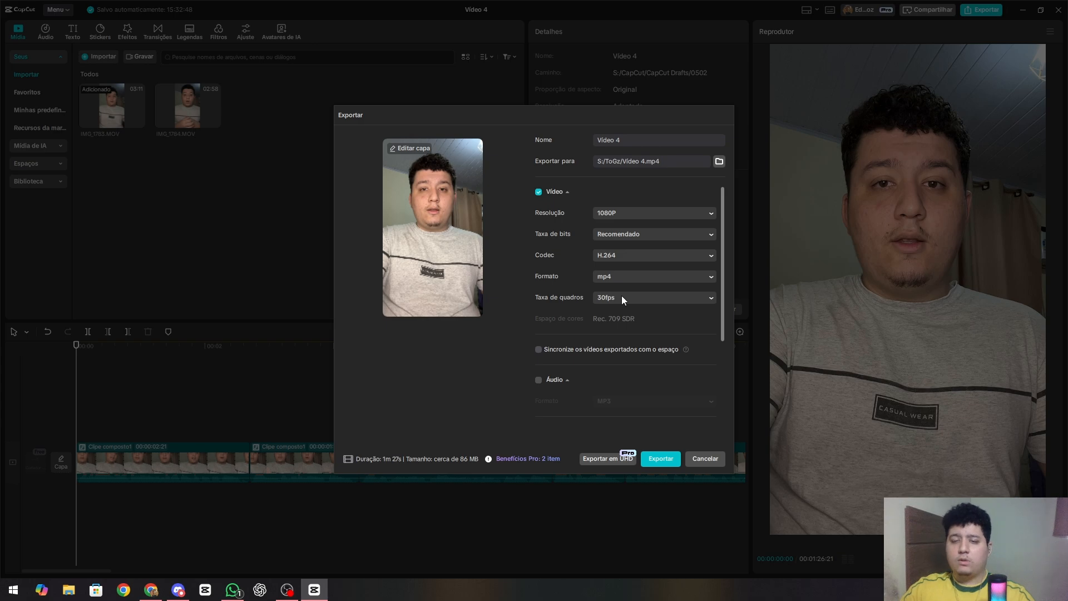
left_click(622, 298)
left_click(622, 299)
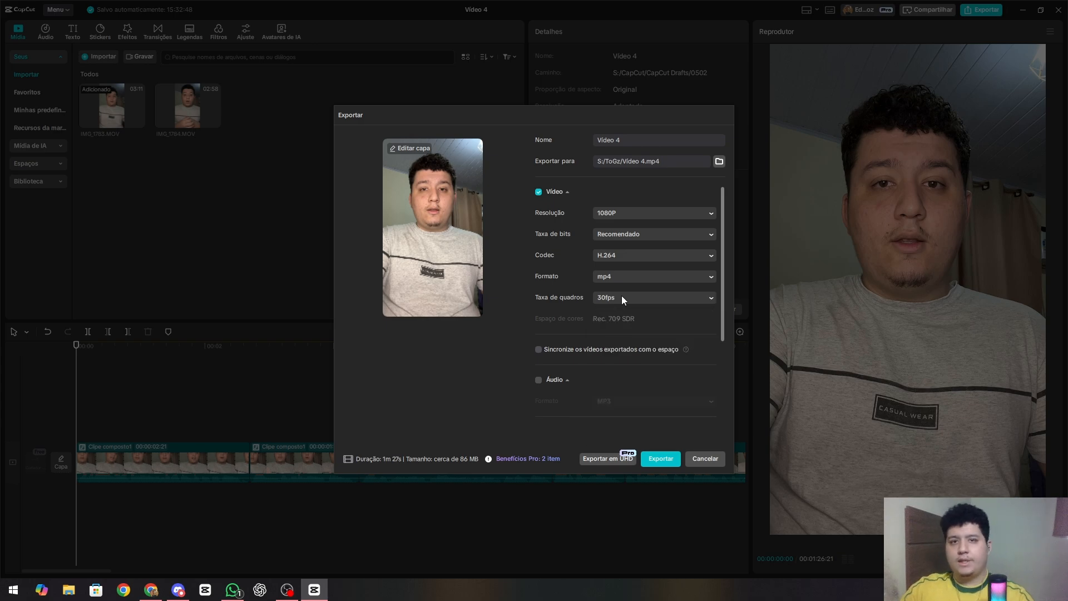
left_click(622, 216)
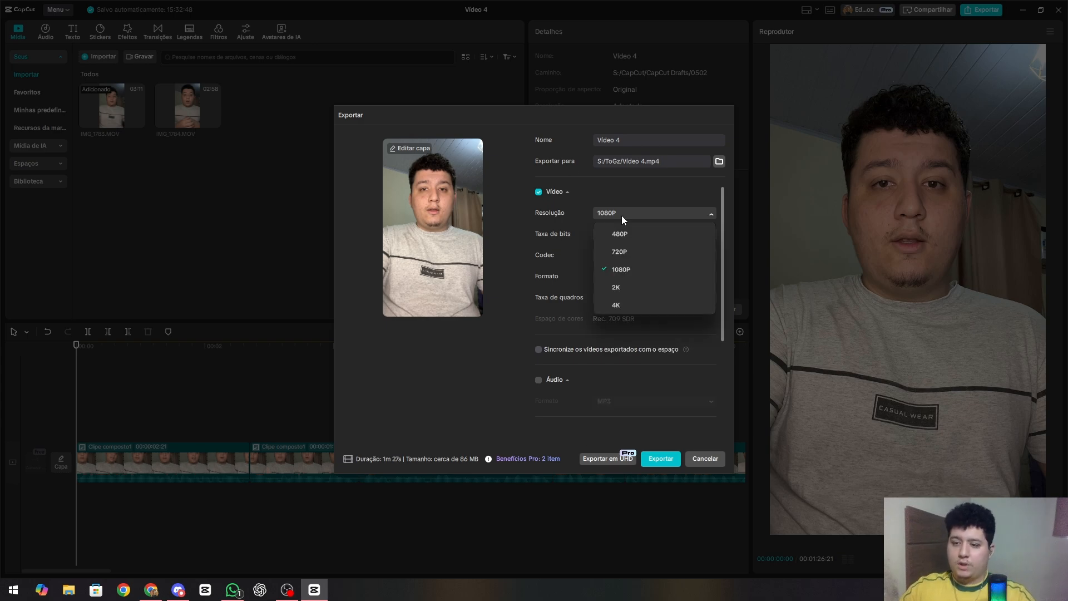
left_click(622, 215)
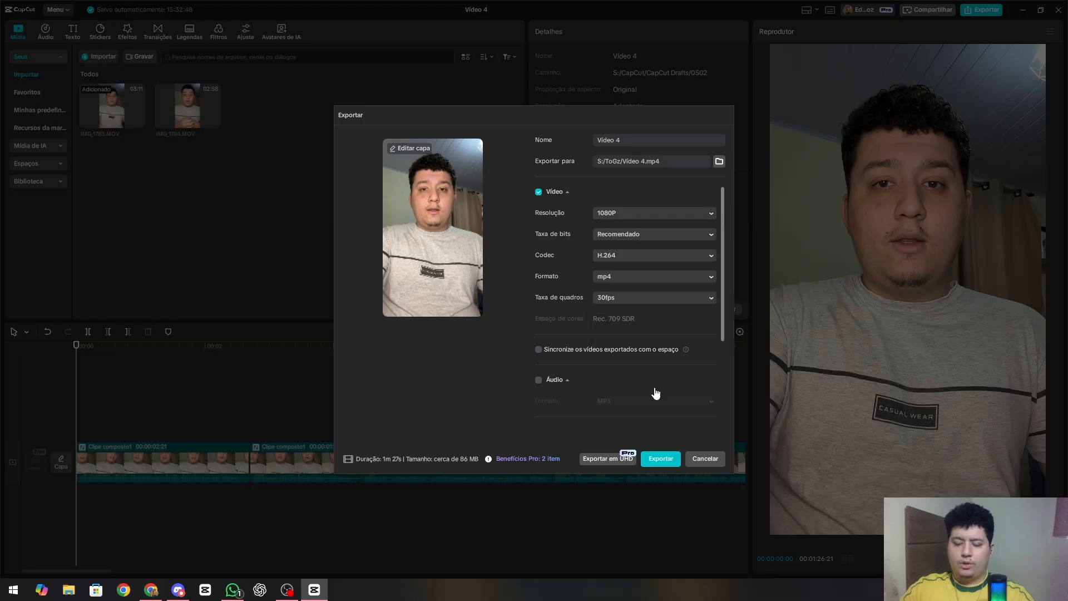
left_click(705, 461)
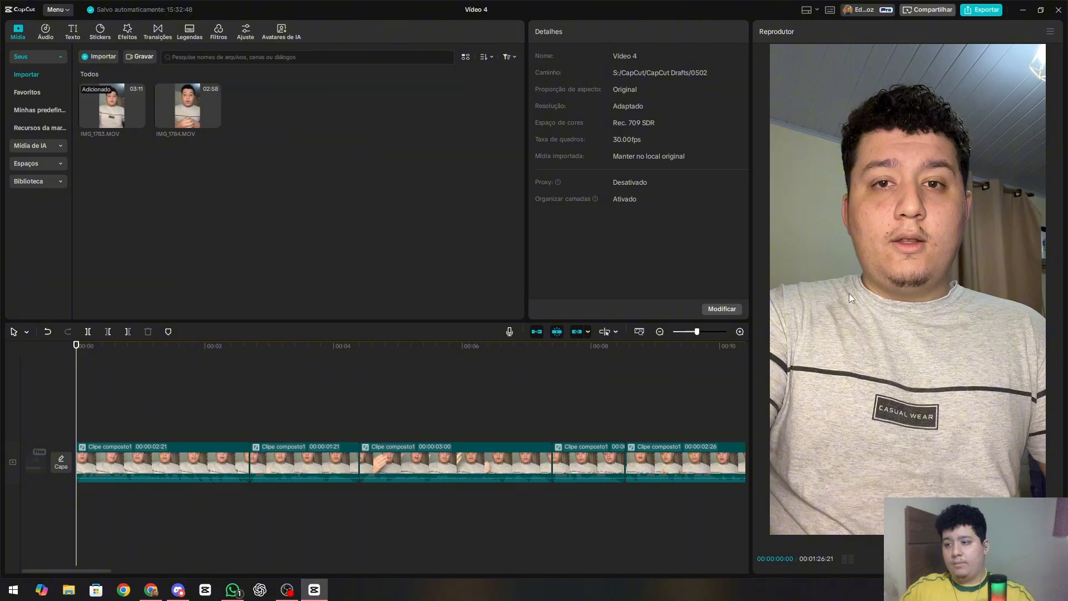
Select all clips on the timeline and set their saturation to 5.
left_click(282, 391)
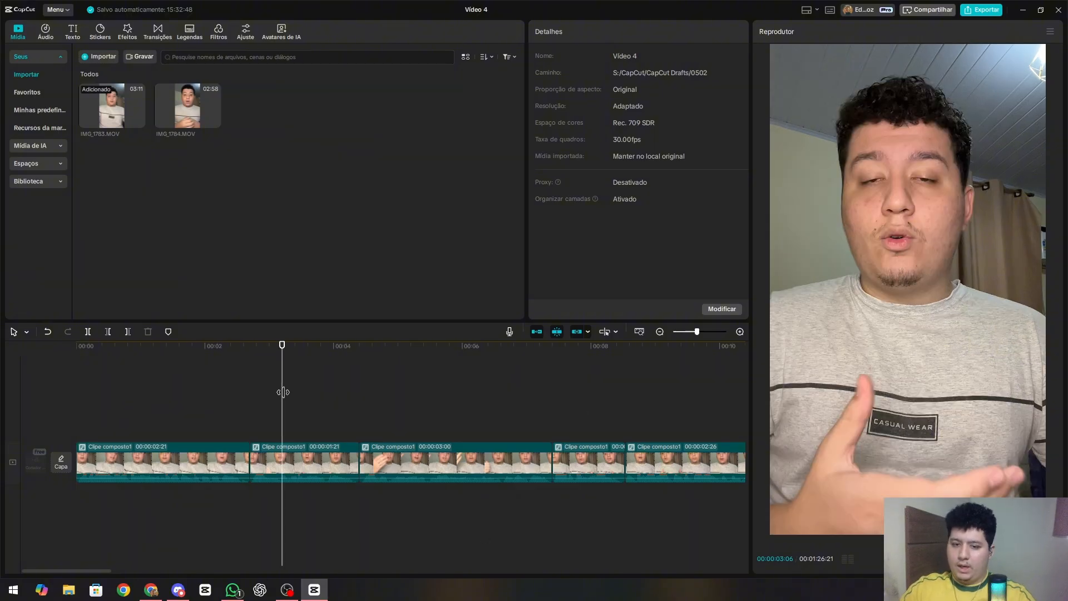
key("ctrl+a")
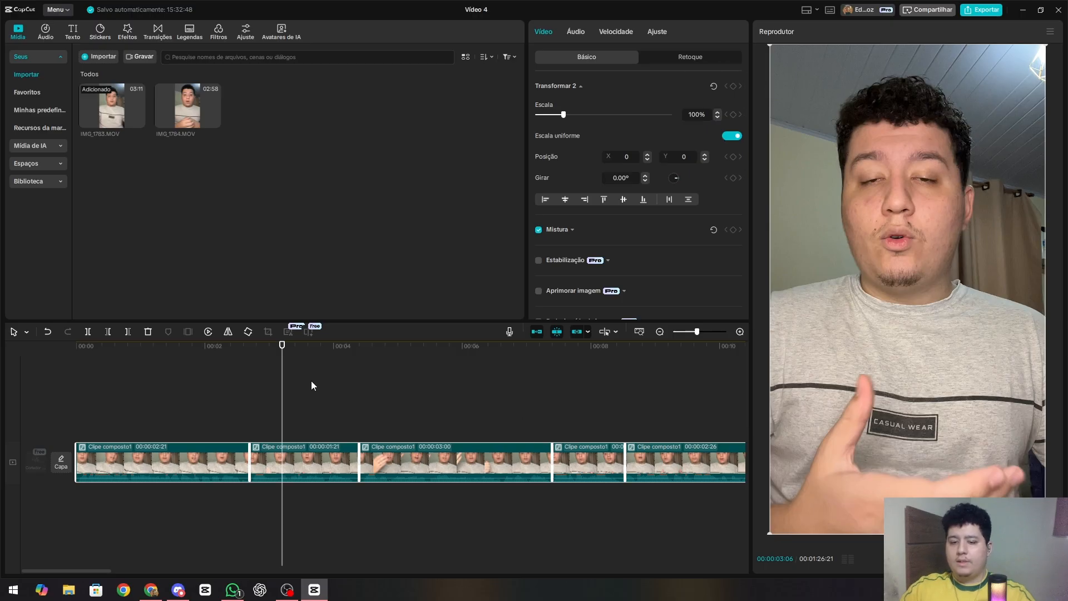
left_click(186, 396)
left_click(75, 403)
left_click(151, 410)
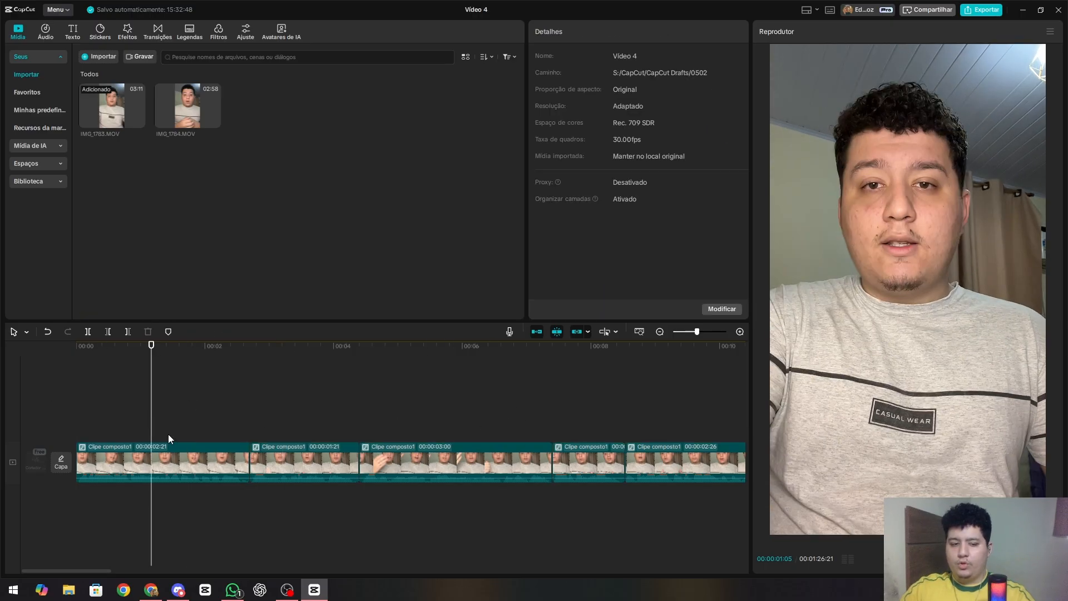
key("ctrl+a")
left_click(657, 32)
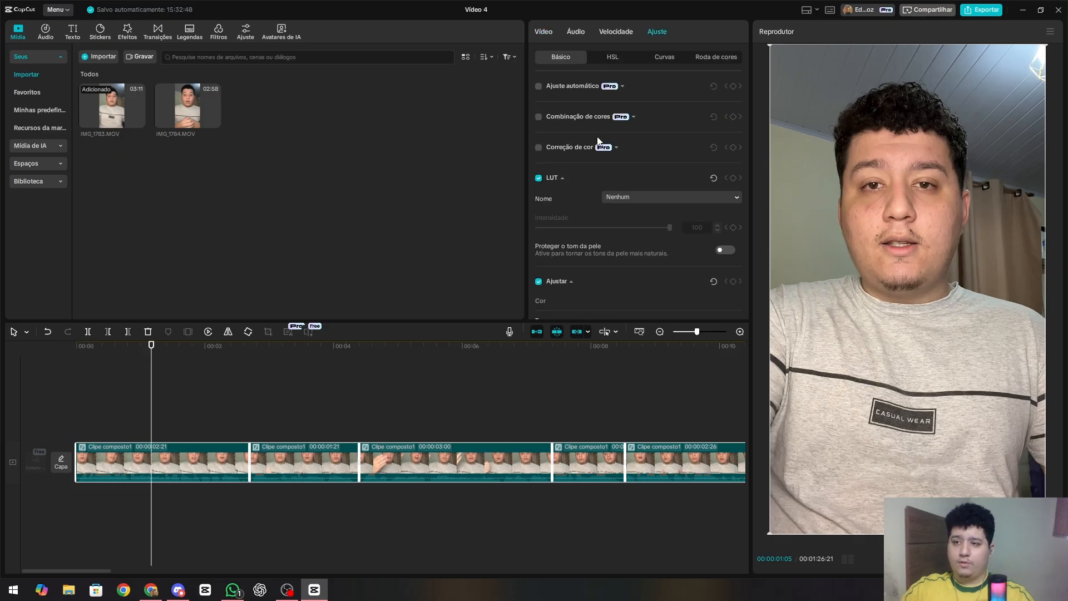
scroll(613, 153, "down", 2)
mouse_move(603, 265)
left_mouse_down()
mouse_move(636, 272)
mouse_move(606, 268)
left_mouse_up()
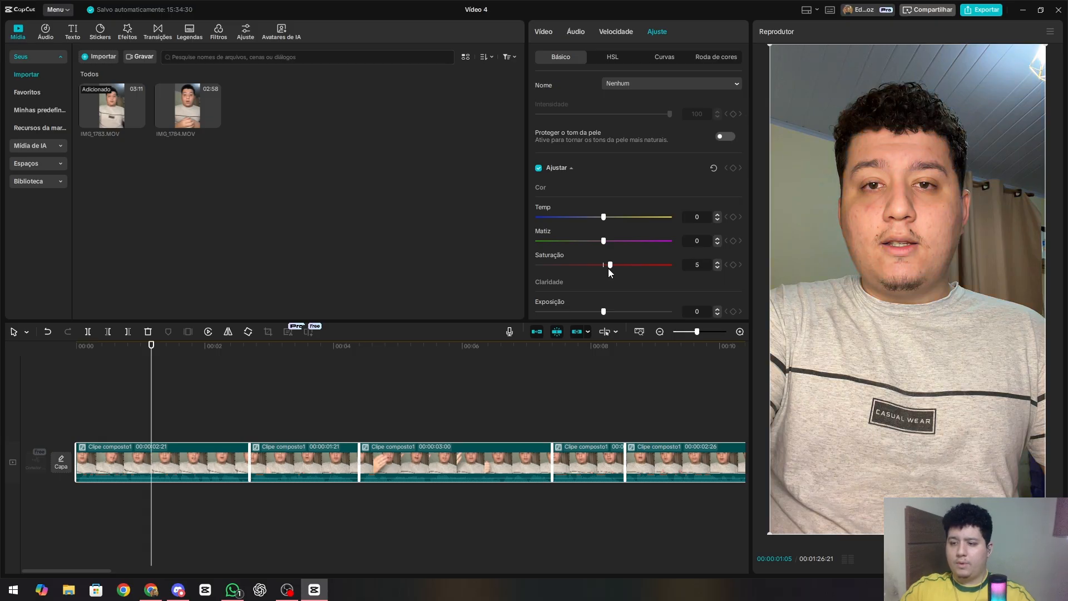
Set the sharpness of all clips to 15 and the Brilho value under Efeitos to 5.
scroll(606, 248, "down", 4)
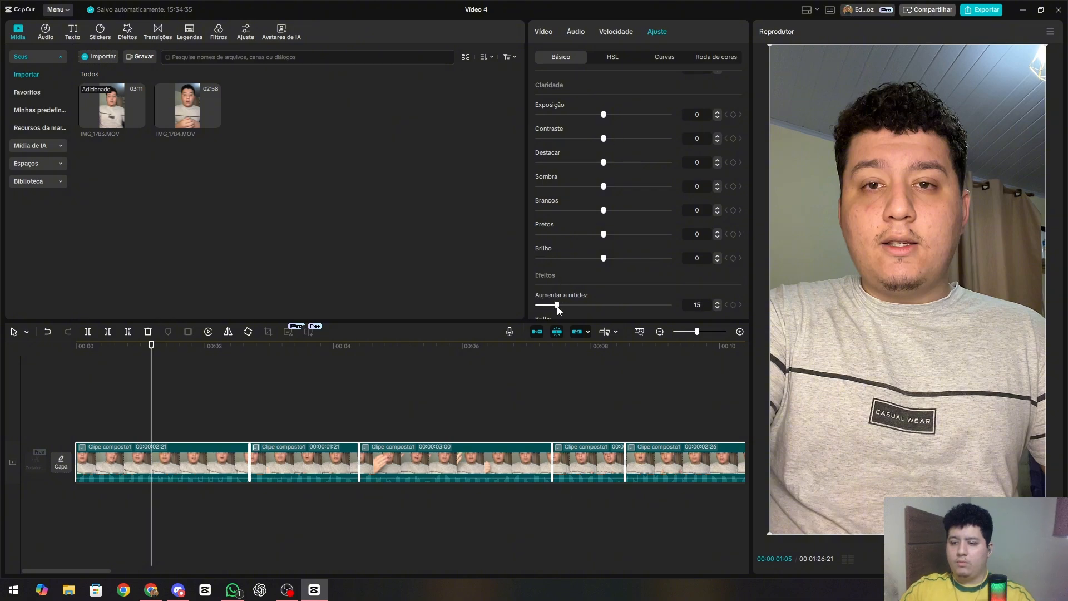
scroll(556, 303, "down", 2)
left_click(546, 289)
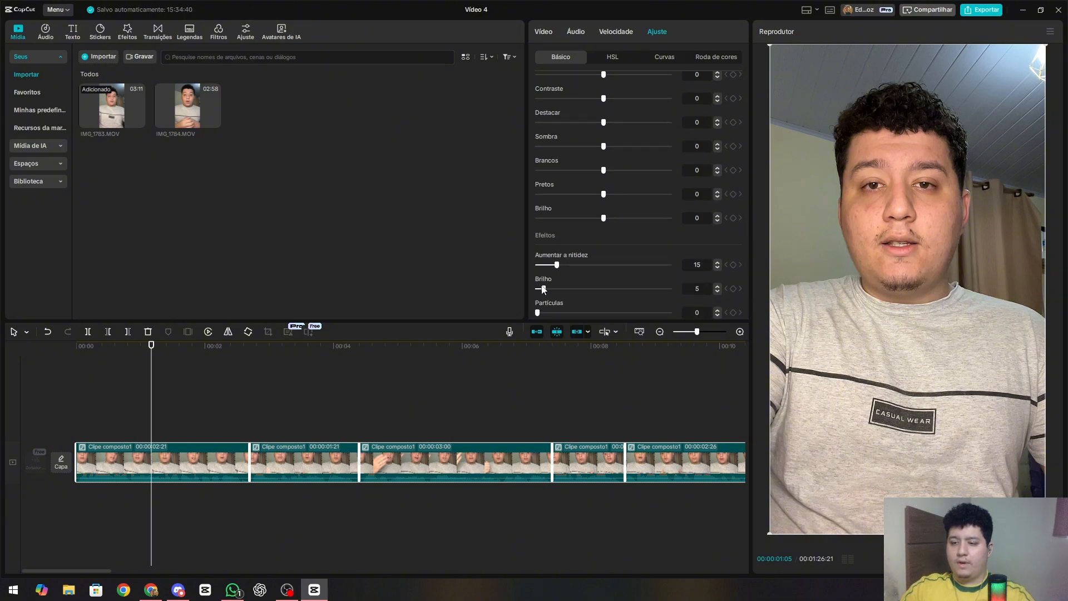
Test sharpness and the Brilho effect at 100, with brightness at 50 and raised blacks, and reset brightness and blacks to 0.
left_click_drag(543, 289, 756, 259)
left_click_drag(603, 217, 670, 217)
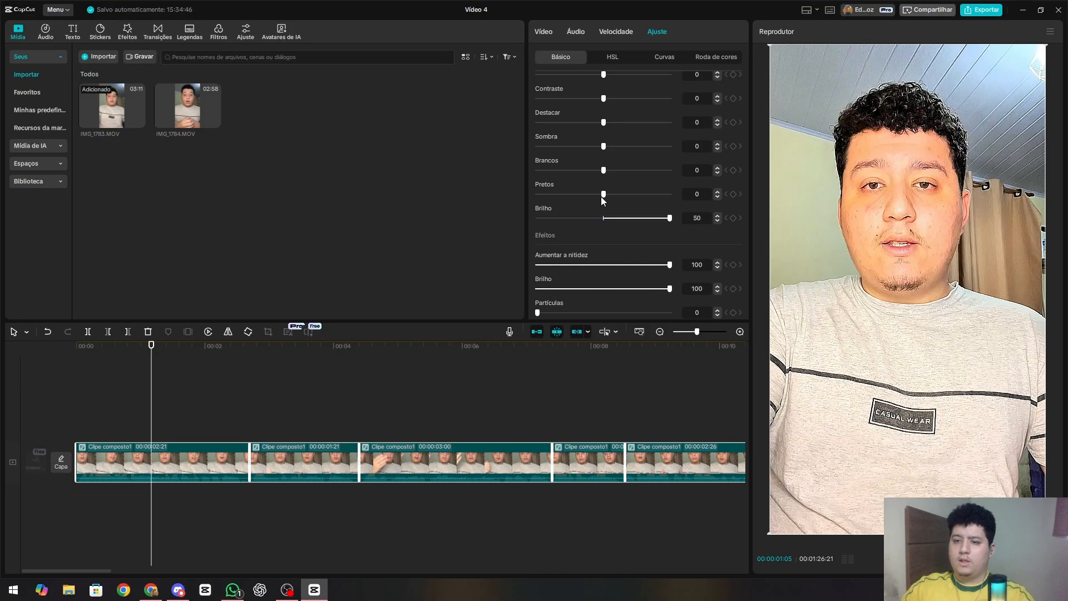
left_click_drag(603, 195, 671, 196)
left_click(603, 195)
left_click(603, 218)
Set the sharpness of all clips to 12 and compare a stronger saturation of 9 before returning it to 5.
left_click(553, 266)
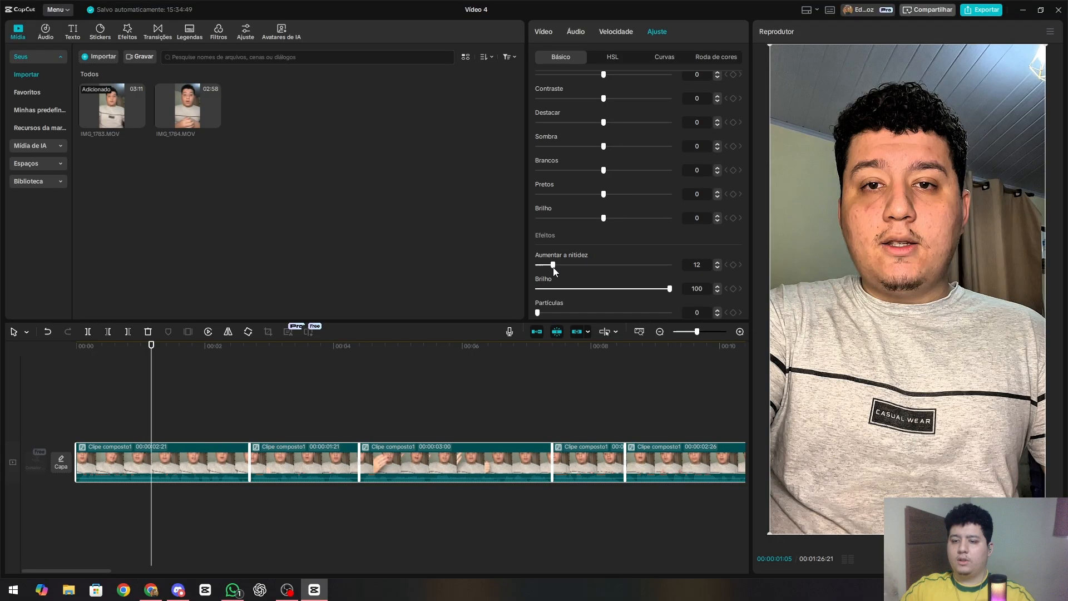
scroll(565, 270, "up", 3)
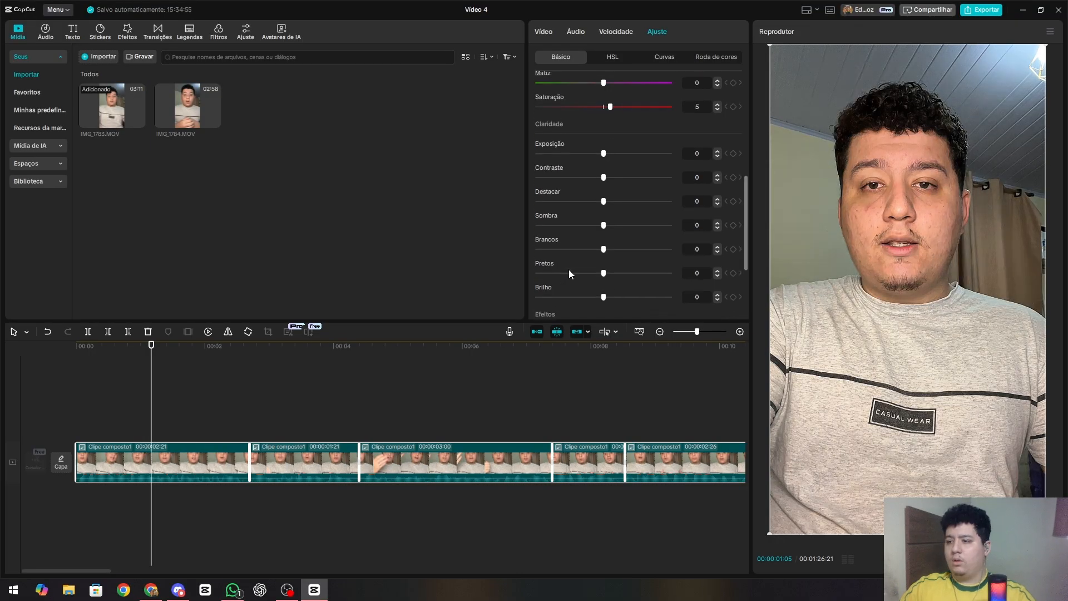
mouse_move(613, 113)
left_mouse_down()
mouse_move(630, 114)
mouse_move(609, 119)
left_mouse_up()
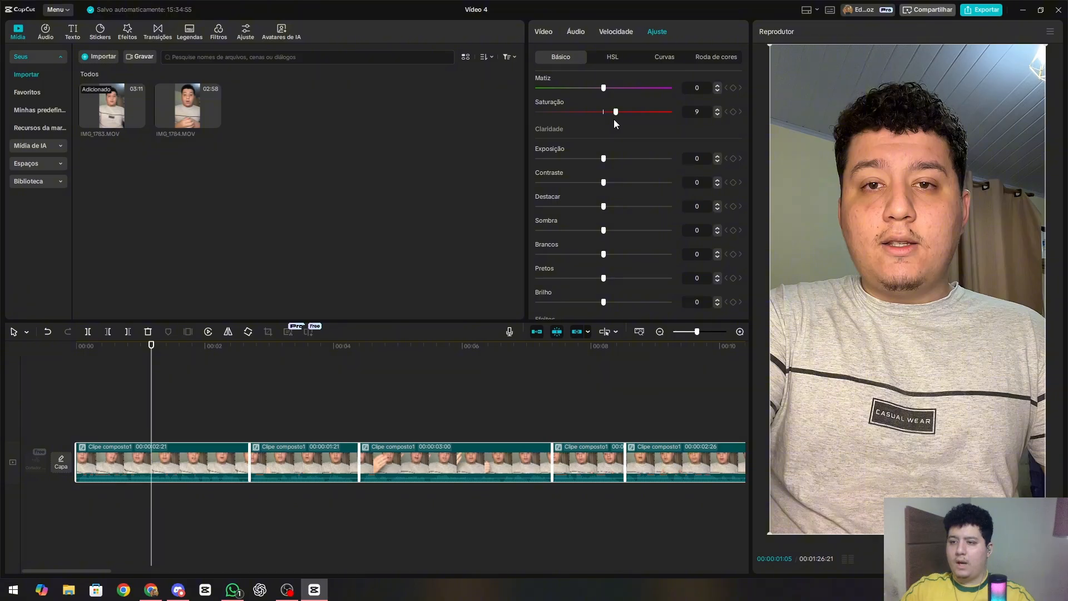
left_click_drag(614, 119, 609, 119)
Try the exposure and shadow adjustments, and set whites to -5 and saturation to 10 for all clips.
left_click_drag(603, 158, 601, 185)
mouse_move(603, 231)
left_mouse_down()
mouse_move(513, 226)
mouse_move(601, 232)
left_mouse_up()
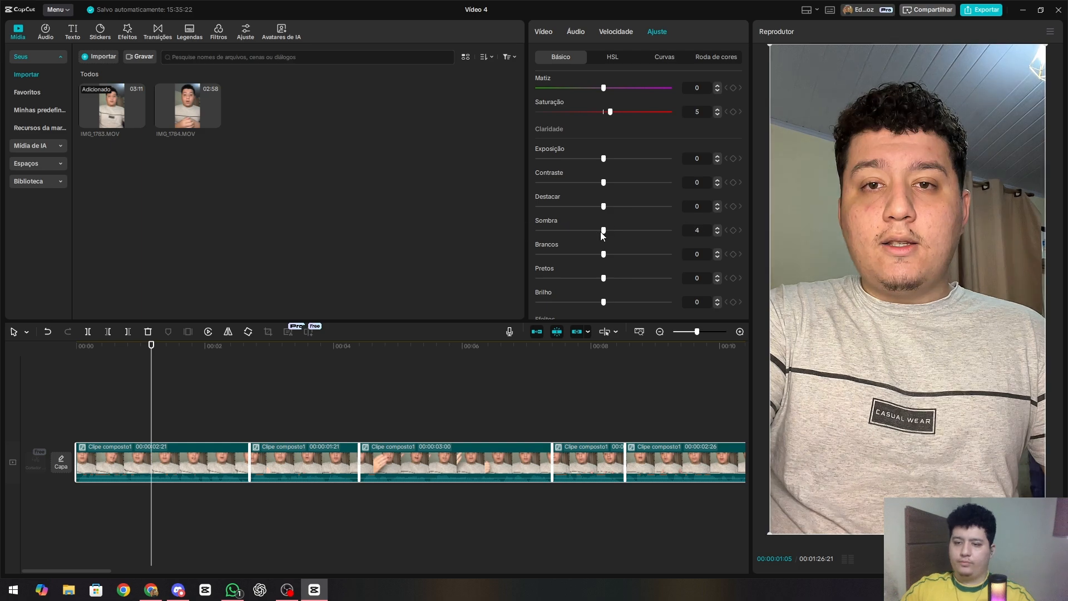
left_click(716, 257)
left_click(717, 257)
left_click(716, 257)
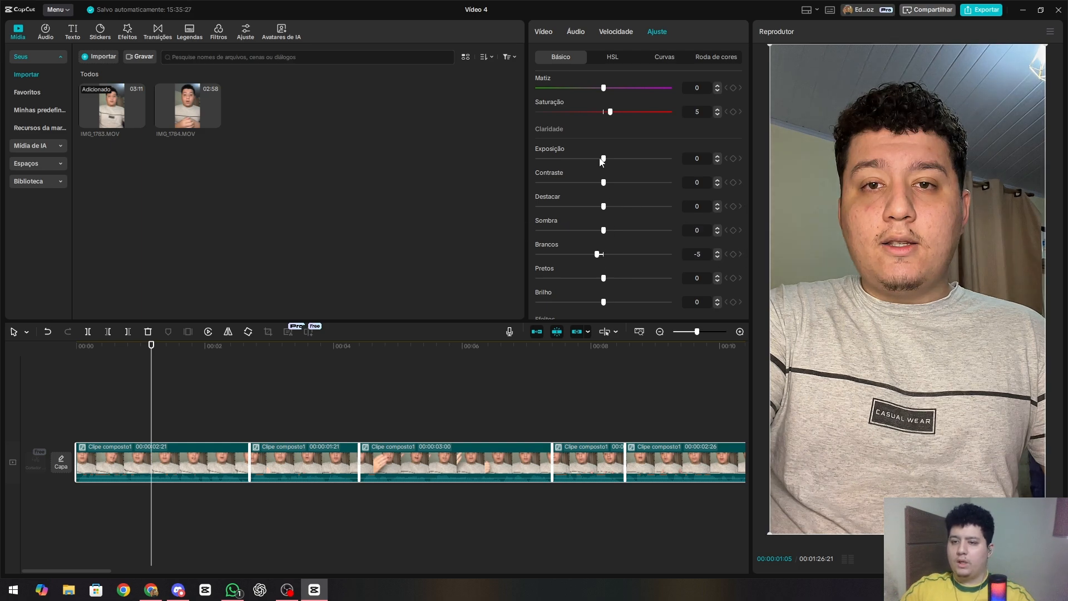
left_click(615, 118)
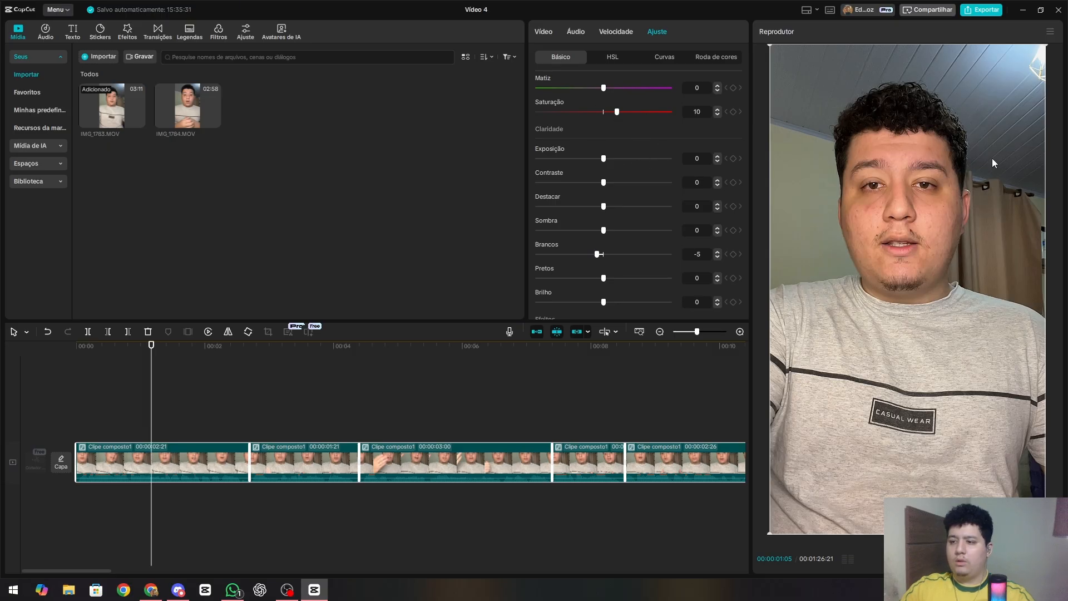
Return to the start of the video and preview featured filters such as Sombra, Berlim and Auréola 3.
left_click(105, 413)
scroll(189, 438, "down", 2)
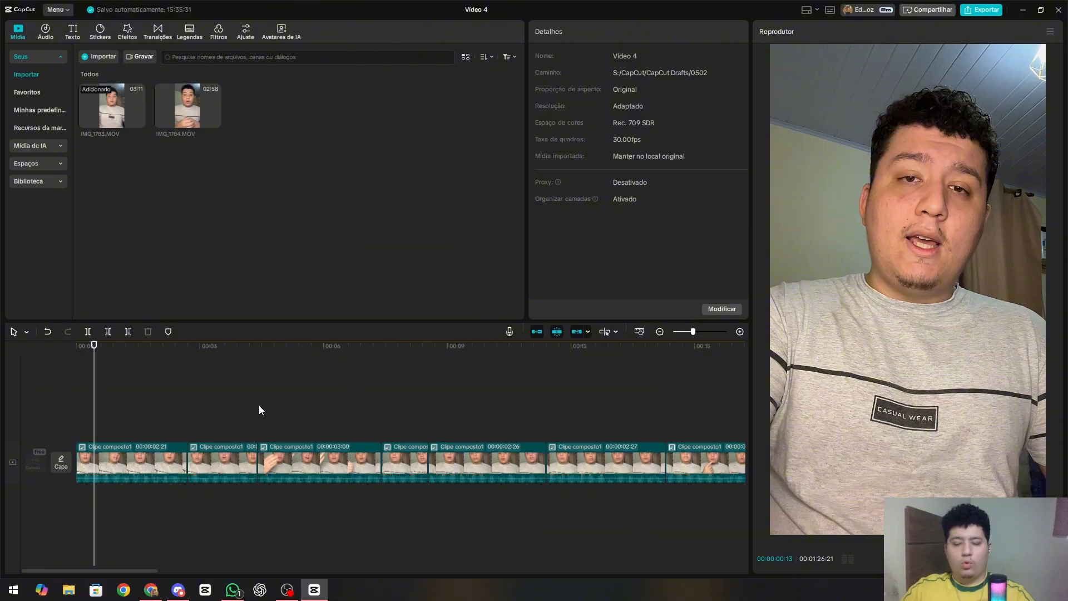
key("Home")
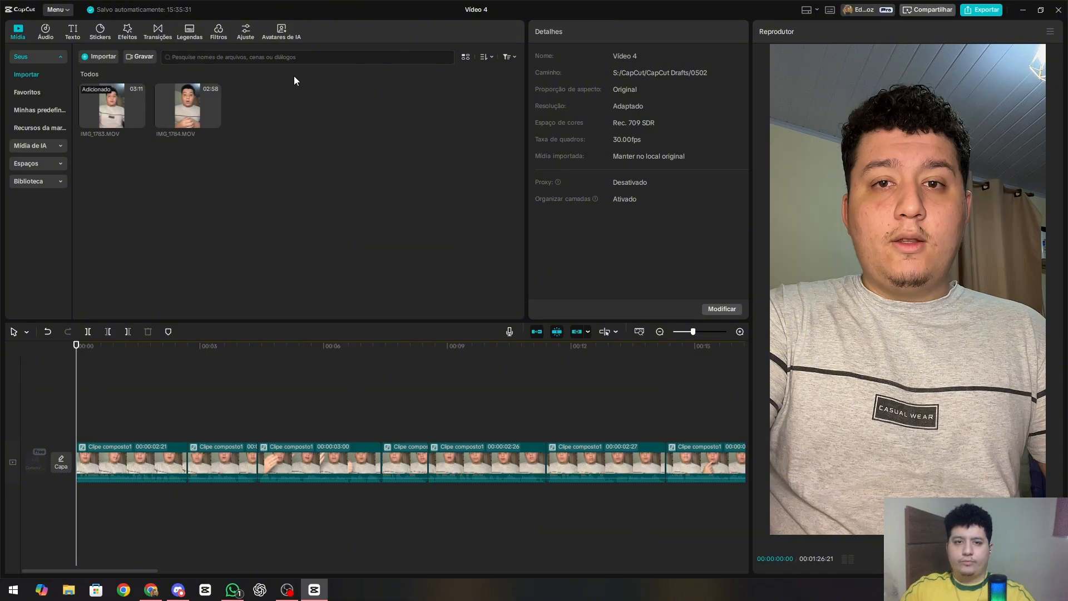
left_click(218, 34)
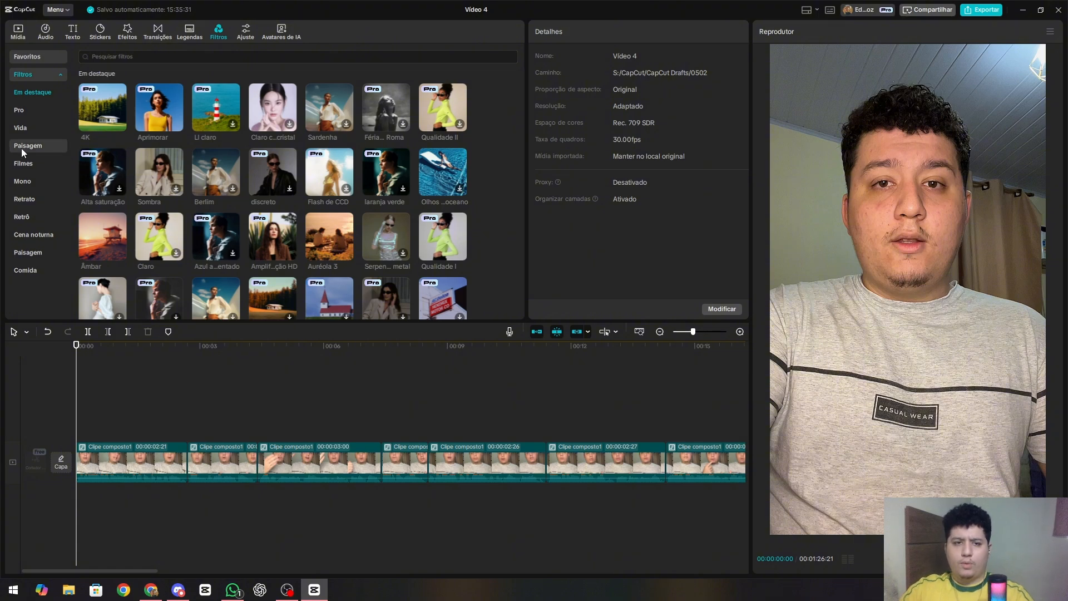
left_click(164, 173)
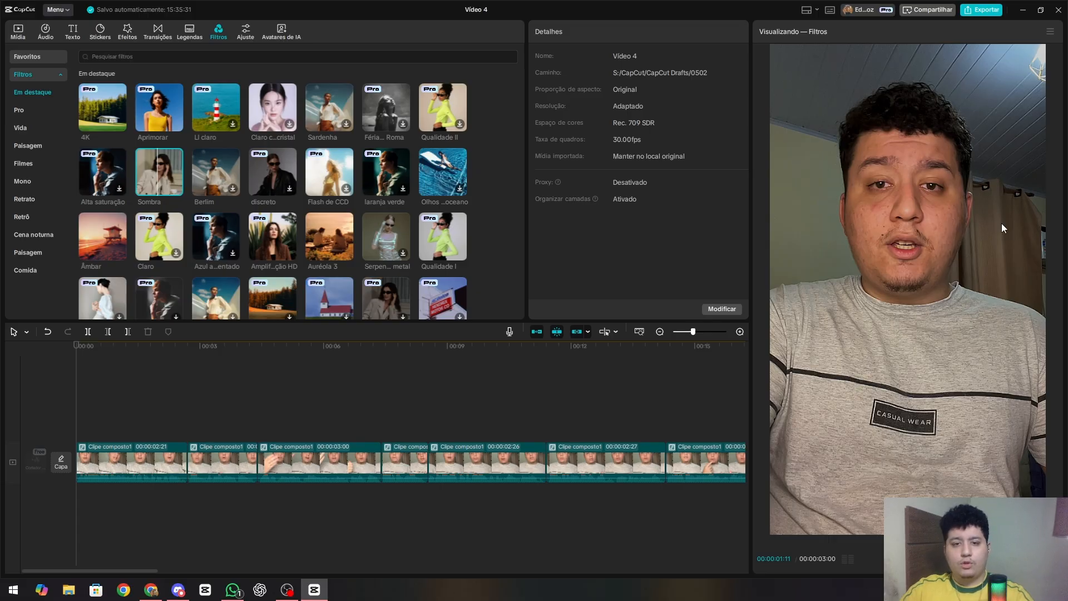
left_click(225, 178)
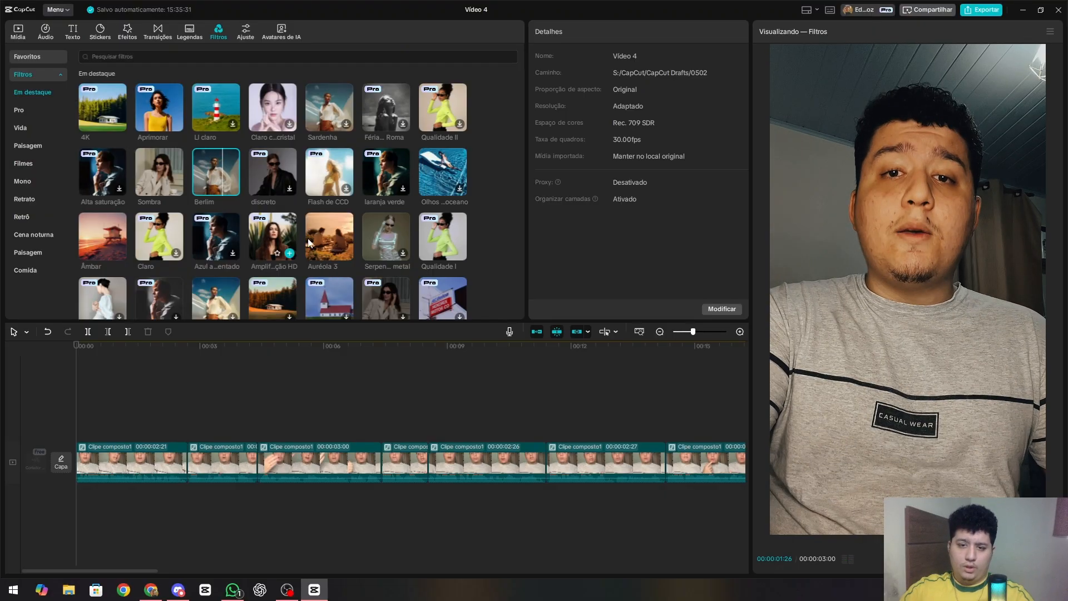
left_click(330, 235)
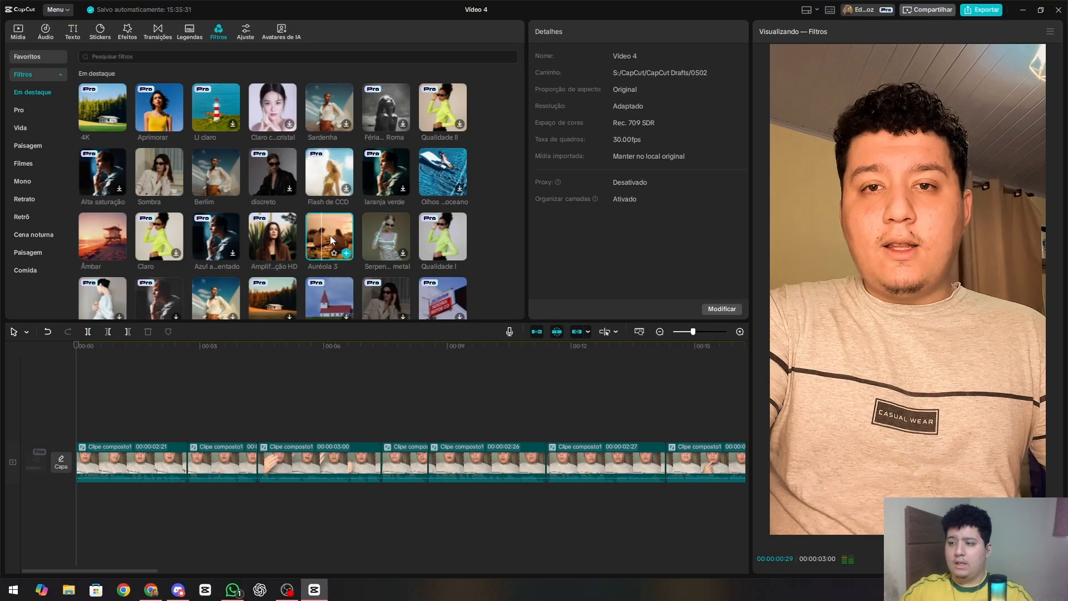
left_click(385, 227)
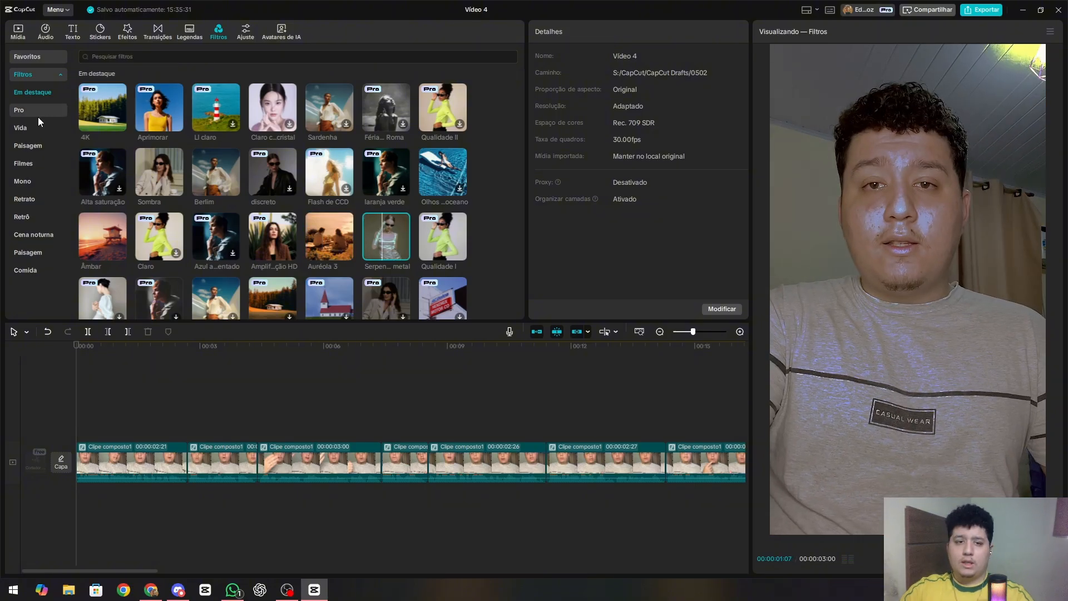
Browse the filter categories and add the Oppenheimer filter from Filmes above the first clip at the start of the timeline.
left_click(41, 126)
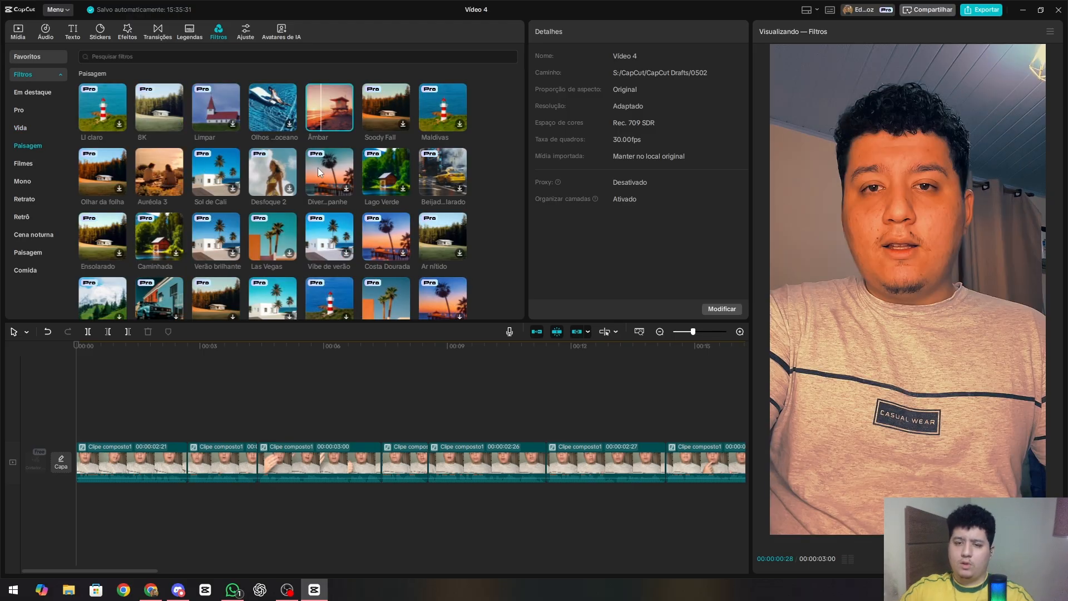
scroll(312, 163, "down", 8)
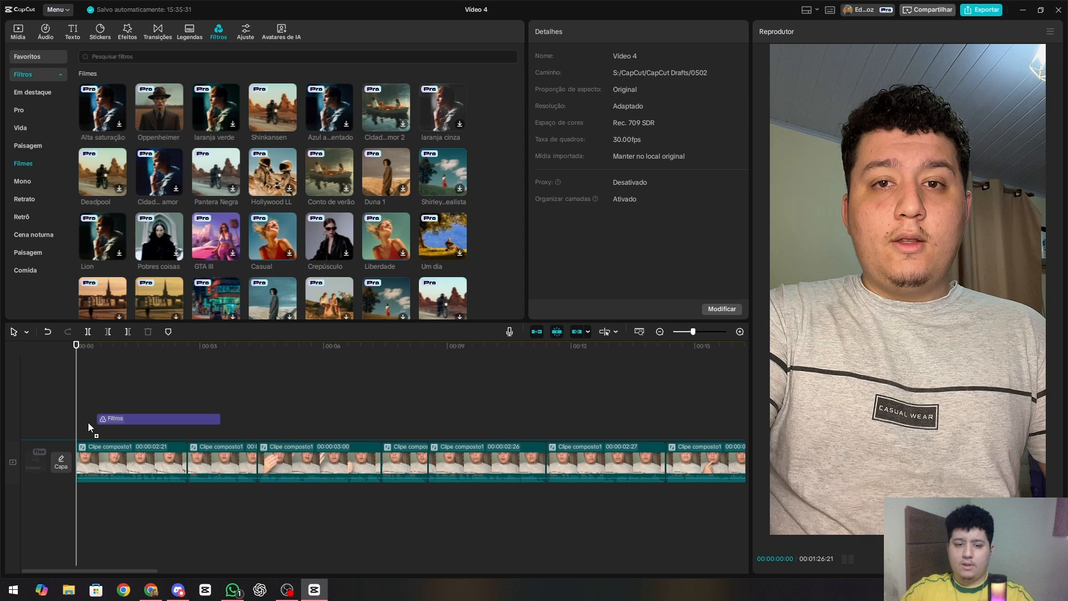
left_click_drag(88, 423, 86, 432)
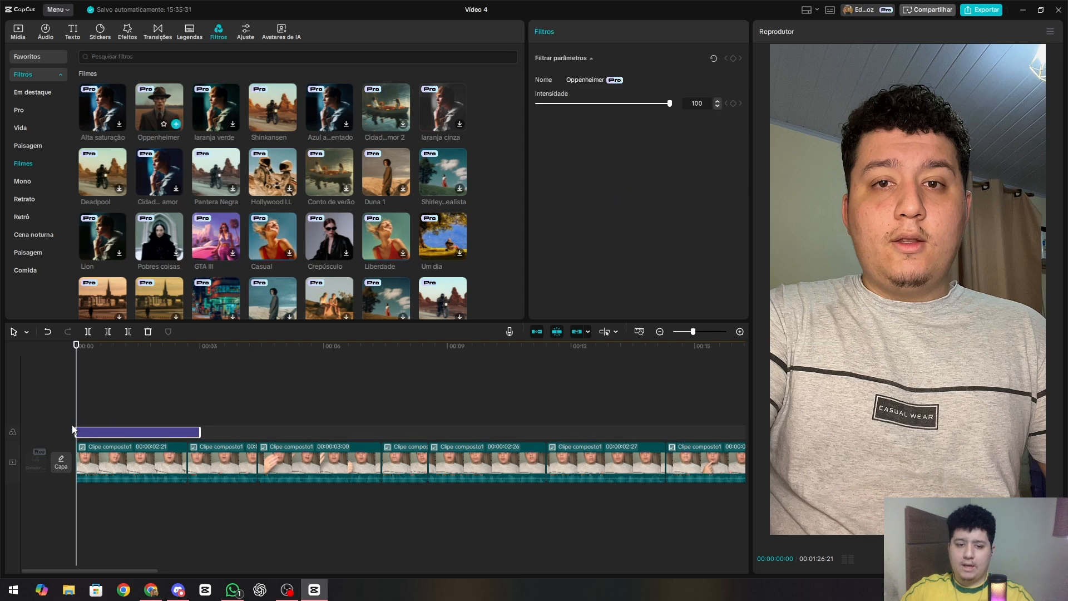
Try the Oppenheimer filter at intensity 30 and delete it from the timeline.
left_click_drag(657, 106, 579, 104)
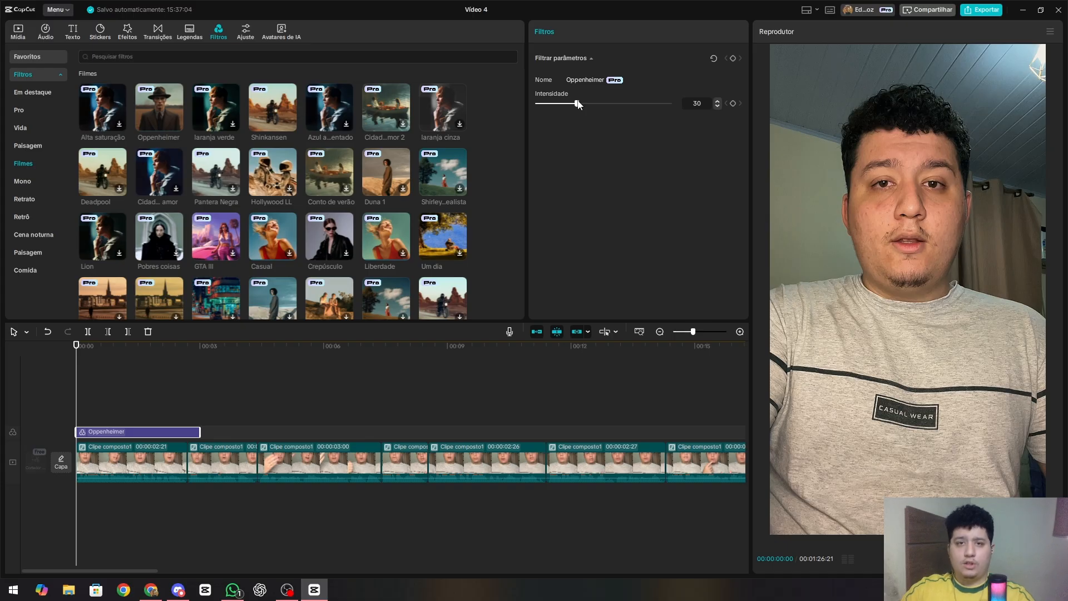
key("Delete")
Add the favourite Foco filter at the start of the timeline, set its intensity to 80 and extend it over the whole video.
left_click(34, 72)
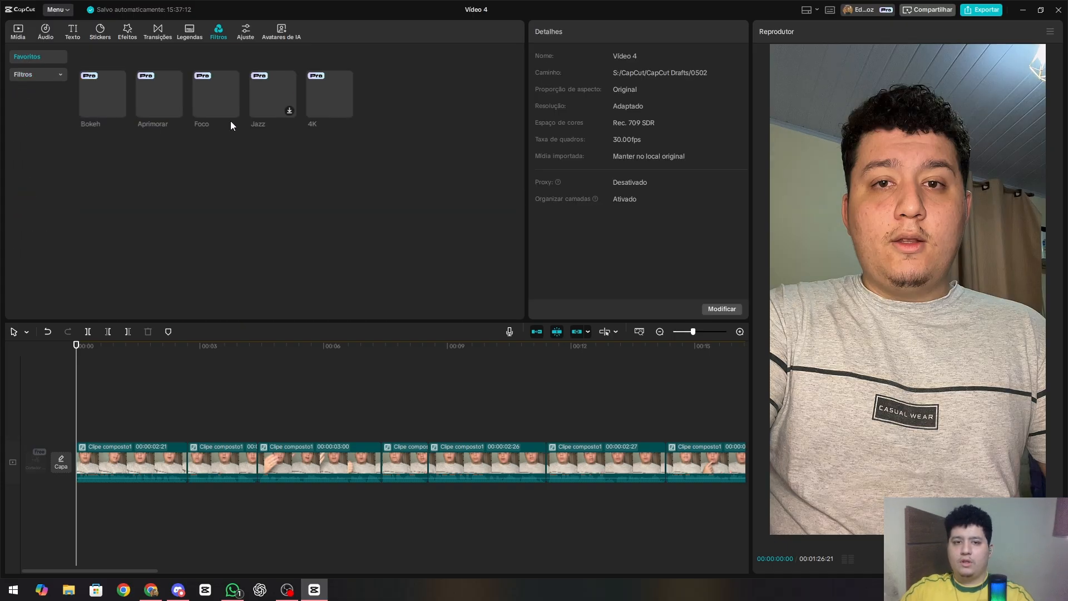
left_click_drag(165, 101, 73, 423)
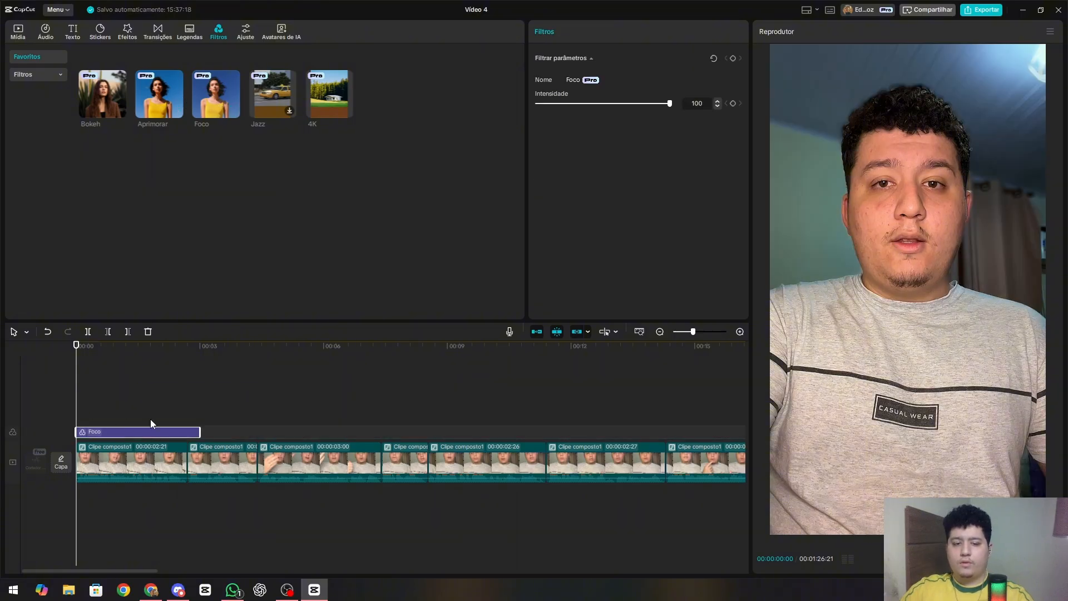
scroll(203, 426, "down", 1)
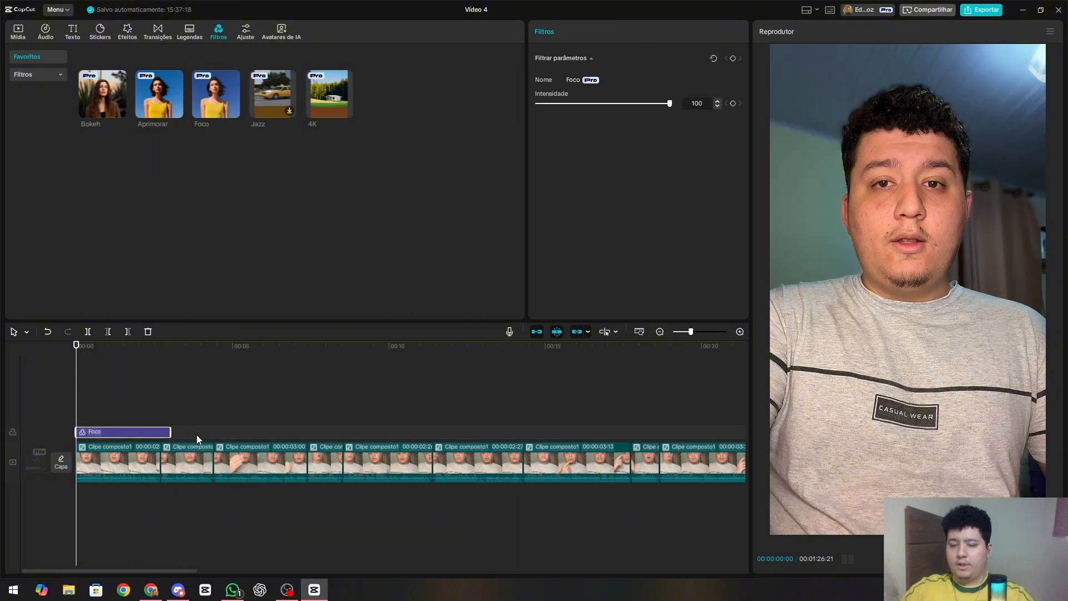
left_click_drag(648, 104, 646, 107)
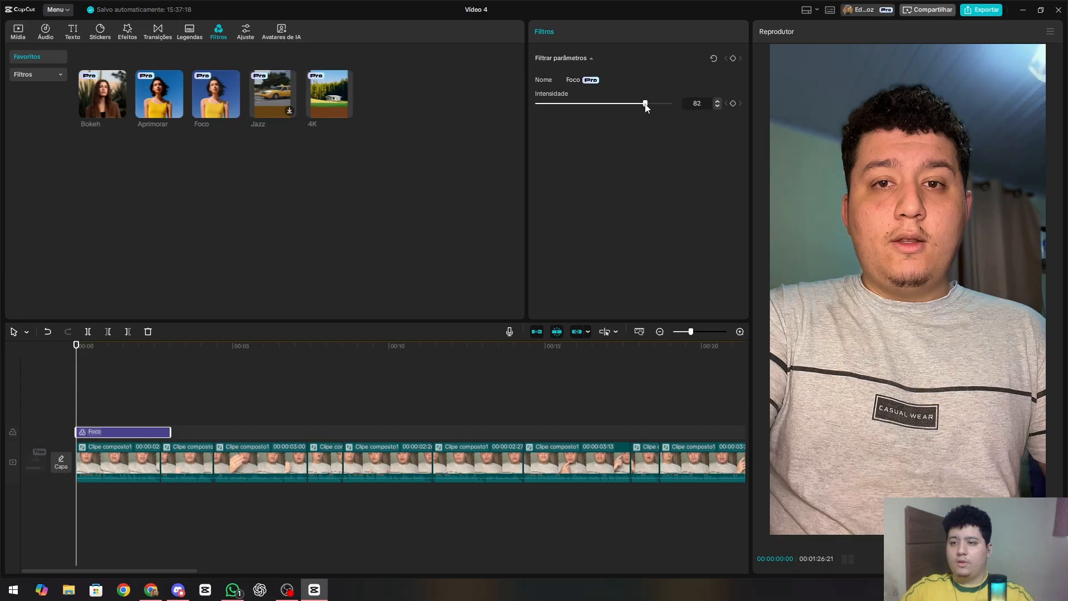
scroll(170, 433, "down", 3)
left_click_drag(95, 432, 486, 411)
scroll(301, 403, "up", 5)
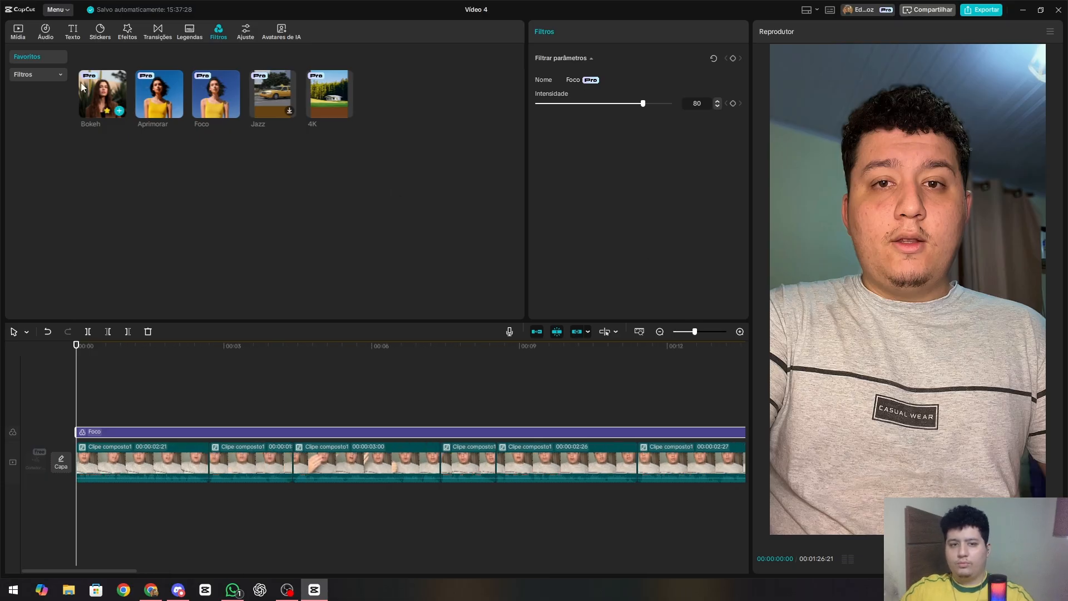
Try to add the favourite Bokeh filter over the opening clips.
mouse_move(104, 102)
left_click_drag(104, 103, 135, 452)
scroll(161, 435, "down", 4)
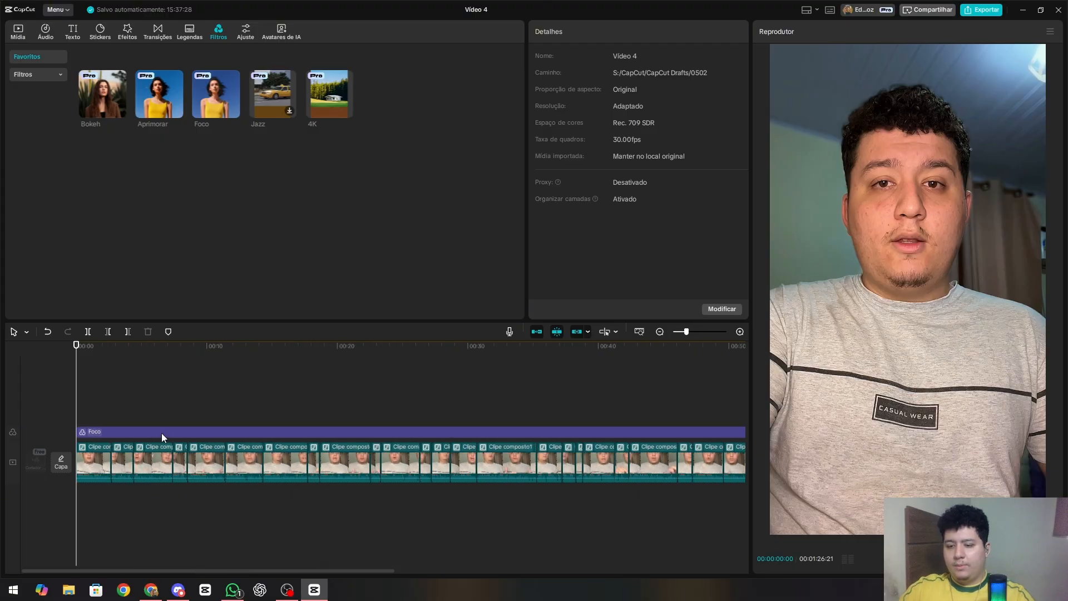
scroll(151, 419, "up", 4)
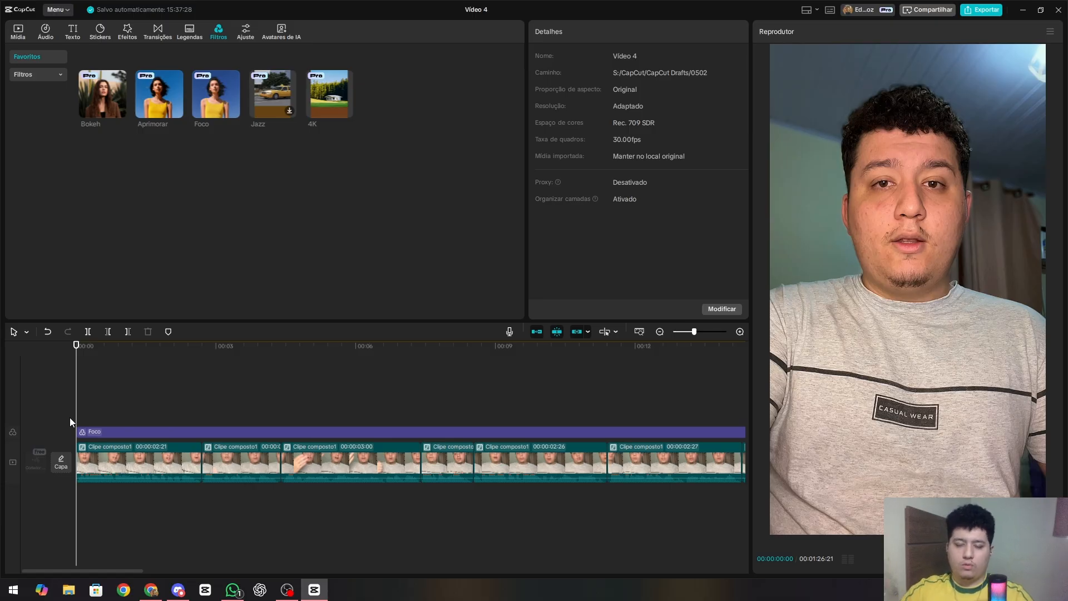
Play the video from the start and delete the 00:00:03:13 clip at about 0:14 together with the short clip after it.
key("space")
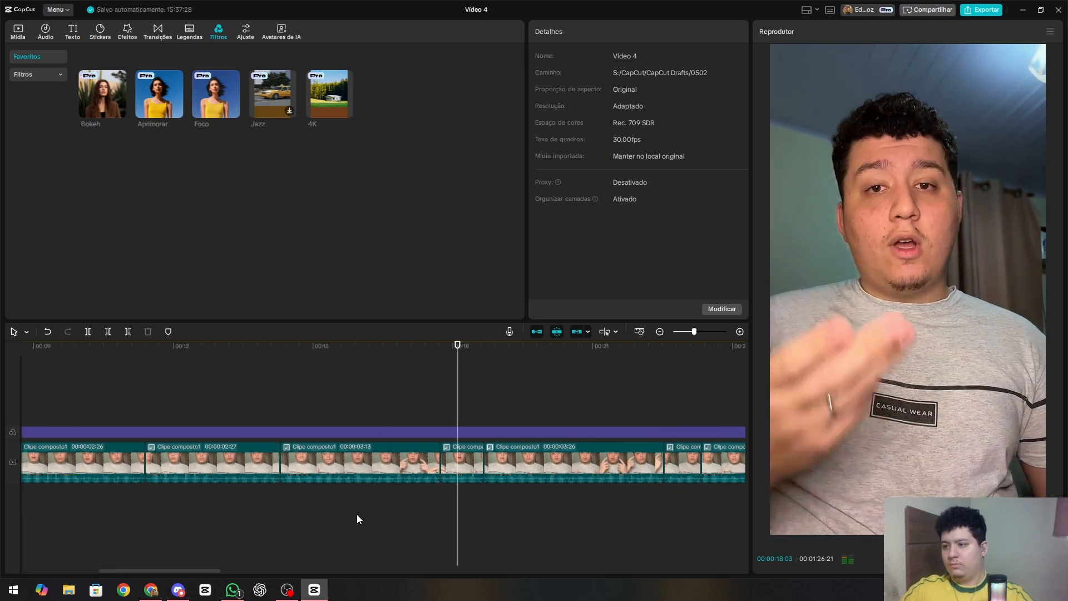
left_click(466, 468)
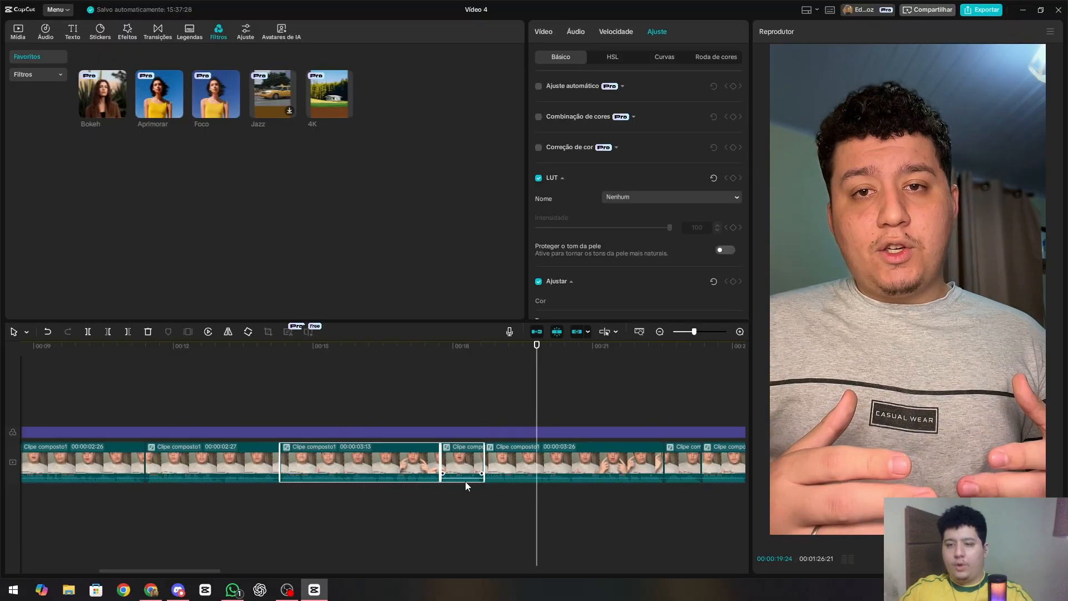
key("Delete")
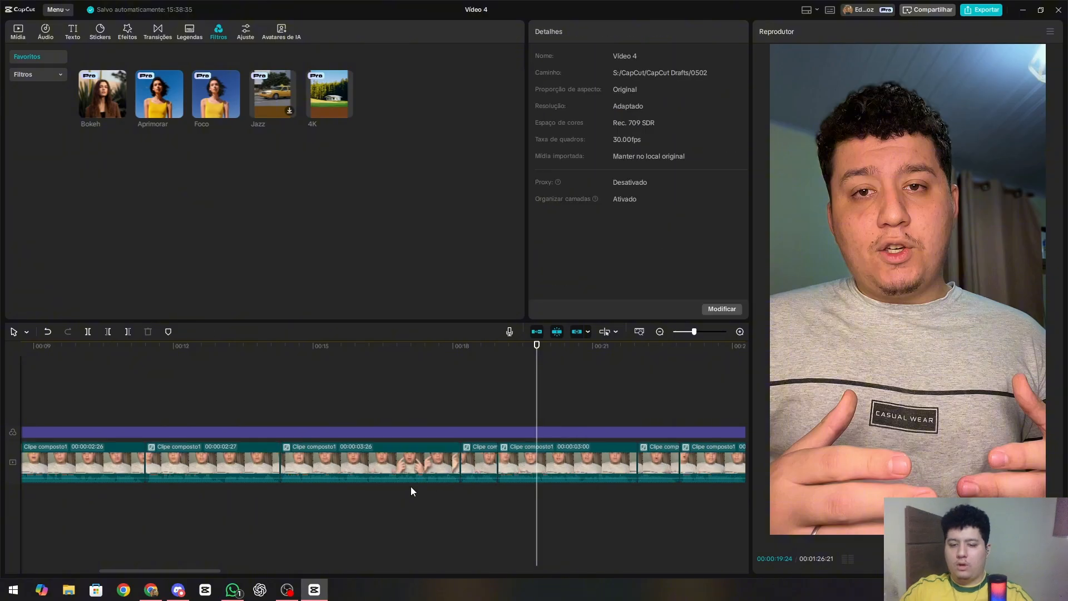
Replay from about 0:14, delete the short clip at about 0:22 and play across the new cut.
left_click(279, 398)
key("space")
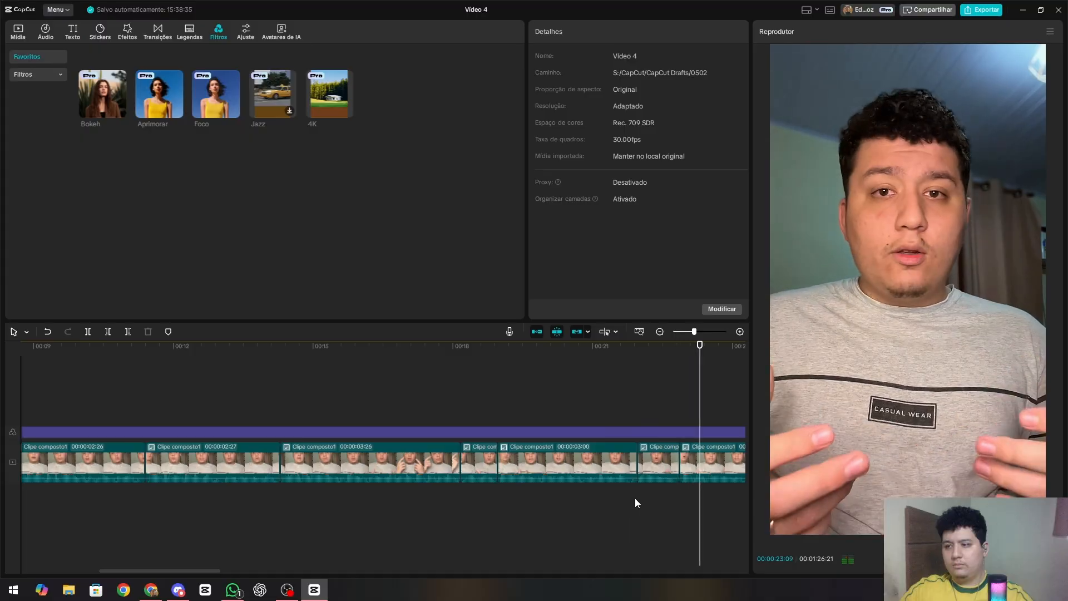
left_click(642, 496)
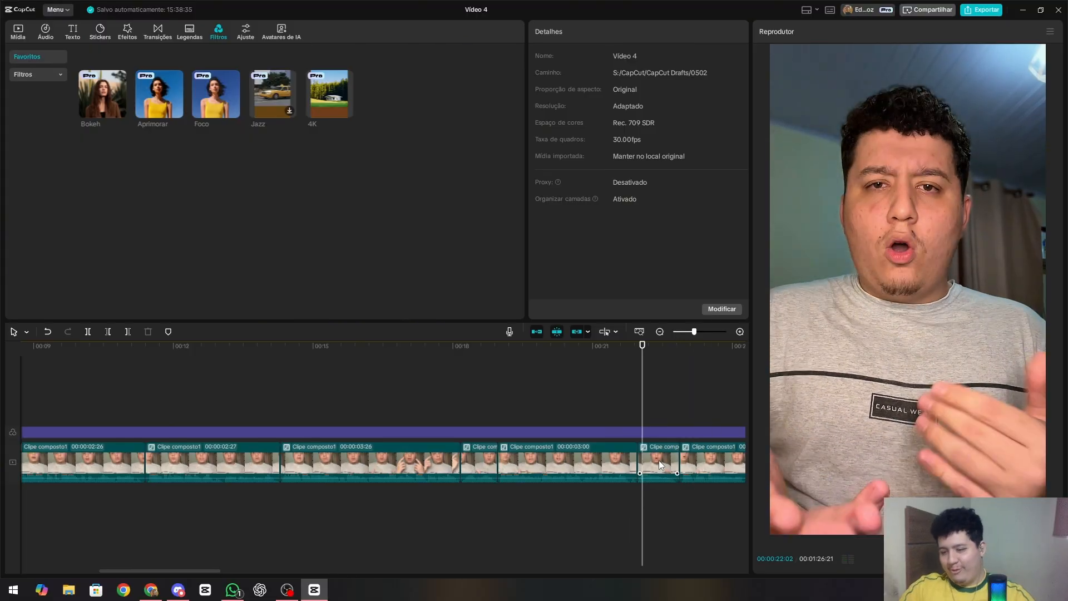
left_click(659, 460)
key("Delete")
left_click(618, 502)
key("space")
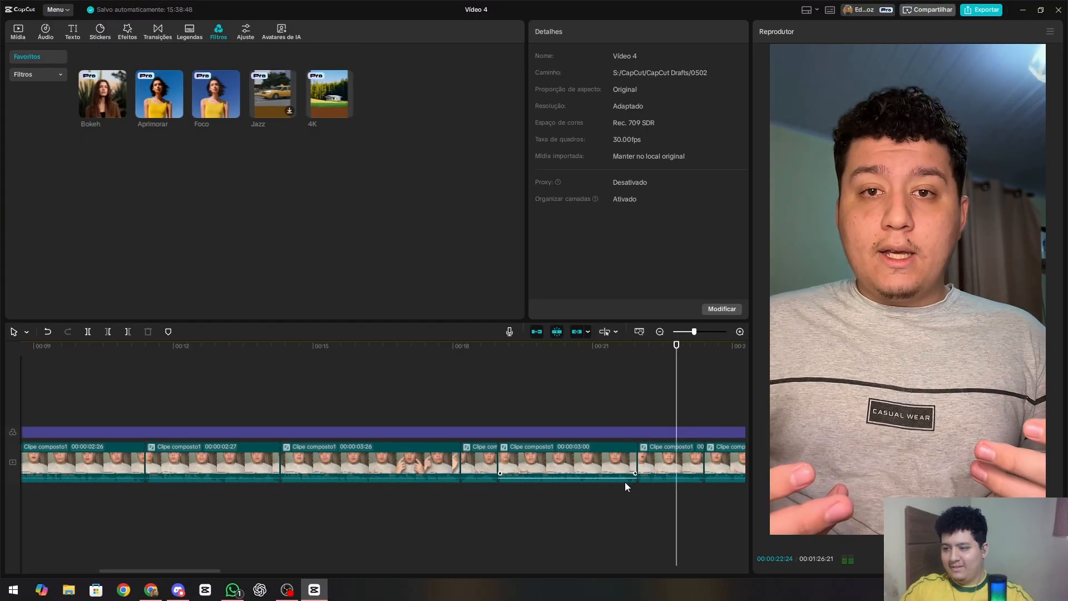
left_click(650, 479)
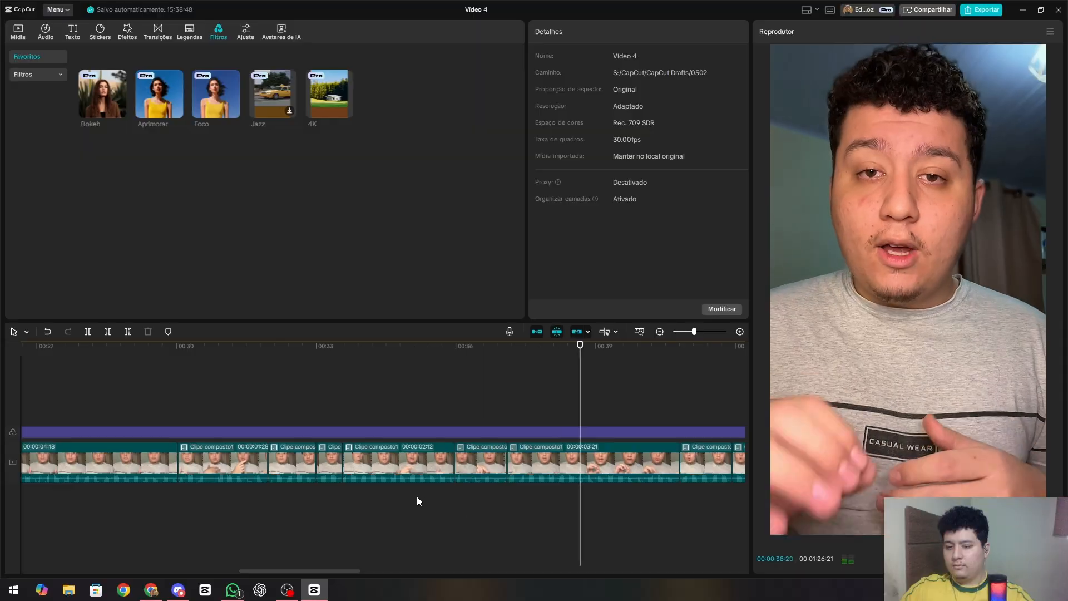
Delete the short clip at about 0:37 and the 00:00:02:12 clip that follows it.
left_click(330, 512)
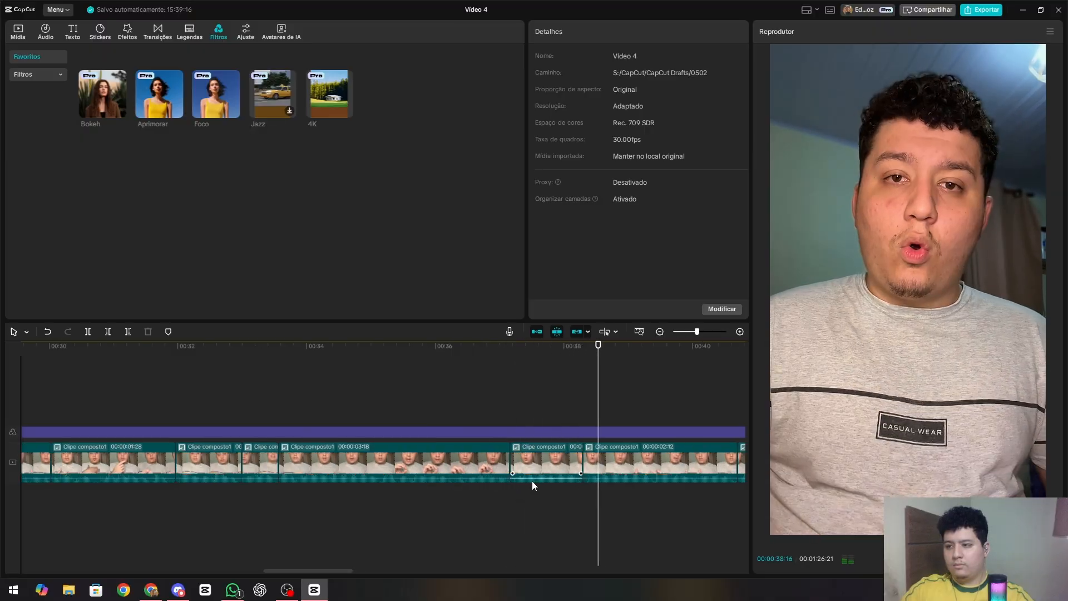
left_click(532, 481)
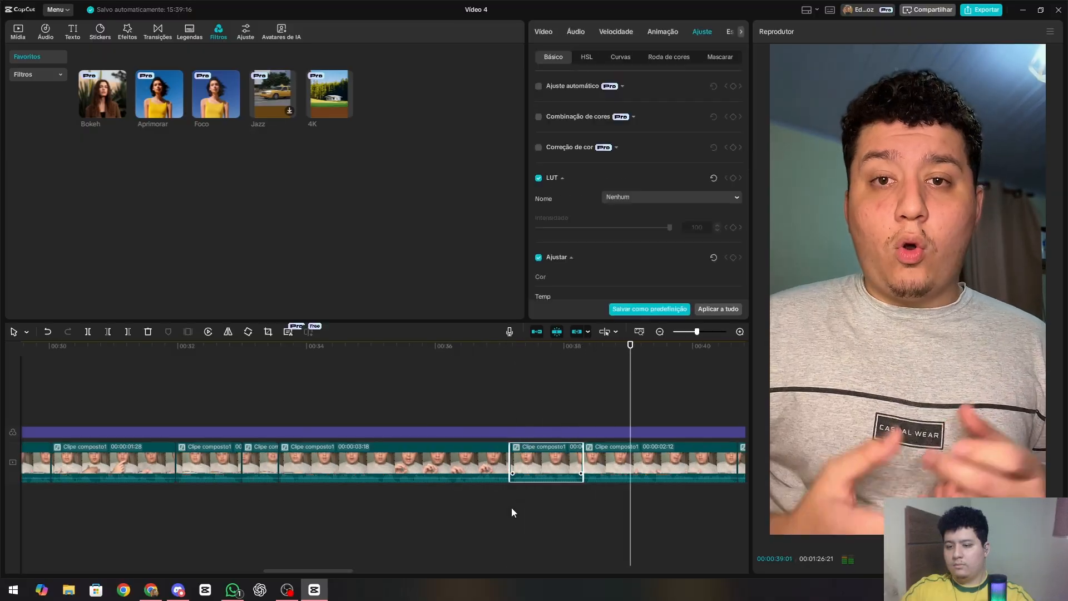
key("Delete")
left_click(482, 505)
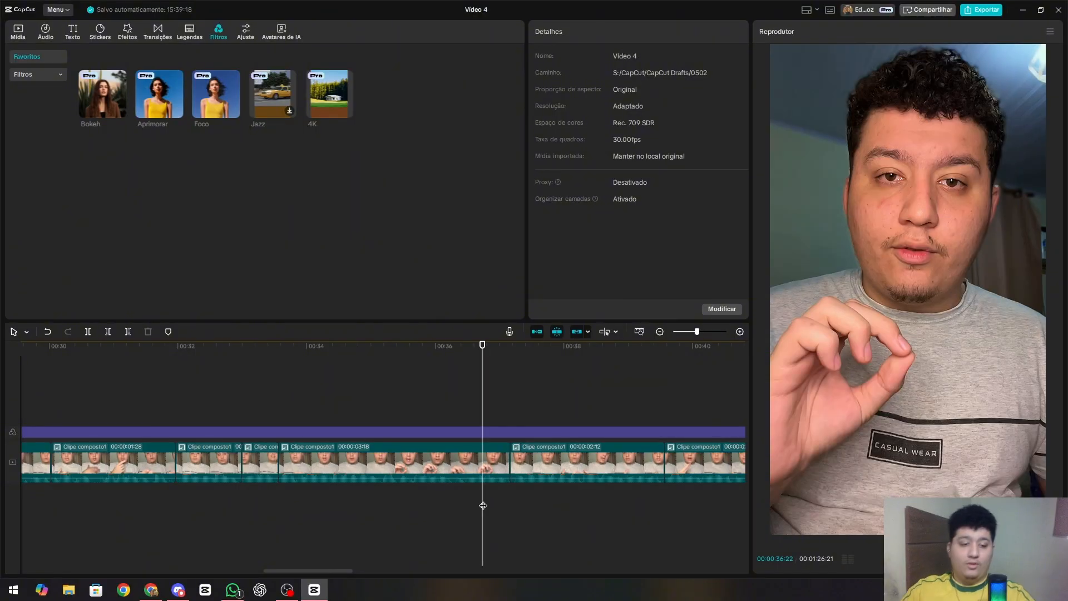
left_click(567, 452)
key("Delete")
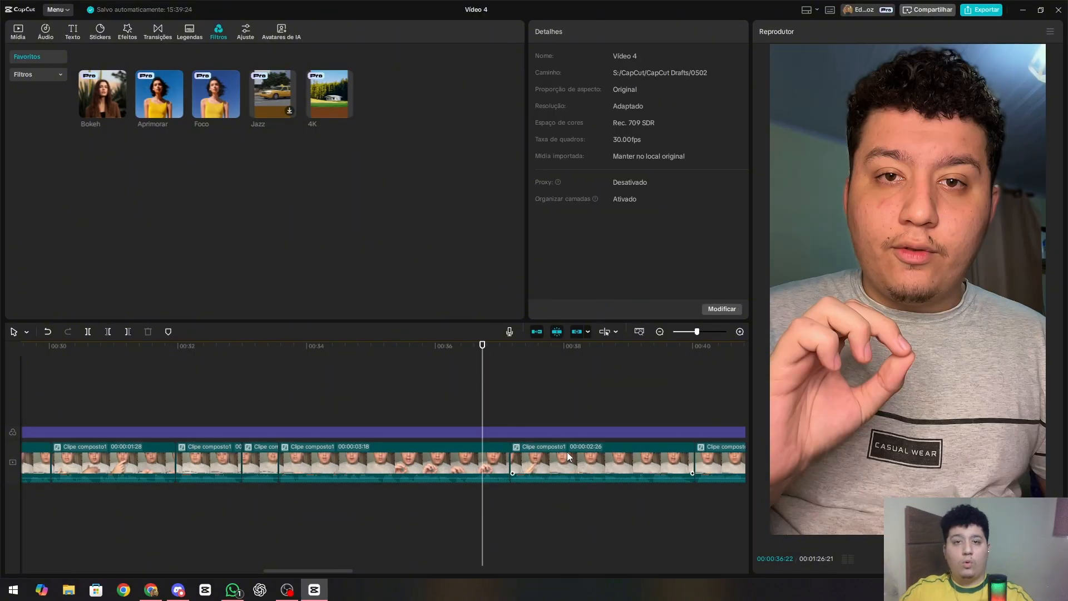
Delete the 00:00:02:26 clip at about 0:37 and play on from the new cut.
left_click(526, 469)
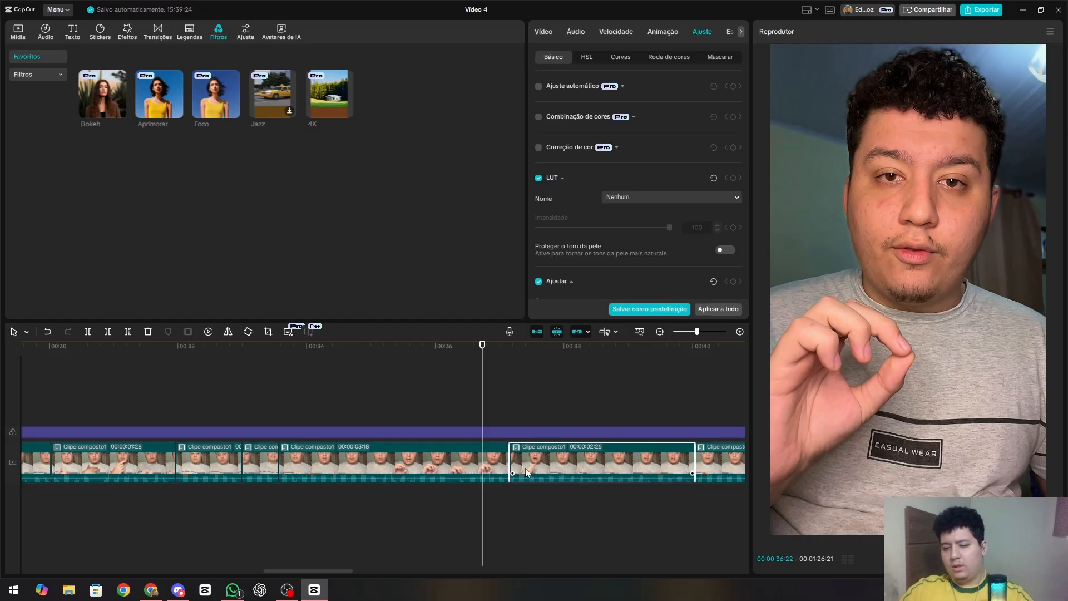
key("Delete")
key("ctrl+z")
key("Delete")
left_click(515, 509)
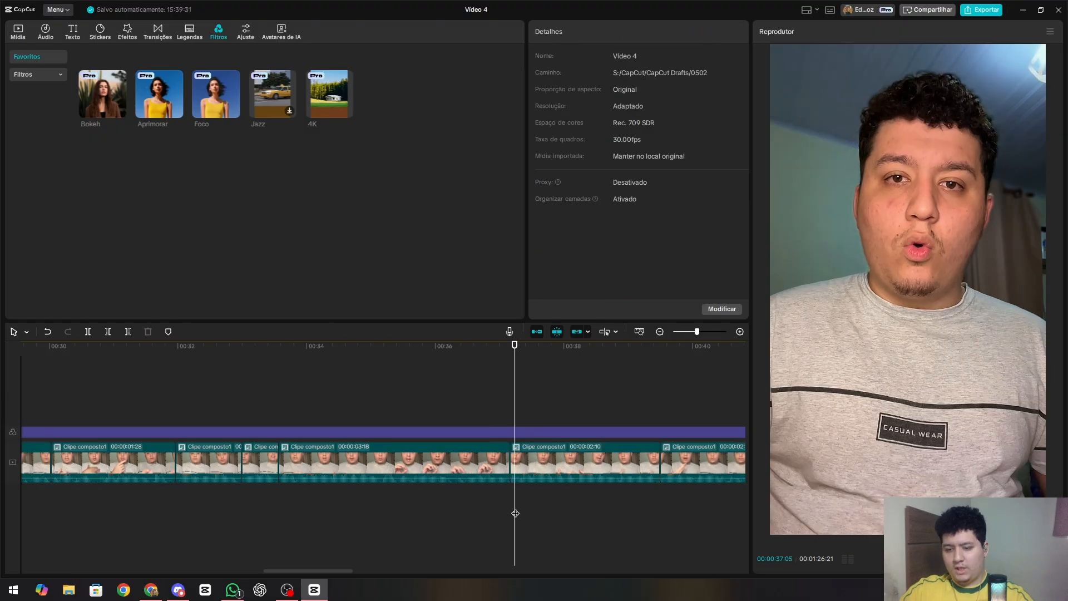
key("space")
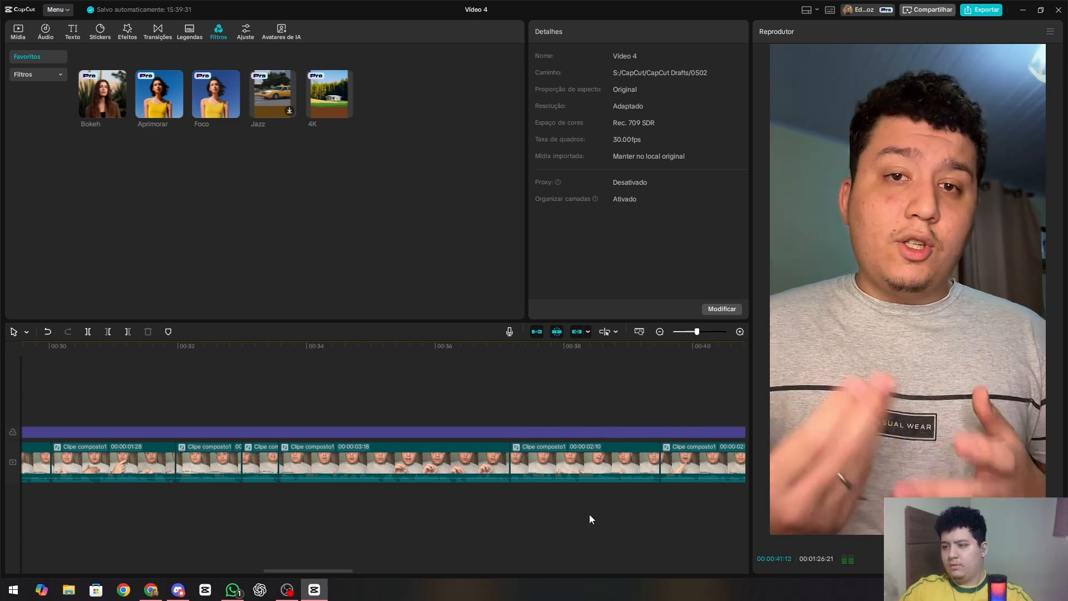
key("space")
key("space")
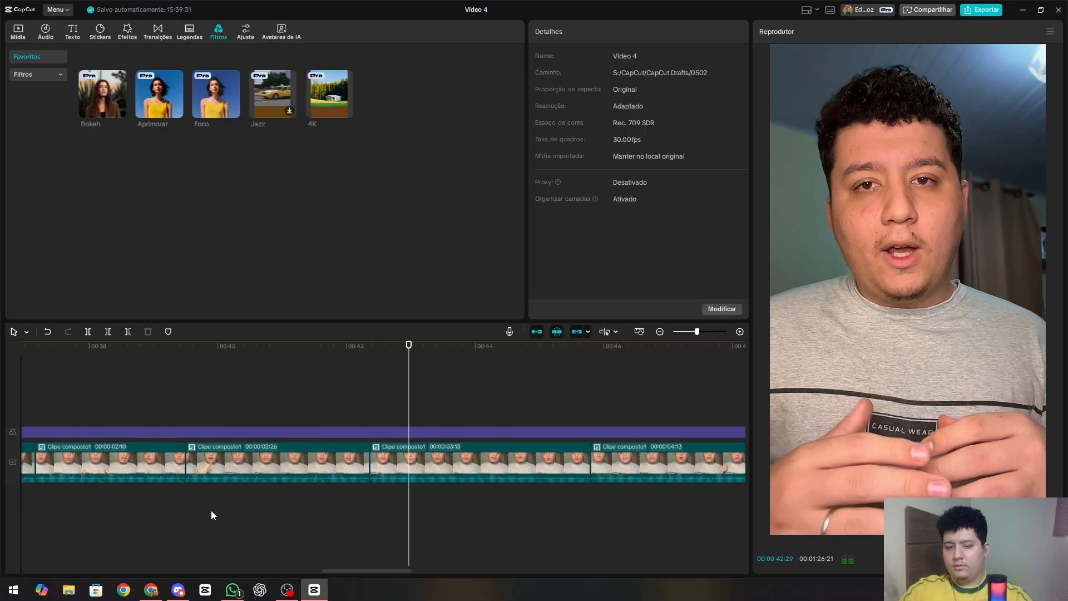
Delete the 00:00:02:26 clip that starts at about 0:39.
left_click(212, 510)
left_click(230, 473)
key("Delete")
Trim the start of the clip after the 0:39 cut to 00:00:03:11 and the end of the preceding clip to 00:00:02:08.
left_click(165, 508)
left_click_drag(165, 509, 191, 497)
key("q")
left_click(181, 496)
key("w")
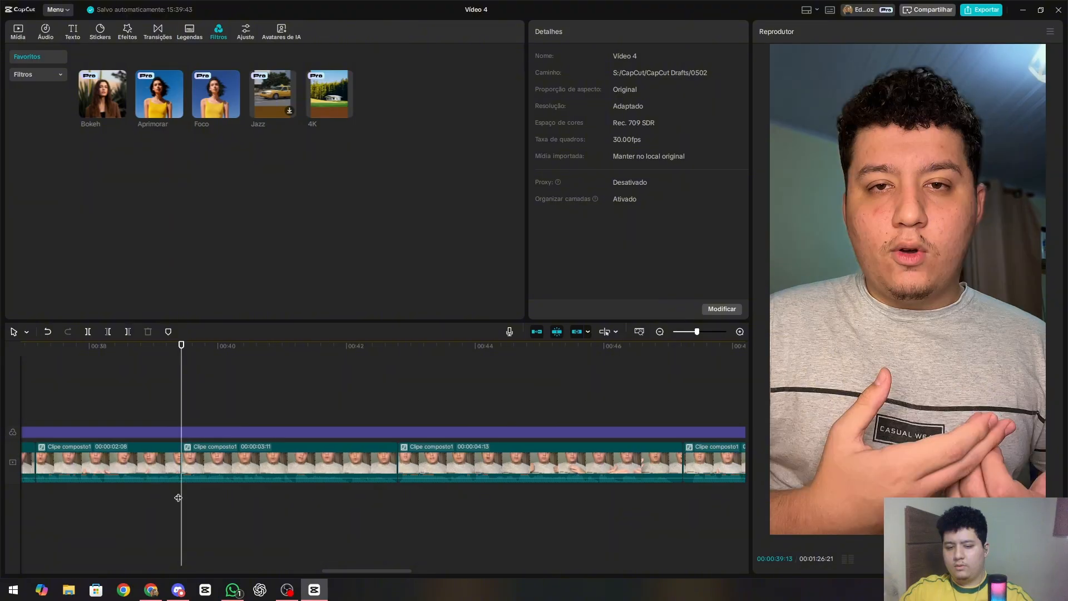
Play across the 0:39 cut, trim the end of the 00:00:04:13 clip near 0:47 and continue playback.
left_click(167, 497)
key("space")
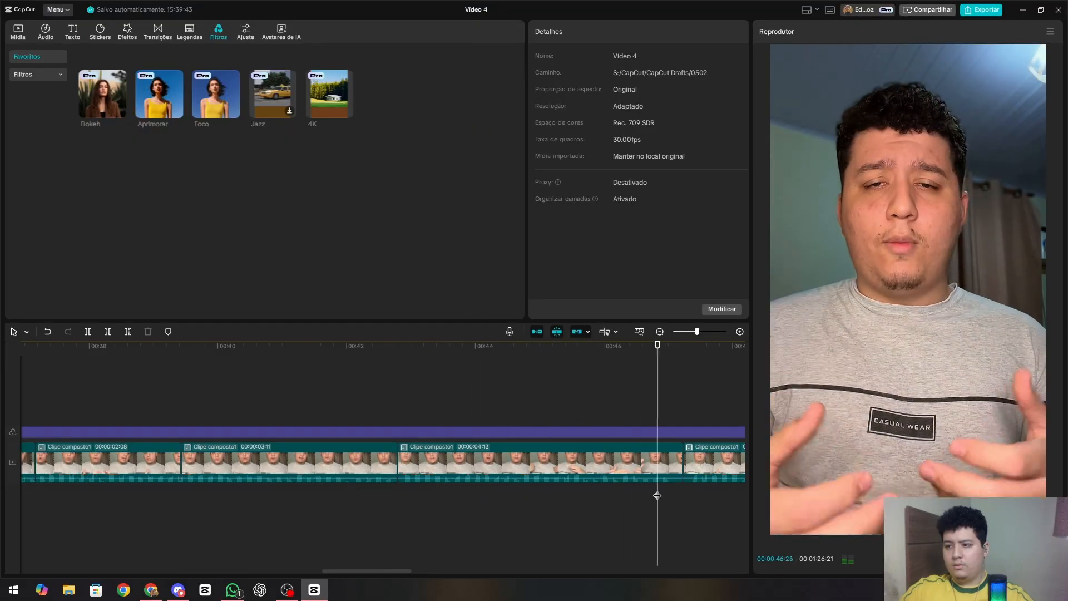
left_click_drag(675, 490, 682, 499)
key("w")
key("space")
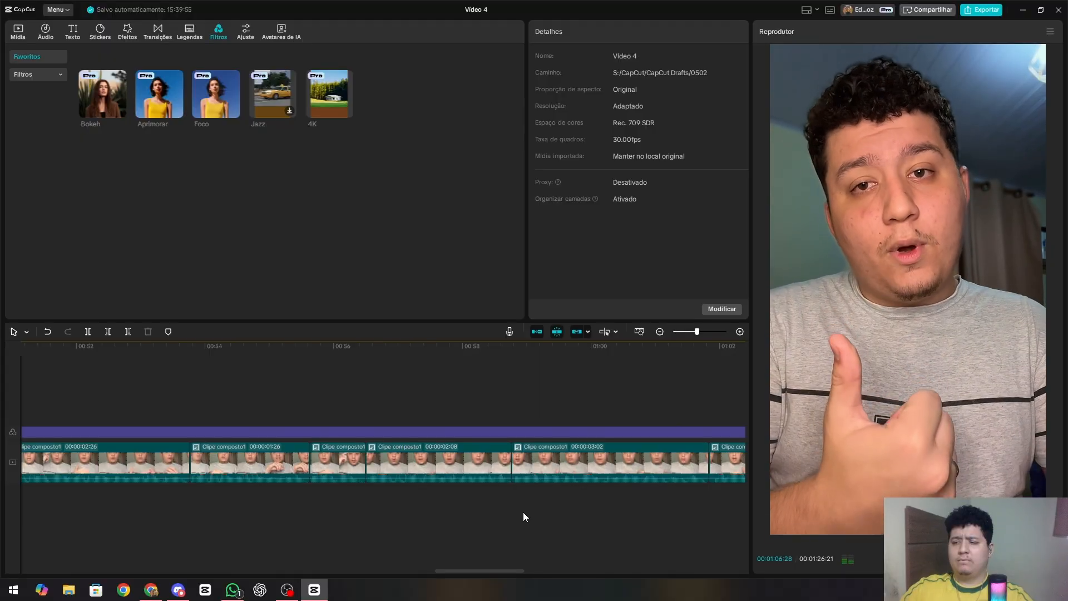
Review playback up to about 1:08 and delete the 00:00:02:12 clip that starts just before 1:06.
key("space")
key("space")
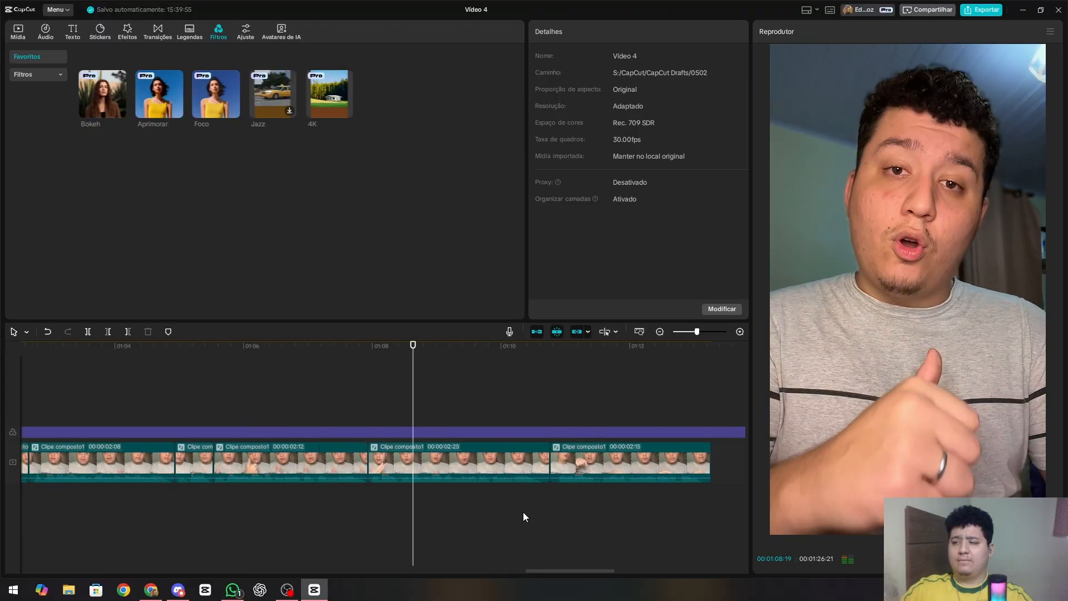
left_click(224, 500)
left_click(261, 497)
left_click(272, 476)
key("Delete")
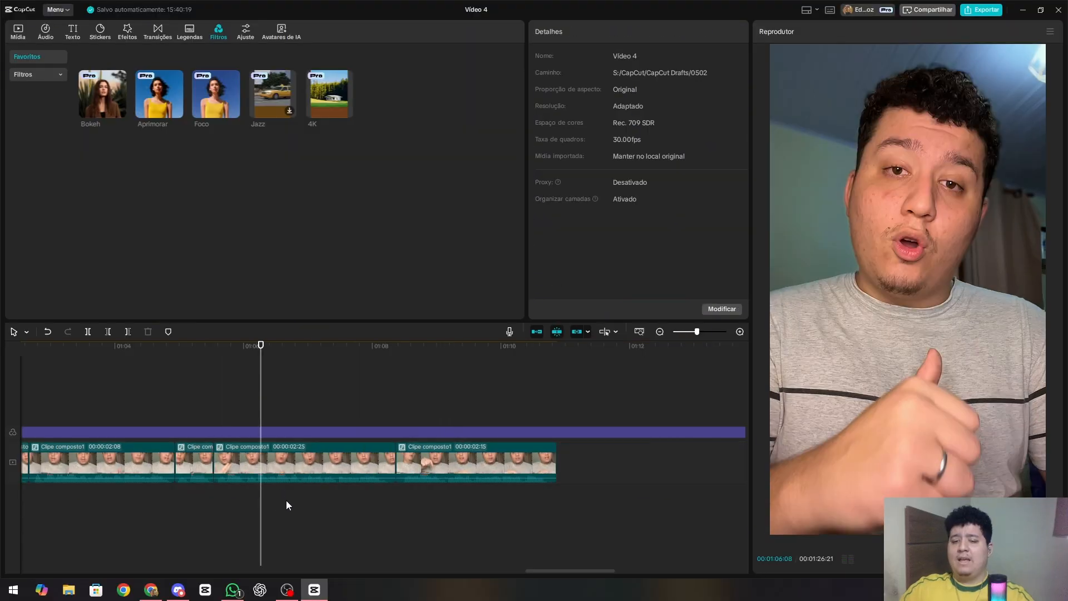
Trim the Foco filter to the end of the last clip and shorten both so the video ends at 01:10:22.
left_click(562, 421)
left_click(562, 436)
key("w")
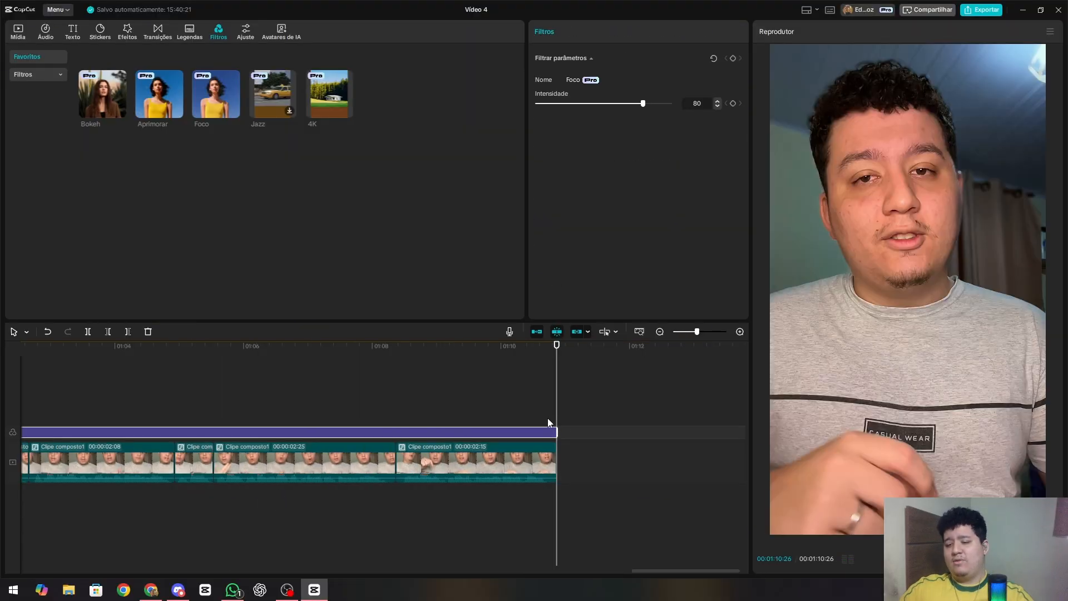
left_click(547, 420)
key("w")
left_click(546, 433)
left_click(332, 412)
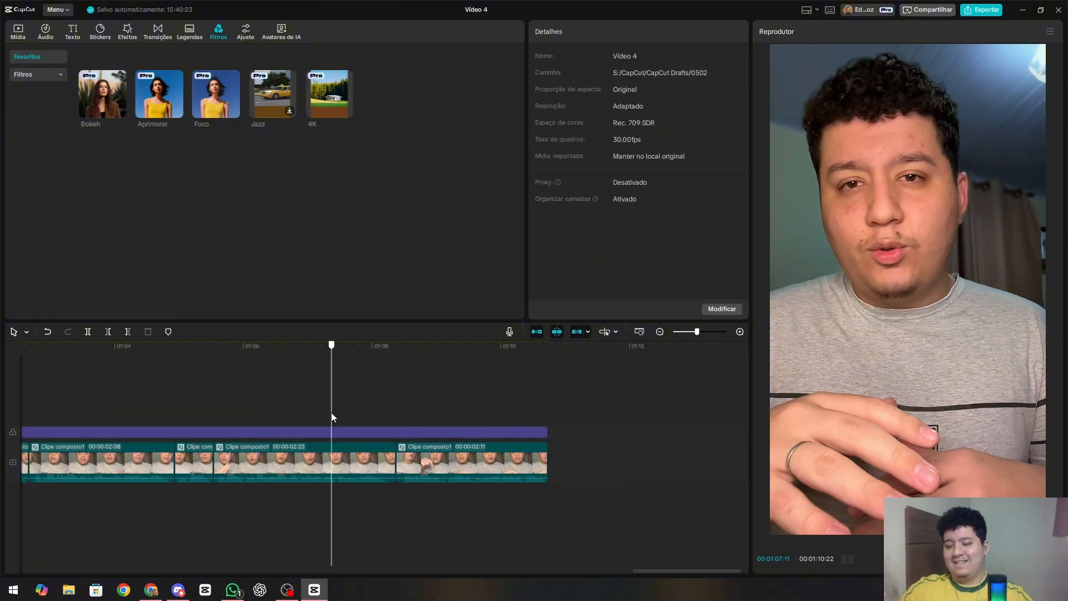
Trim the start of the last clip to 00:00:02:08 and the end of the clip before it to 00:00:02:21.
left_click(401, 418)
key("q")
left_click(377, 419)
left_click_drag(377, 419, 387, 419)
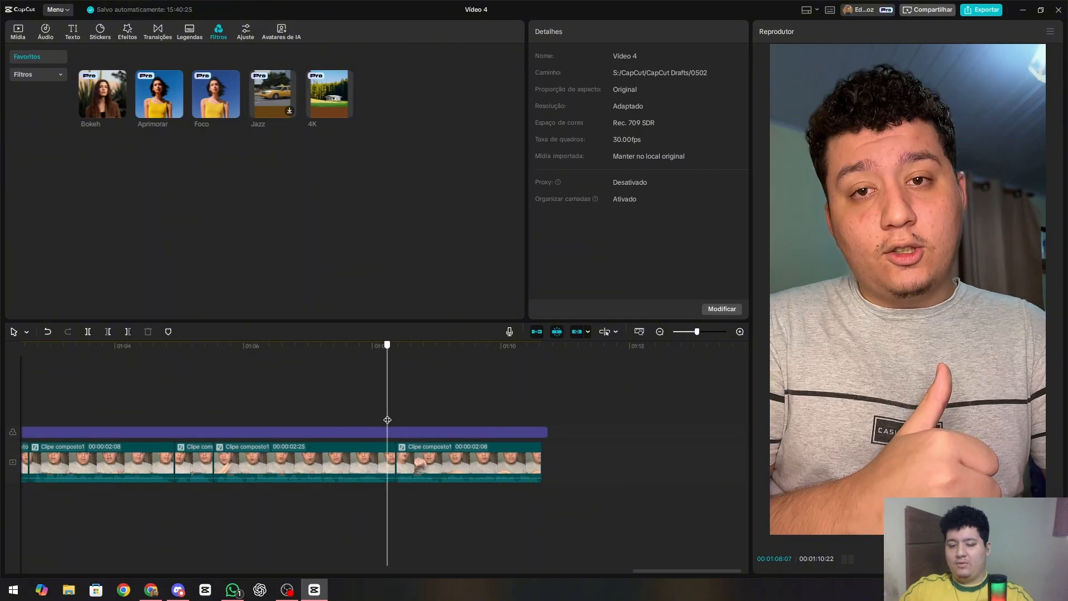
key("w")
Play across the last cut and trim the Foco filter to the video's new end at 01:10:15.
left_click(334, 409)
key("space")
left_click(532, 418)
left_click(527, 432)
key("w")
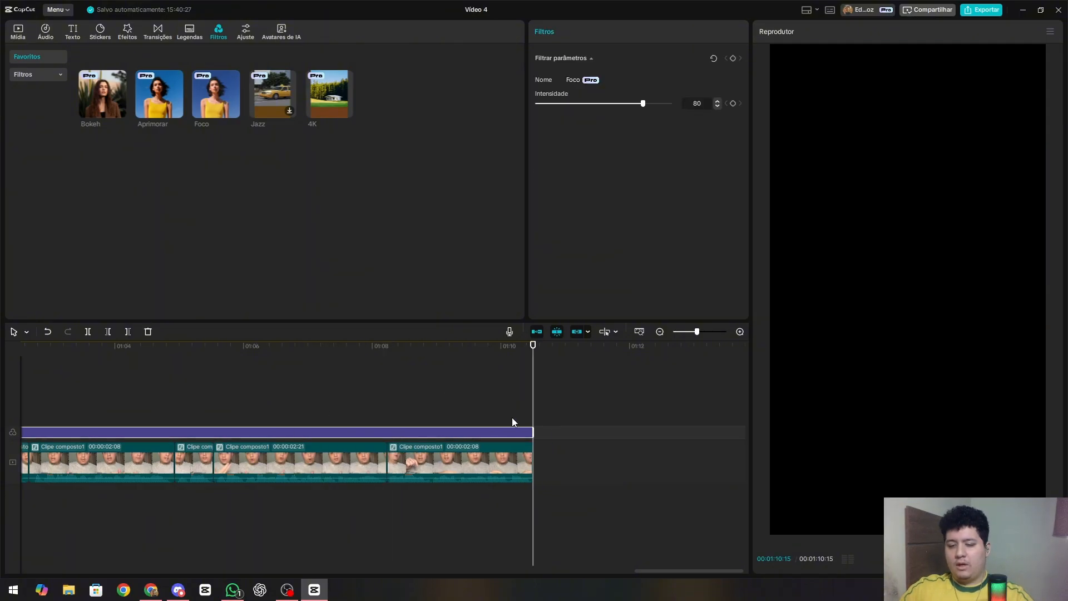
Go back through the closing clips to about 0:59 and check the cut just before 1:02.
left_click(486, 412)
left_click(464, 415)
left_click(160, 413)
scroll(198, 409, "left", 1)
left_click(86, 409)
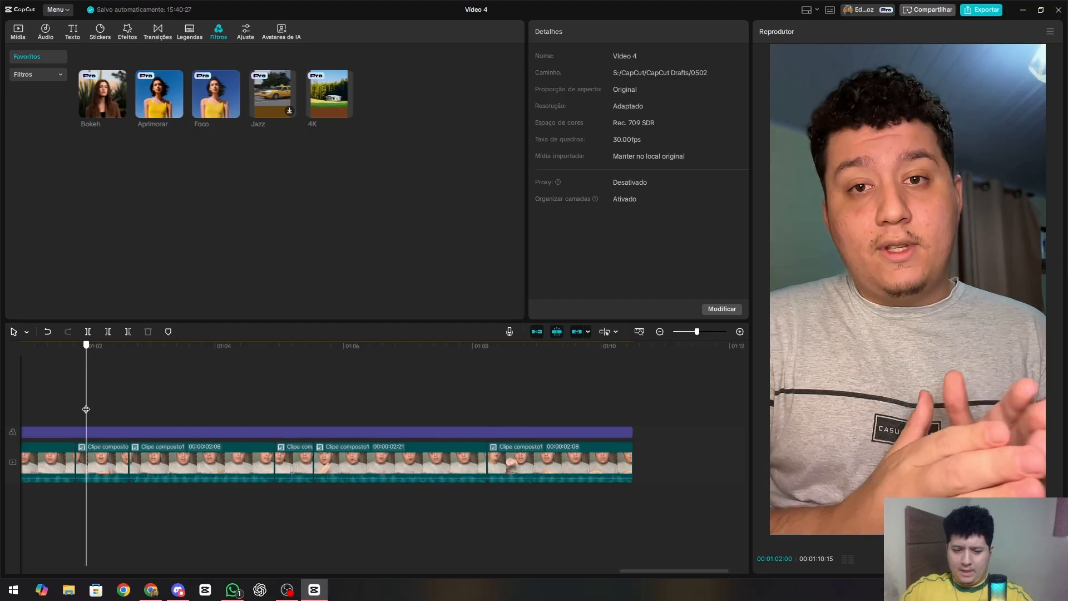
scroll(94, 411, "left", 2)
left_click(104, 413)
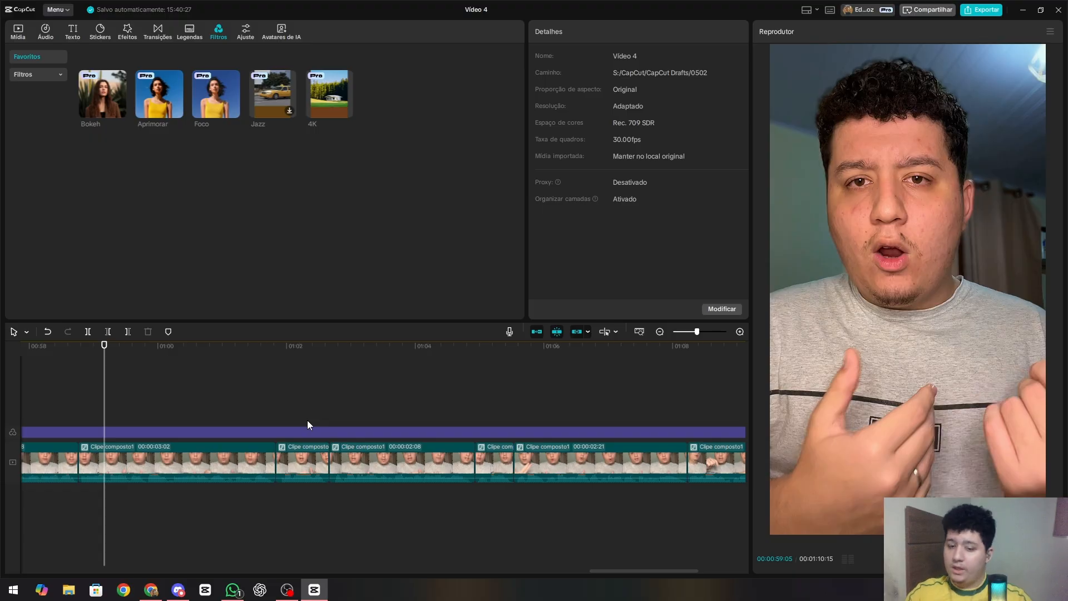
left_click(278, 480)
left_click(280, 500)
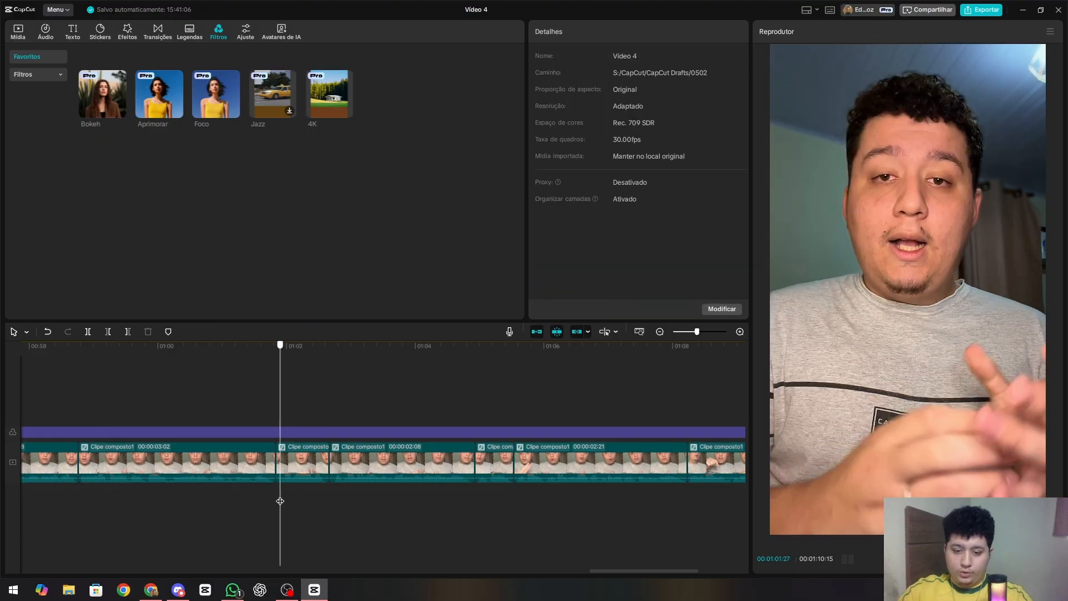
Play through the middle clips between about 0:36 and 0:49 and check the sentences around the cuts near 0:42 and 0:48.
key("q")
left_click(310, 499)
left_click_drag(310, 499, 306, 522)
key("q")
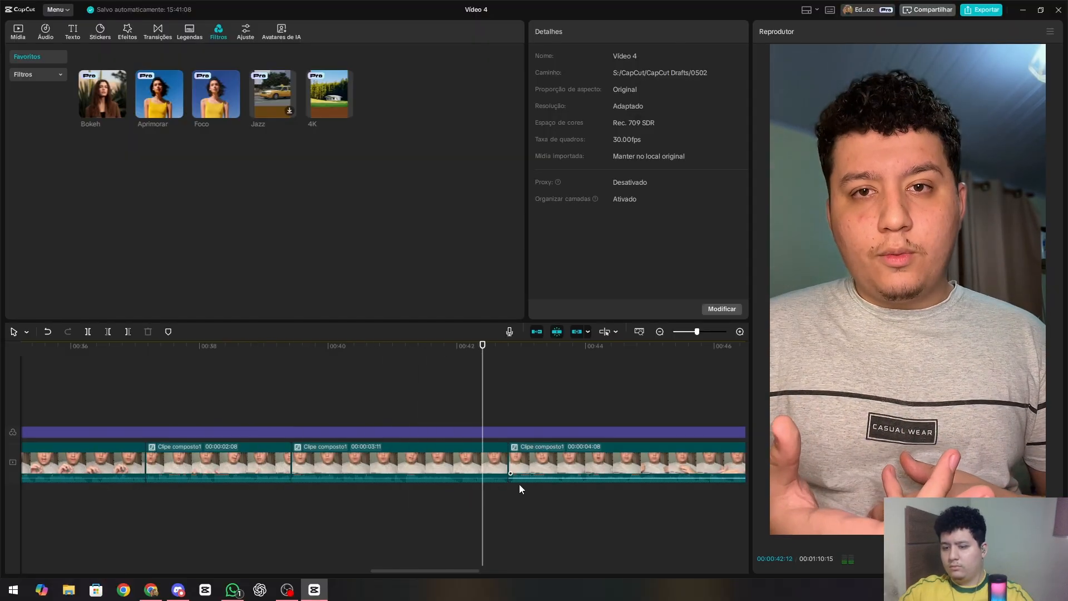
left_click_drag(425, 572, 472, 569)
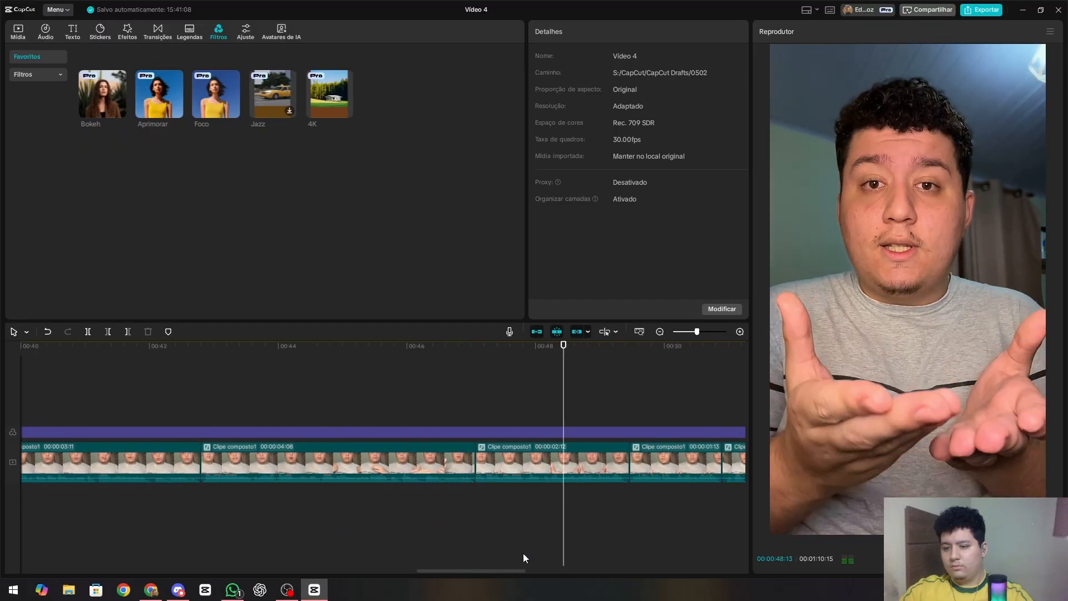
left_click_drag(493, 570, 521, 572)
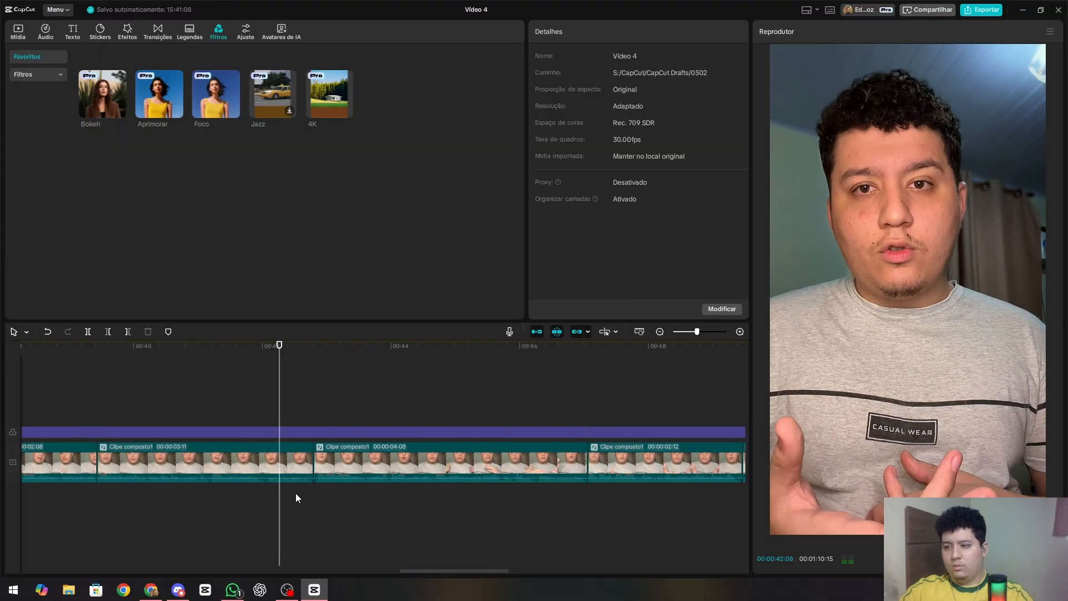
Try to delete the 00:00:04:08 clip starting at 00:00:42:24 together with the split section of the Foco filter above it.
left_click(322, 433)
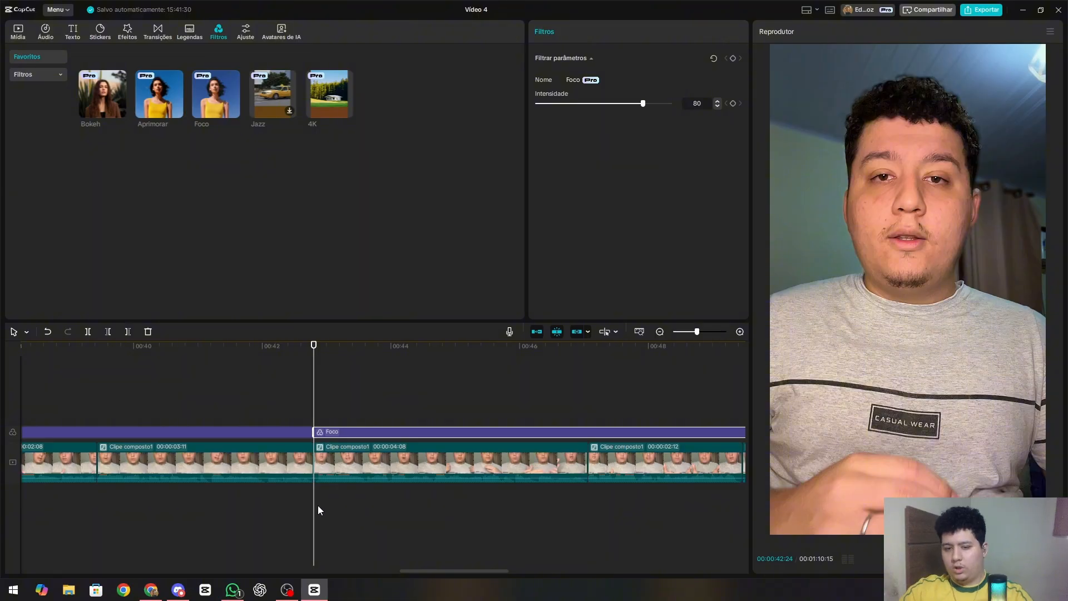
left_click(287, 498)
left_click(368, 413)
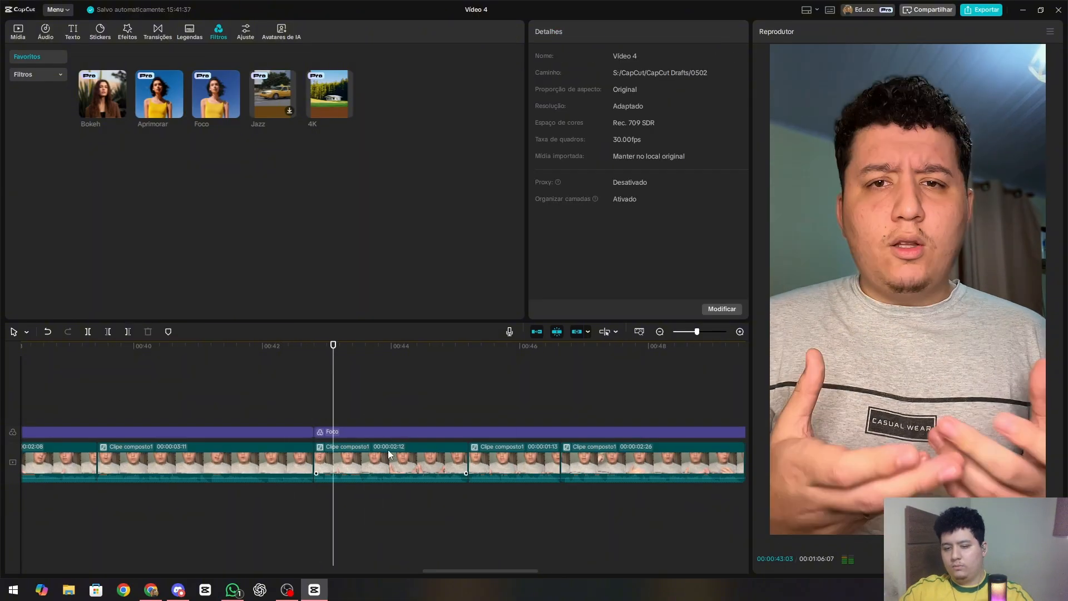
key("ctrl+z")
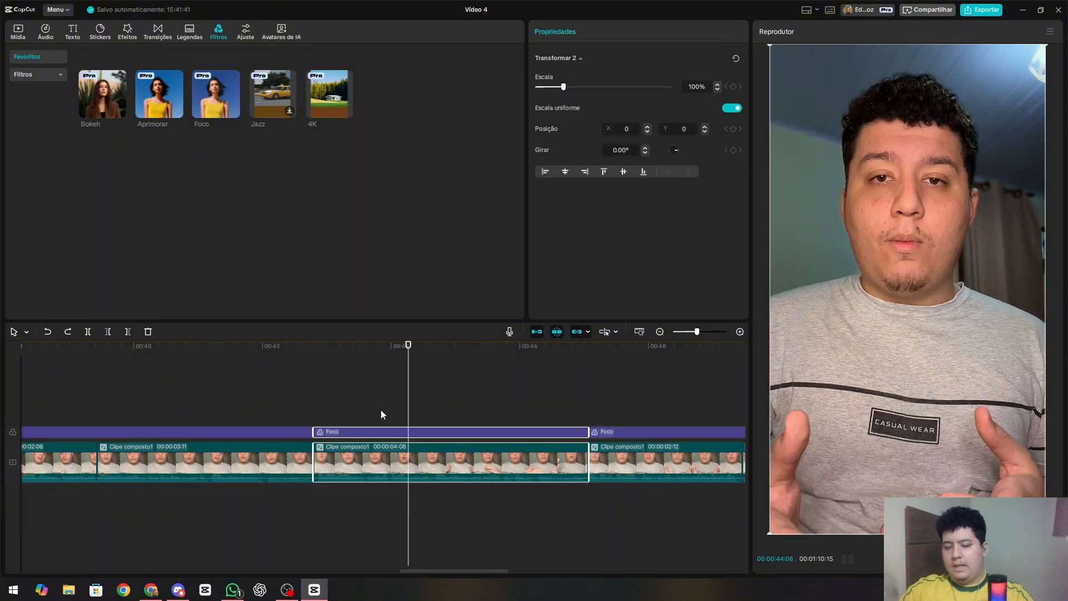
left_click(300, 416)
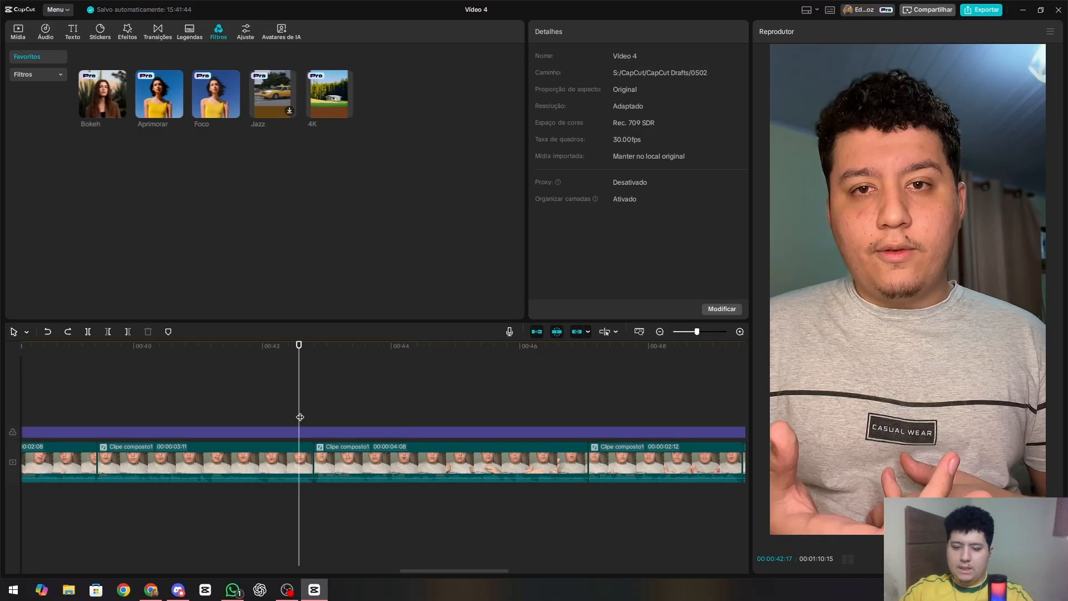
Split the Foco filter at 00:00:49:14 and delete its remainder together with the four clips that follow that point.
left_click_drag(299, 416, 700, 413)
key("ctrl+b")
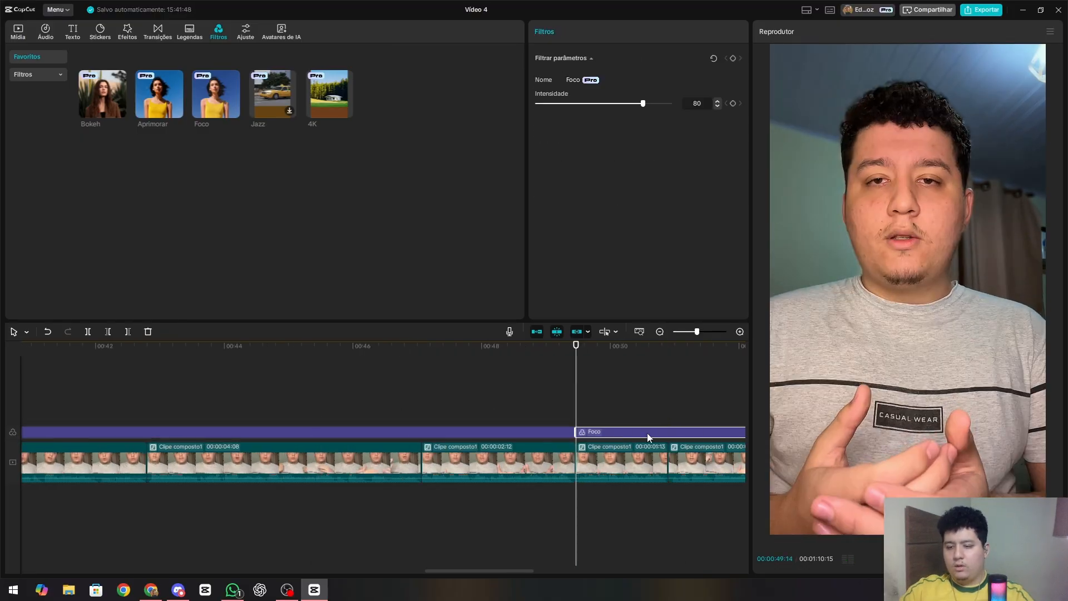
left_click_drag(457, 572, 502, 562)
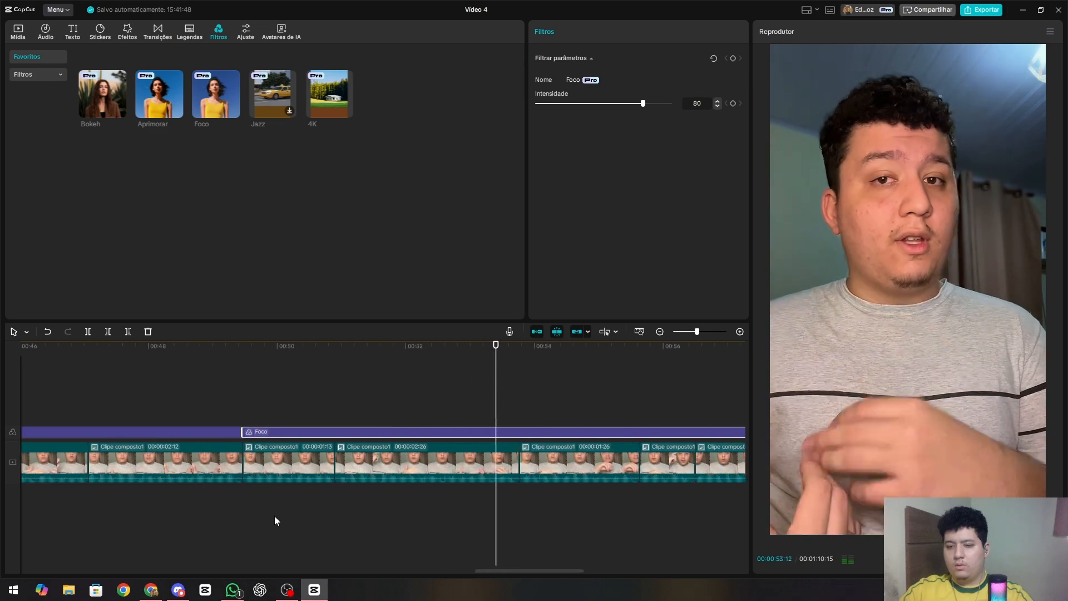
left_click_drag(288, 516, 664, 424)
key("Delete")
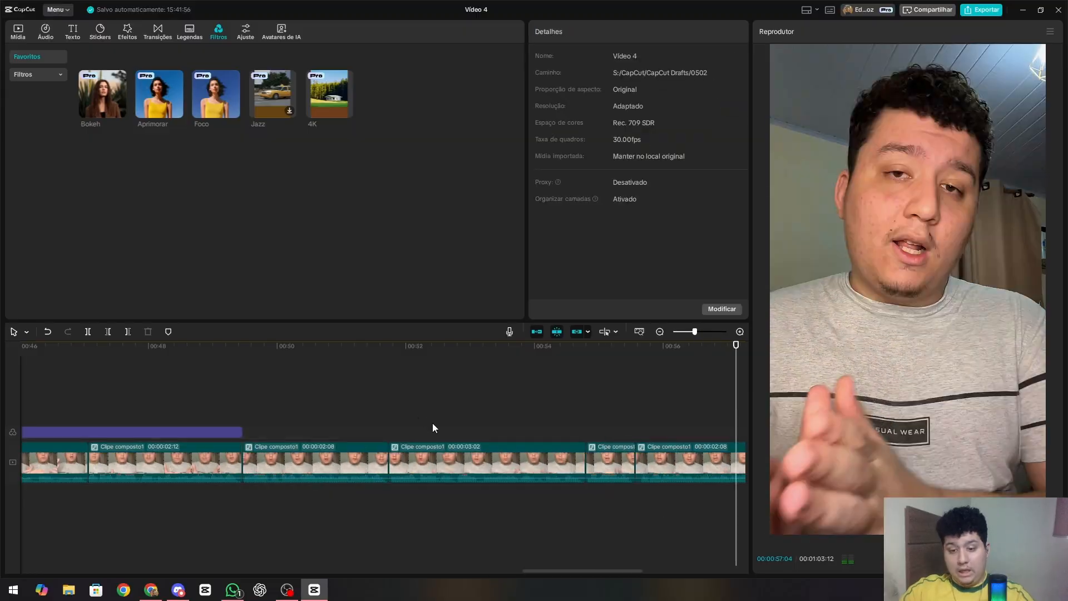
Delete all remaining clips after 00:00:49:14 and extend the last clip to 00:00:02:19 with a closing audio fade.
left_click(242, 398)
key("Delete")
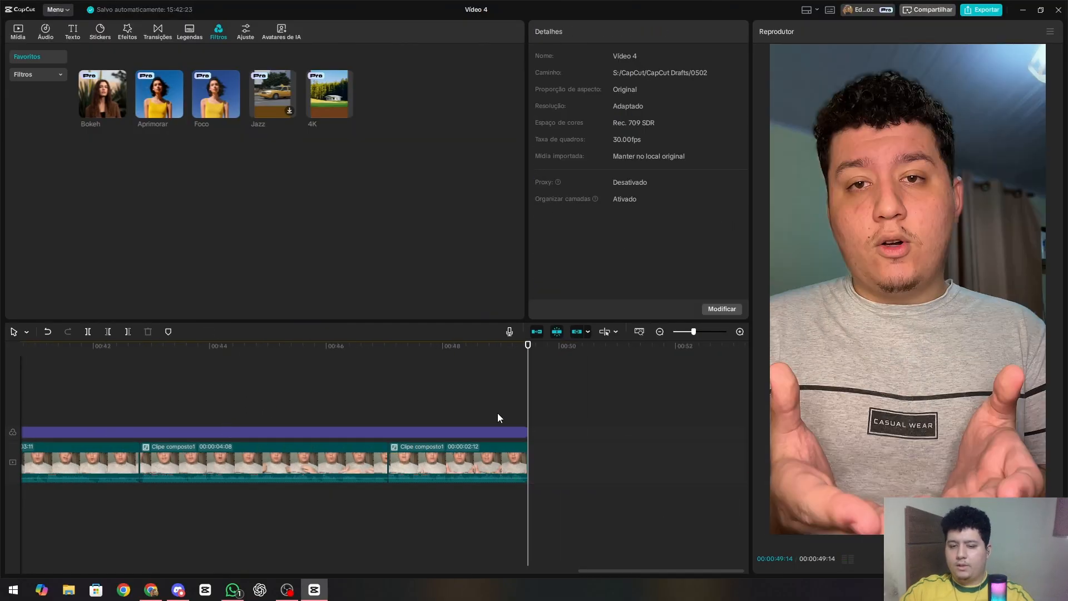
left_click(475, 409)
key("space")
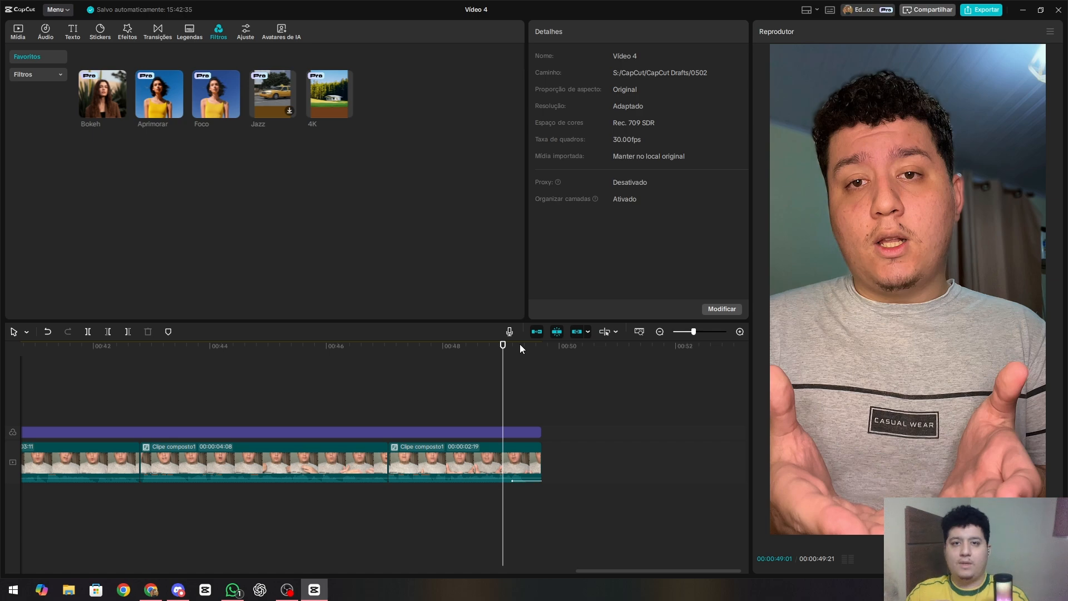
Play the video from the start, trimming the first clip to 00:00:02:18 and the fifth clip to 00:00:02:24.
left_click_drag(503, 345, 11, 389)
key("space")
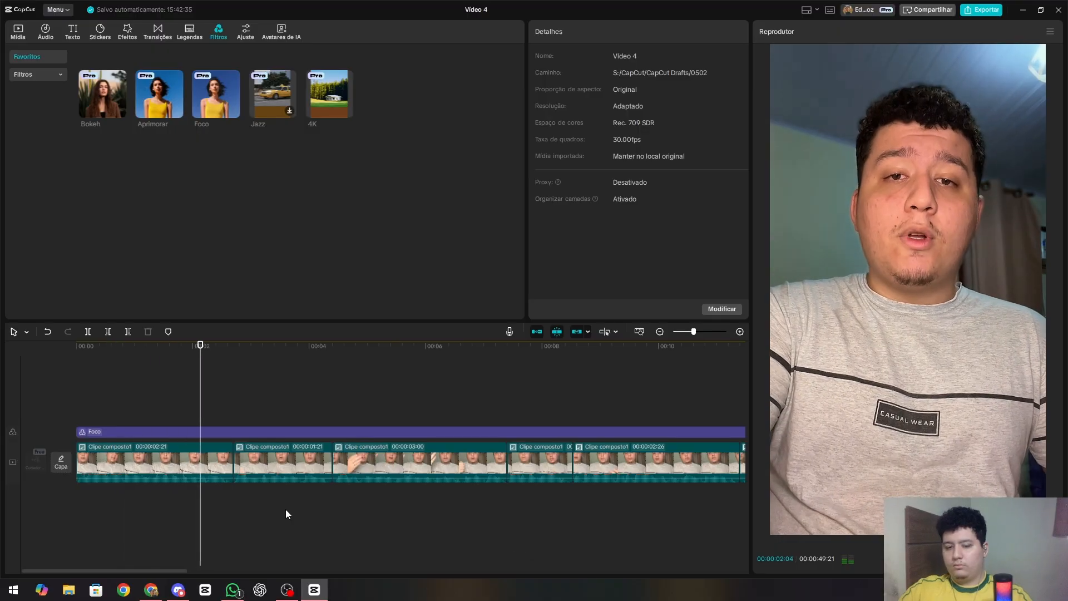
key("w")
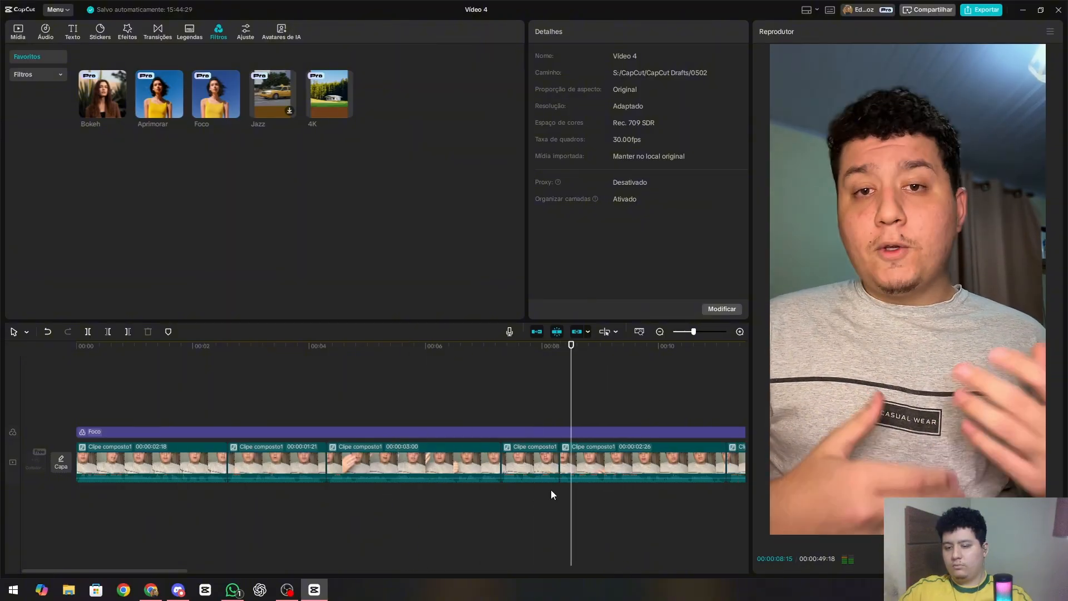
key("space")
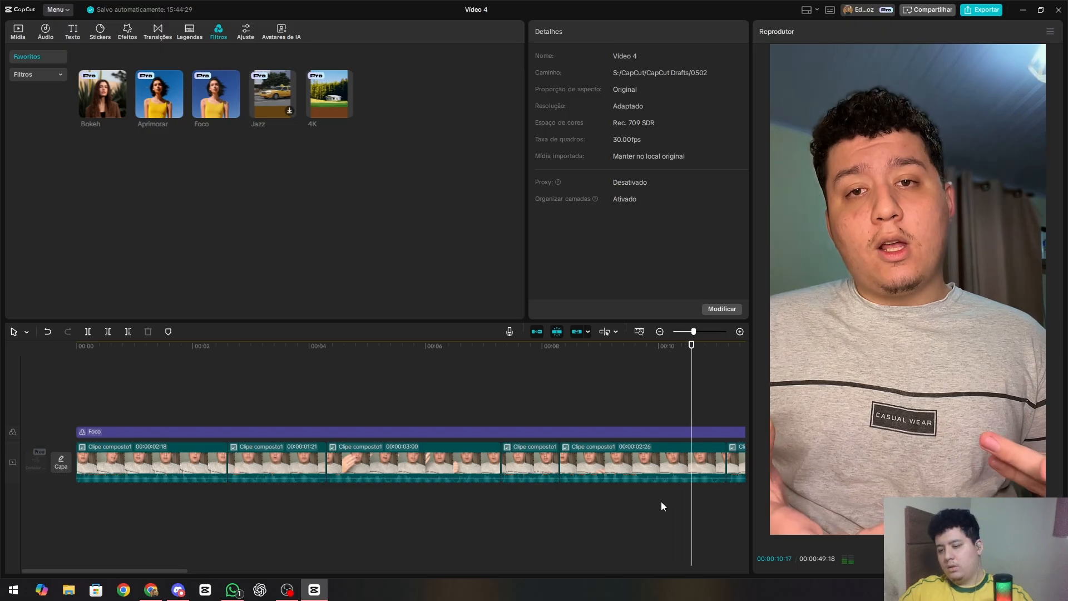
left_click(688, 512)
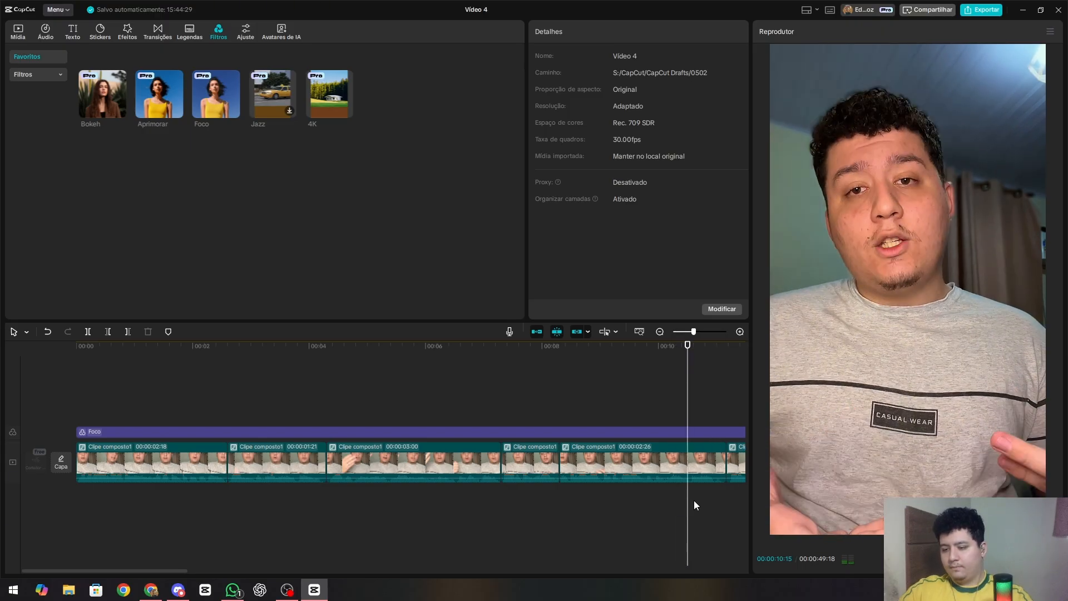
key("space")
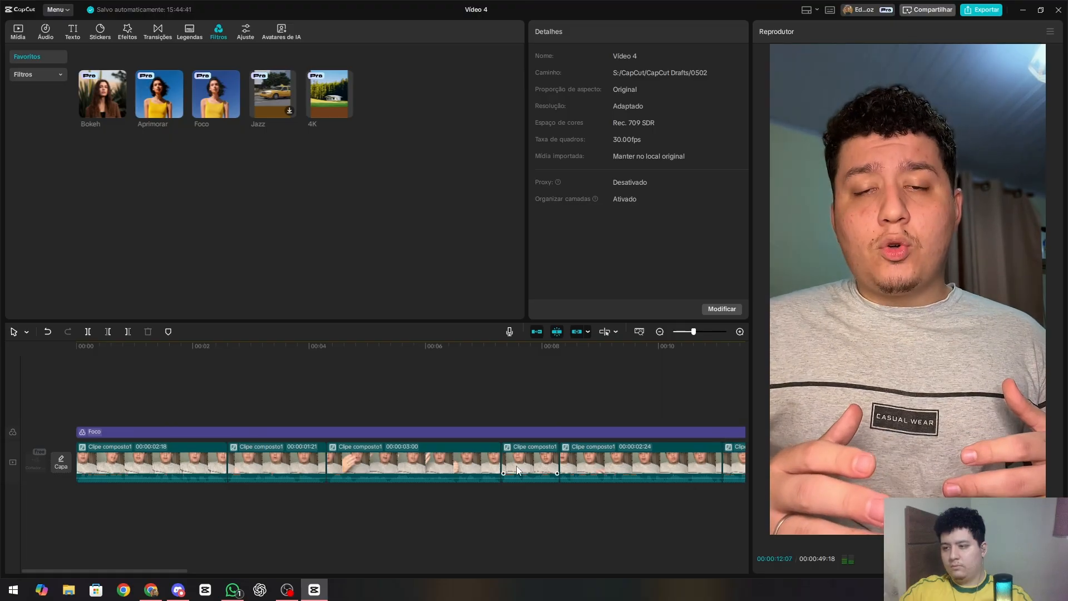
key("w")
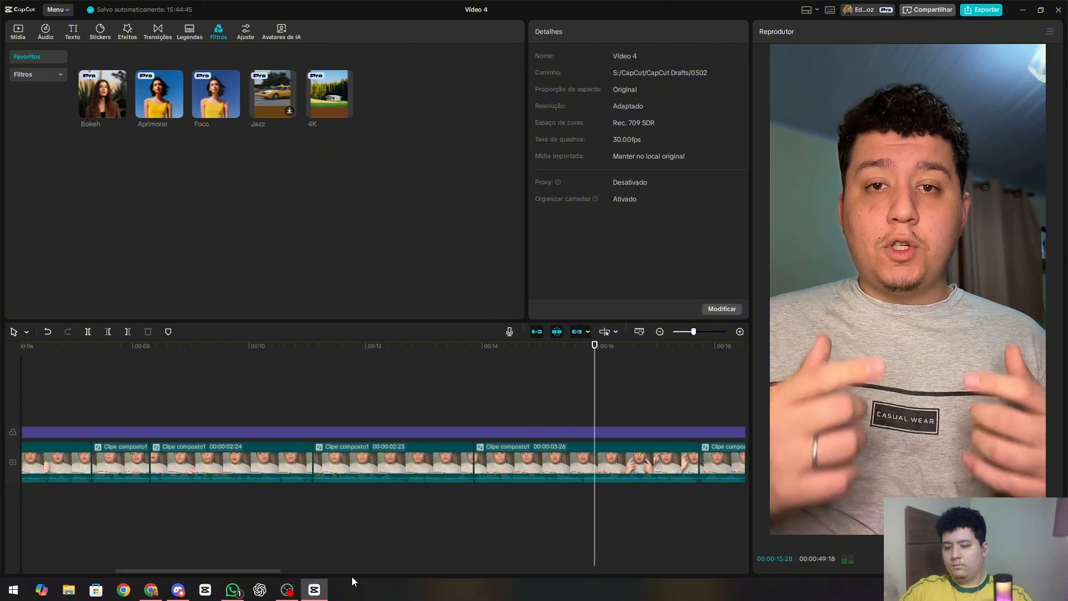
Play through the rest of the video and trim the Foco filter to the last clip's end at 00:00:49:08.
left_click_drag(272, 569, 410, 551)
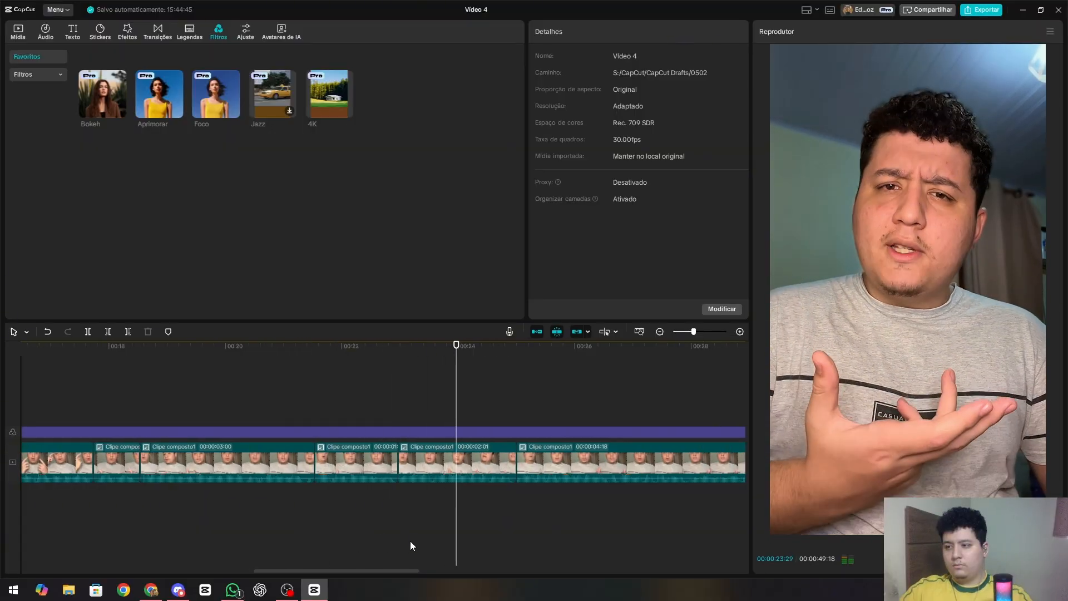
left_click_drag(402, 570, 480, 568)
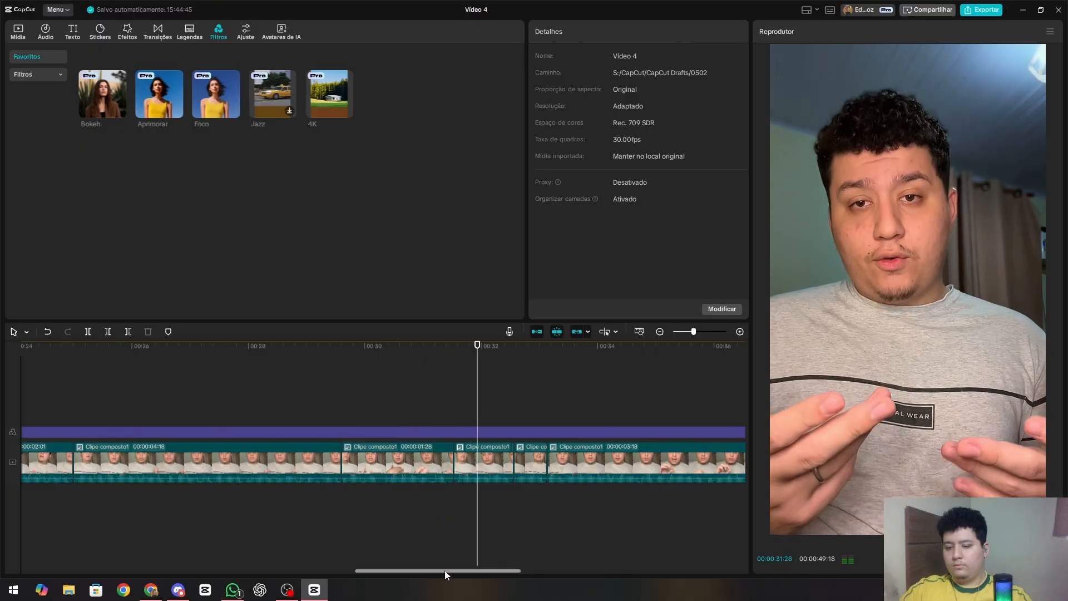
left_click_drag(445, 570, 540, 565)
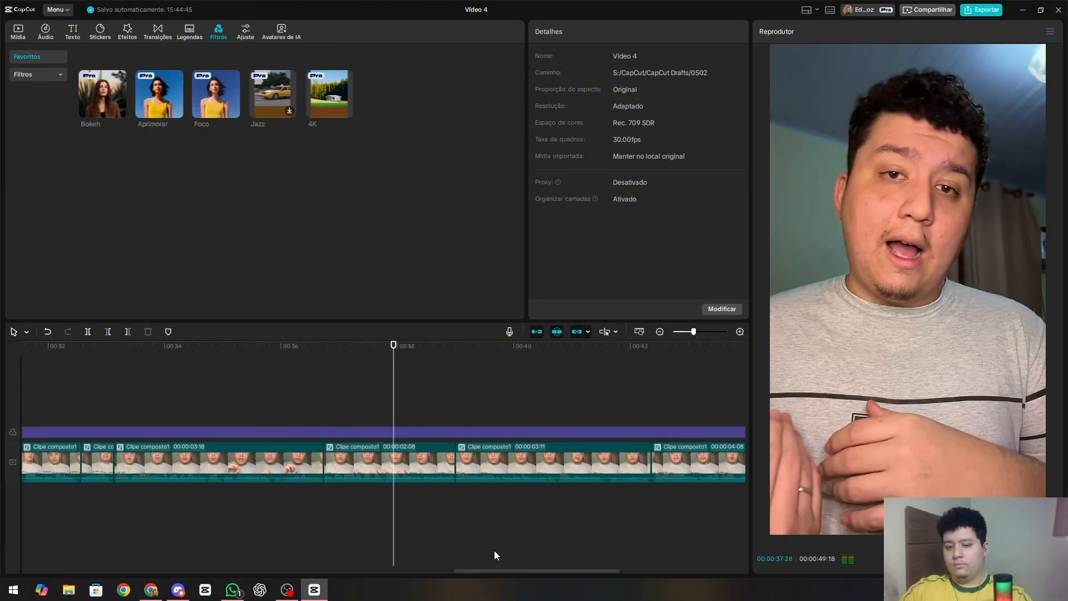
left_click_drag(506, 571, 555, 527)
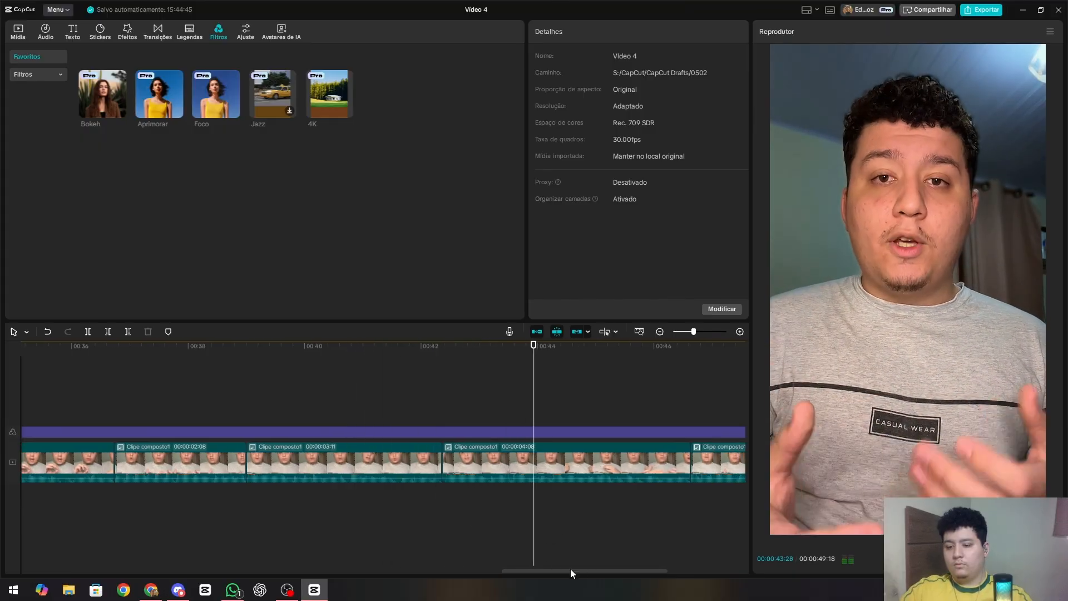
left_click_drag(560, 570, 616, 562)
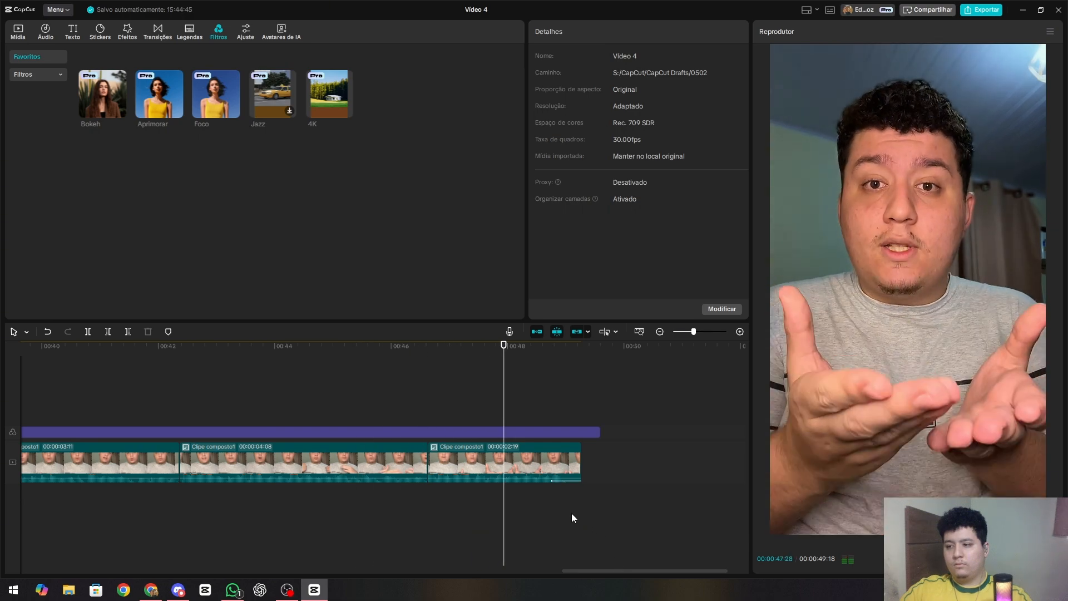
left_click(549, 418)
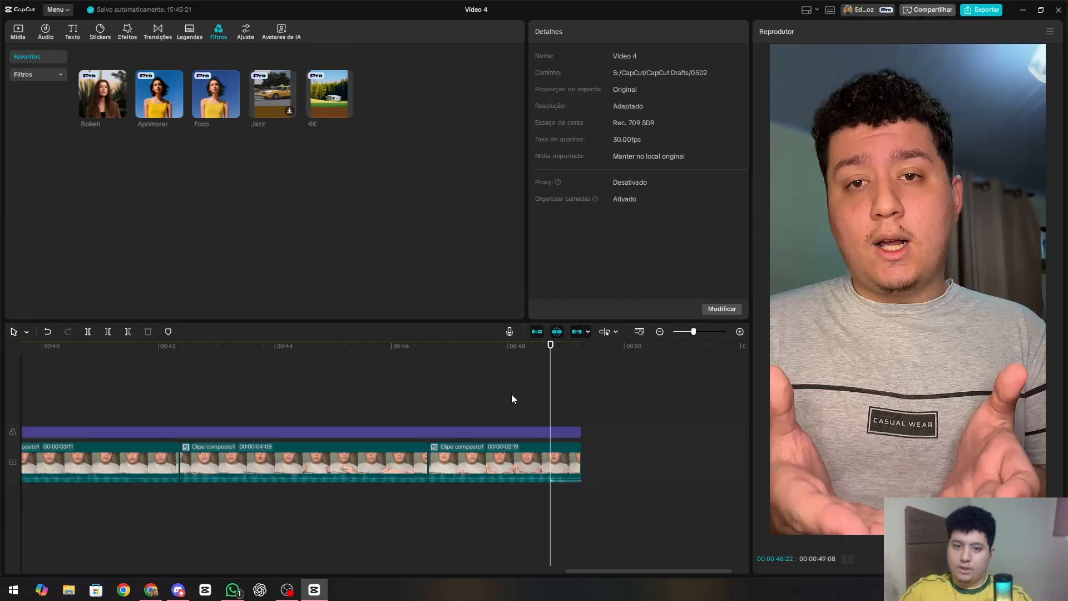
Generate automatic captions for the whole video with Português (Brasil) as source language and no bilingual captions.
key("Home")
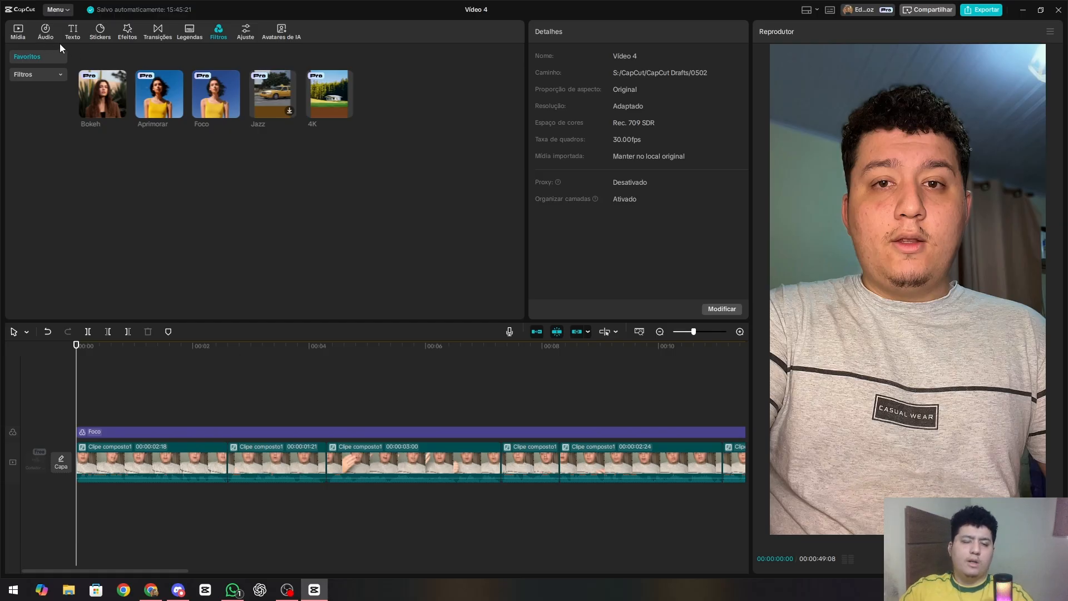
left_click(72, 32)
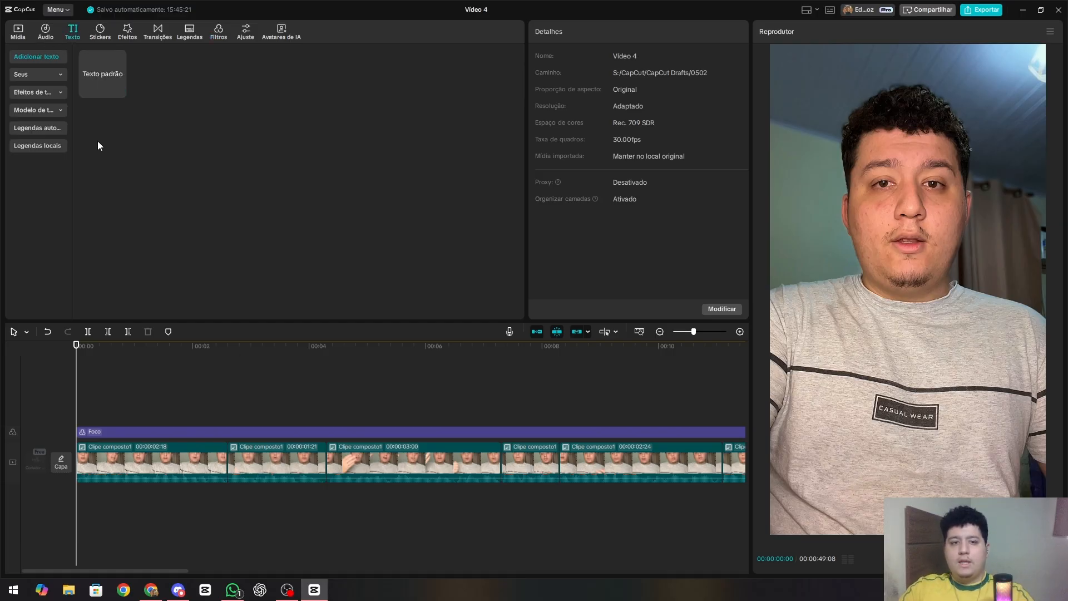
left_click(31, 128)
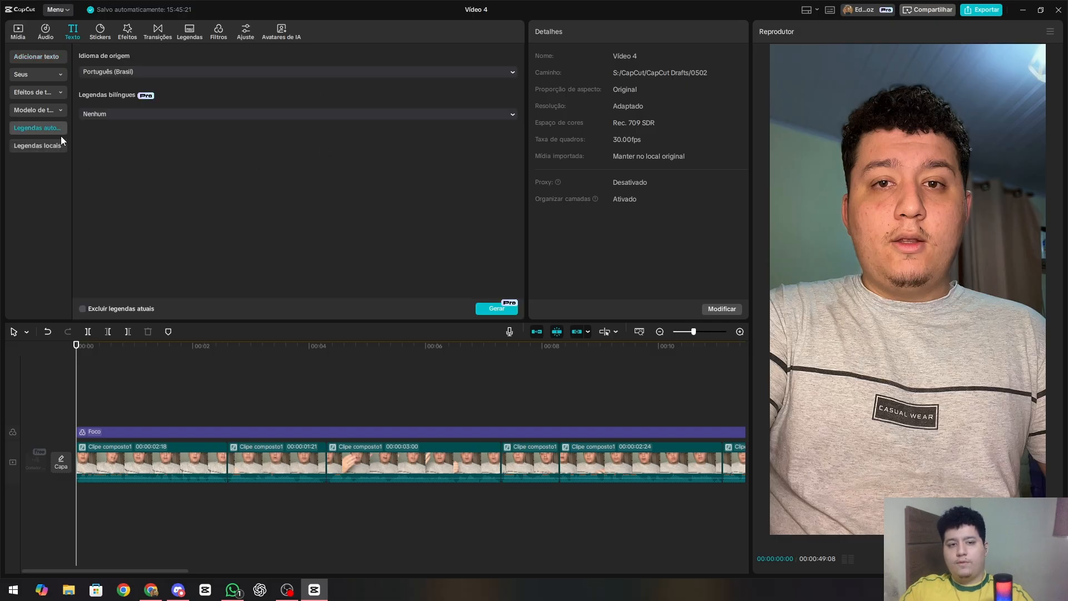
left_click(490, 308)
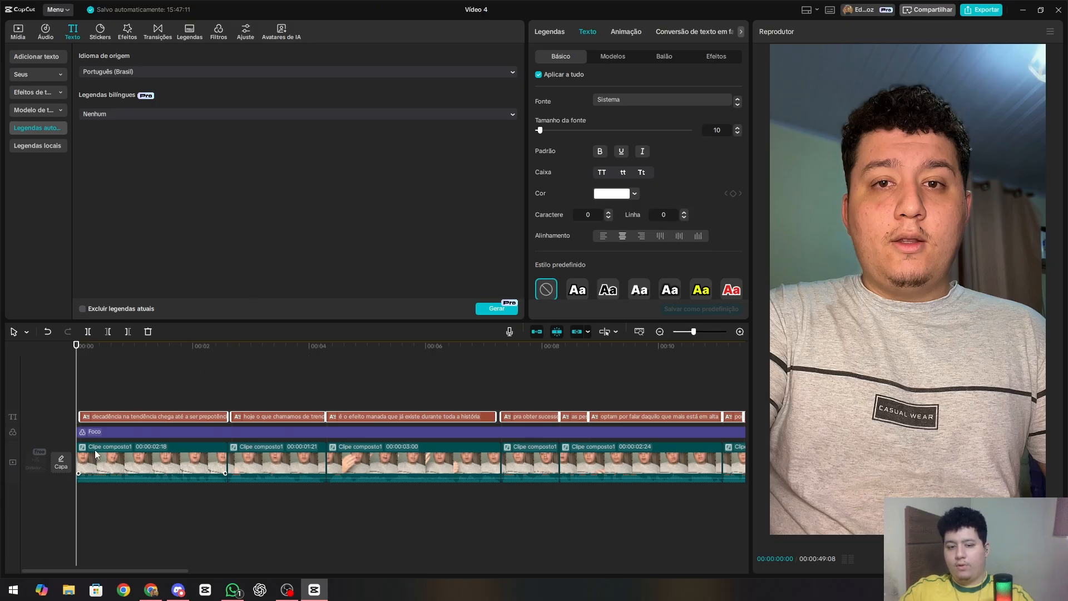
left_click(148, 382)
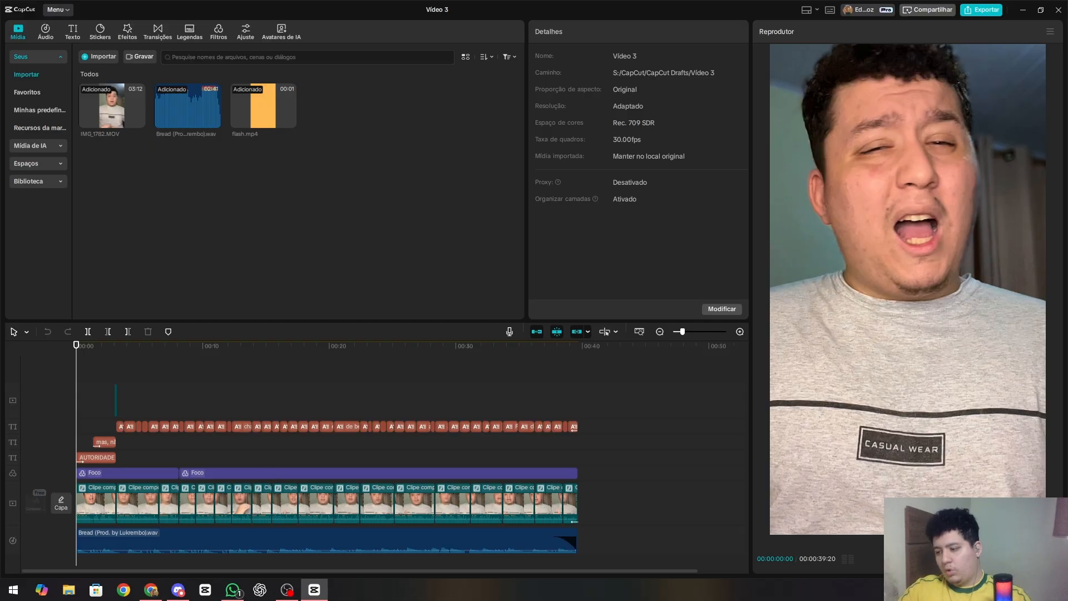
Play the opening of the Vídeo 3 project to examine its caption style and text layout as a reference.
scroll(226, 444, "down", 1)
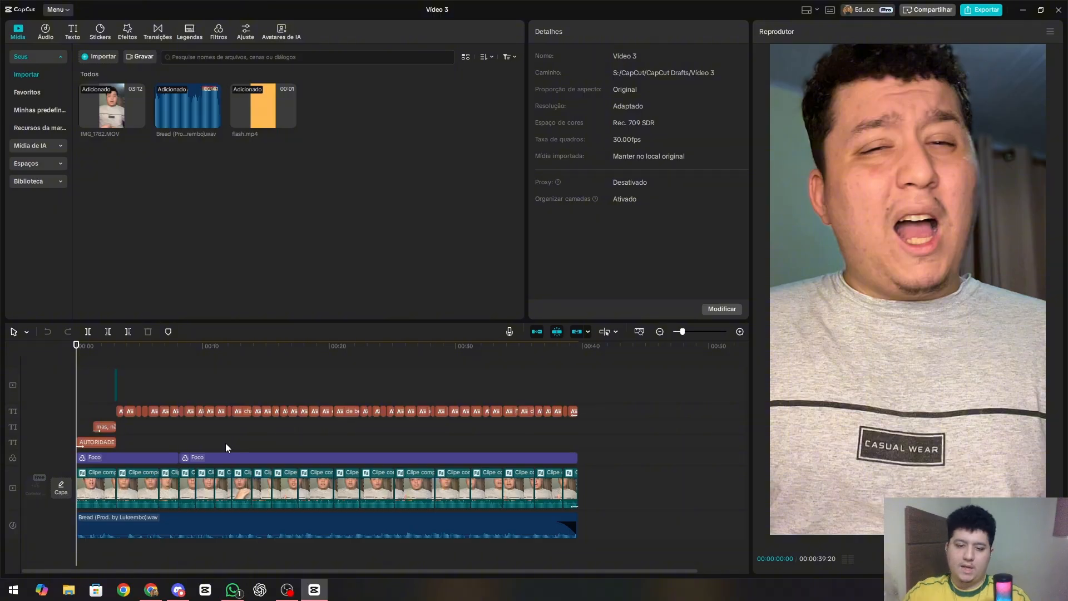
key("space")
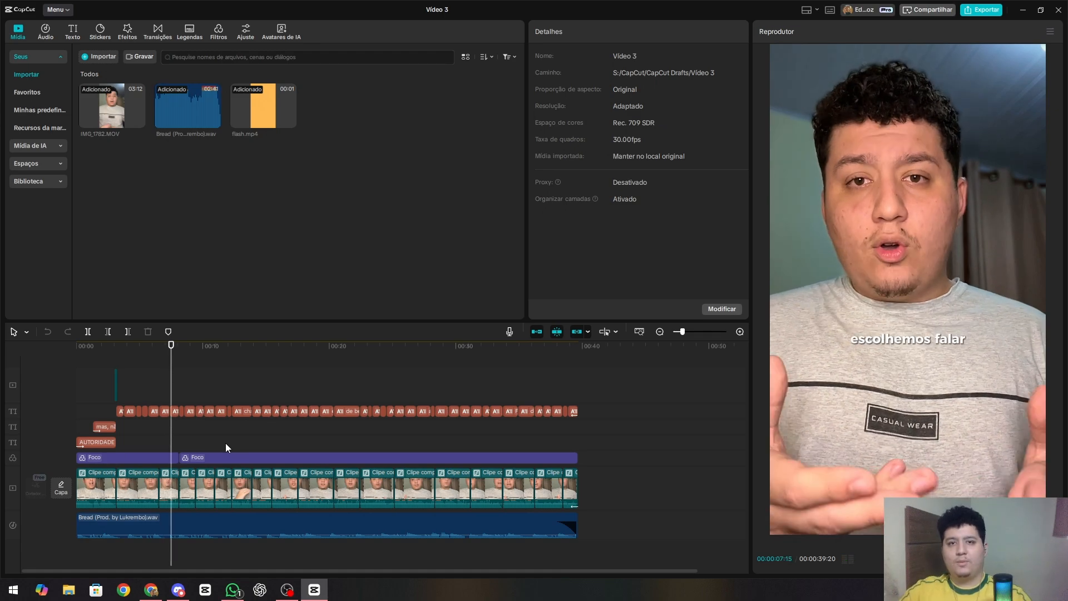
left_click_drag(137, 400, 107, 384)
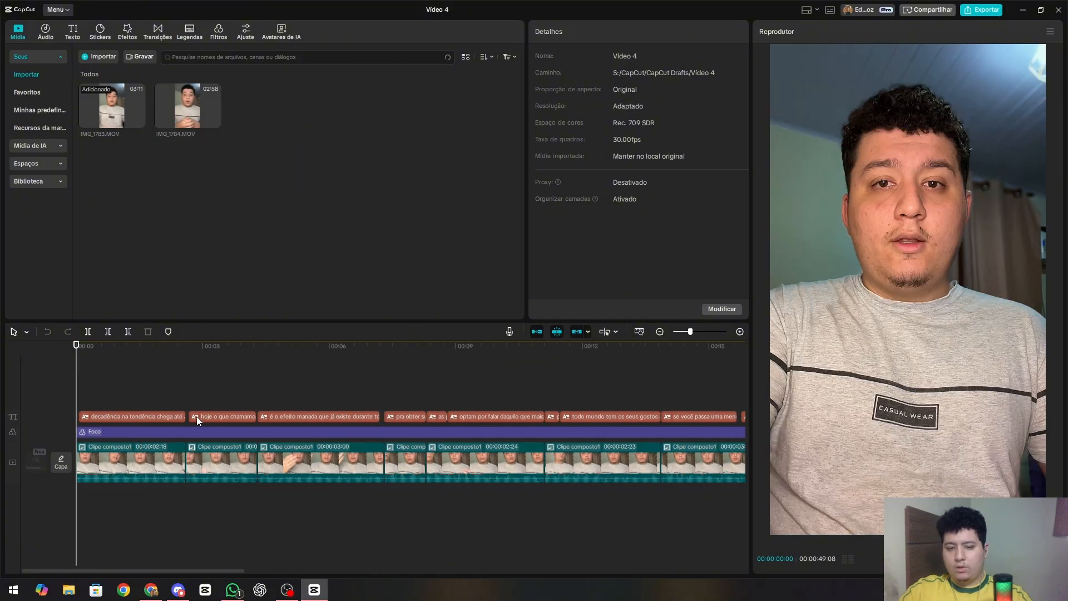
Stretch the first caption from 0:00 to the first clip's end at 00:00:02:18 and fit the second caption to the second clip.
scroll(196, 418, "up", 1)
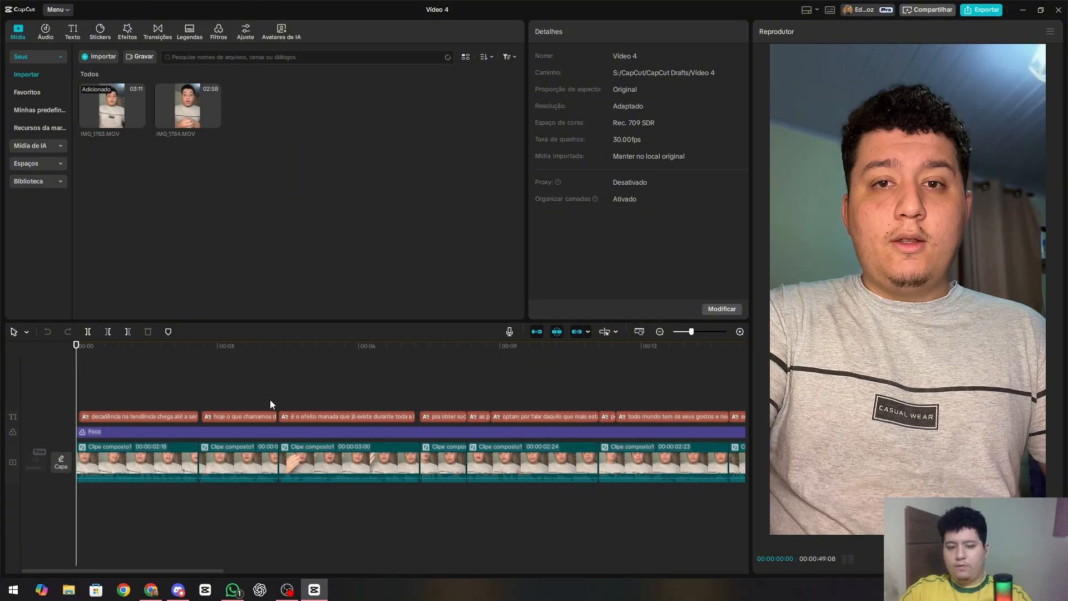
left_click(79, 417)
left_click(199, 399)
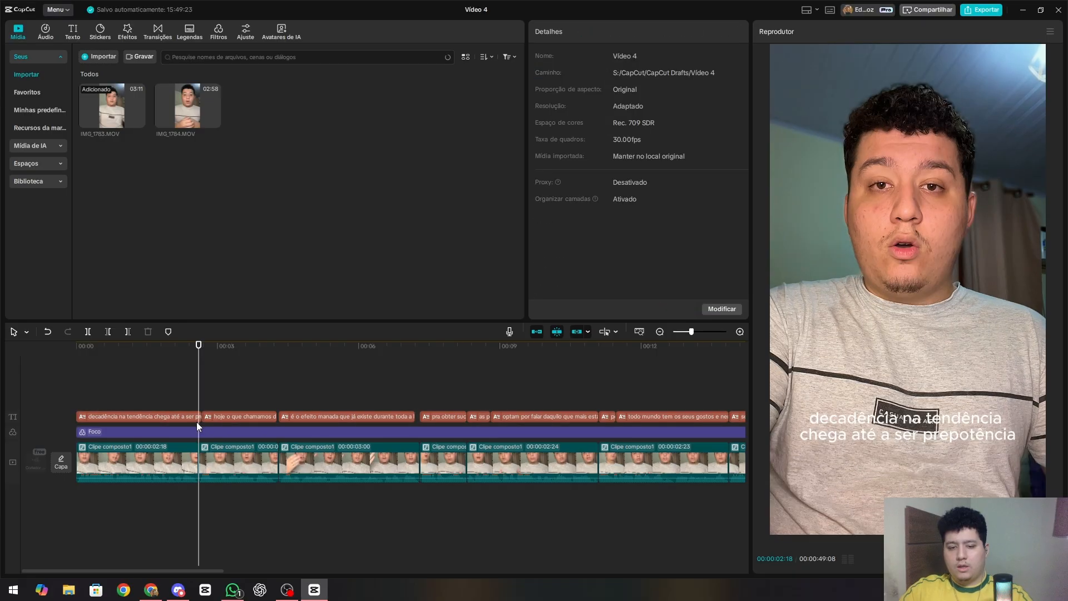
left_click(196, 416)
left_click(205, 418)
left_click(276, 416)
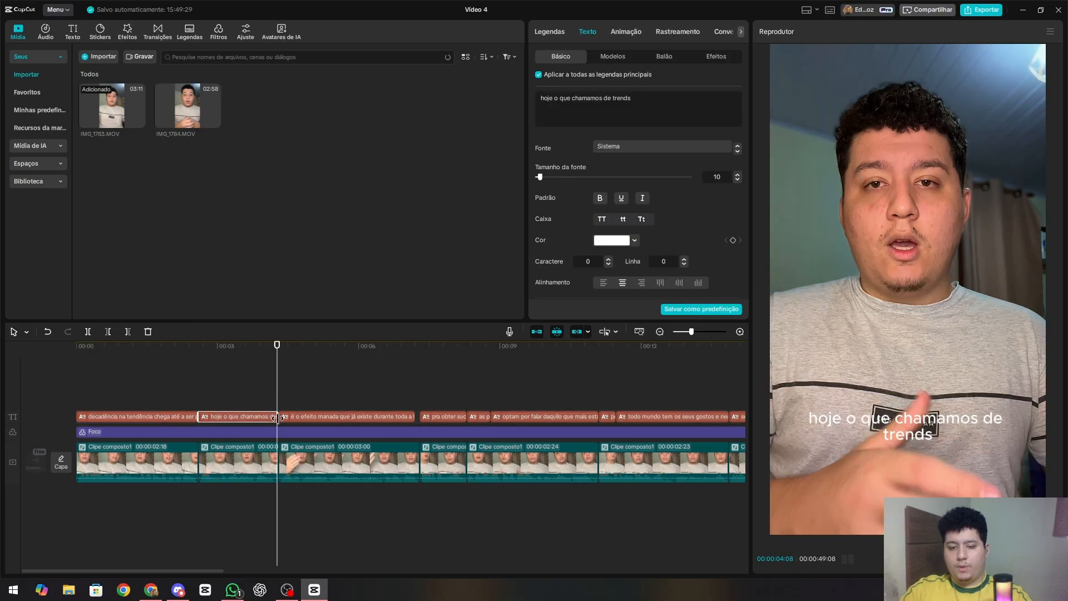
Extend the captions "é o efeito manada que já existe durante toda a história" and "a gente se pressiona" to the ends of their clips.
scroll(280, 409, "up", 2)
left_click(274, 403)
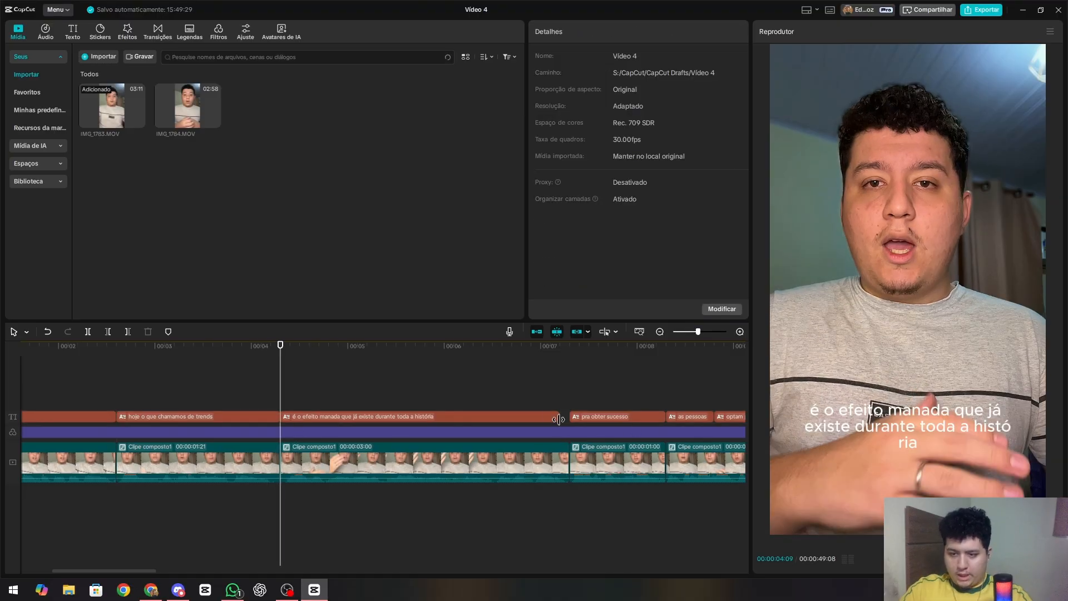
left_click_drag(563, 416, 570, 416)
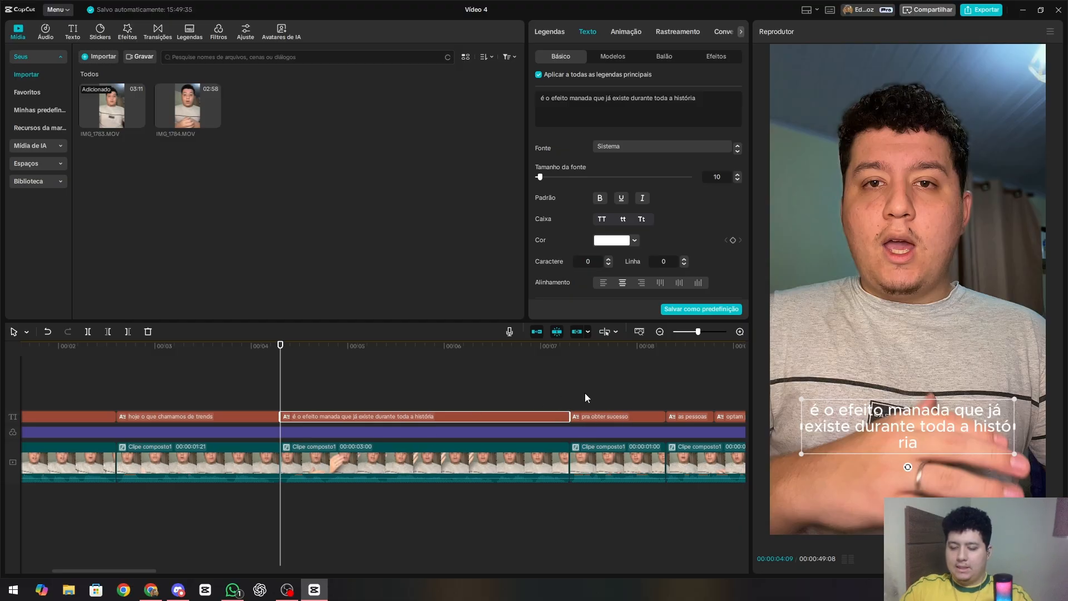
left_click_drag(563, 415, 538, 412)
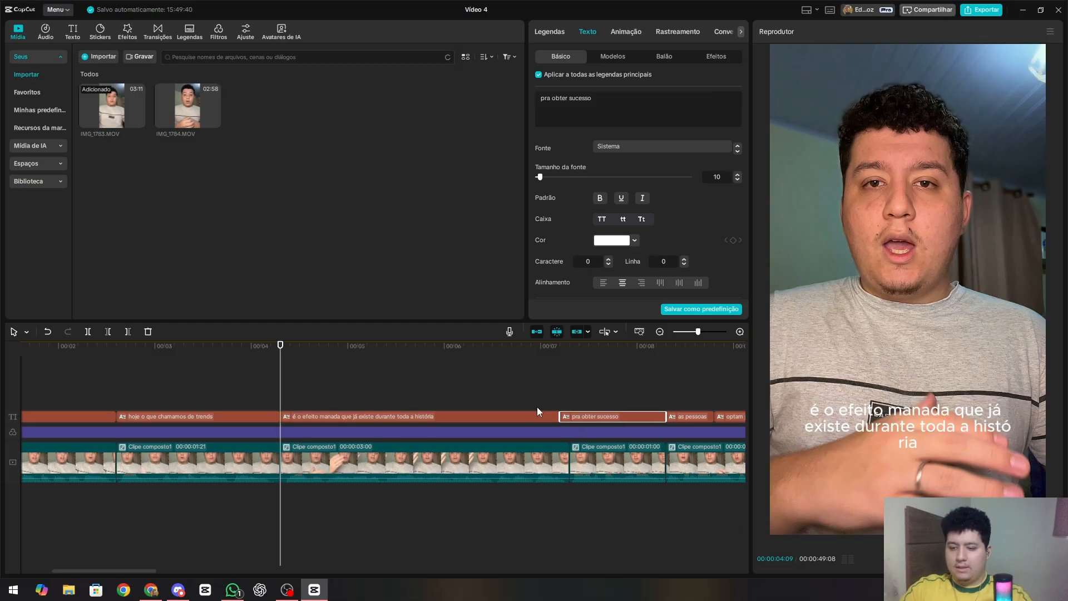
key("ctrl+z")
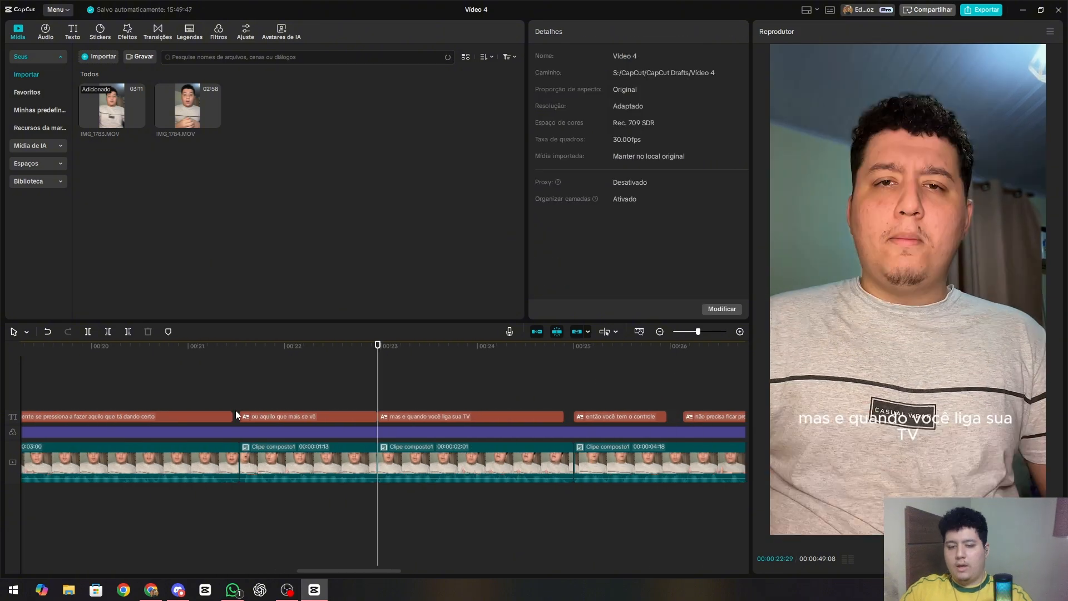
left_click_drag(236, 412, 239, 409)
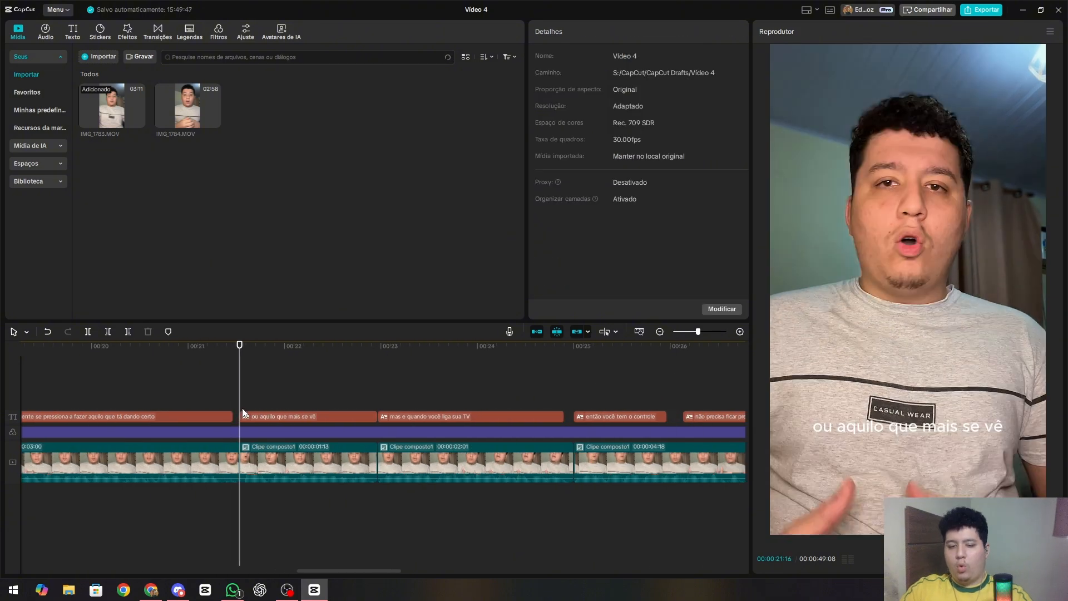
left_click(190, 405)
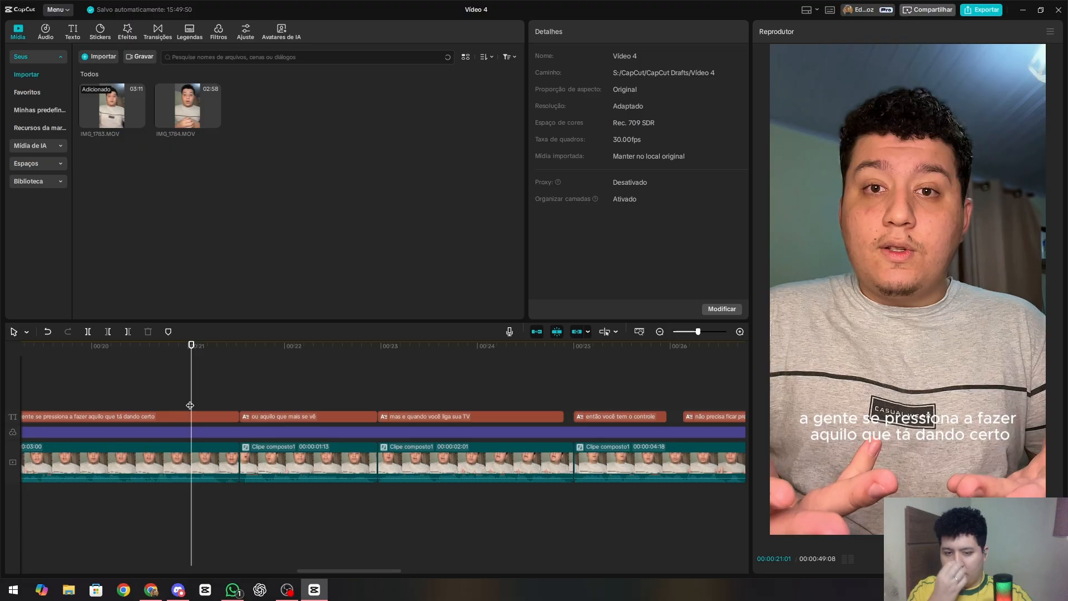
Try moving the boundary between the captions "a gente se pressiona" and "ou aquilo que mais se vê" to 00:00:21:10, play across it, and undo the change.
left_click(208, 416)
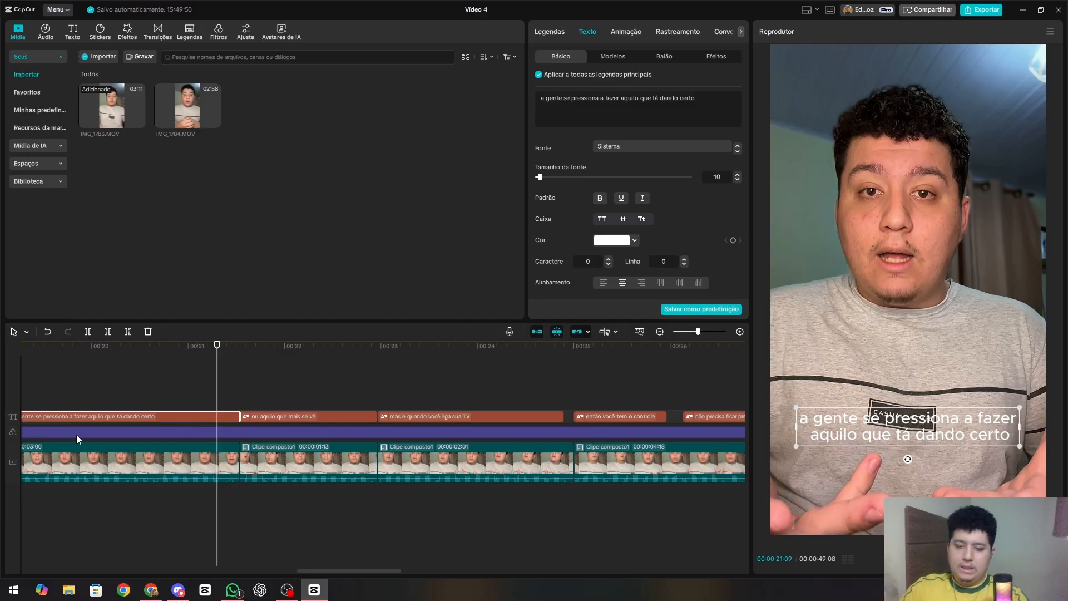
left_click(245, 491)
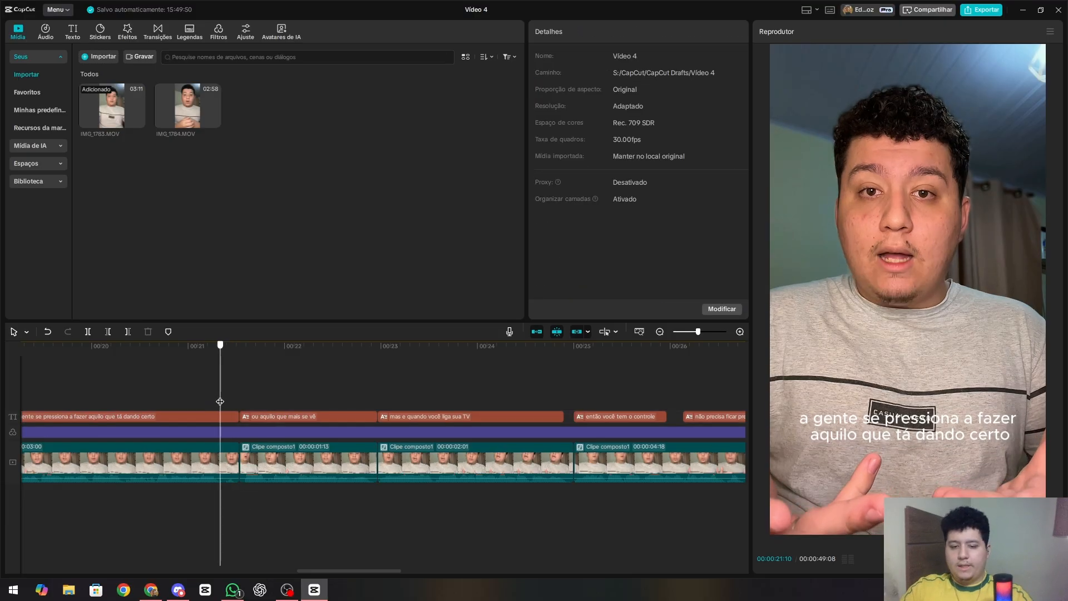
left_click(231, 417)
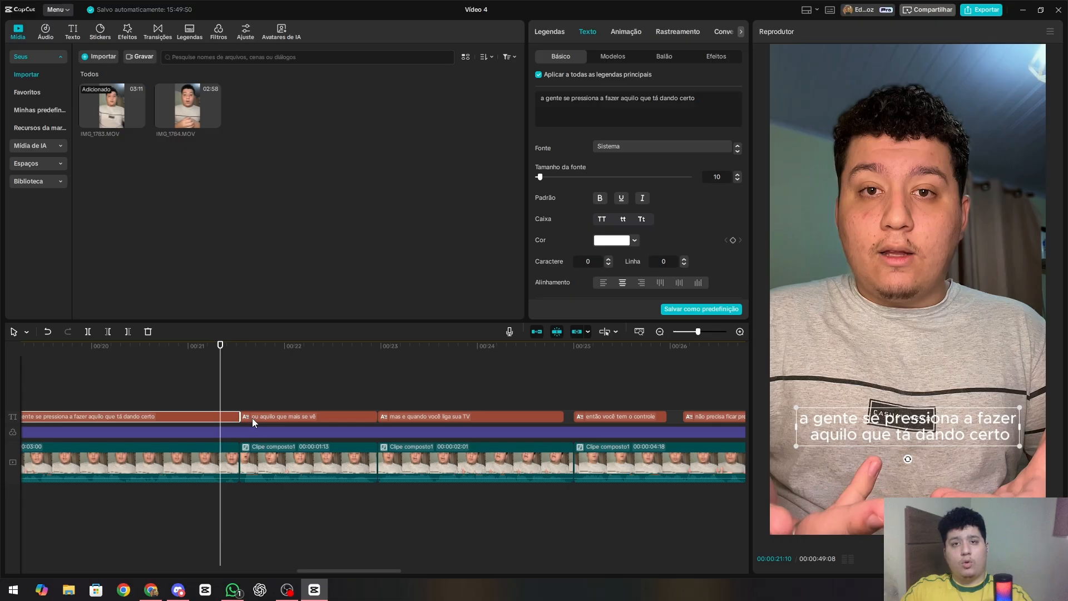
key("w")
left_click(252, 418)
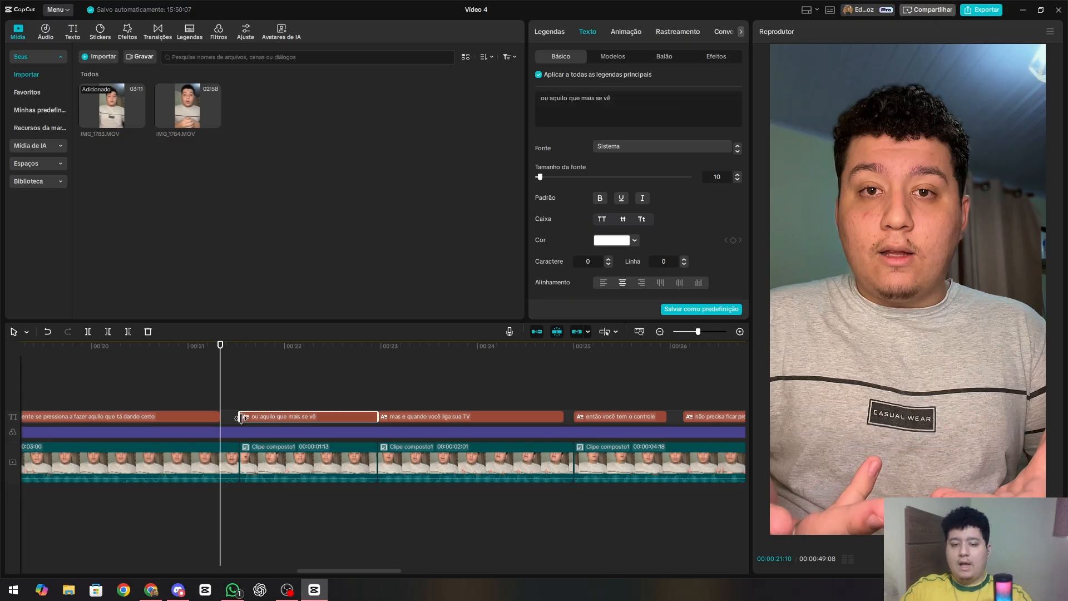
left_click_drag(241, 417, 221, 416)
left_click(198, 395)
left_click(221, 401)
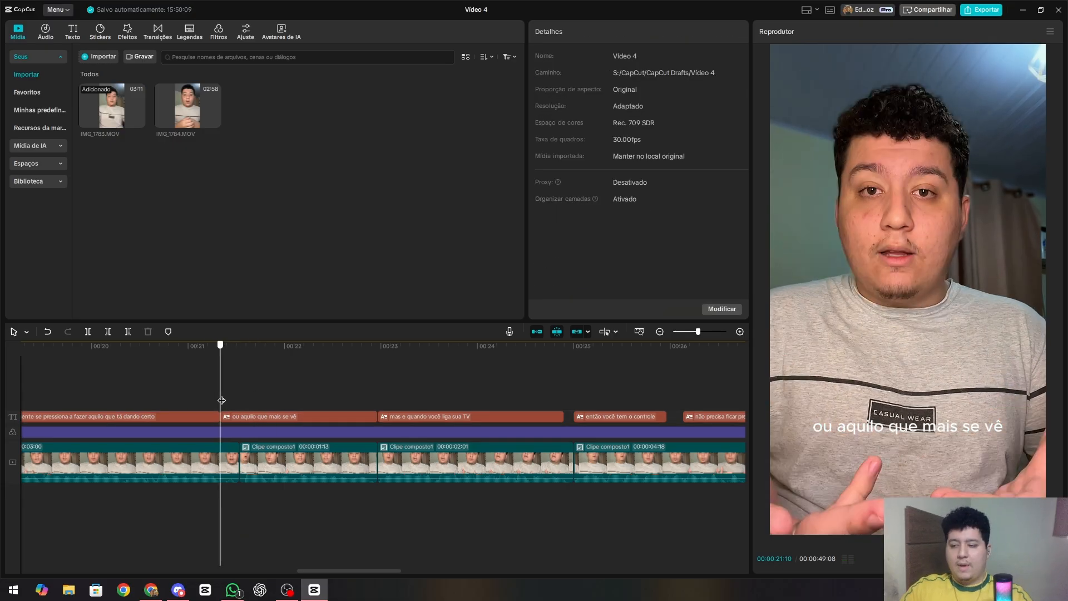
key("space")
left_click(226, 402)
left_click_drag(226, 401, 229, 409)
key("ctrl+z")
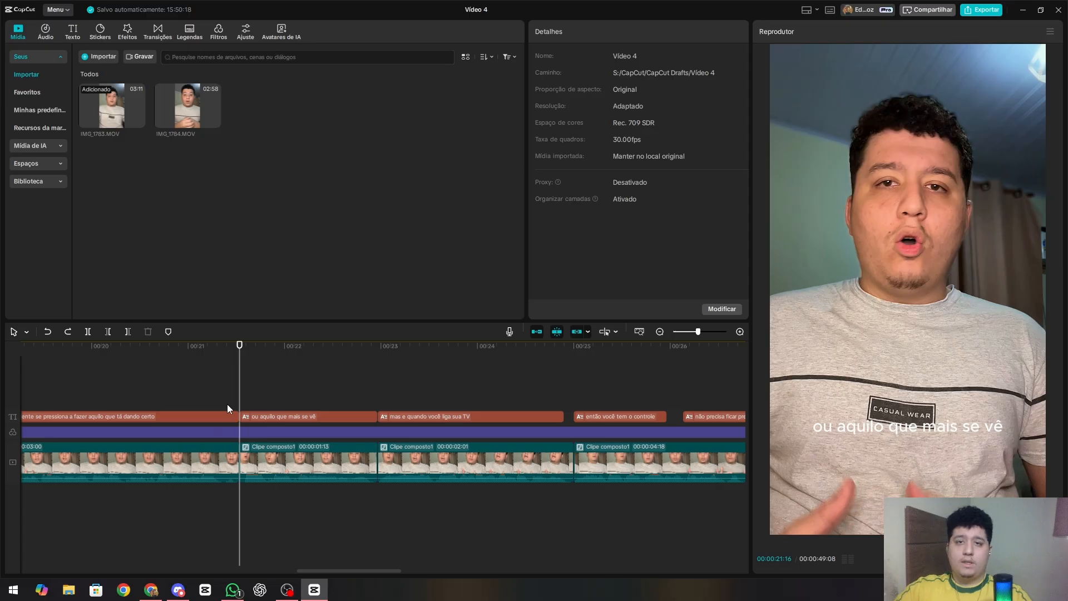
Move the captions up onto the chest above the shirt's logo, at about Y -348, and set their font to Montserrat.
left_click(255, 415)
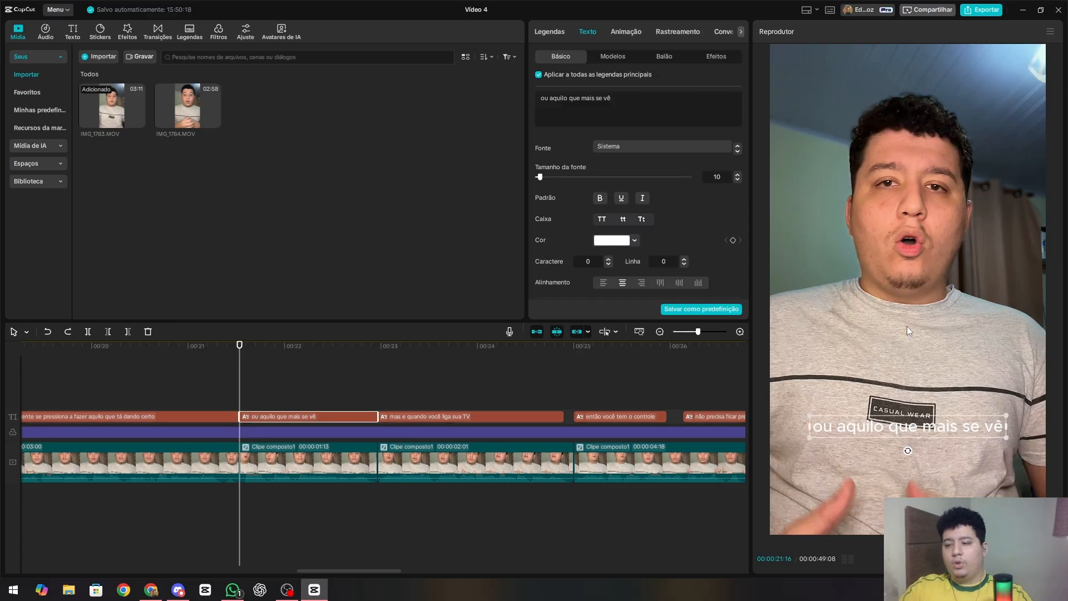
left_click_drag(900, 412, 899, 324)
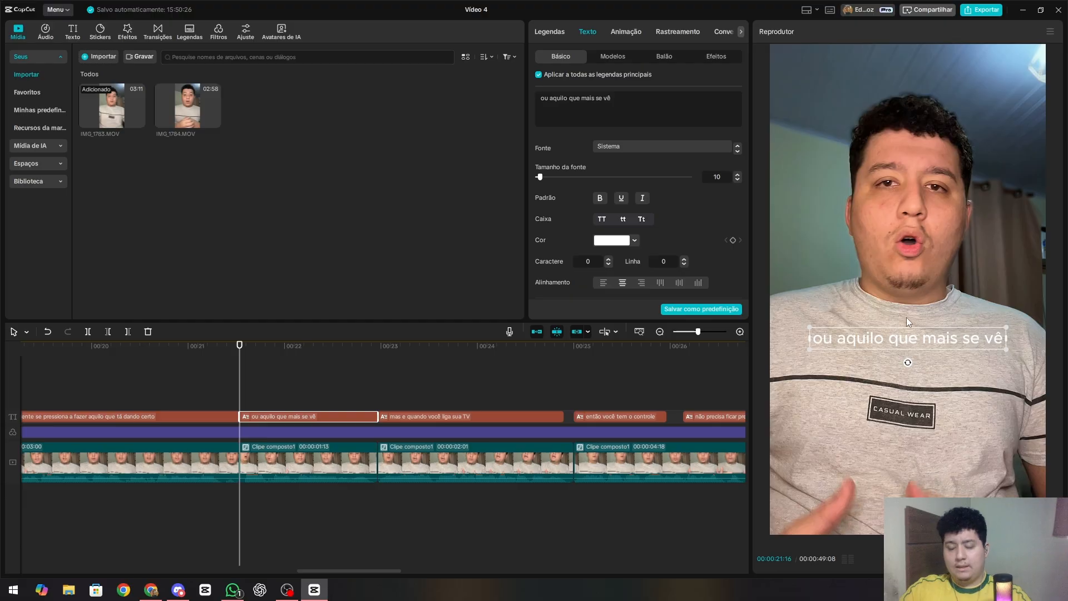
mouse_move(885, 339)
left_mouse_down()
mouse_move(889, 322)
mouse_move(888, 334)
left_mouse_up()
left_click(662, 146)
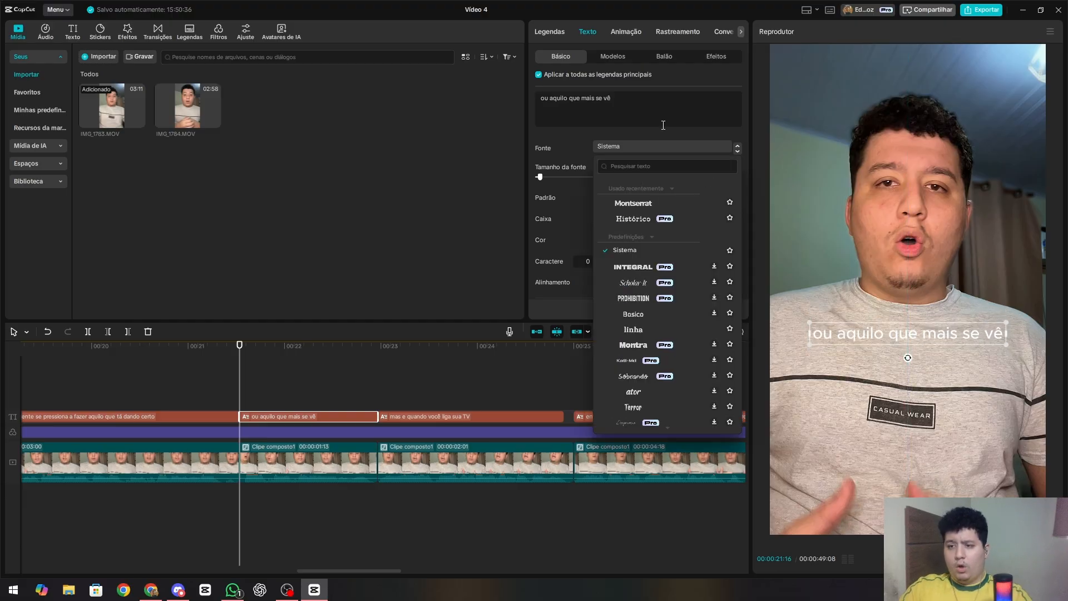
left_click(646, 209)
Apply the preset style with white letters and a dark shadow to the captions, undoing the accidental scale change.
scroll(591, 231, "down", 2)
scroll(590, 231, "down", 6)
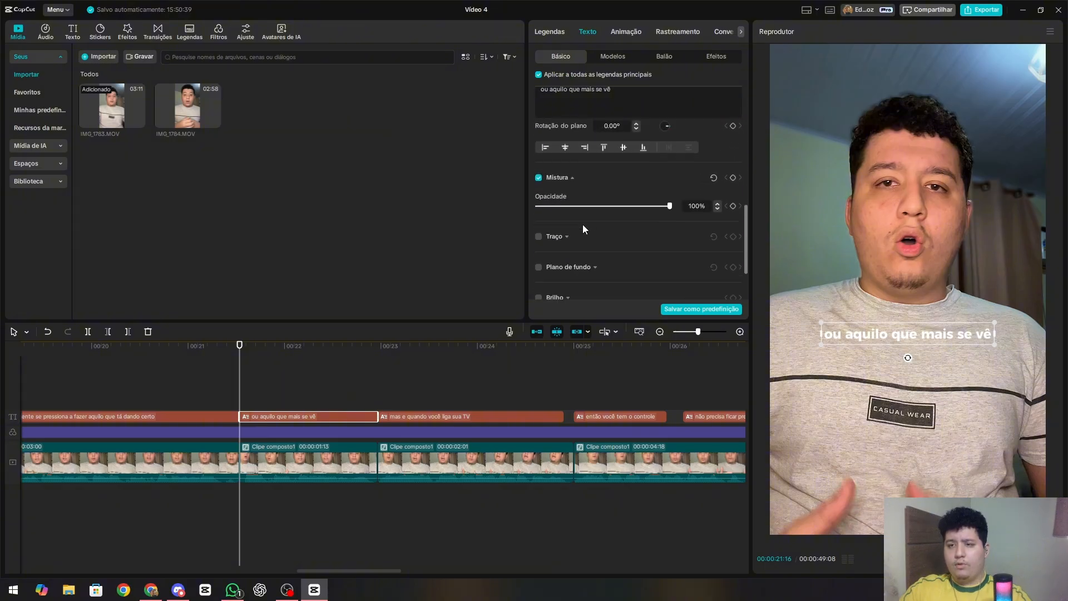
scroll(585, 183, "up", 5)
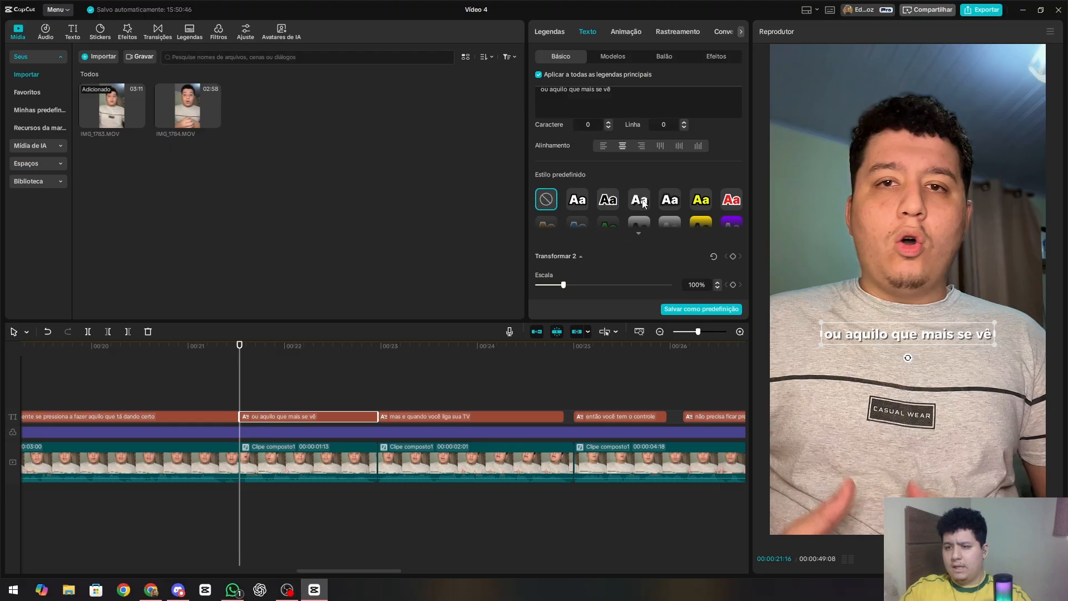
scroll(643, 205, "down", 3)
left_click_drag(569, 164, 571, 168)
key("ctrl+z")
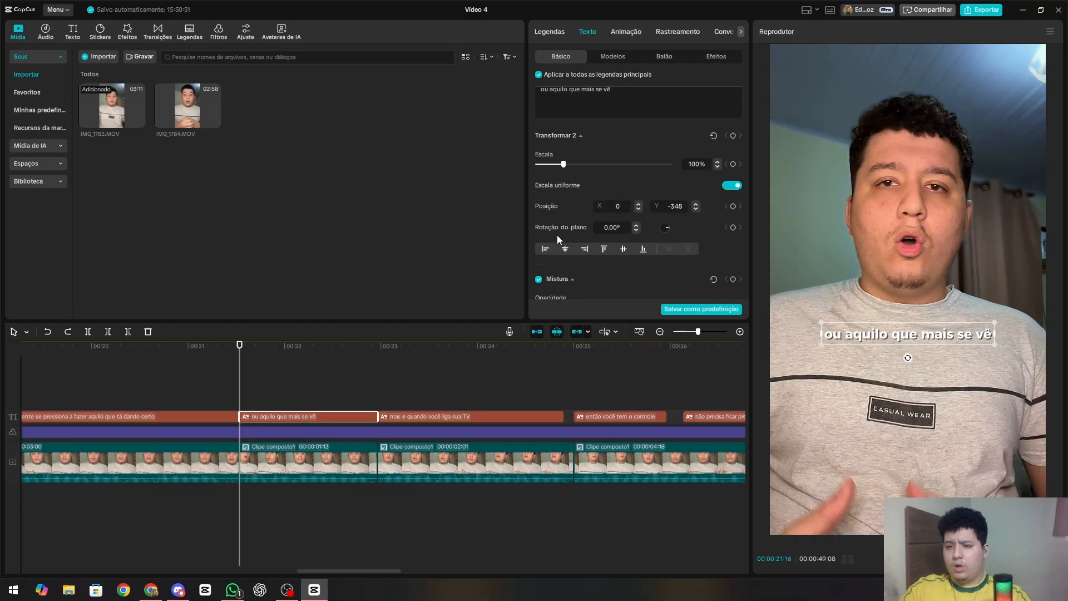
Soften the captions' black shadow with 7% Indefinição and 50% Opacidade.
scroll(562, 228, "down", 3)
scroll(573, 215, "down", 1)
left_click_drag(669, 214, 740, 224)
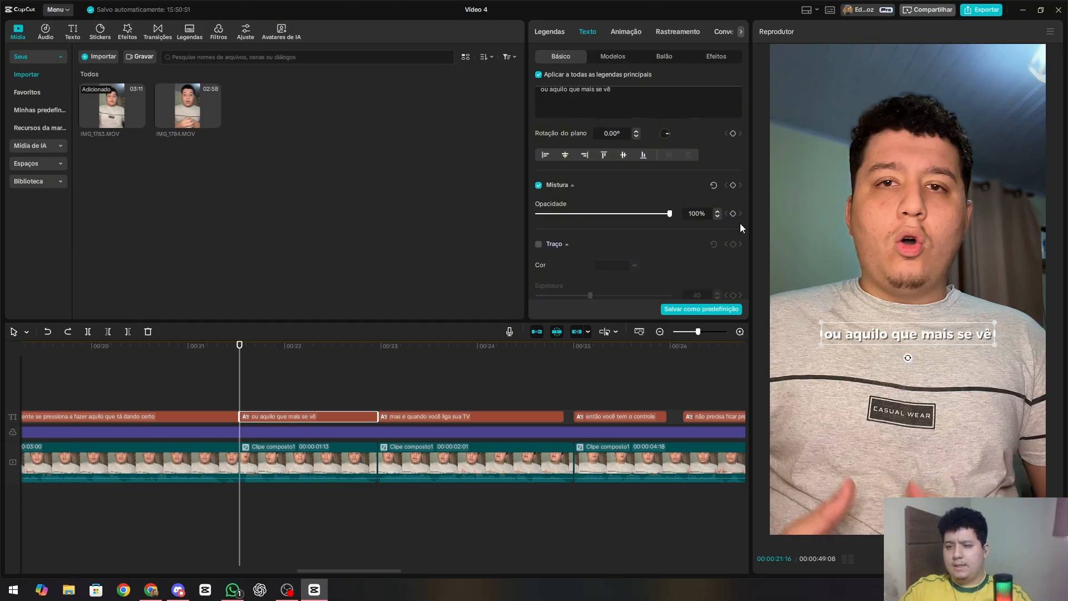
scroll(579, 180, "down", 3)
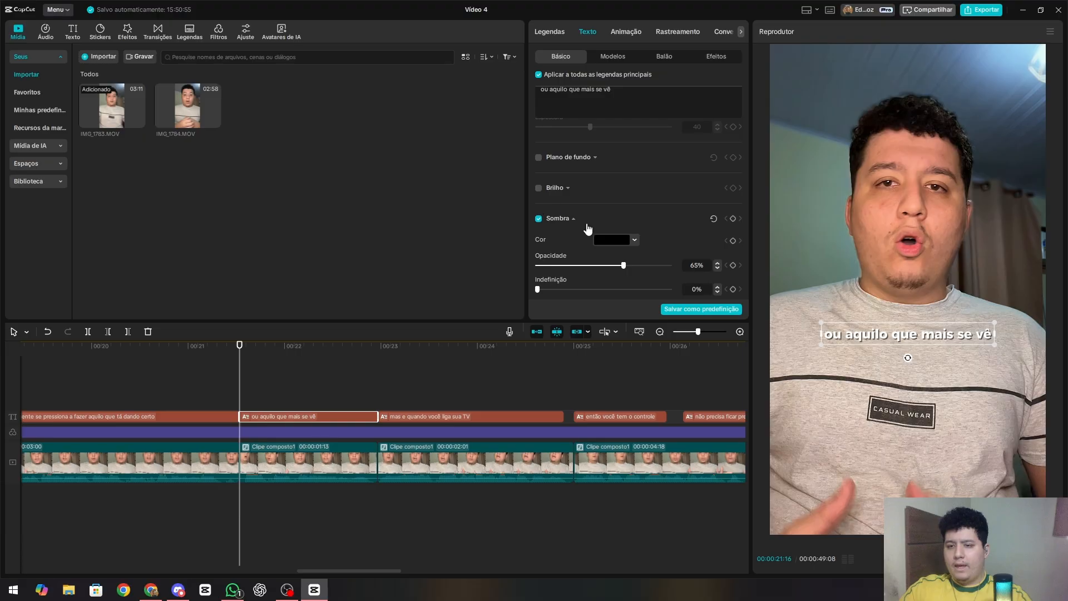
left_click_drag(538, 289, 549, 293)
left_click_drag(618, 267, 604, 266)
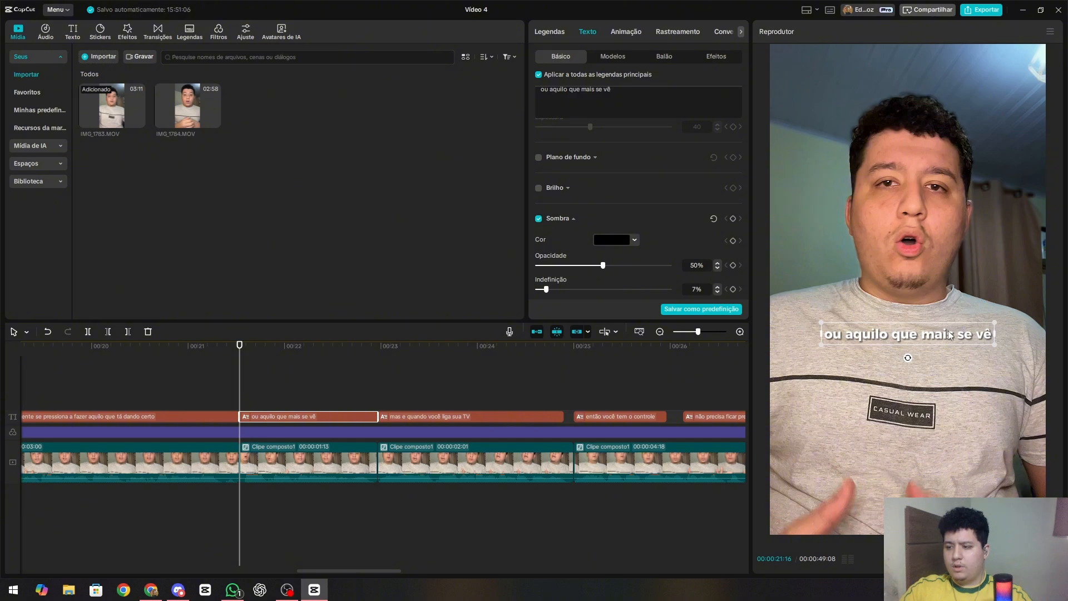
Set the caption shadow's Opacidade to 60% and its Distância to 5.
left_click(294, 383)
left_click(315, 418)
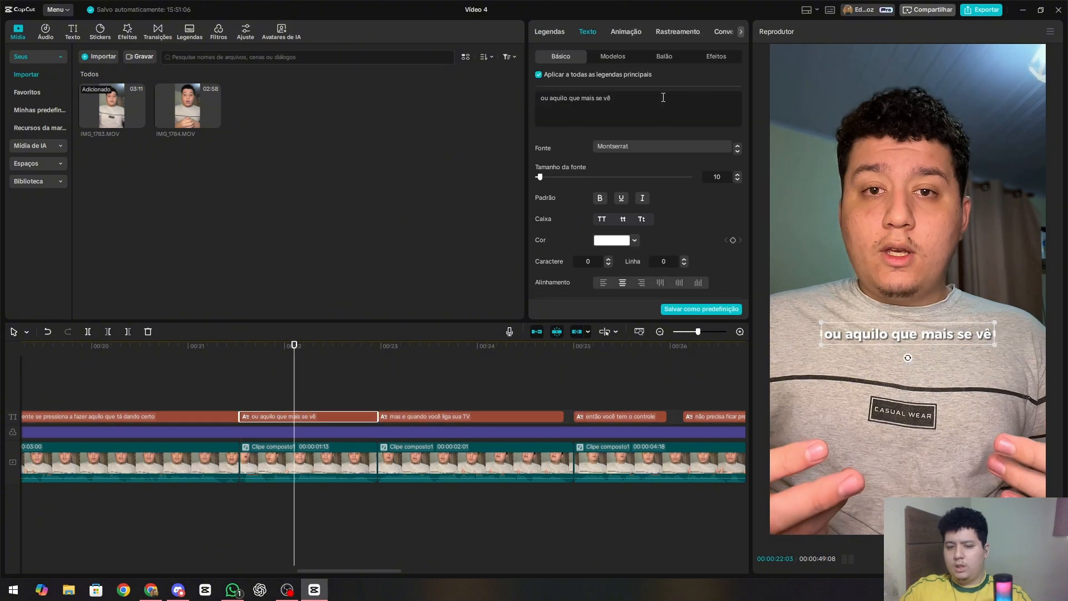
scroll(640, 169, "down", 10)
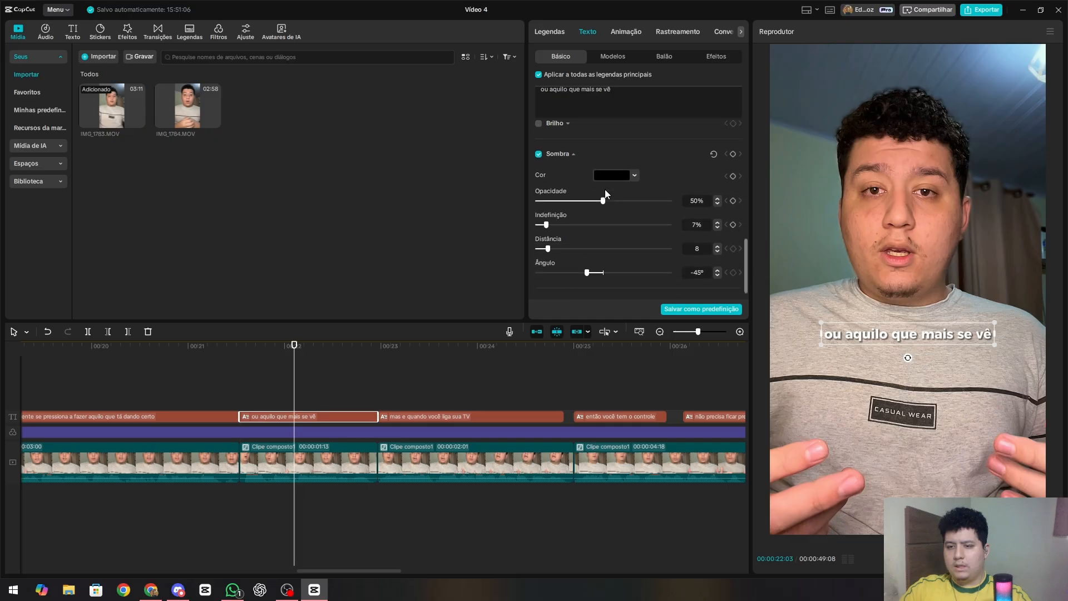
scroll(606, 190, "down", 1)
left_click(613, 184)
left_click_drag(616, 187, 617, 187)
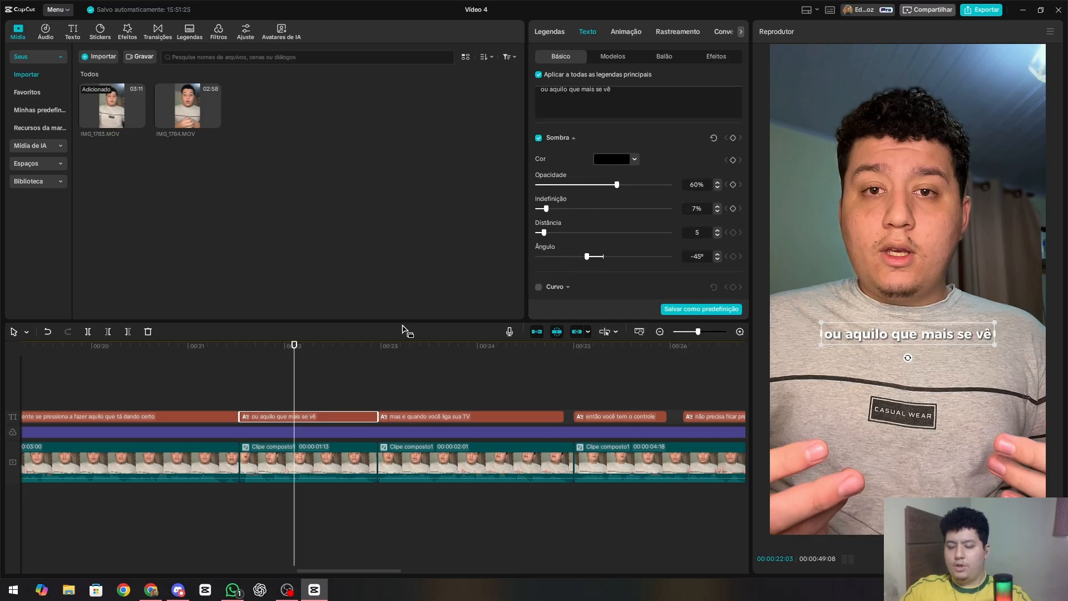
Play the styled captions and extend "mas e quando você liga sua TV" and "então você tem o controle" to close the gaps after them.
left_click(361, 389)
key("space")
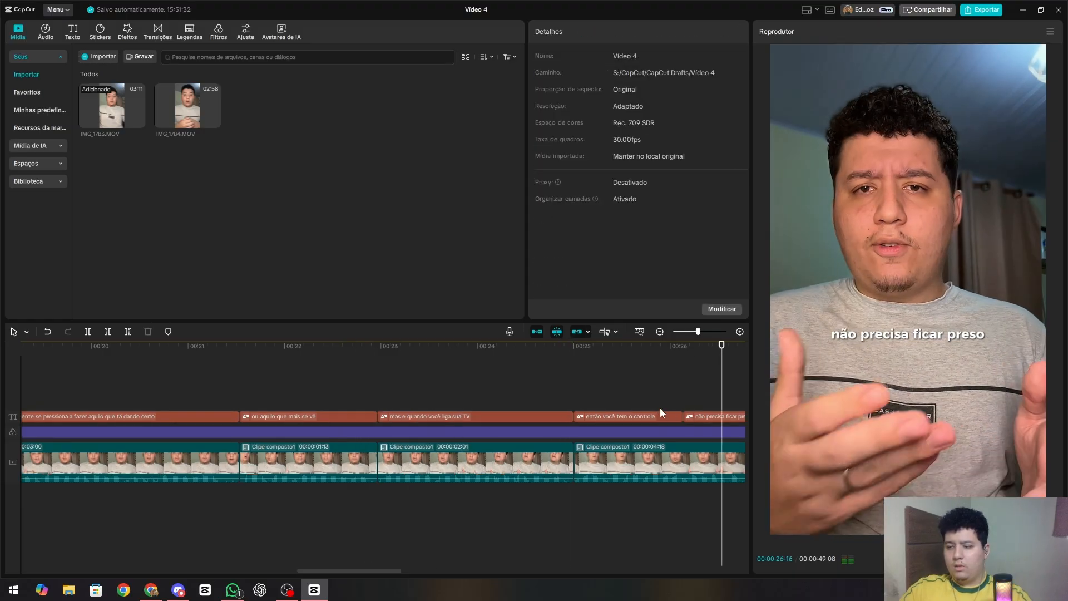
left_click(324, 416)
left_click(324, 396)
left_click_drag(324, 396, 558, 406)
Fit the caption "as trends funcionam sim" between the clip start at 00:00:31:16 and the next caption, and show the caption list.
left_click(553, 416)
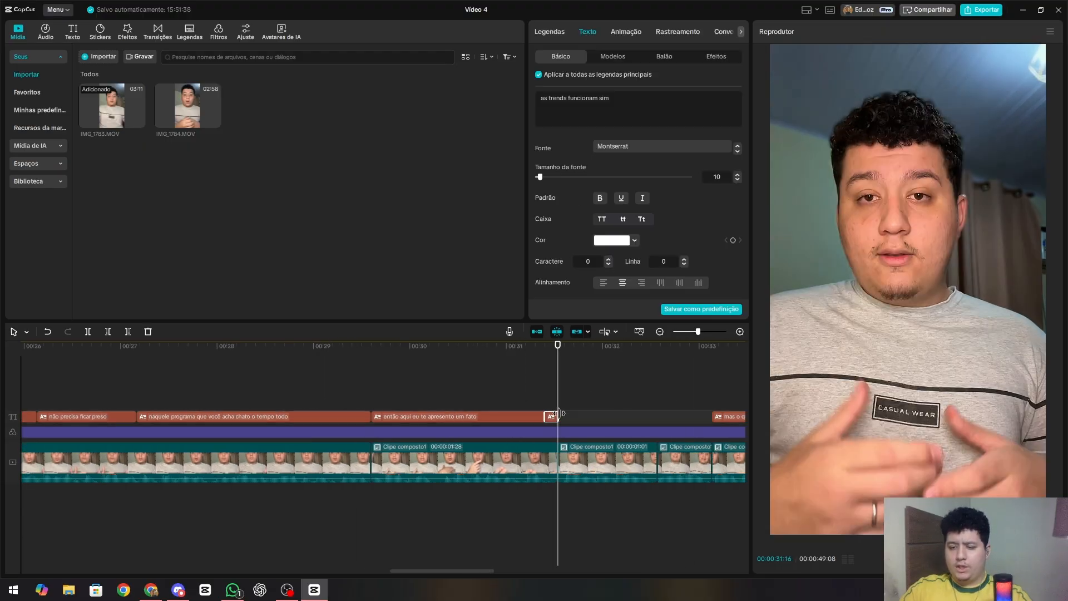
left_click(489, 389)
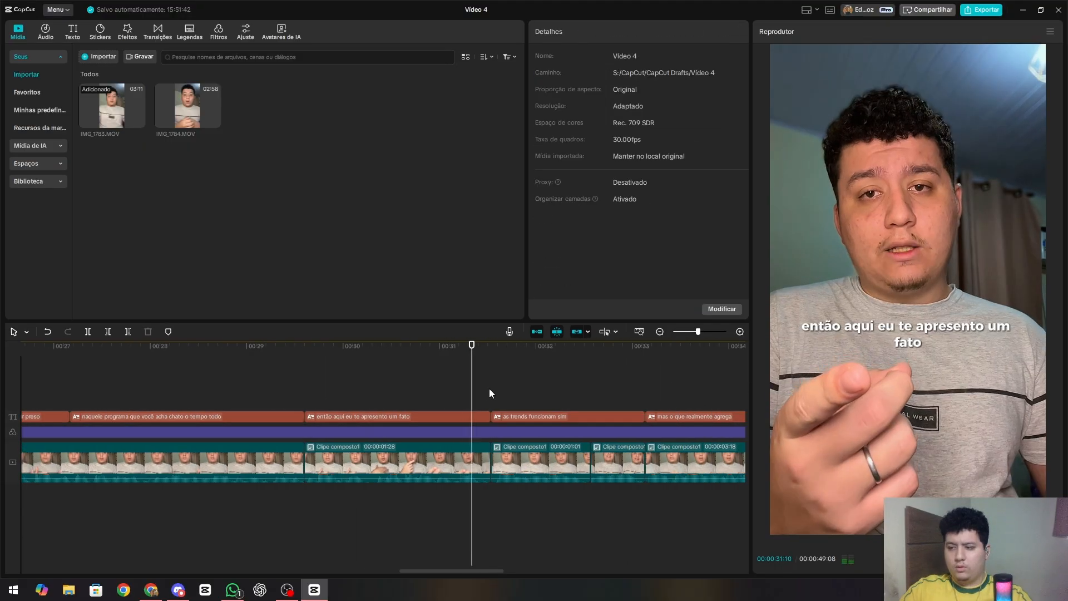
left_click(517, 416)
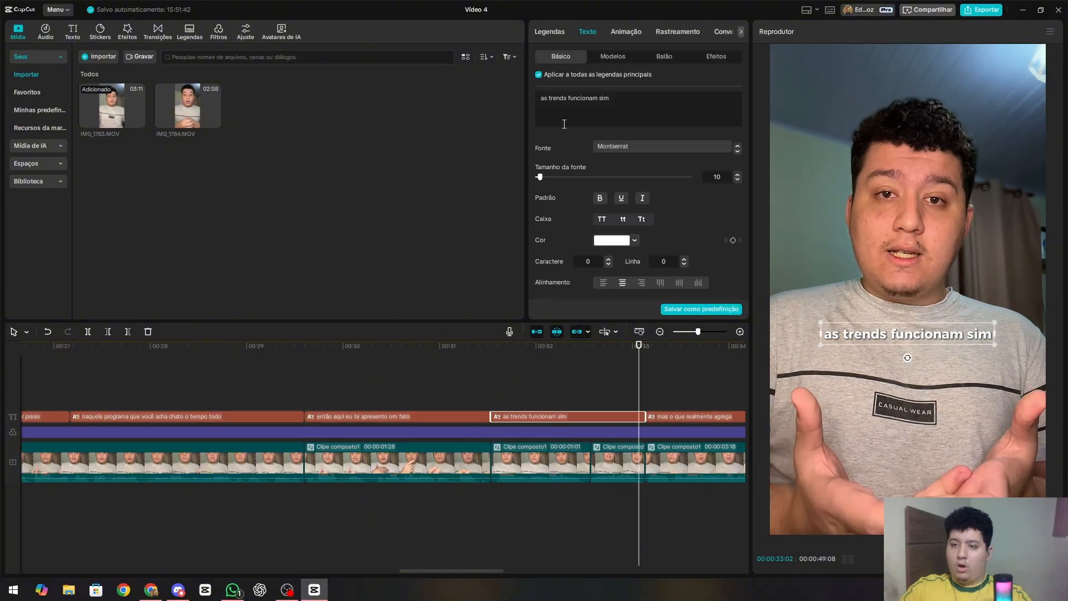
left_click(535, 32)
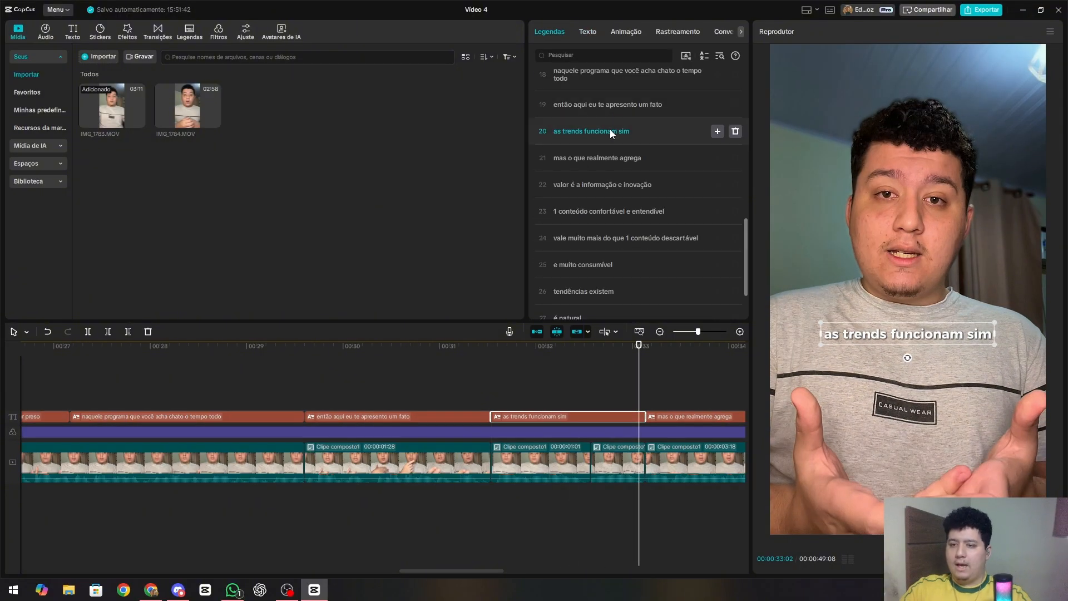
Stretch "valor é a informação e inovação" to the clip's end at 00:00:36:22 and close the gap after "mas o que realmente agrega".
left_click(635, 393)
left_click_drag(635, 392, 490, 419)
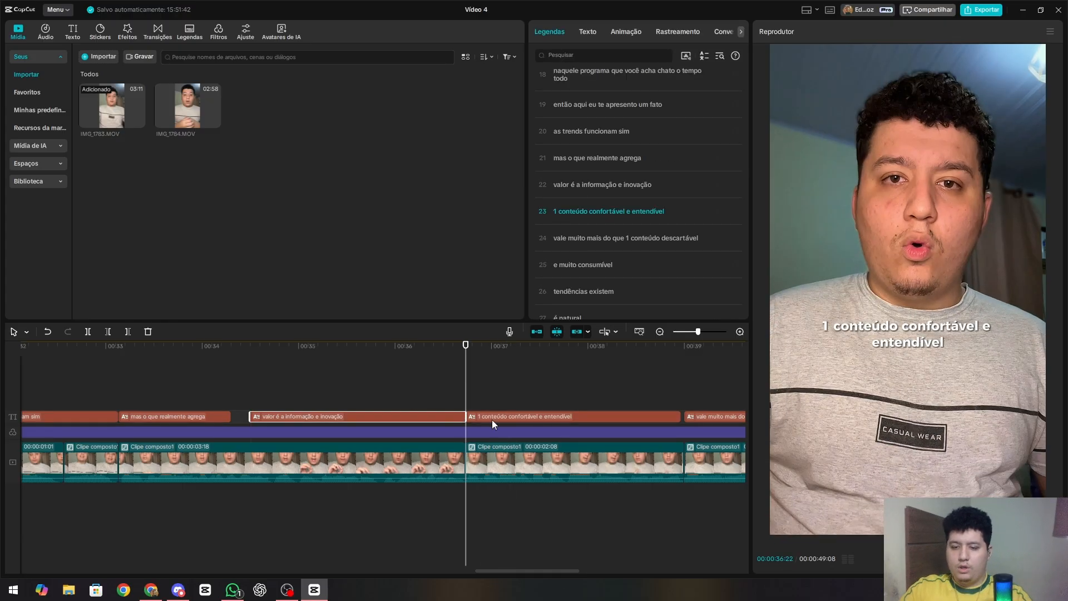
left_click(232, 414)
left_click_drag(229, 416, 265, 412)
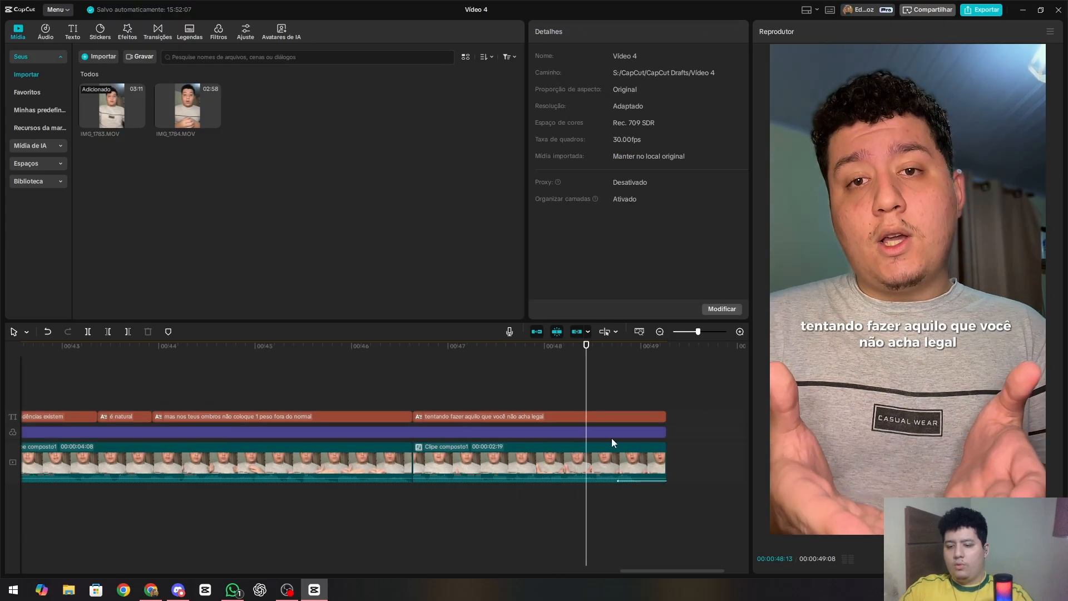
Apply the Fade-out exit animation to the last video clip with a duration of 0.5s.
left_click(583, 466)
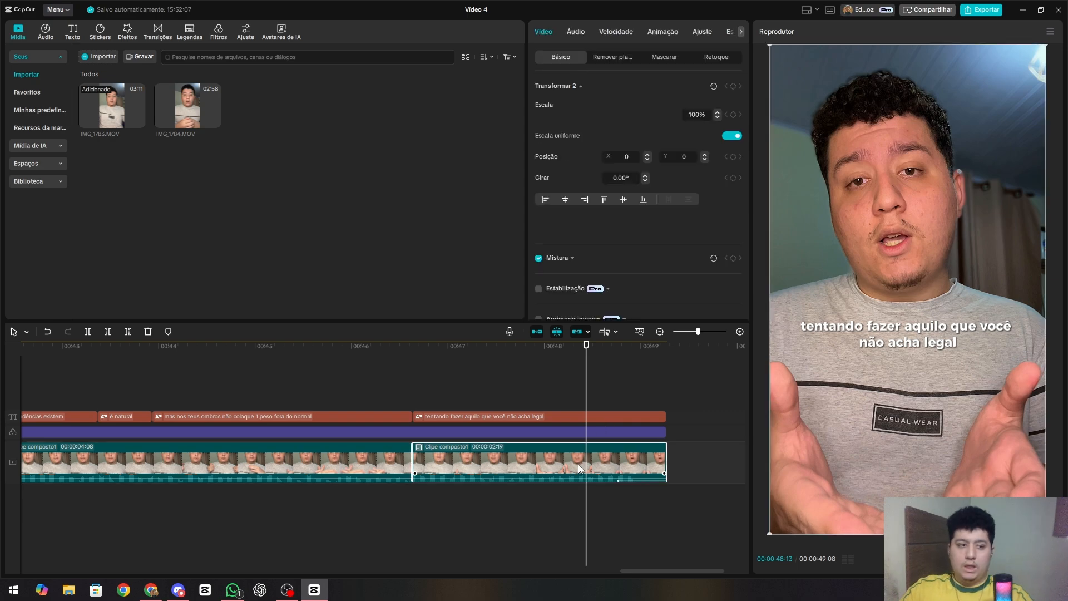
left_click(662, 32)
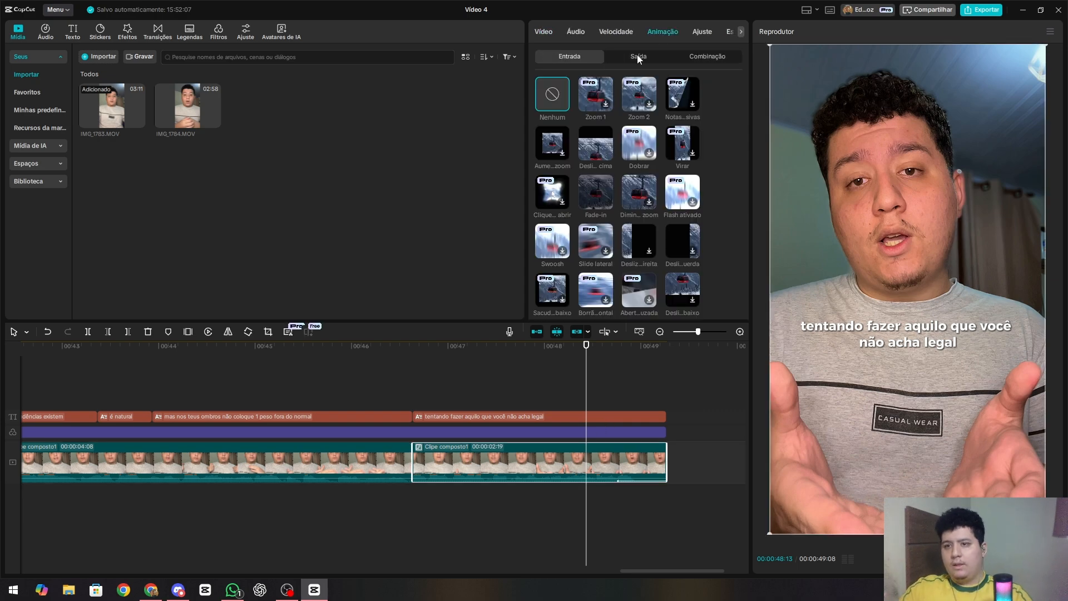
left_click(638, 57)
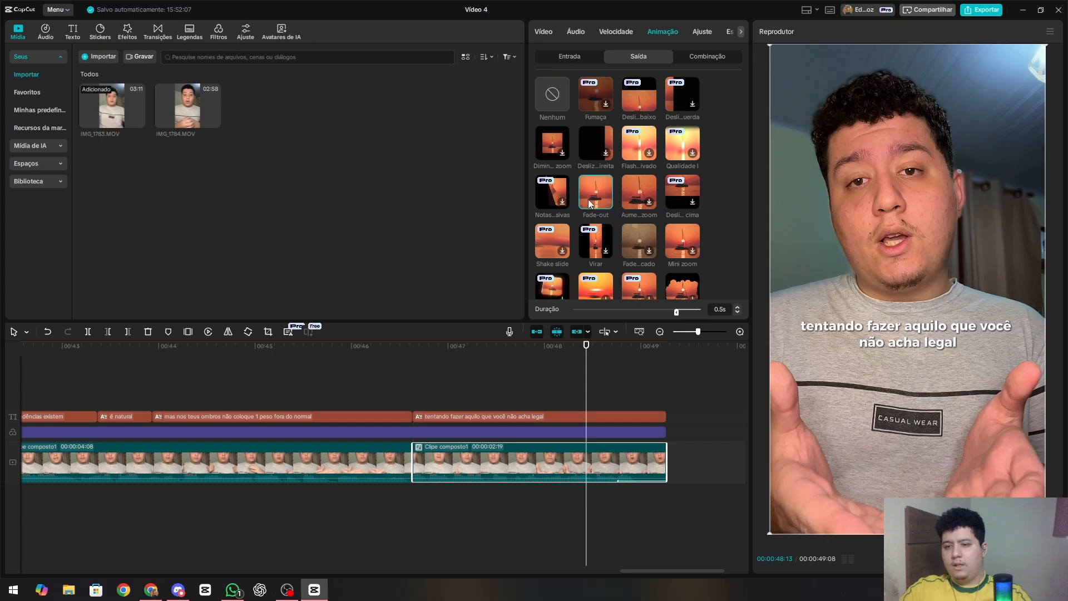
left_click(589, 199)
Apply the Fade-out exit animation to the last caption, "tentando fazer aquilo que você não acha legal", with a duration of 0.5s.
left_click(890, 362)
left_click(626, 31)
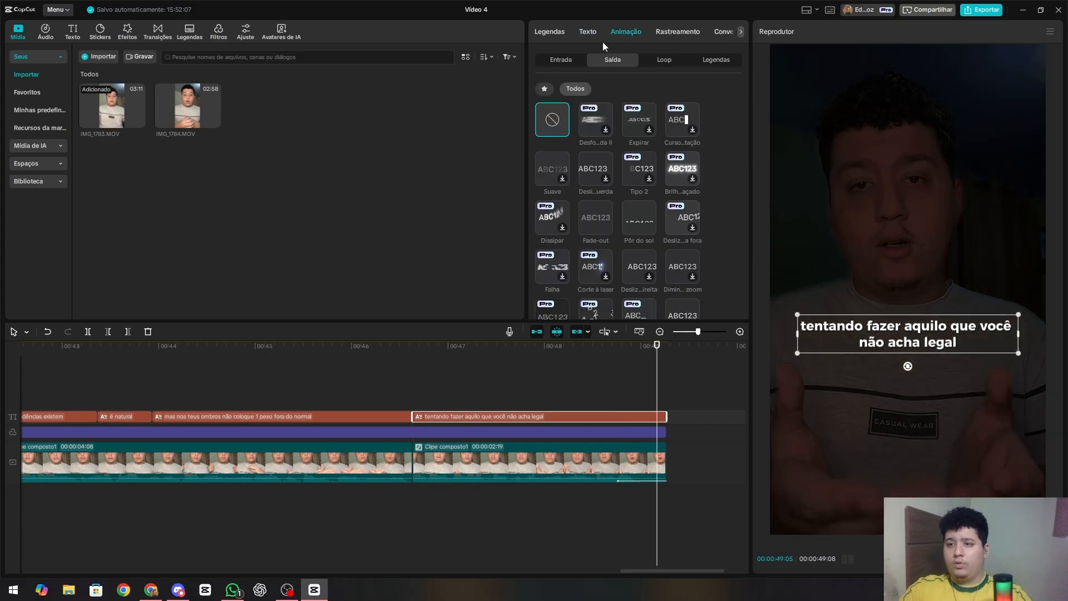
left_click(594, 210)
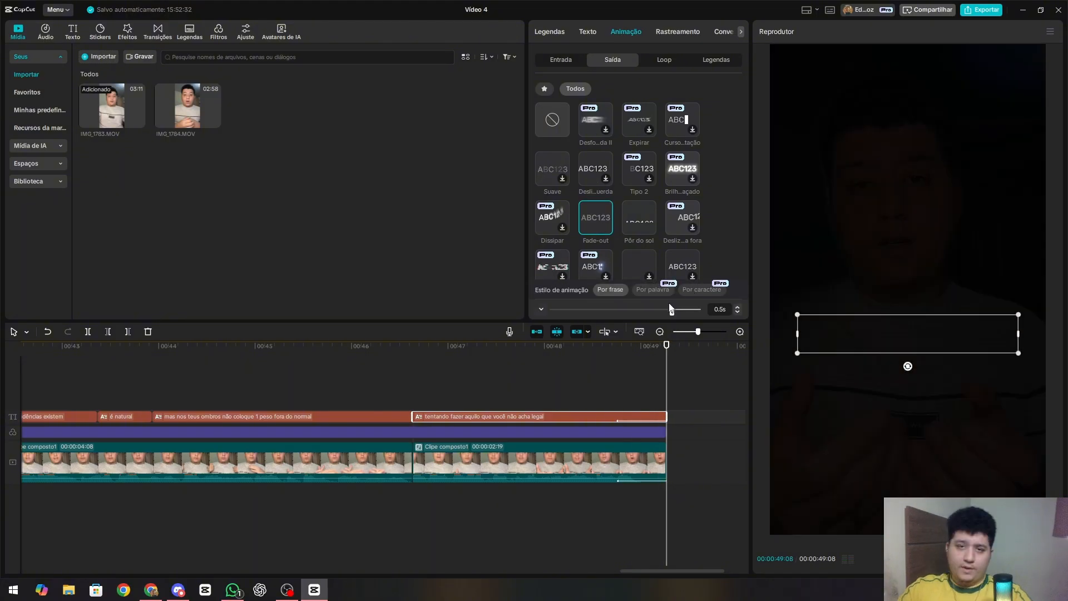
left_click(615, 386)
Turn off applying changes to all main captions, starting from the first caption of the video.
key("Home")
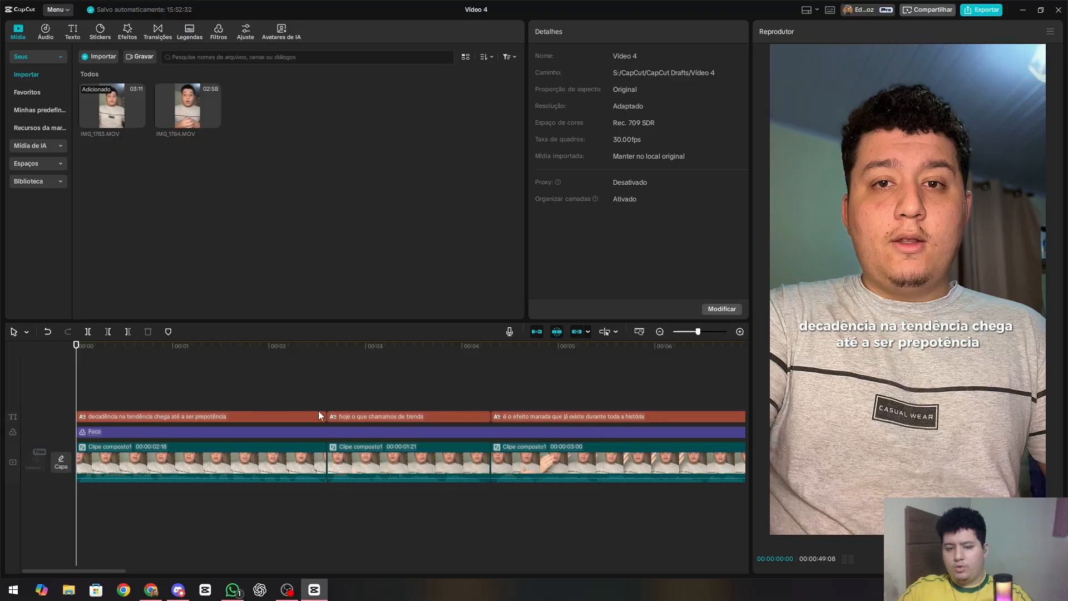
left_click(195, 416)
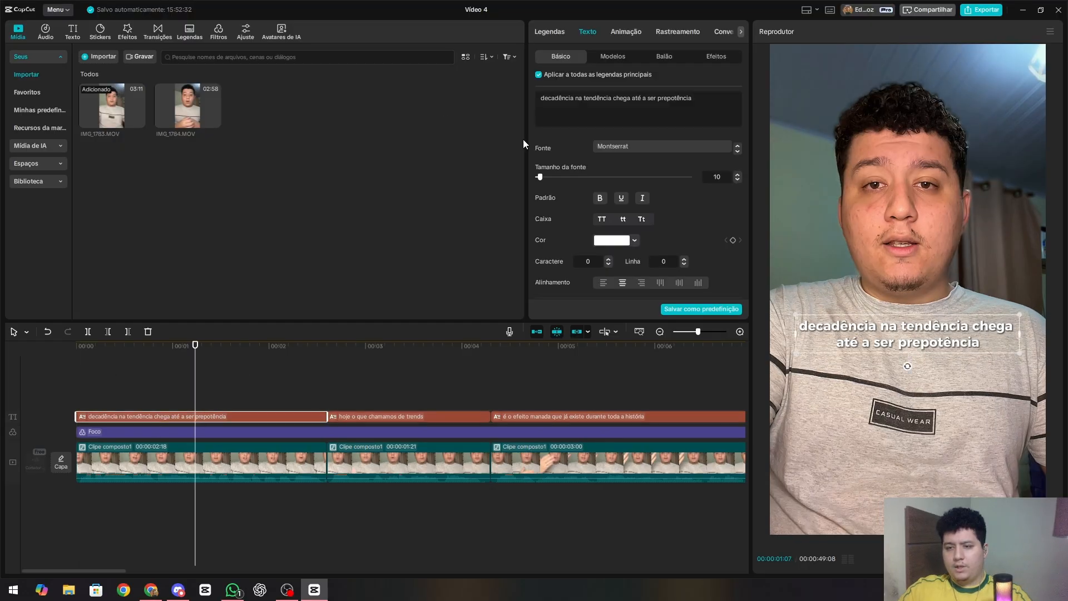
left_click(538, 75)
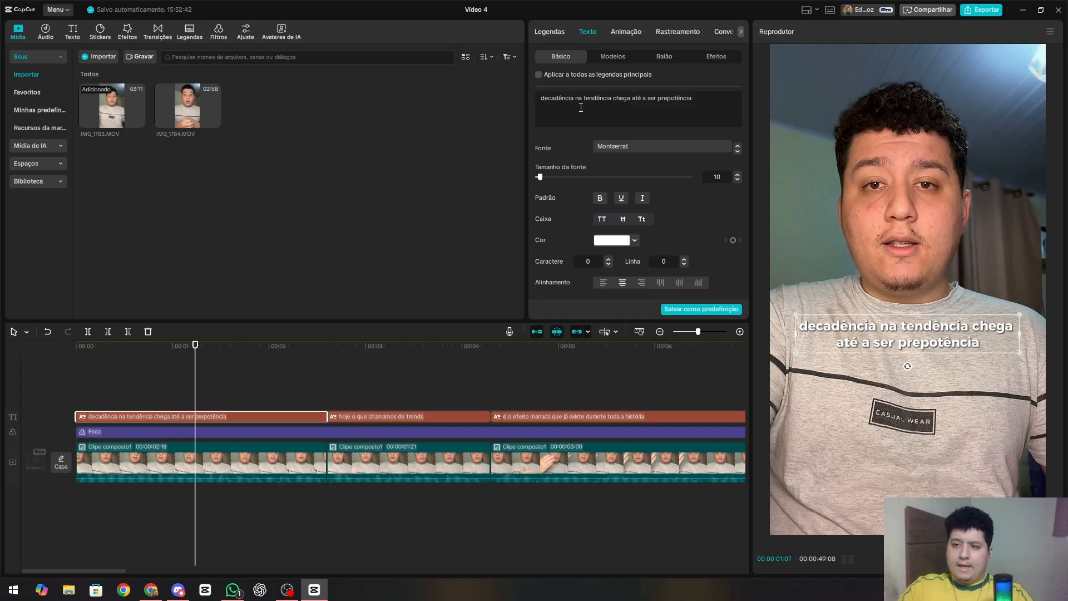
Split the first caption after "decadência na tendência" and add a period to the end of "chega até a ser prepotência".
left_click(560, 35)
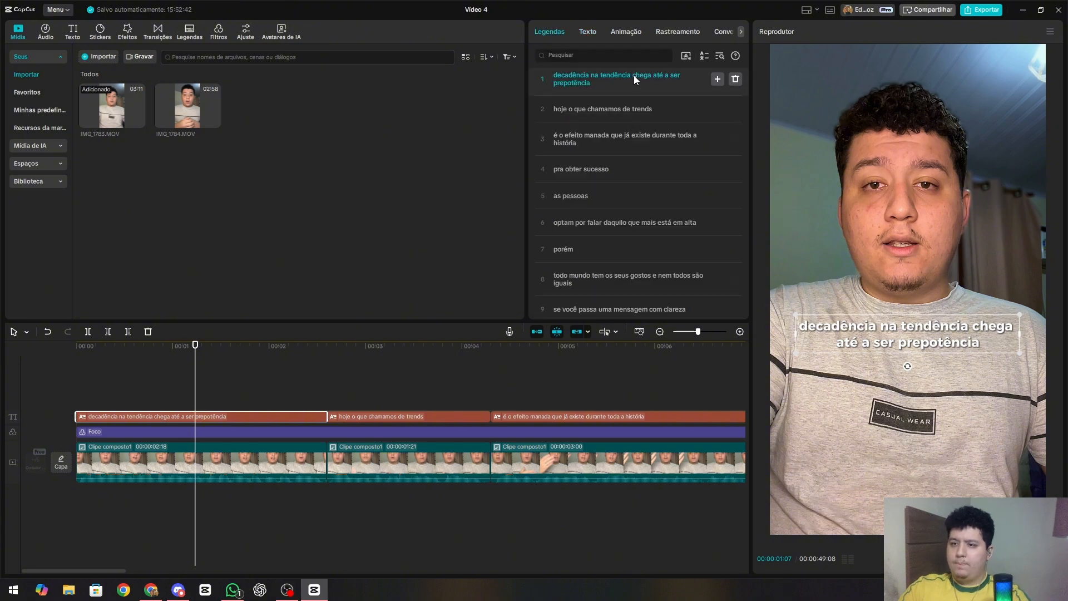
left_click(633, 75)
key("Return")
type(".")
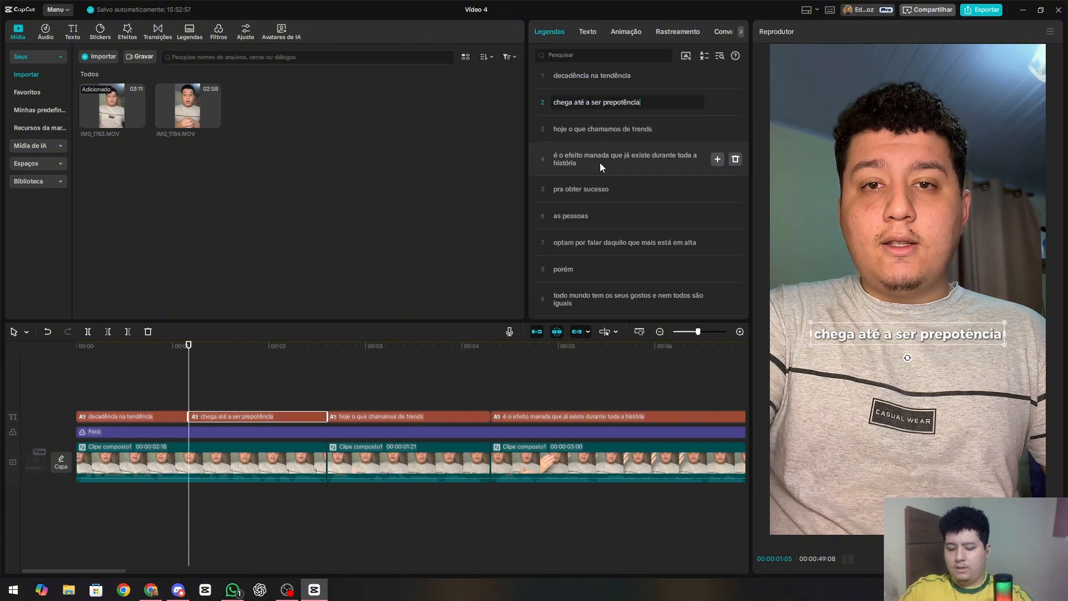
Put "chega até a ser prepotência." on its own track, extend "decadência na tendência" to the clip's end, and stack the two as centred lines.
left_click(207, 409)
left_click_drag(209, 413, 212, 401)
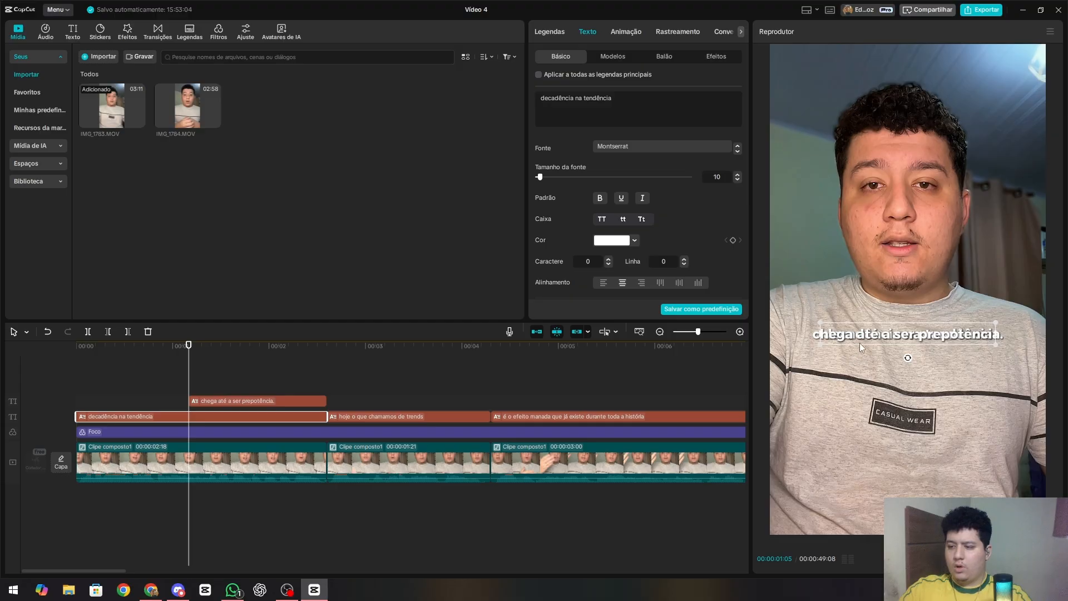
left_click_drag(884, 331, 884, 347)
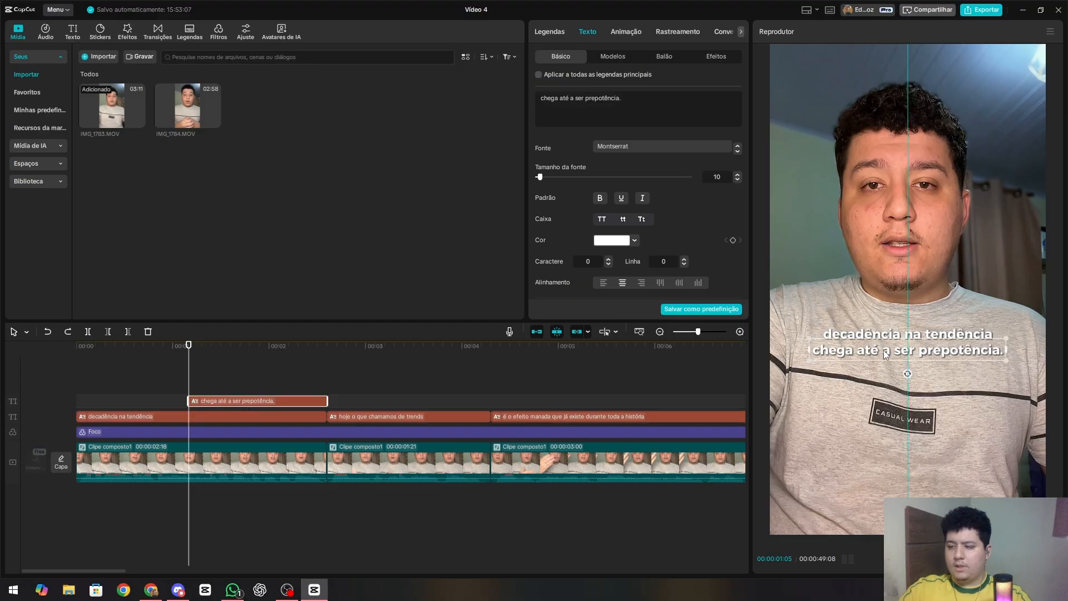
left_click(275, 384)
left_click(305, 423)
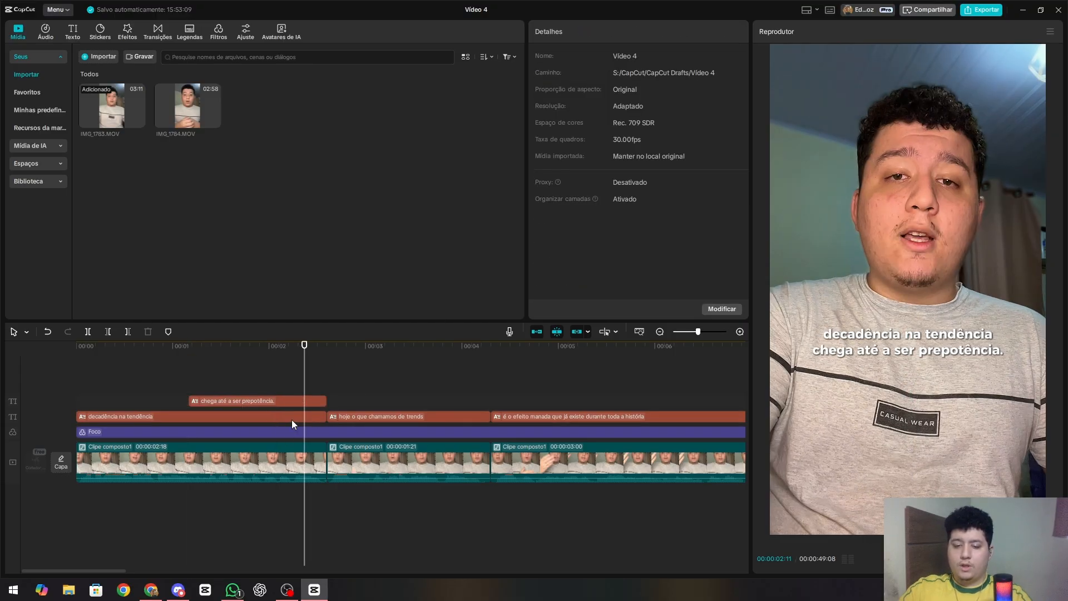
Set the font of the caption "decadência na tendência" to BebasNeue.
left_click(231, 418)
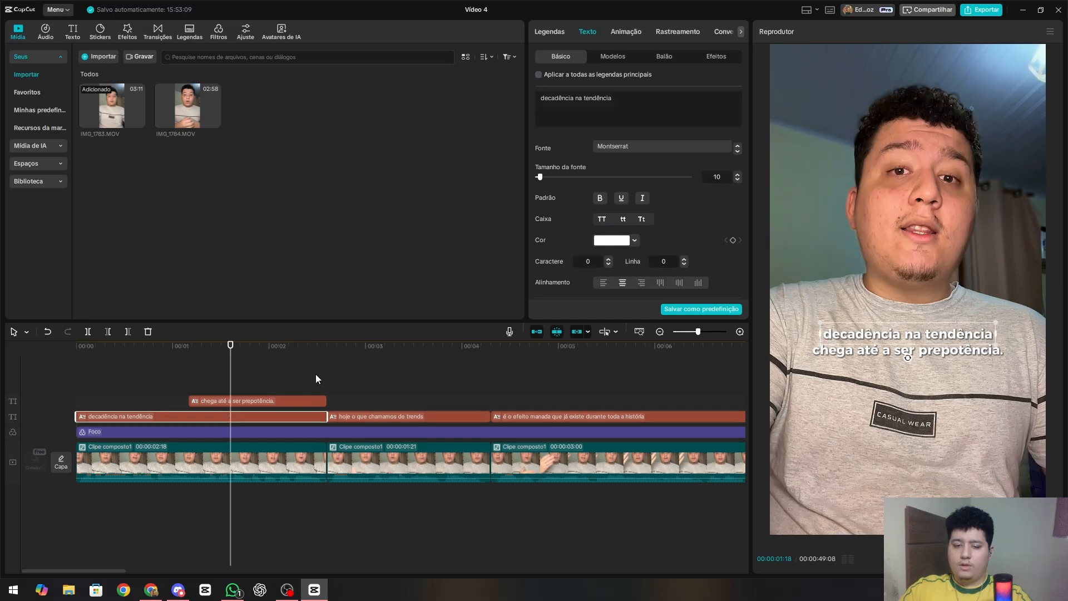
left_click(662, 146)
scroll(667, 222, "down", 10)
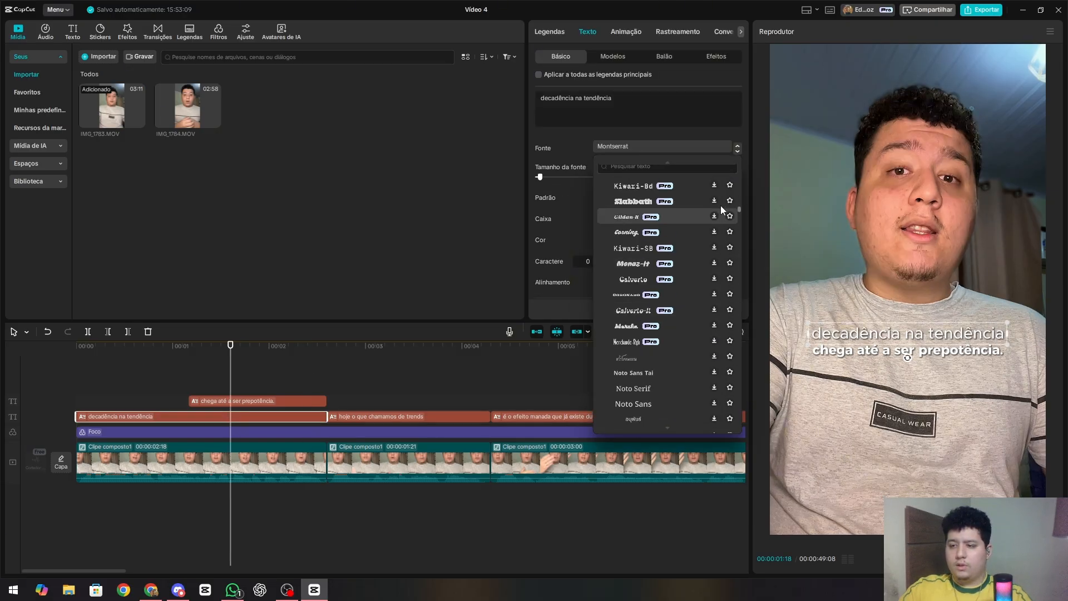
scroll(625, 286, "up", 10)
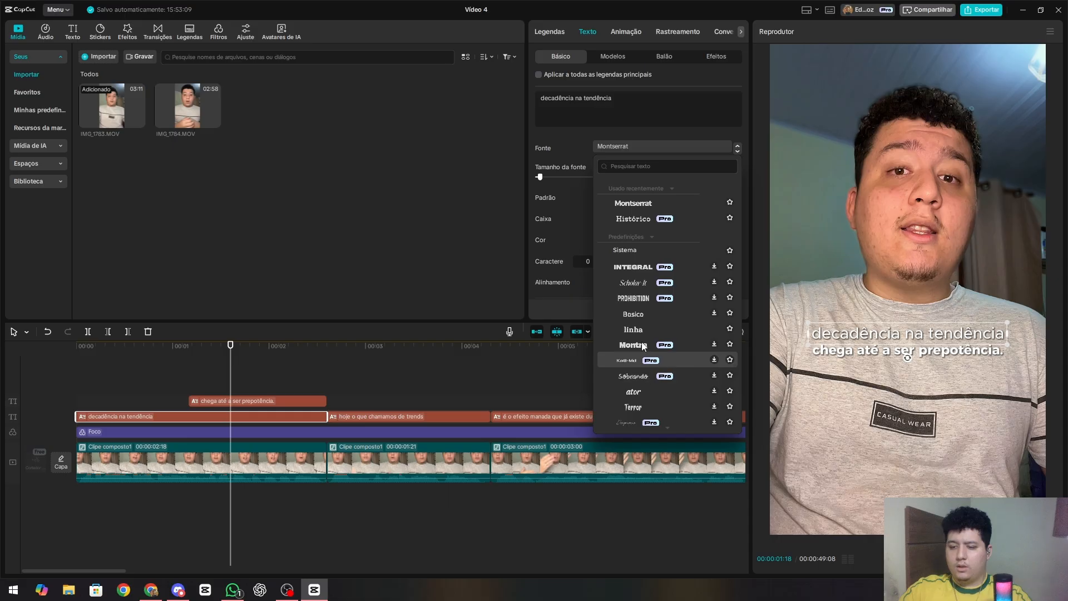
left_click(646, 166)
type("bebas")
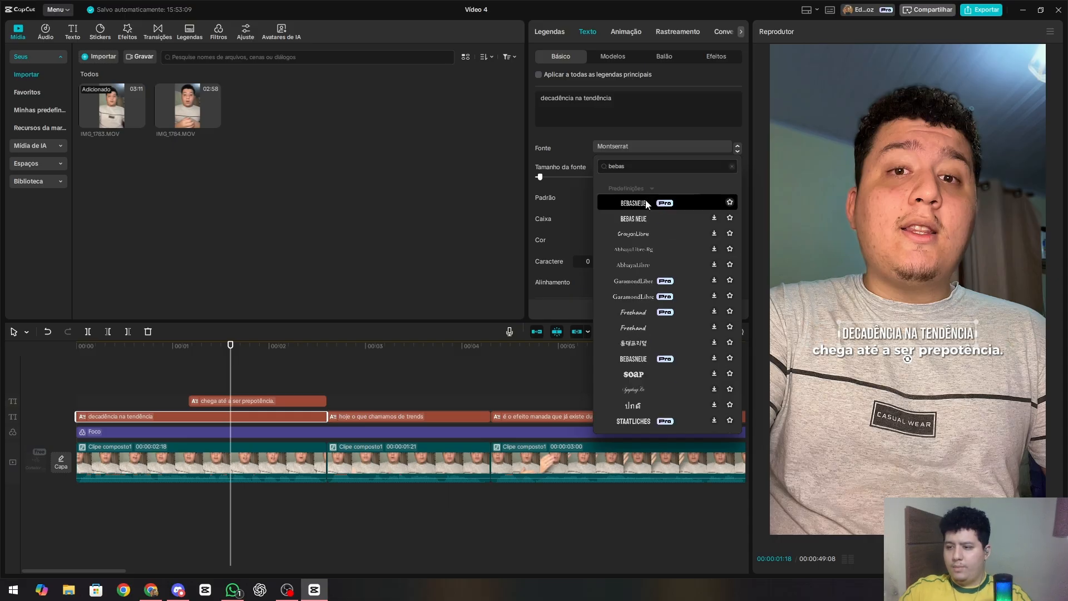
left_click(646, 203)
Set the font of the caption "chega até a ser prepotência." to Histórico.
left_click(860, 351)
left_click(615, 147)
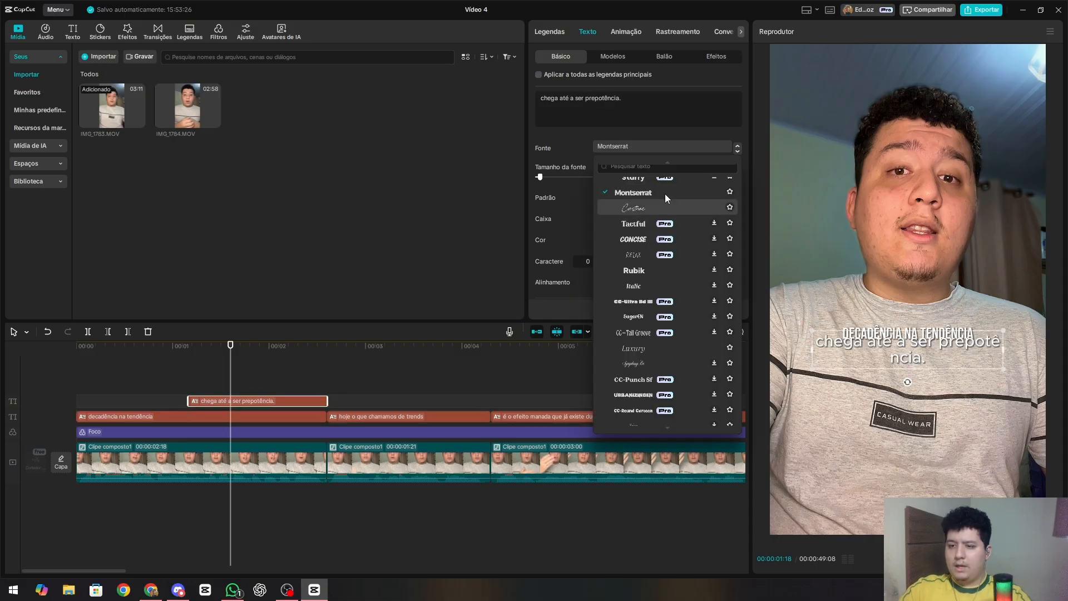
scroll(726, 196, "up", 8)
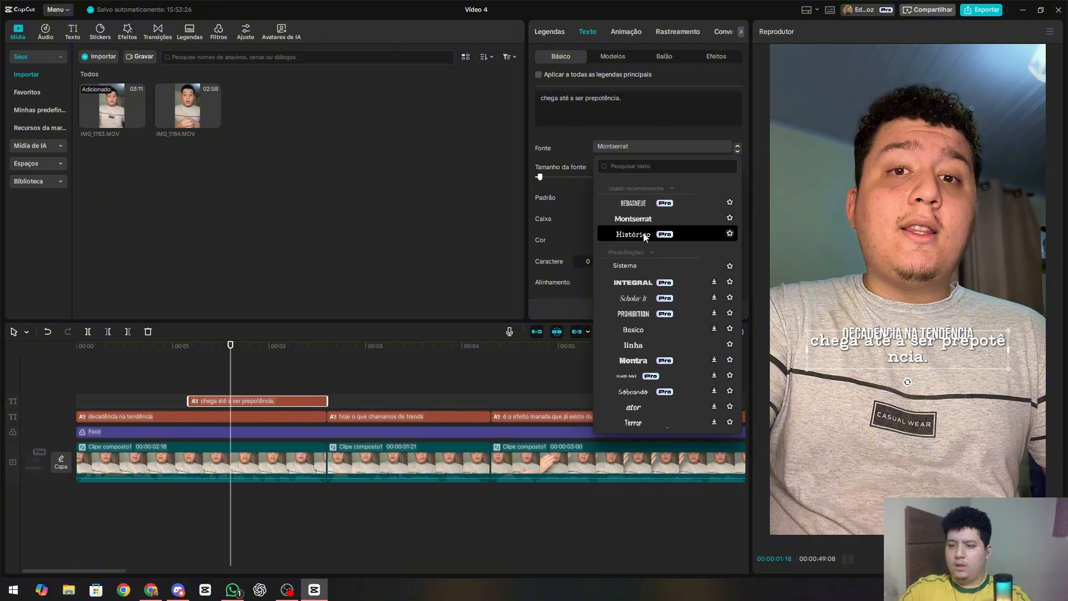
left_click(646, 234)
Enlarge the caption "decadência na tendência" and raise it clear of the second line, then return to the video's start.
left_click(912, 340)
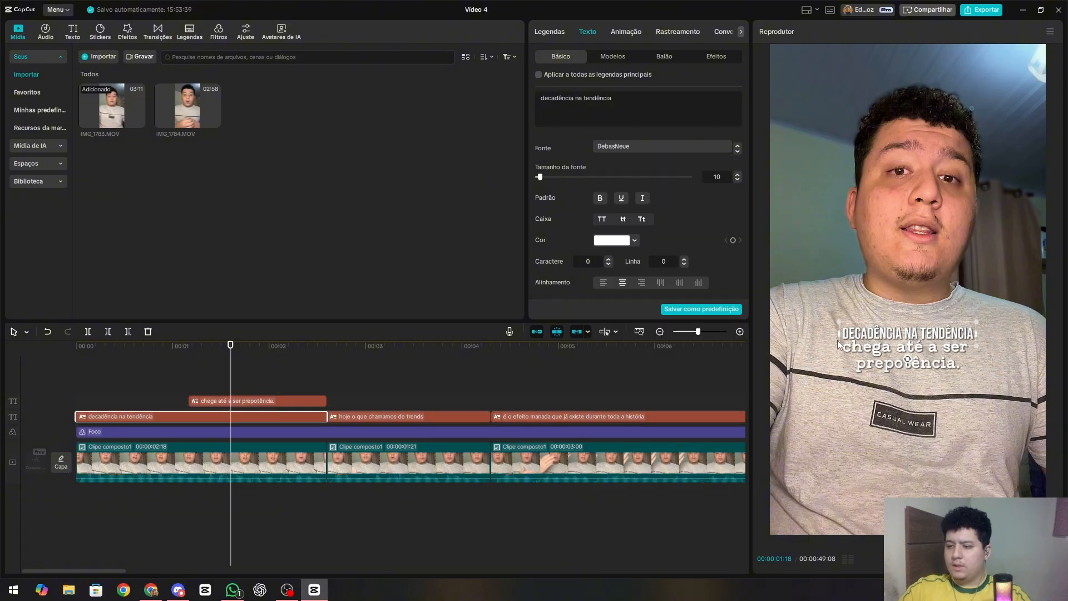
left_click_drag(838, 344, 816, 333)
left_click(883, 368)
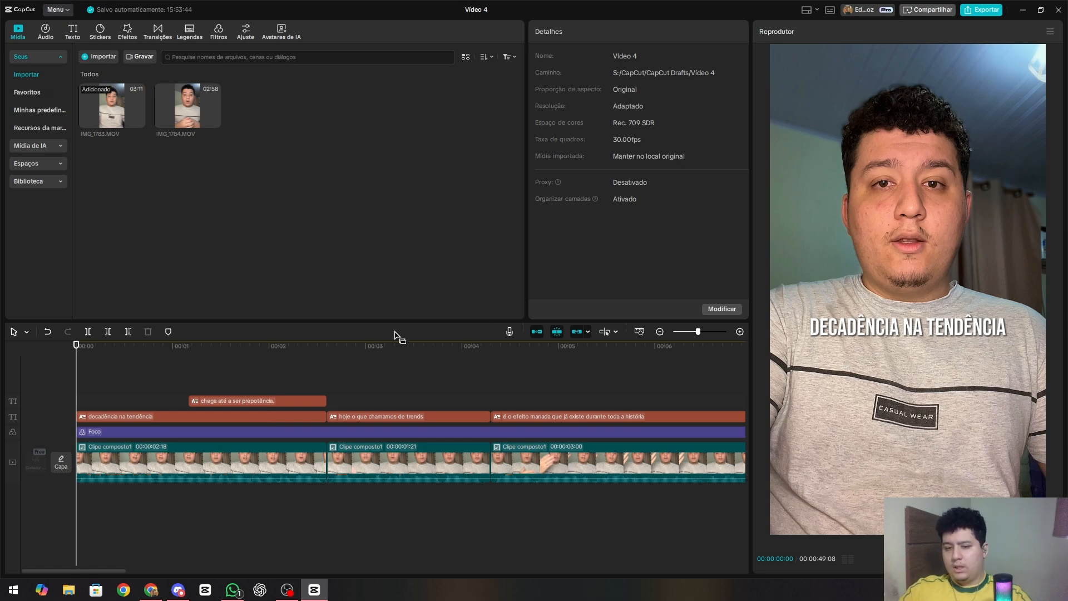
left_click_drag(282, 372, 76, 396)
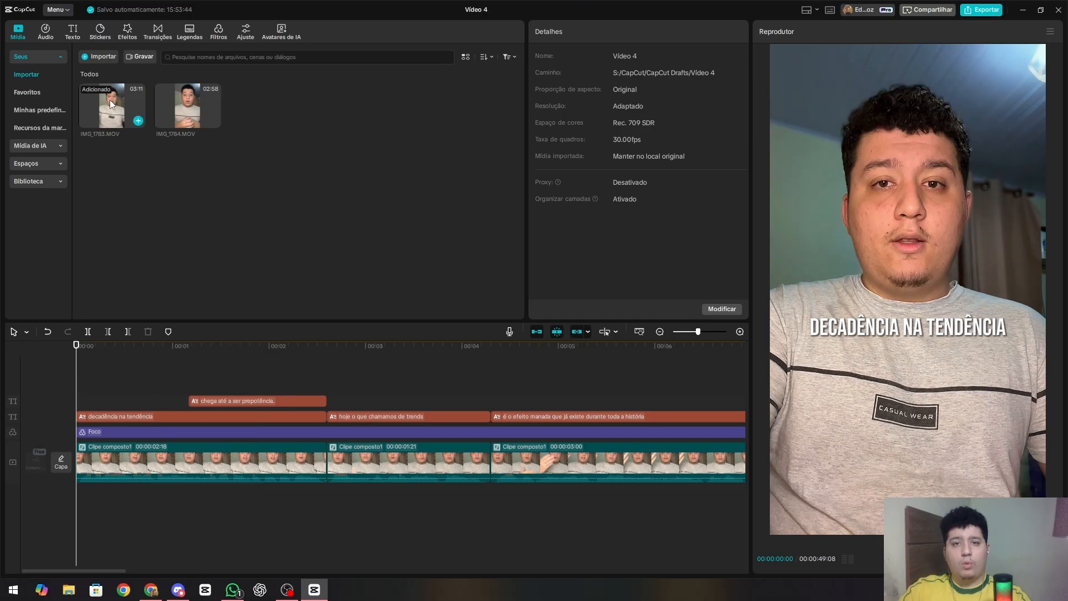
Import the black vertical image 1c5be0b0e… from Fundos Ilustrativos, place it above the main video, and extend it to 00:00:49:08.
left_click(86, 62)
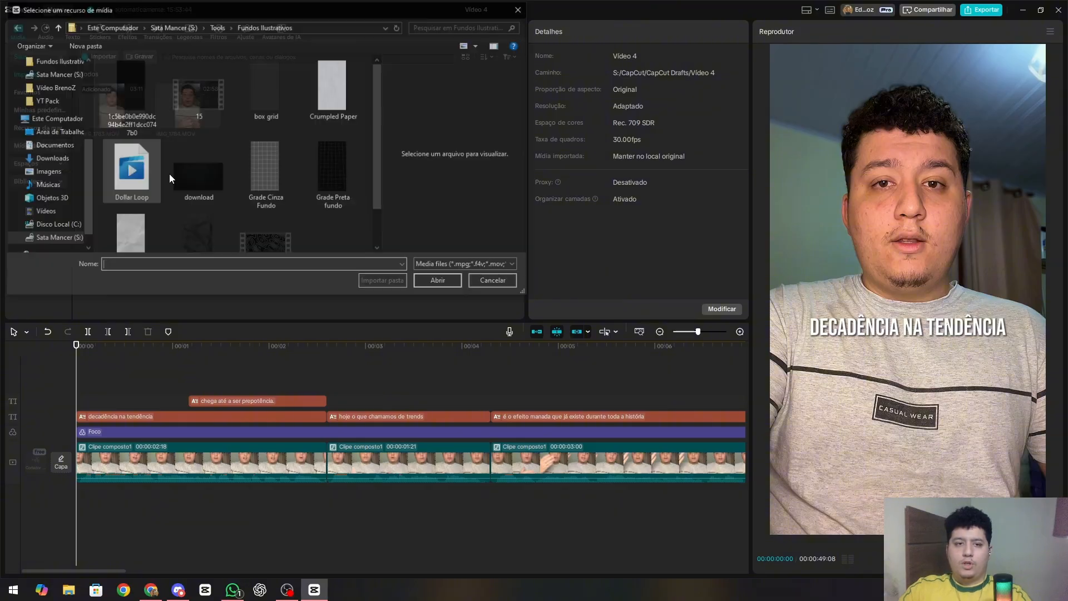
double_click(129, 100)
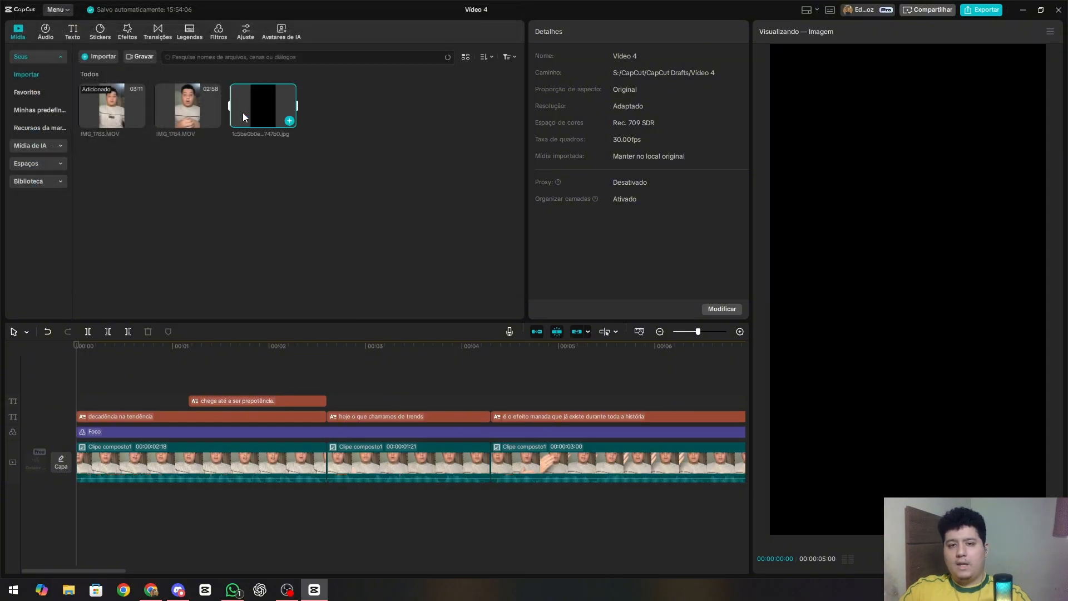
left_click_drag(242, 113, 83, 445)
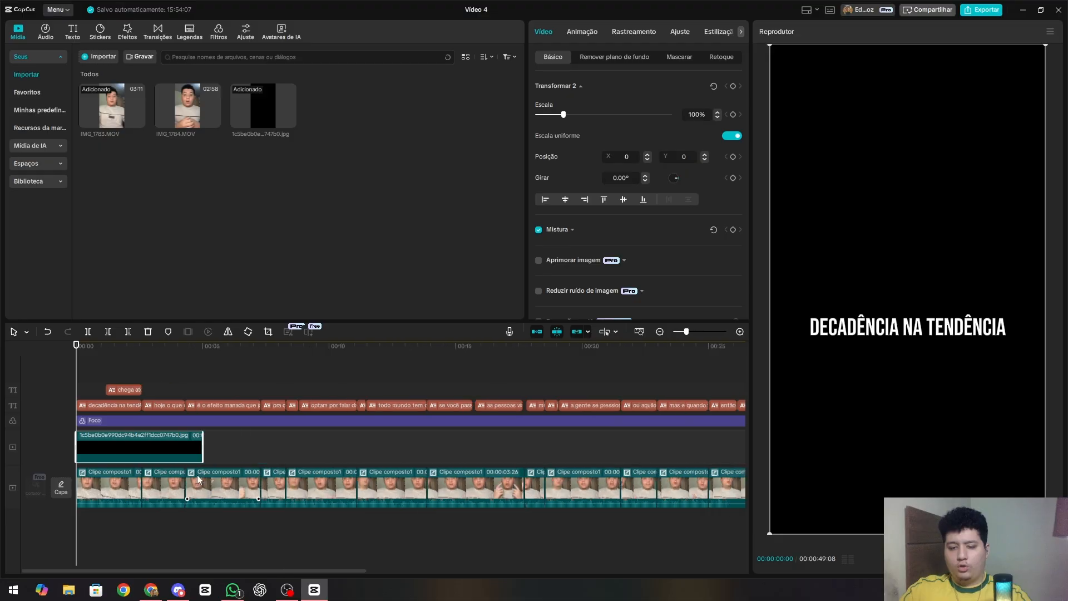
scroll(198, 479, "down", 4)
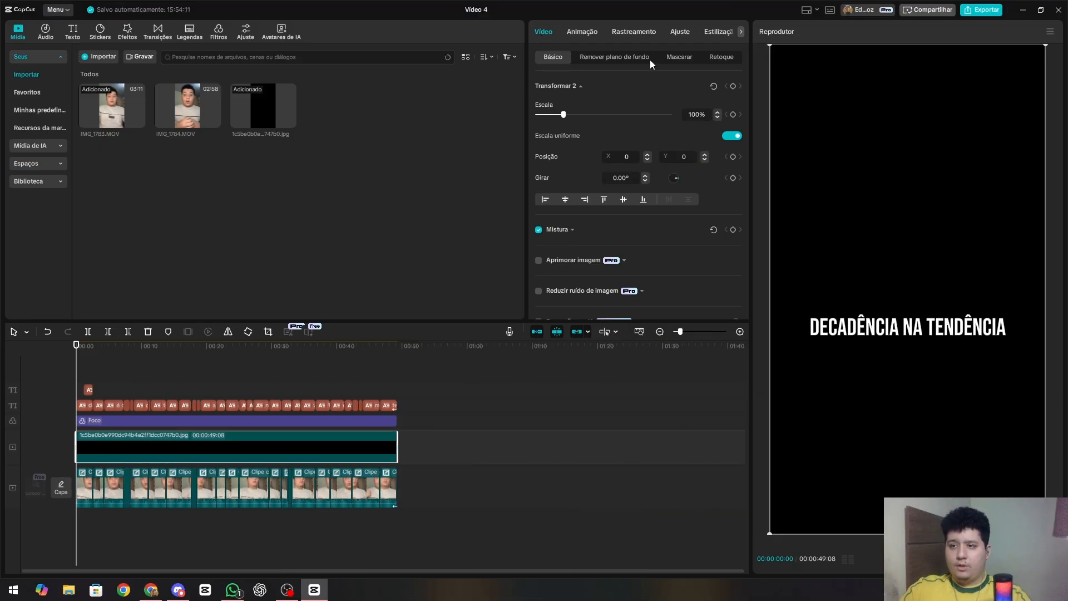
Apply a feathered Película mask to the black image and move the mask down to Y -634.
left_click(679, 57)
left_click(598, 103)
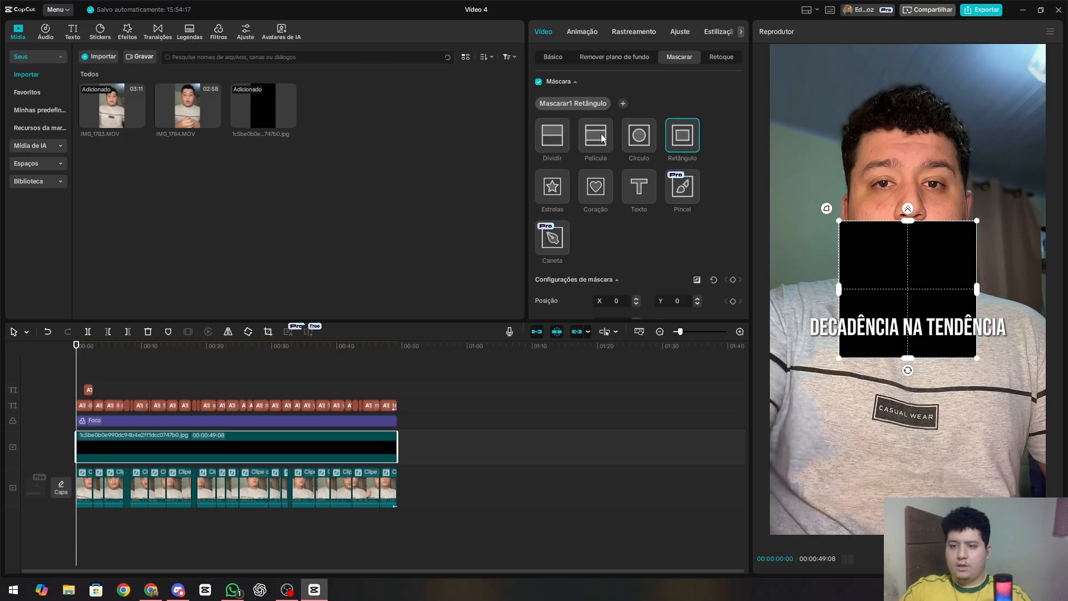
left_click(598, 136)
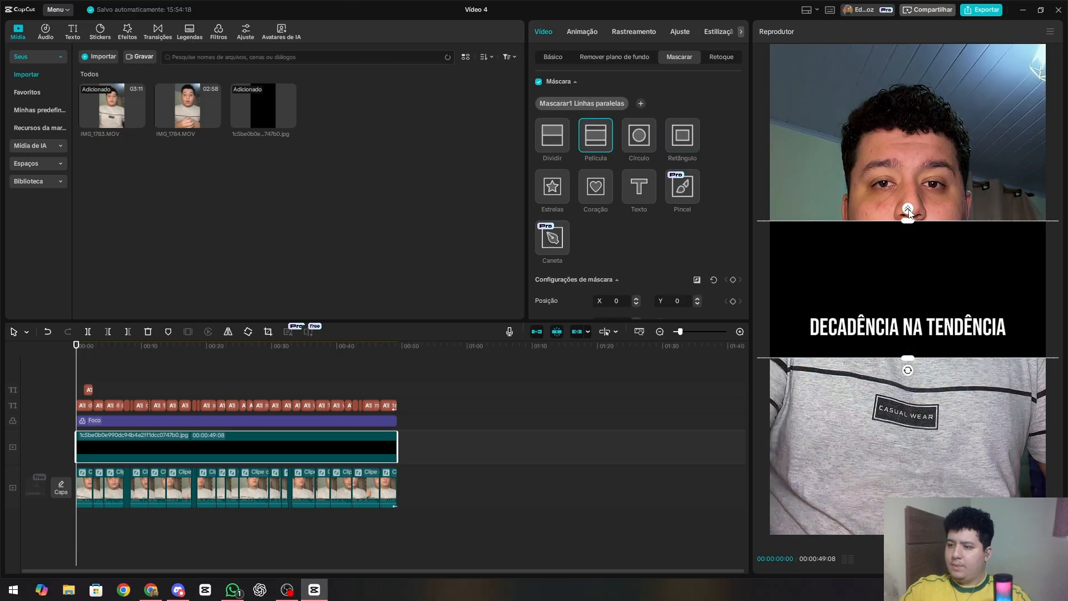
left_click_drag(908, 211, 911, 89)
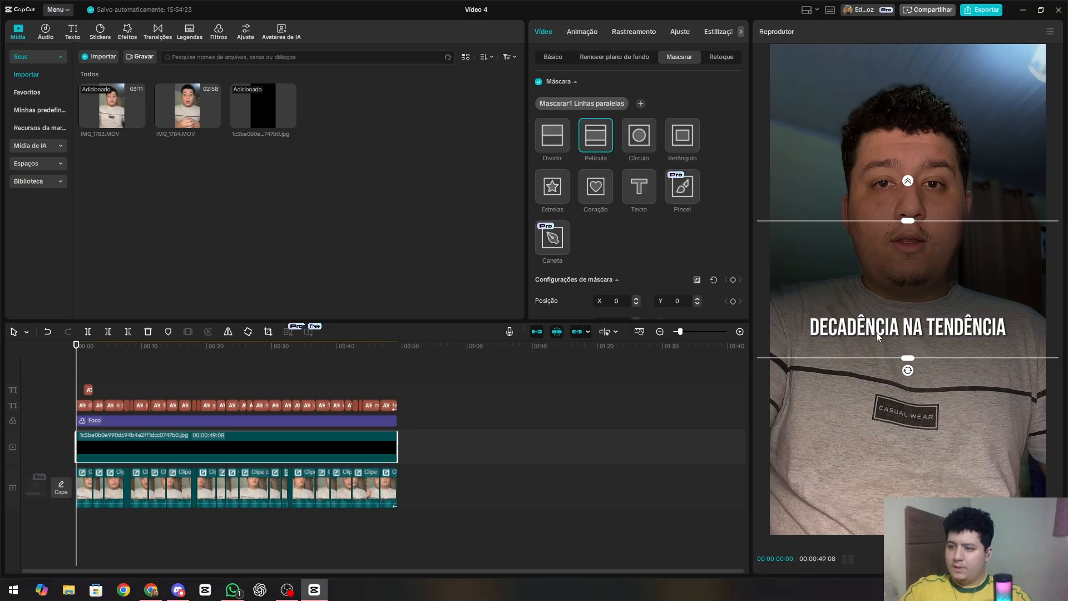
left_click_drag(879, 247, 857, 484)
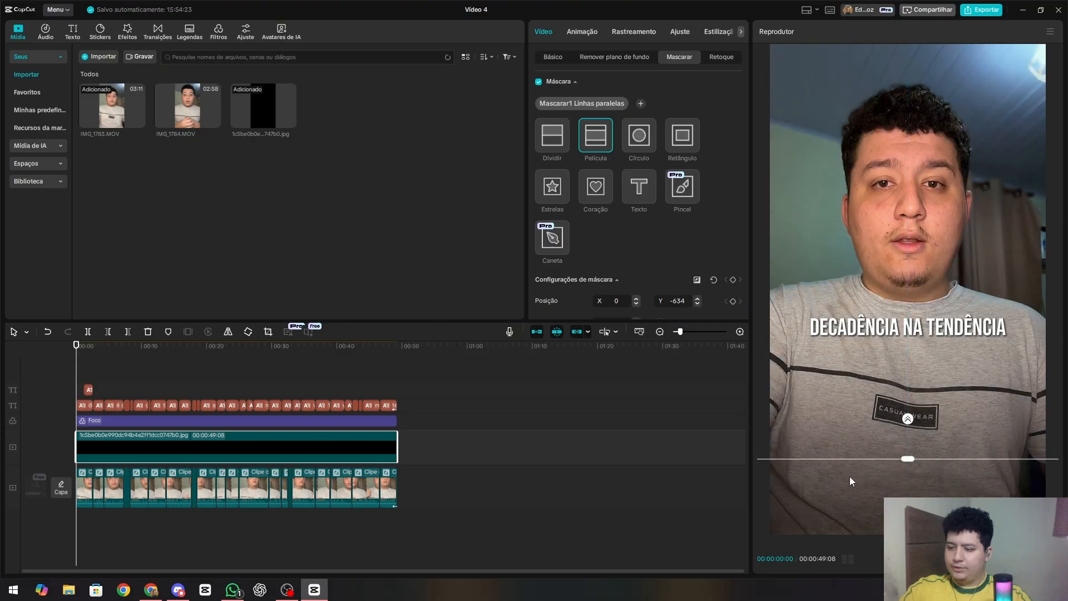
Move the black image down to Y -564 and play the opening to check the shading behind the captions.
left_click(563, 58)
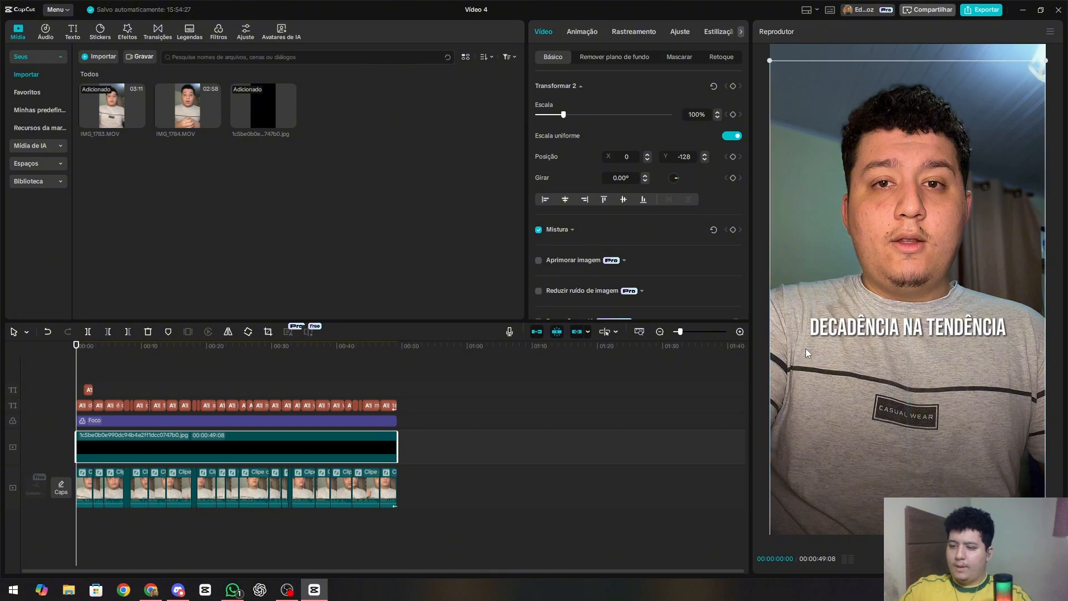
mouse_move(824, 405)
left_mouse_down()
mouse_move(828, 422)
mouse_move(828, 408)
left_mouse_up()
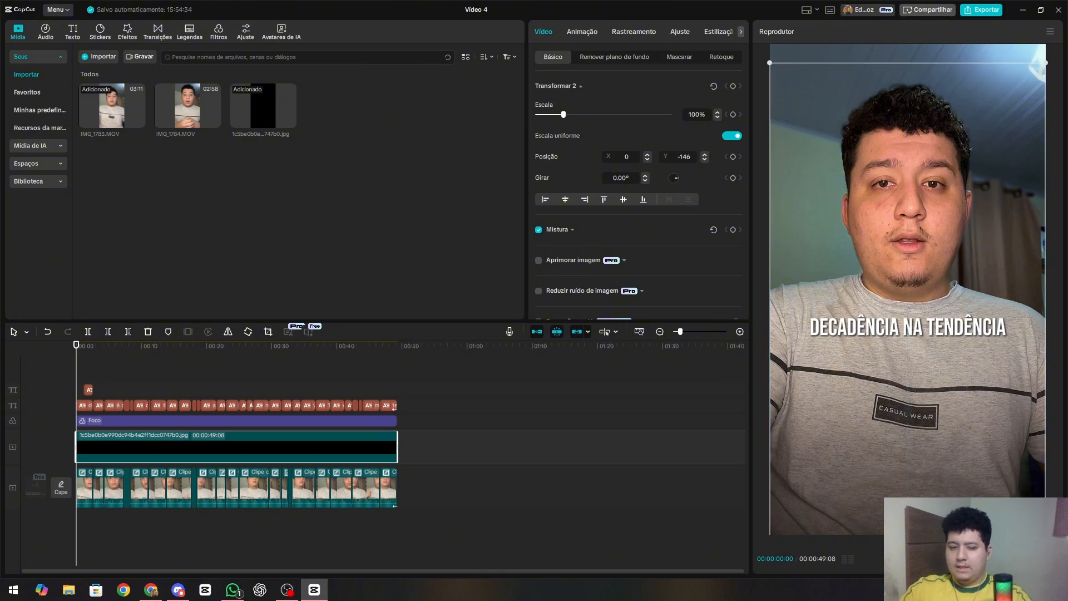
scroll(174, 386, "up", 3)
scroll(168, 386, "up", 3)
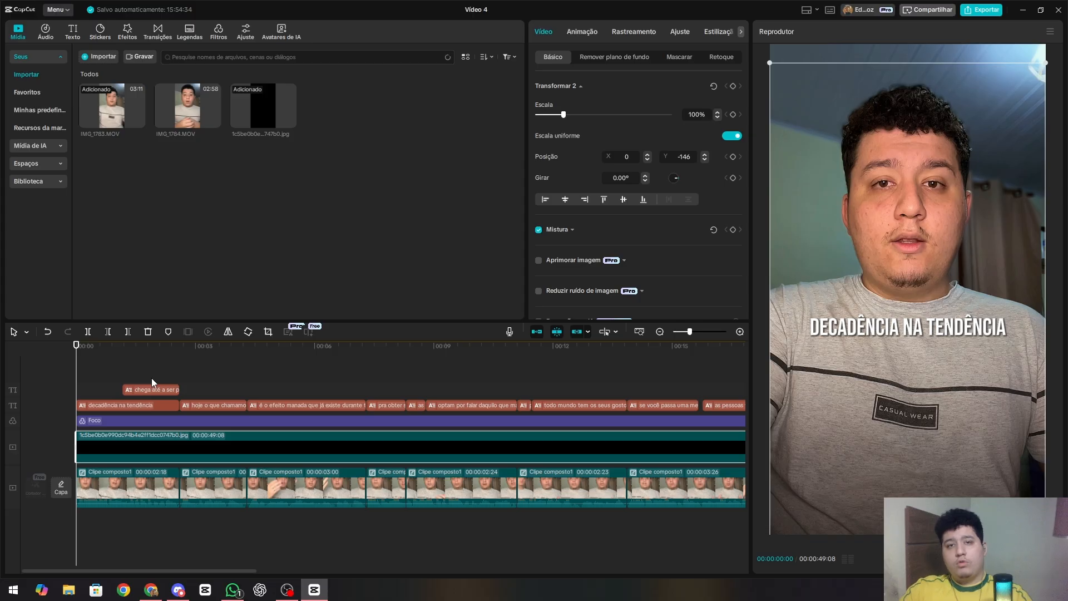
left_click_drag(893, 427, 894, 441)
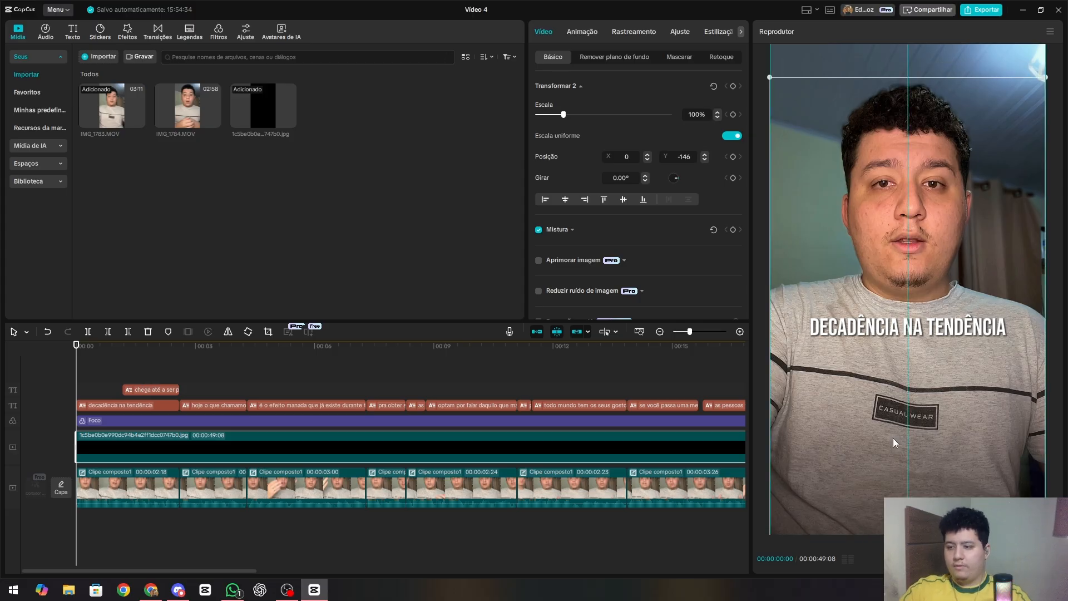
left_click(156, 370)
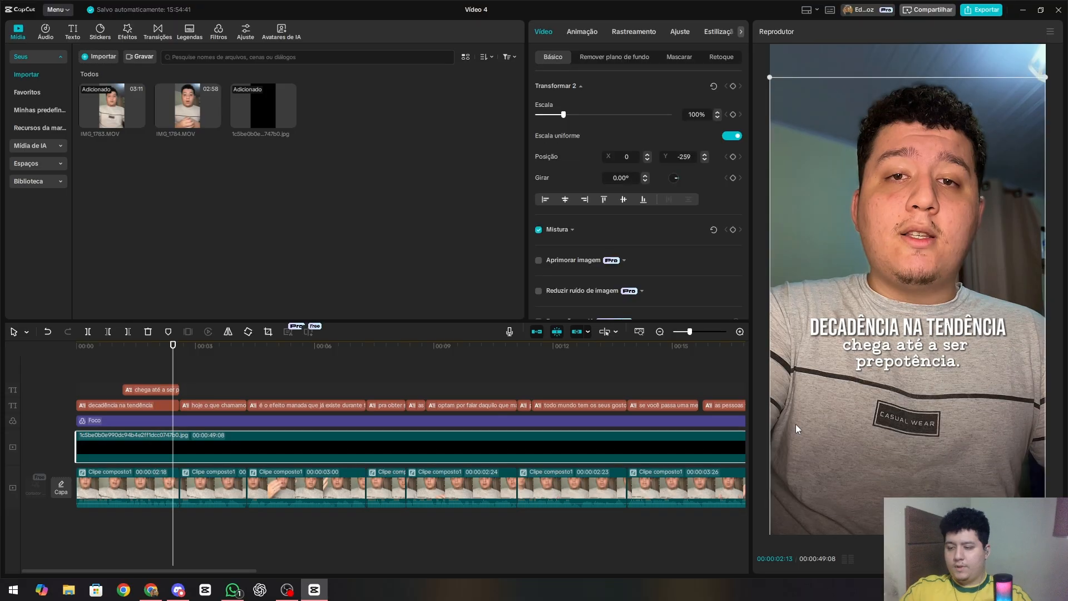
left_click_drag(795, 424, 793, 463)
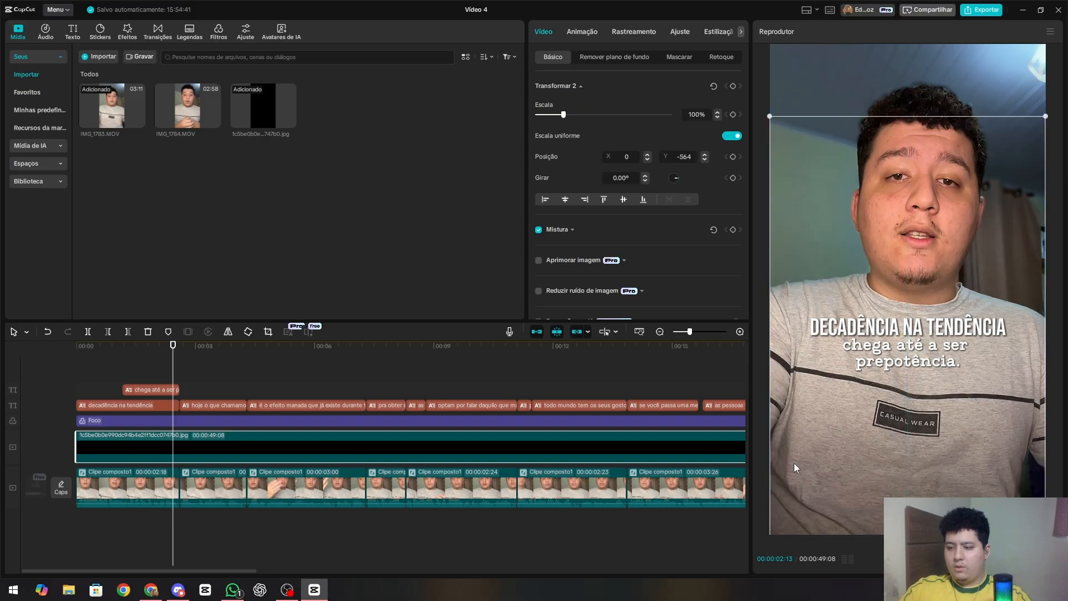
key("space")
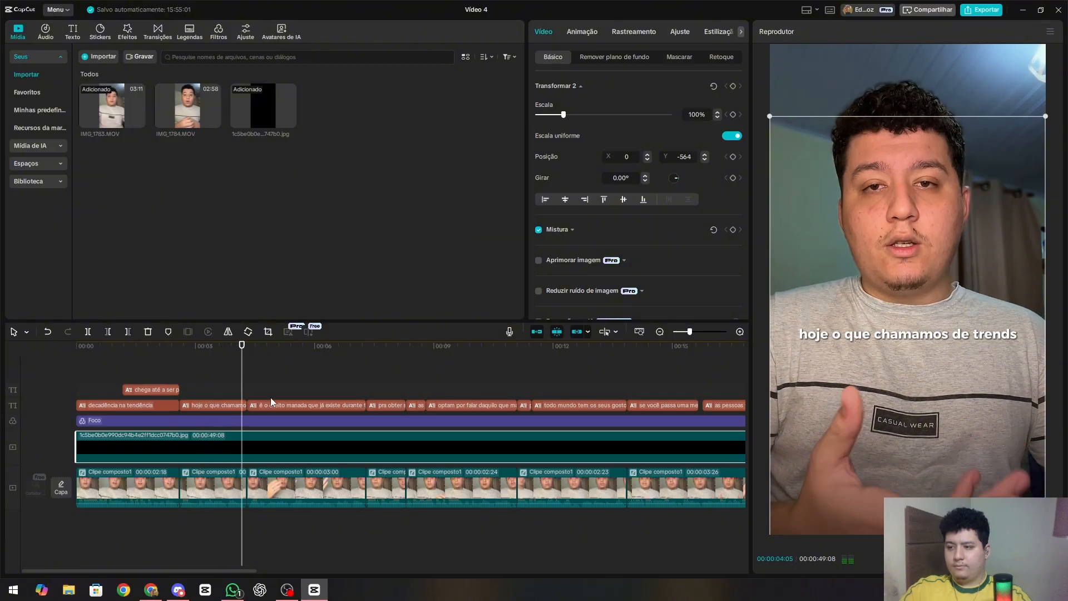
Try Fade-out and Fade-in on the caption "chega até a ser prepotência." and apply the Mini zoom entrance animation.
left_click(139, 389)
left_click(625, 32)
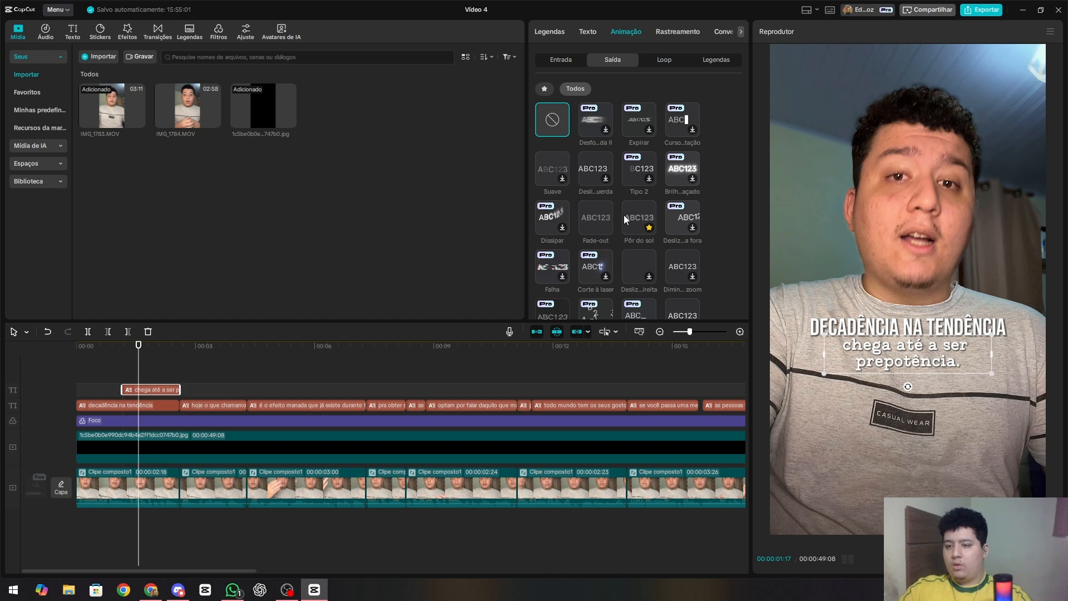
left_click(595, 217)
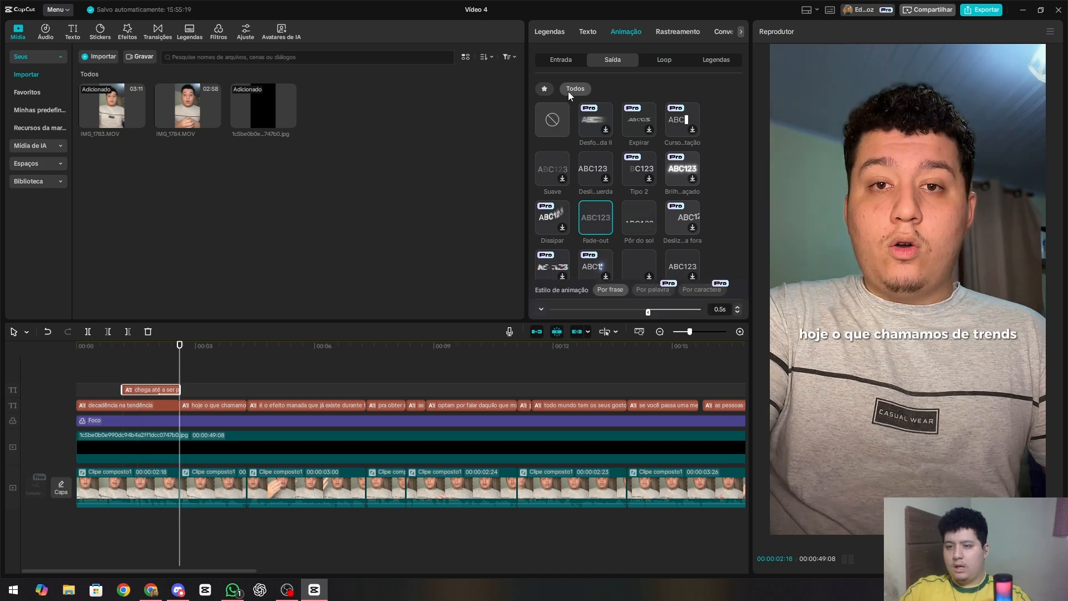
left_click(561, 59)
left_click(597, 217)
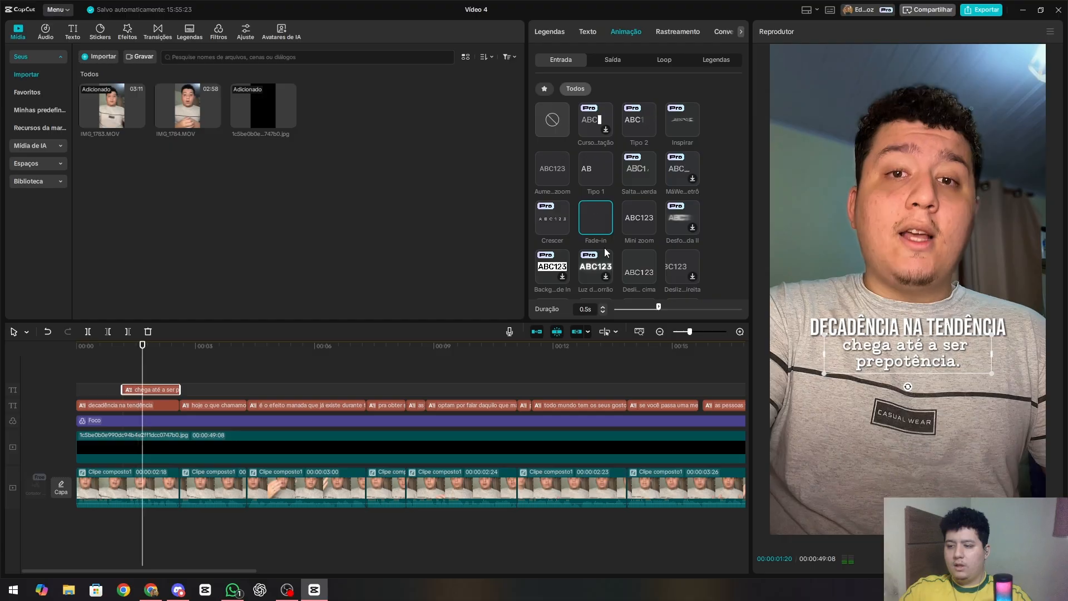
left_click(627, 216)
Try a slide entrance on the caption "decadência na tendência" and apply the Fade-in entrance animation instead.
left_click(153, 406)
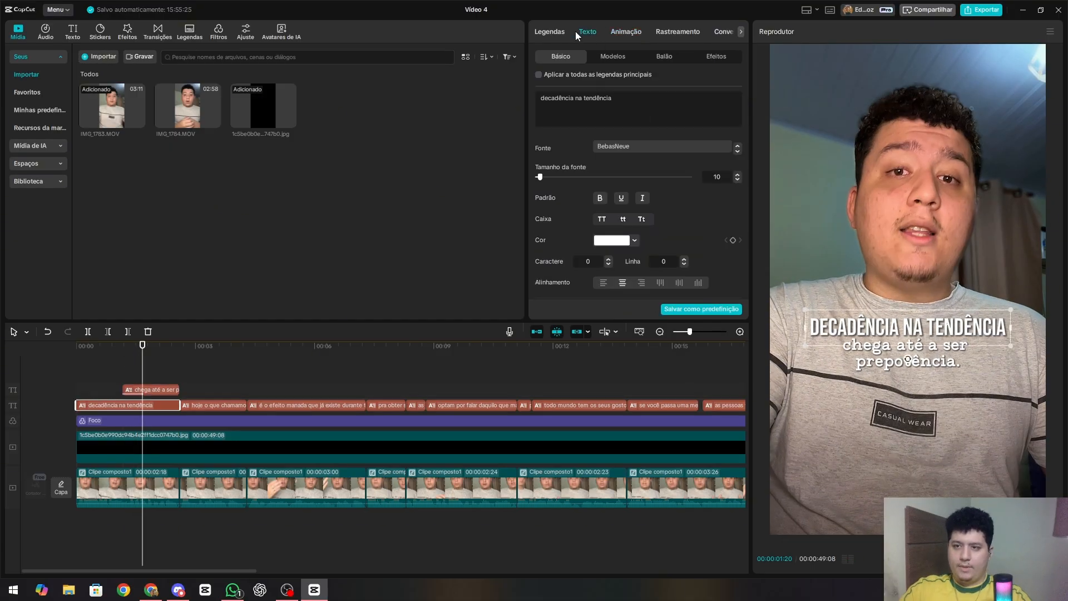
left_click(625, 34)
scroll(673, 161, "down", 2)
left_click(682, 165)
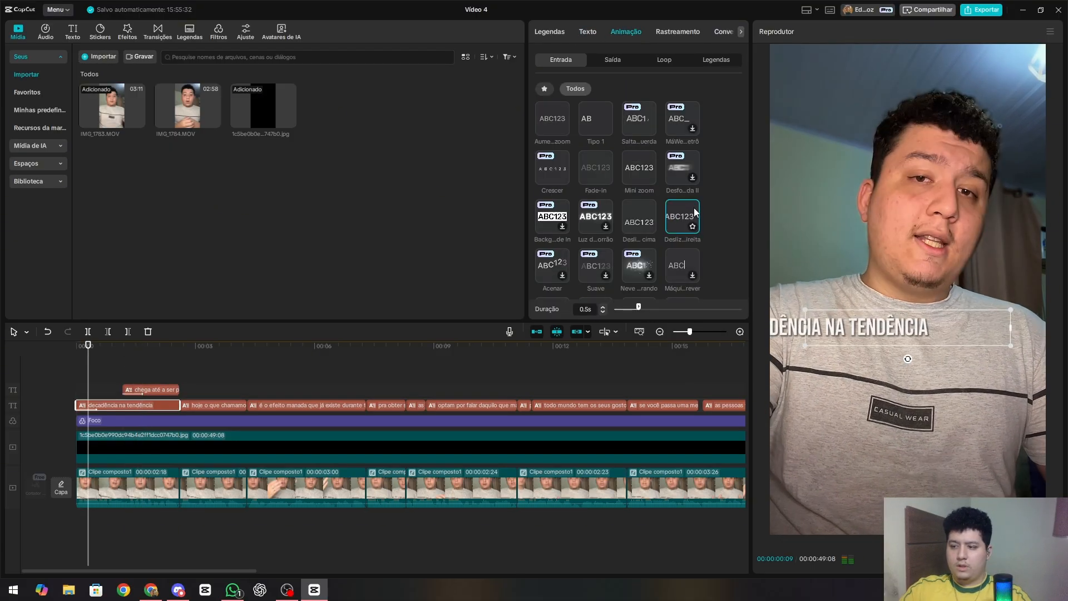
scroll(556, 110, "up", 1)
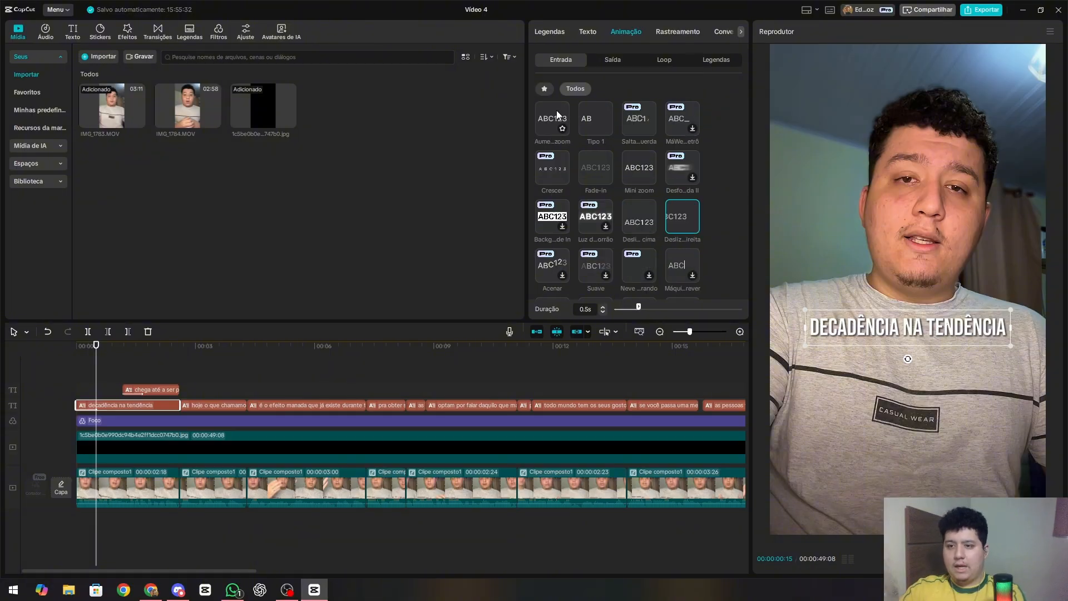
left_click(591, 170)
Lengthen the Fade-in animation of the caption "decadência na tendência" to 1.0 s.
left_click(603, 308)
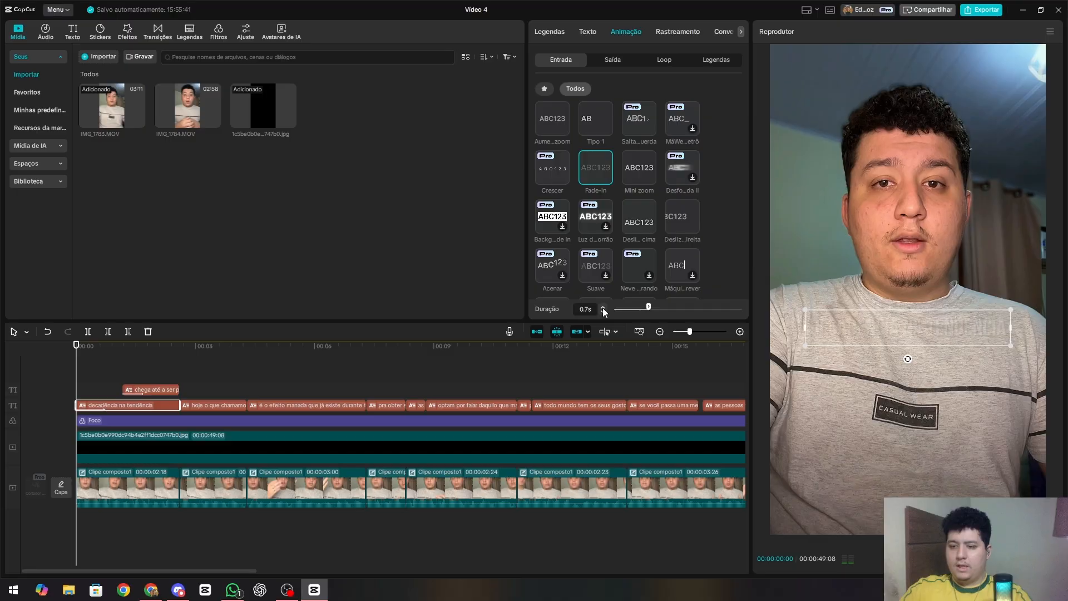
left_click(603, 308)
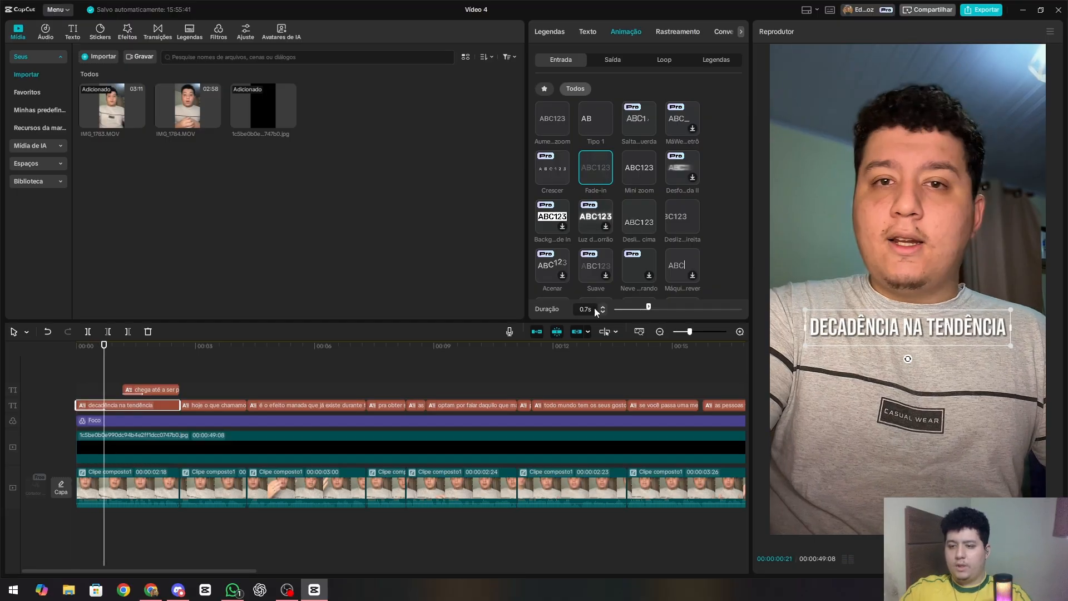
left_click(604, 306)
left_click(604, 306)
left_click(604, 306)
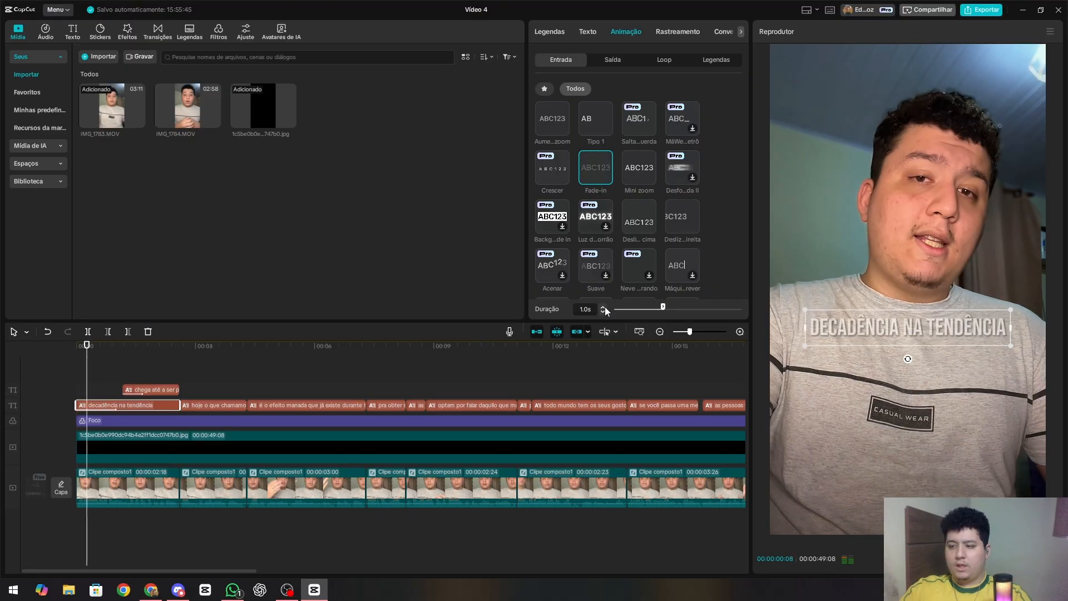
Set the Mini zoom entrance duration of the caption "chega até a ser prepotência." to 0.7 s.
left_click(603, 311)
left_click(604, 311)
left_click(603, 311)
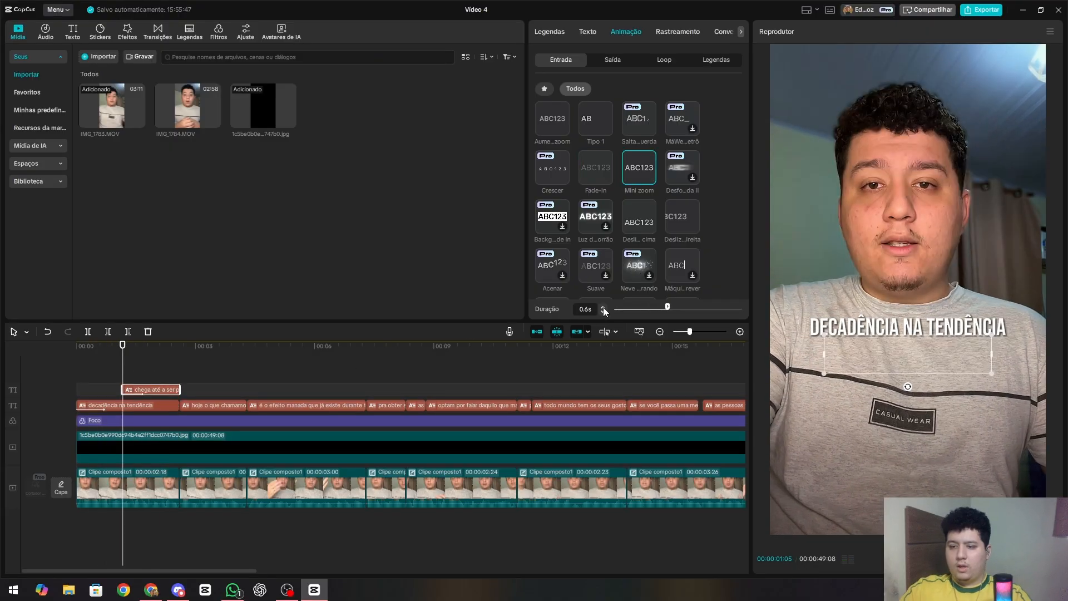
left_click(603, 307)
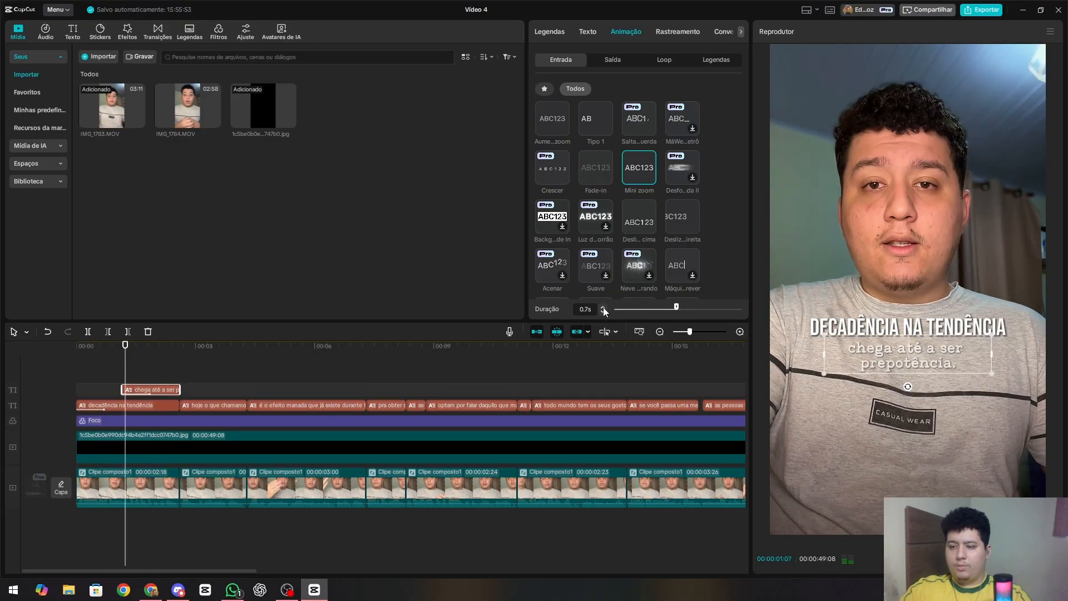
Import the Filmburn Texture 06 video from the "+ usadas" folder and place it above the captions over the first cut.
left_click(189, 381)
key("ctrl+i")
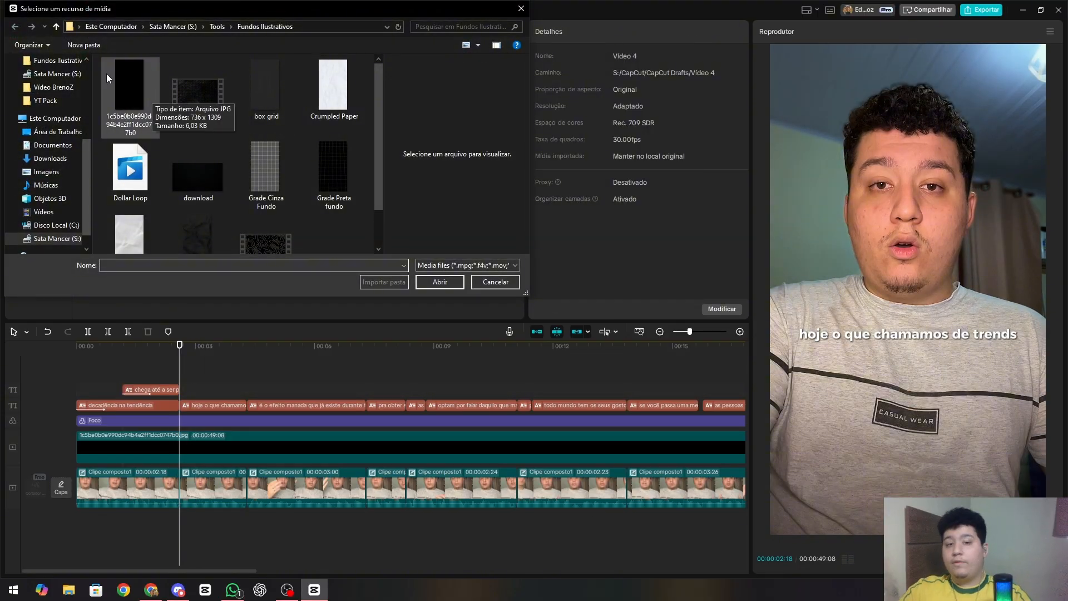
scroll(61, 122, "up", 3)
left_click(61, 122)
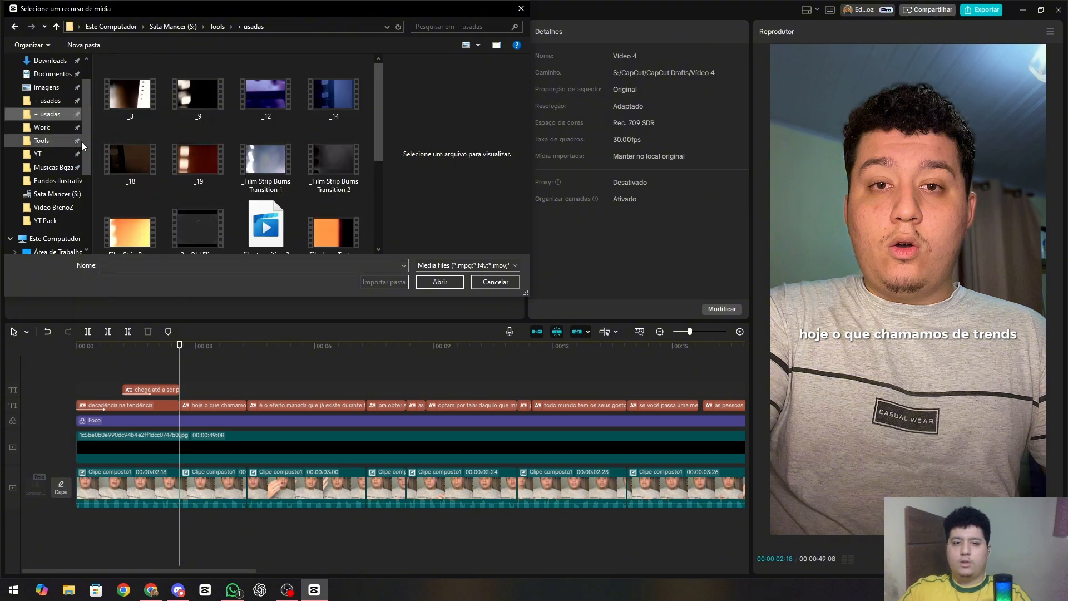
scroll(166, 162, "down", 3)
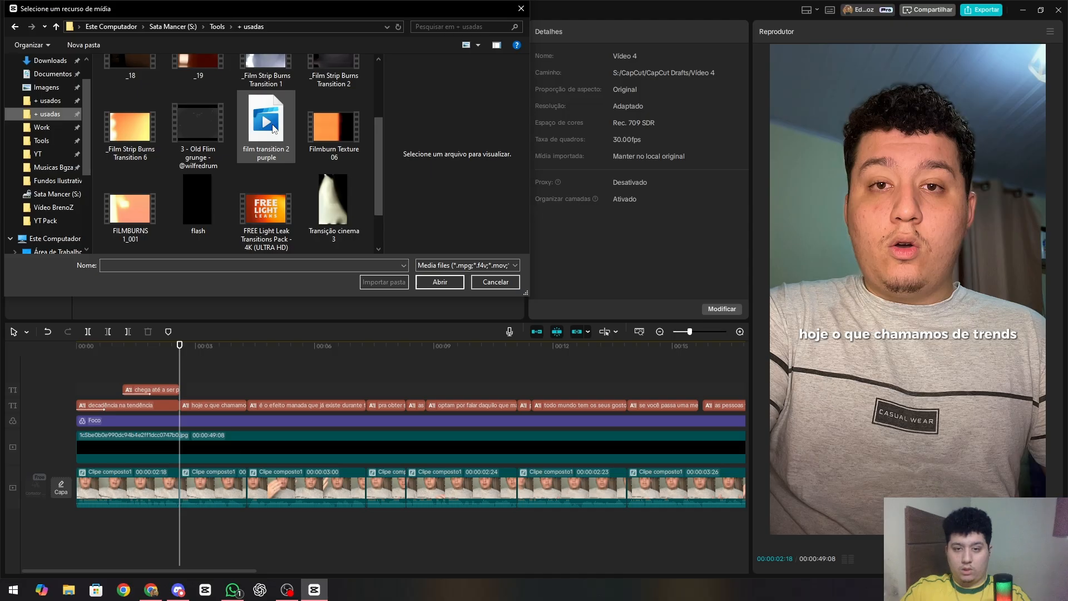
double_click(332, 119)
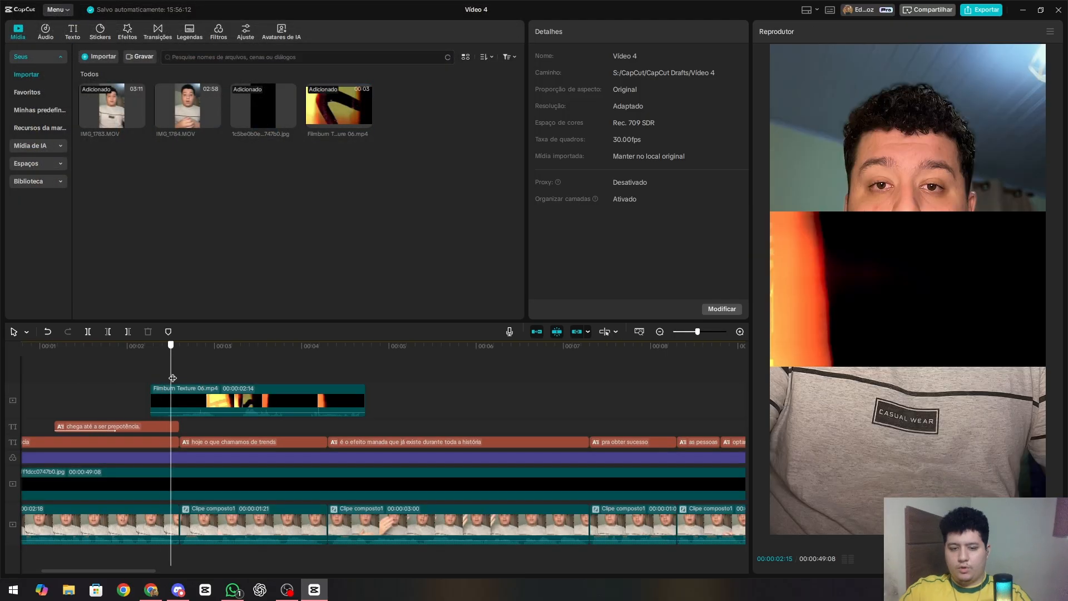
Trim the start and end of the Filmburn Texture 06 clip to a short burst around the first cut.
key("Left")
key("Left")
key("Left")
left_click(192, 390)
key("q")
left_click(219, 374)
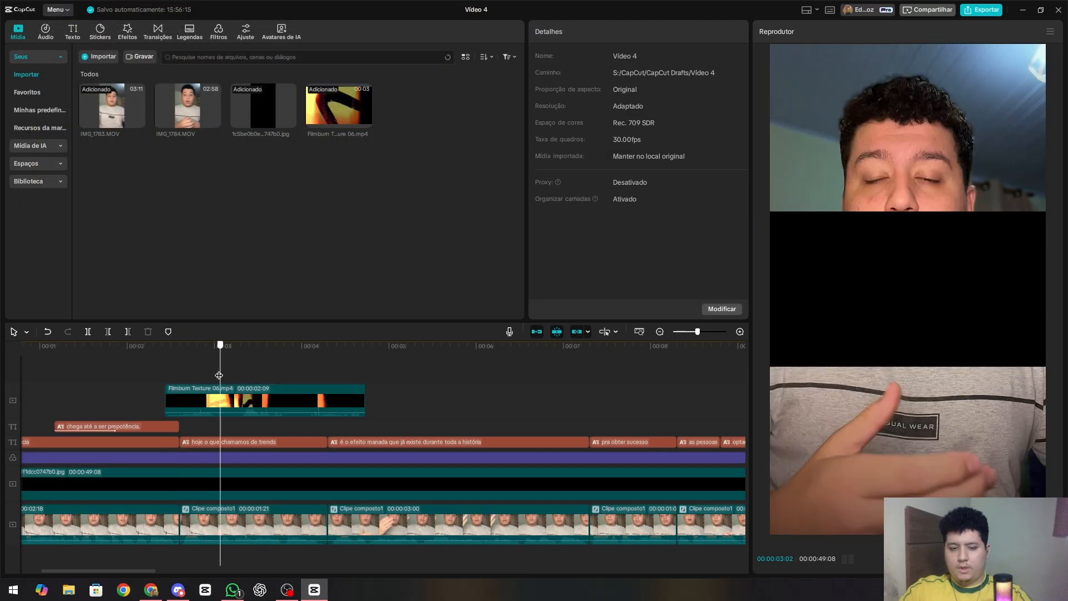
key("Left")
key("Left")
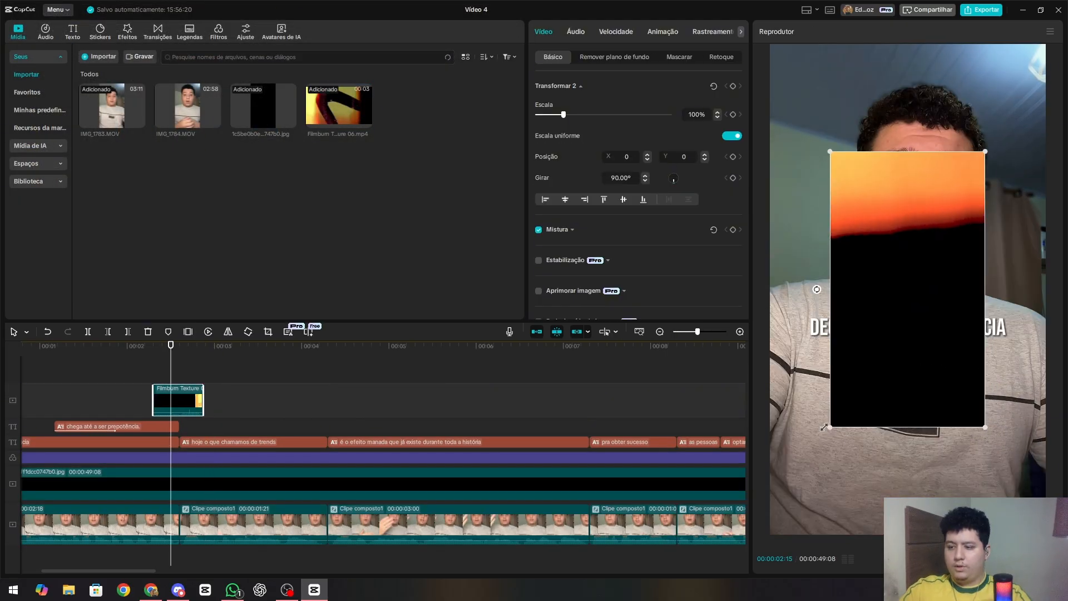
Rotate the filmburn clip 90°, scale it to 177% to fill the frame, and choose a blend mode that hides its black areas.
left_click_drag(824, 428, 718, 518)
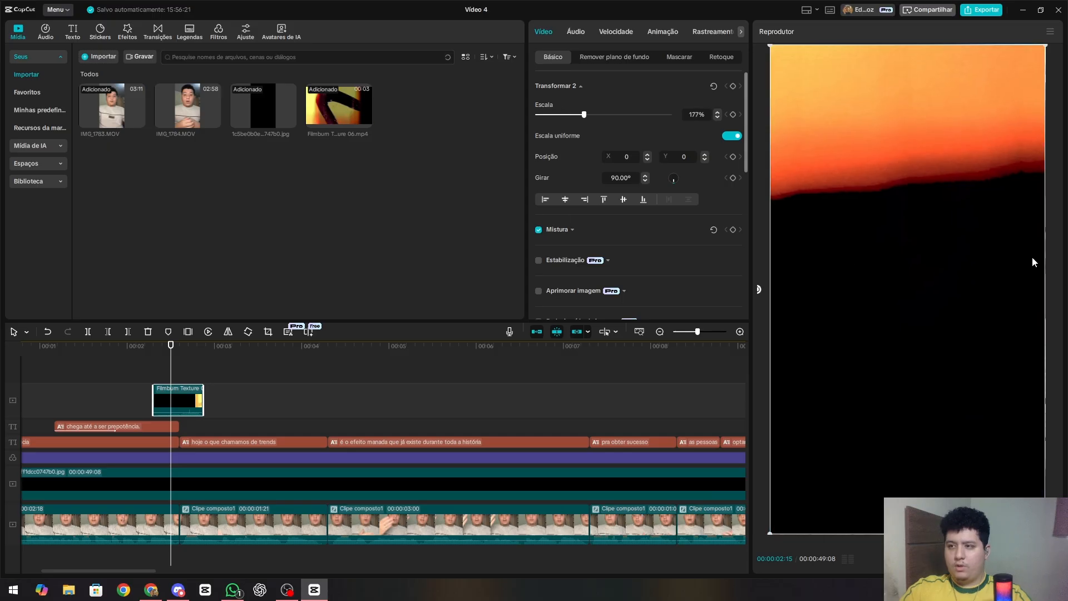
left_click(573, 231)
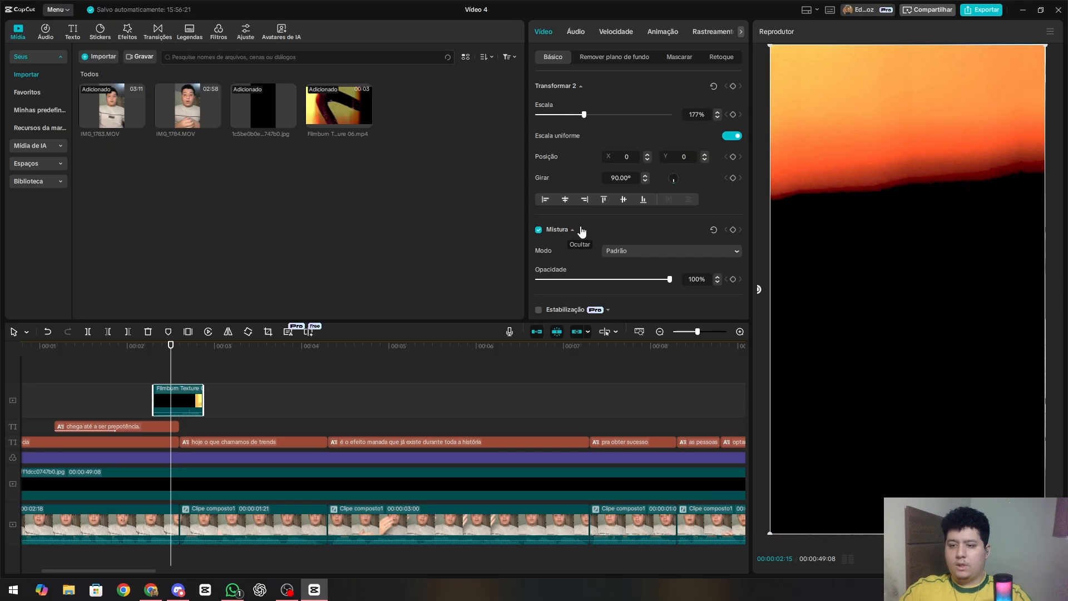
left_click(622, 250)
left_click(635, 310)
Shift the filmburn clip slightly earlier over the first cut and play the transition to check its timing.
left_click(155, 365)
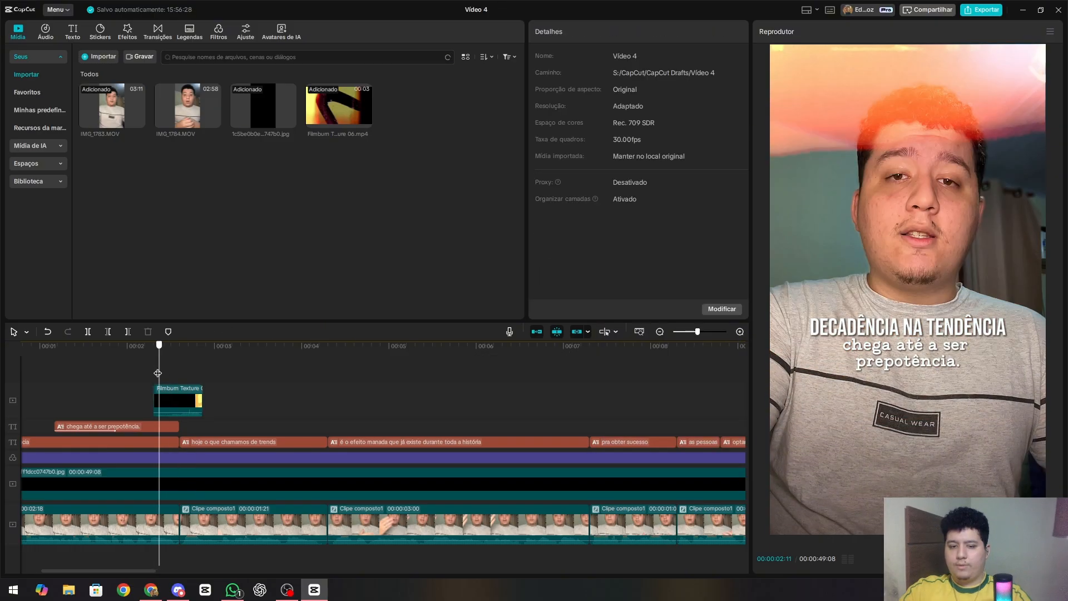
left_click(153, 372)
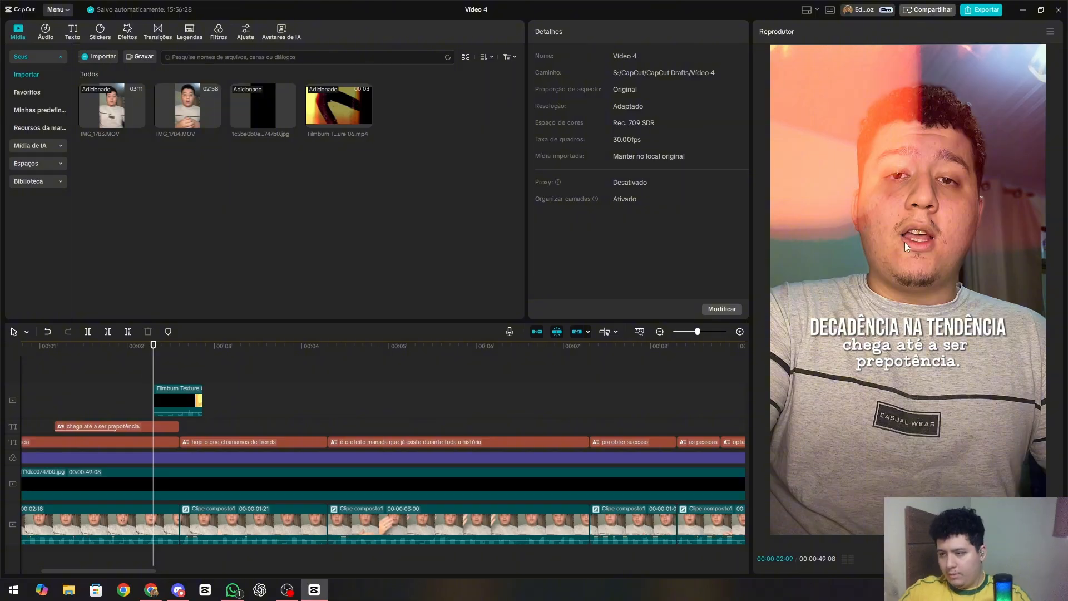
key("space")
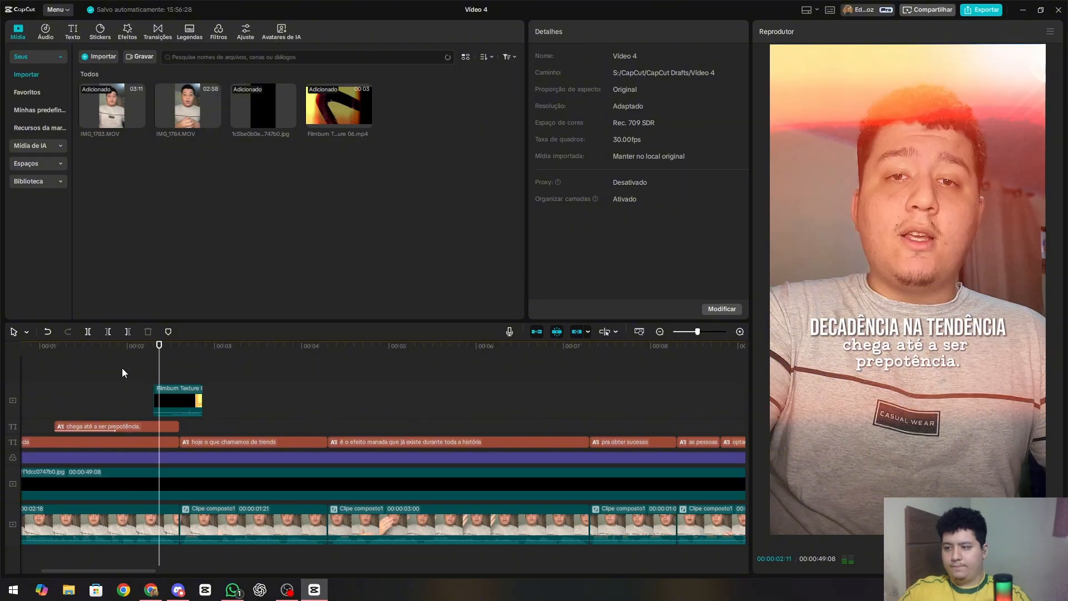
left_click(62, 393)
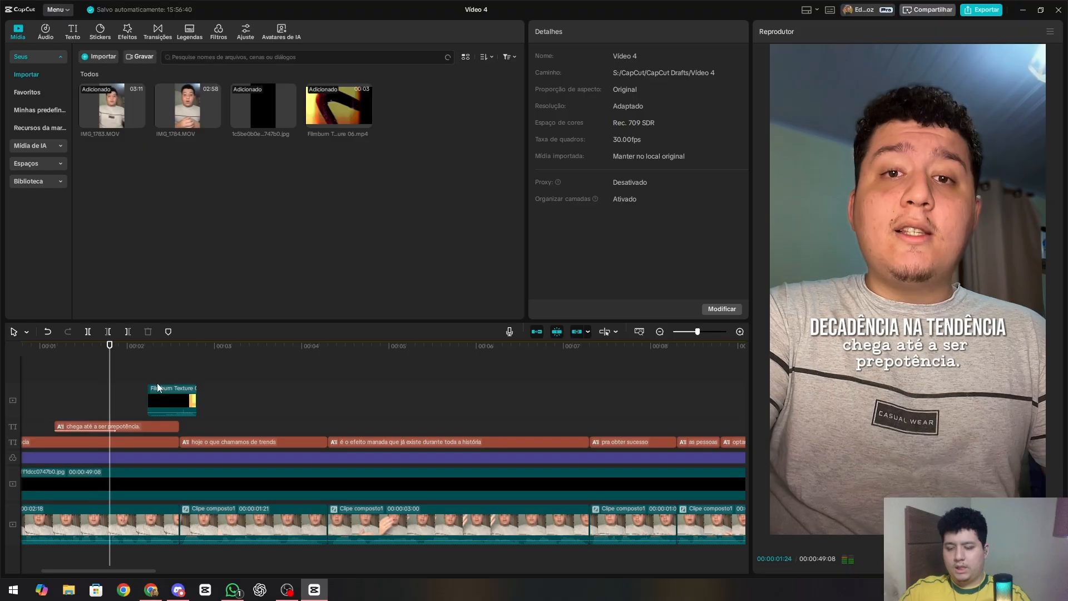
Capitalize the first word of the third caption so it reads "Hoje o que chamamos de trends".
left_click(205, 441)
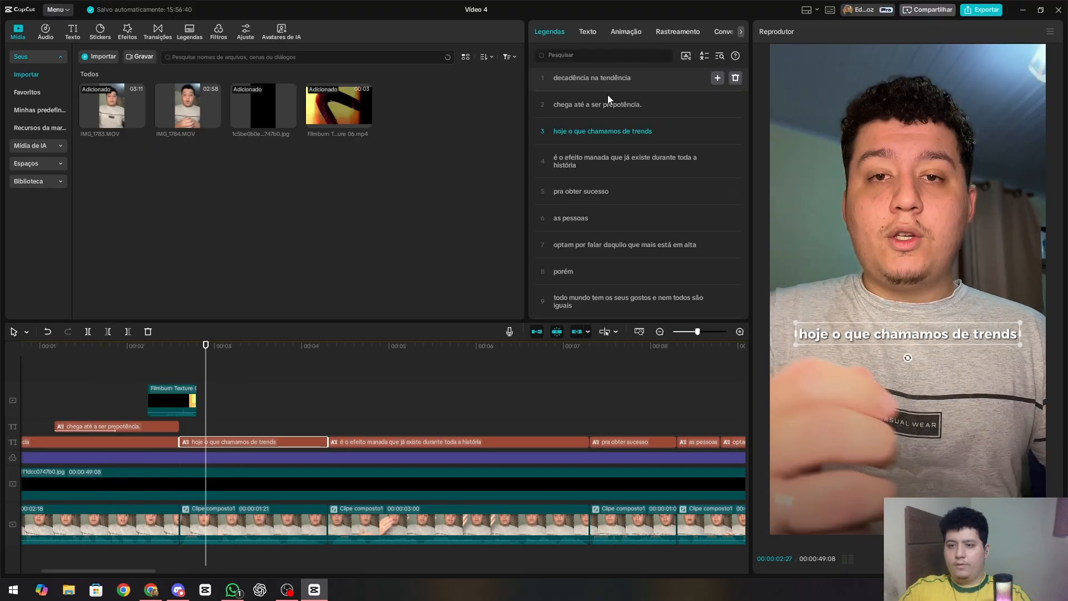
left_click(557, 132)
key("BackSpace")
type("H")
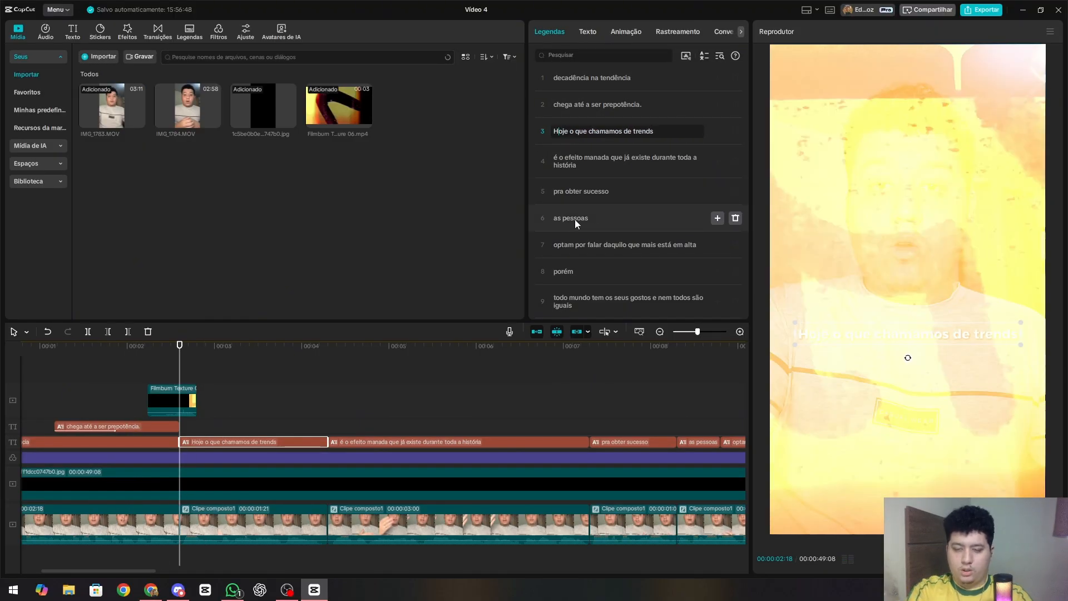
Try splitting the third caption before "chamamos" and before "de trends", and undo the splits.
left_click(588, 133)
key("Return")
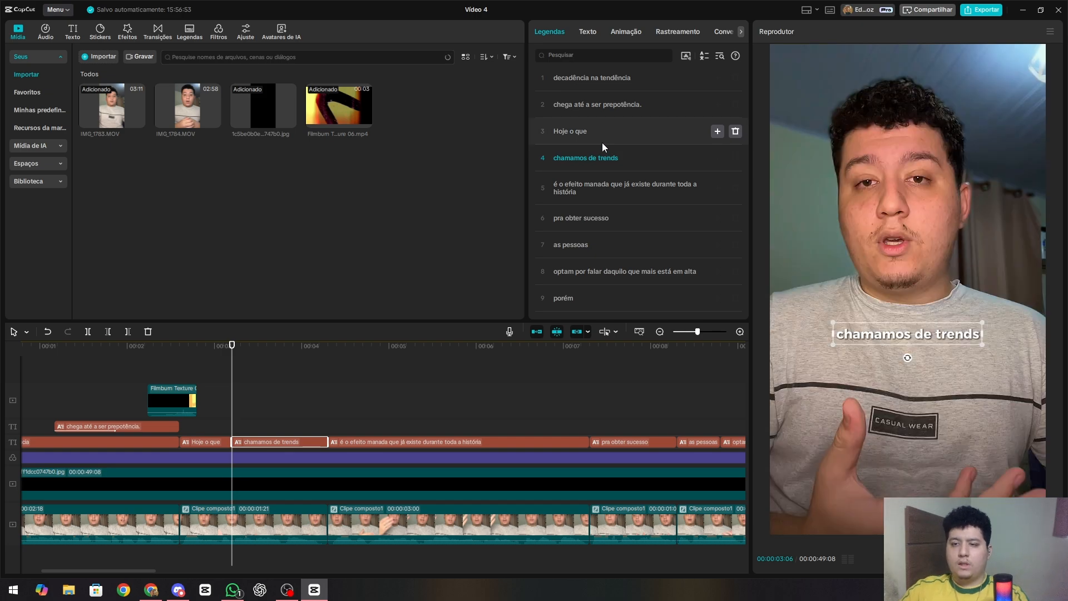
key("BackSpace")
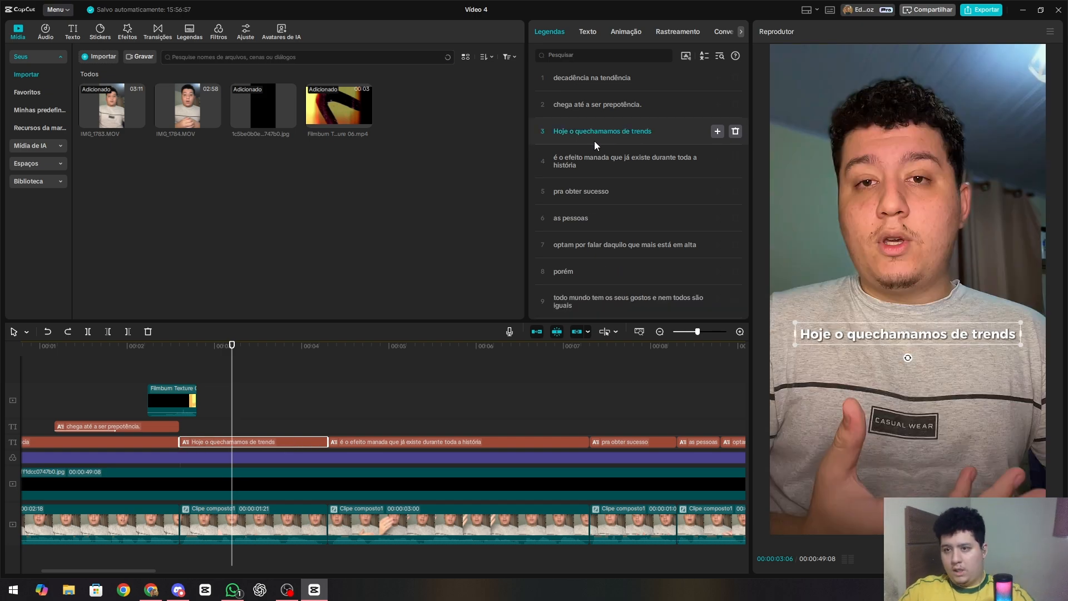
left_click(623, 133)
key("Return")
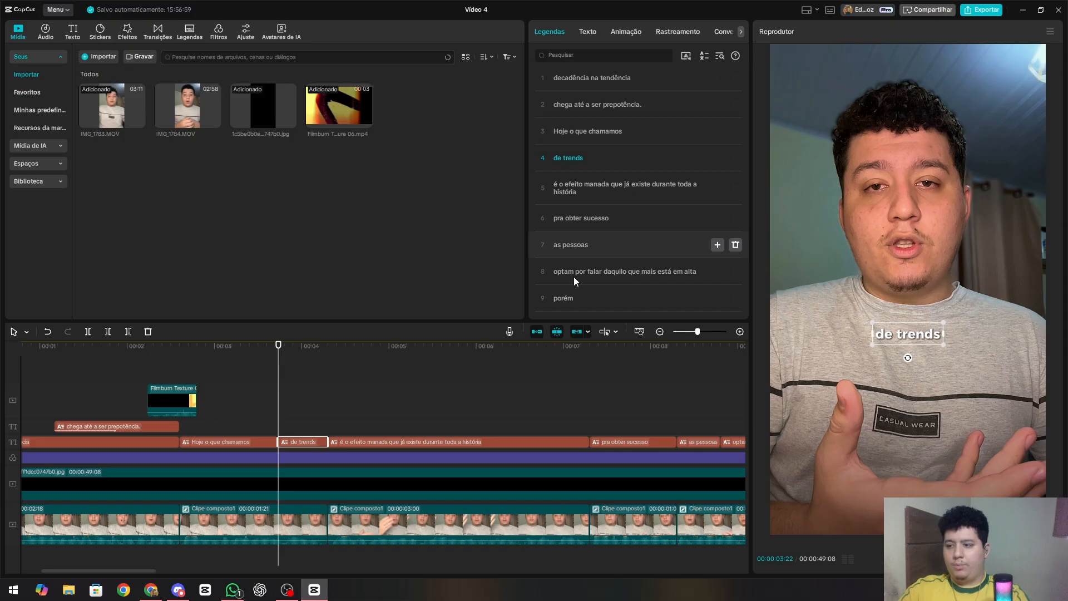
key("ctrl+z")
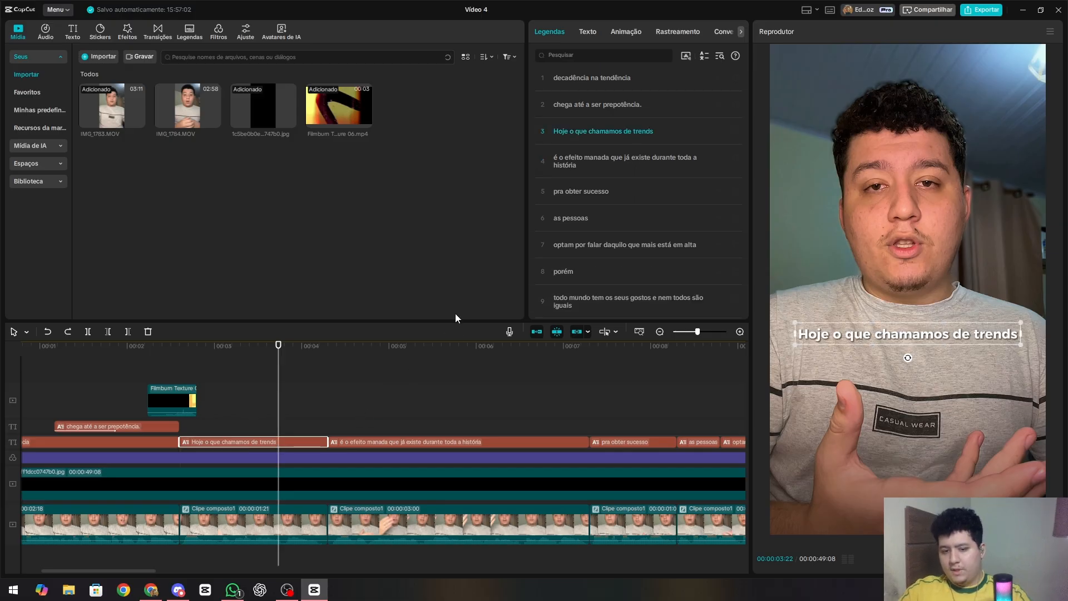
Split the third caption after "Hoje o que" and add a comma to the end of "chamamos de trends".
left_click(589, 133)
key("Return")
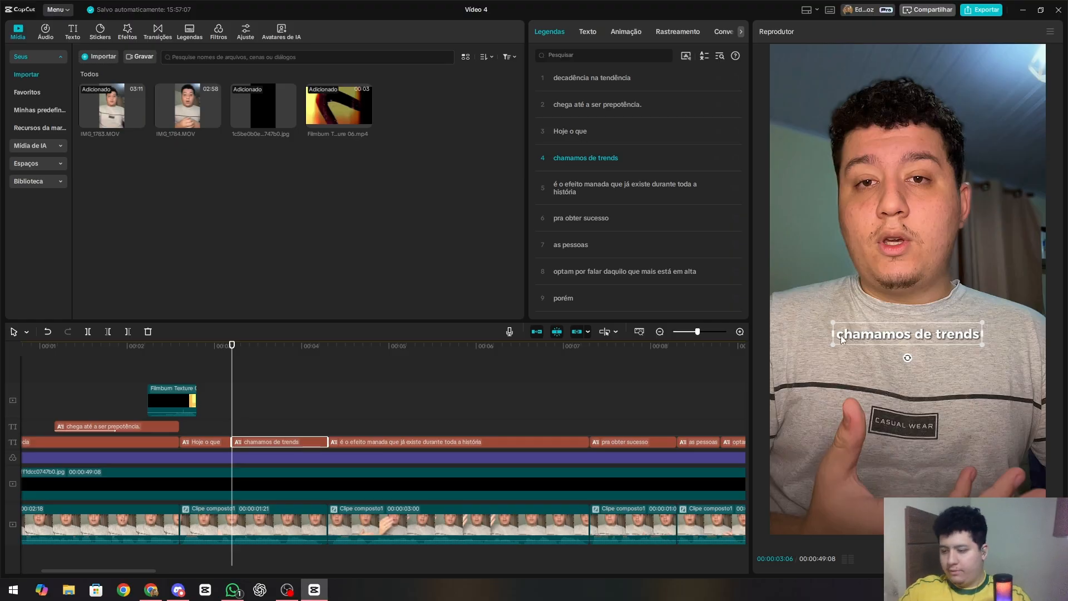
key("space")
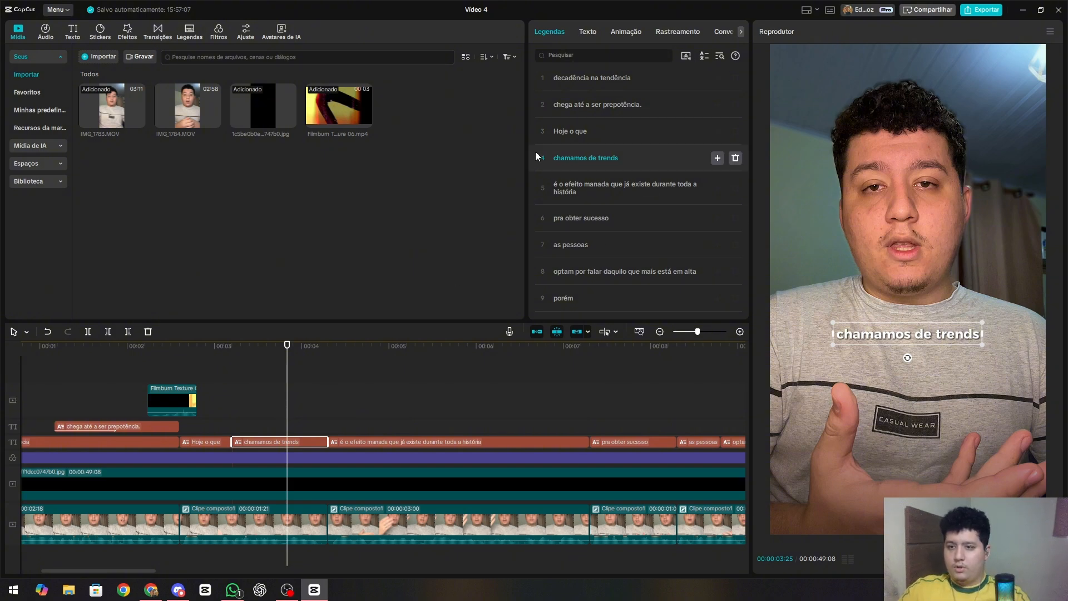
left_click(636, 158)
type(",")
Split the fifth caption after "é o efeito manada" and check the split against the footage.
left_click(612, 185)
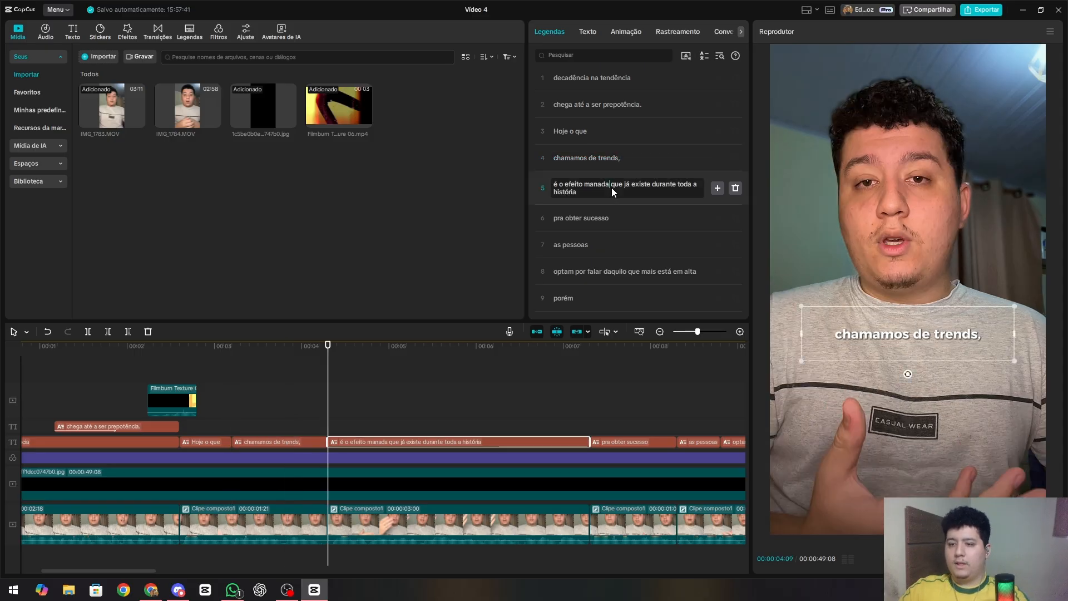
key("Return")
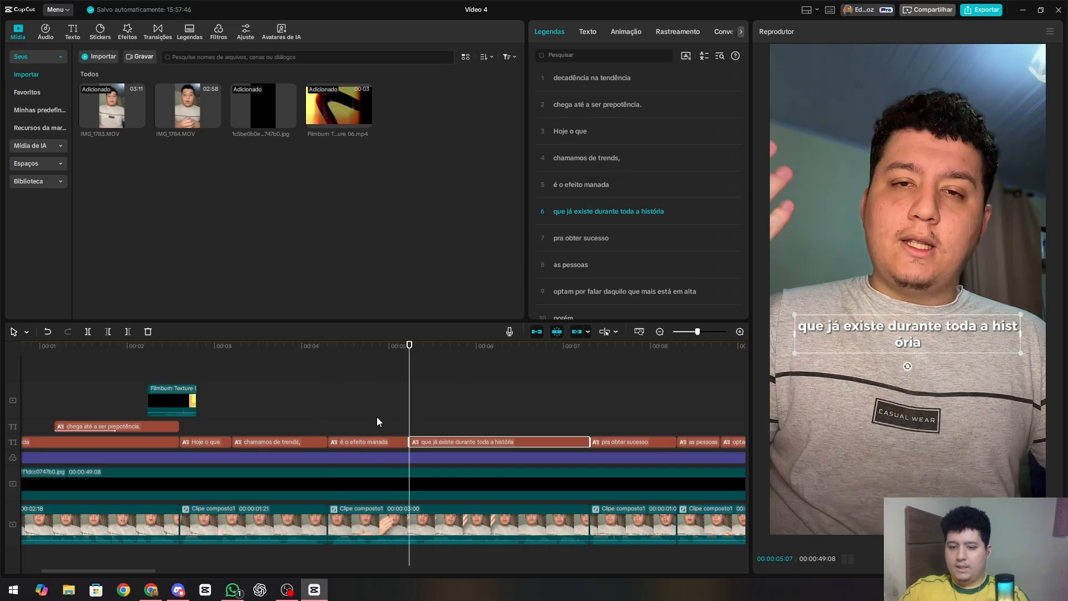
left_click(355, 412)
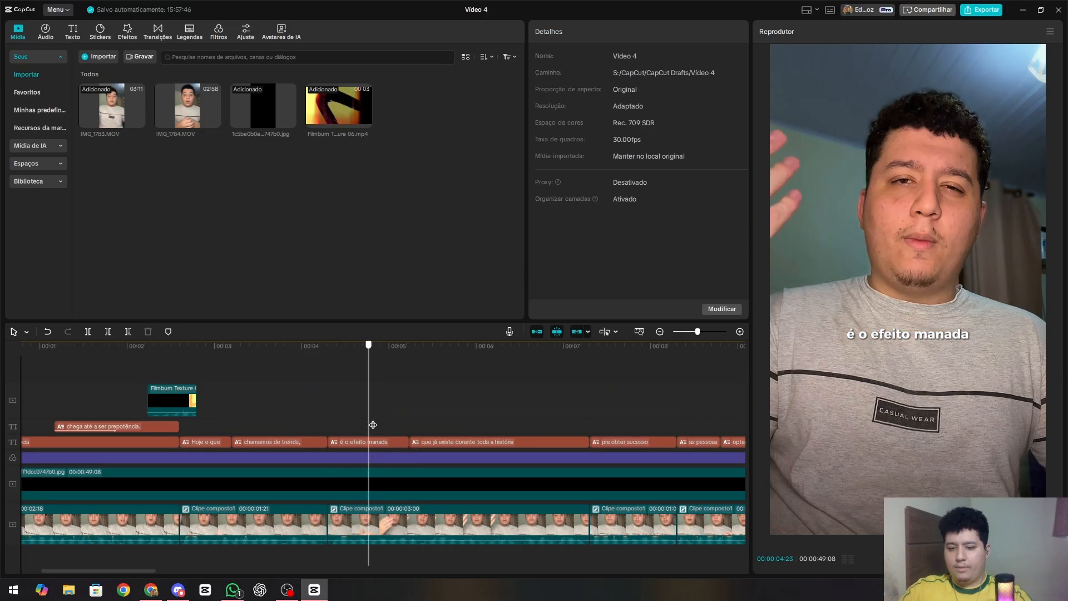
Try breaking the caption "que já existe durante toda a história" onto a second line before "durante", and remove the break.
left_click(435, 441)
left_click(588, 32)
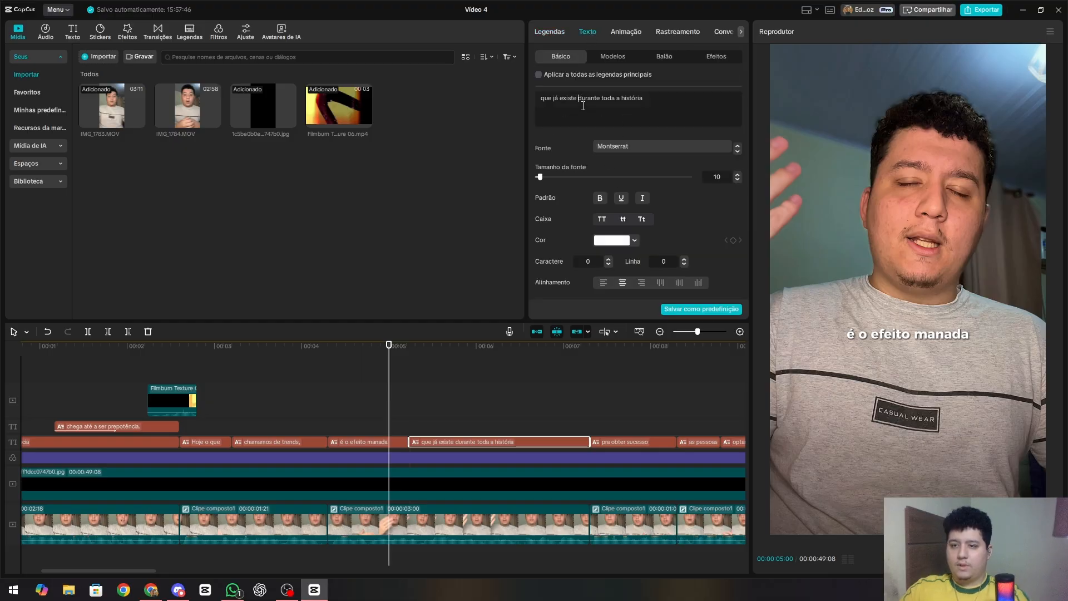
key("Return")
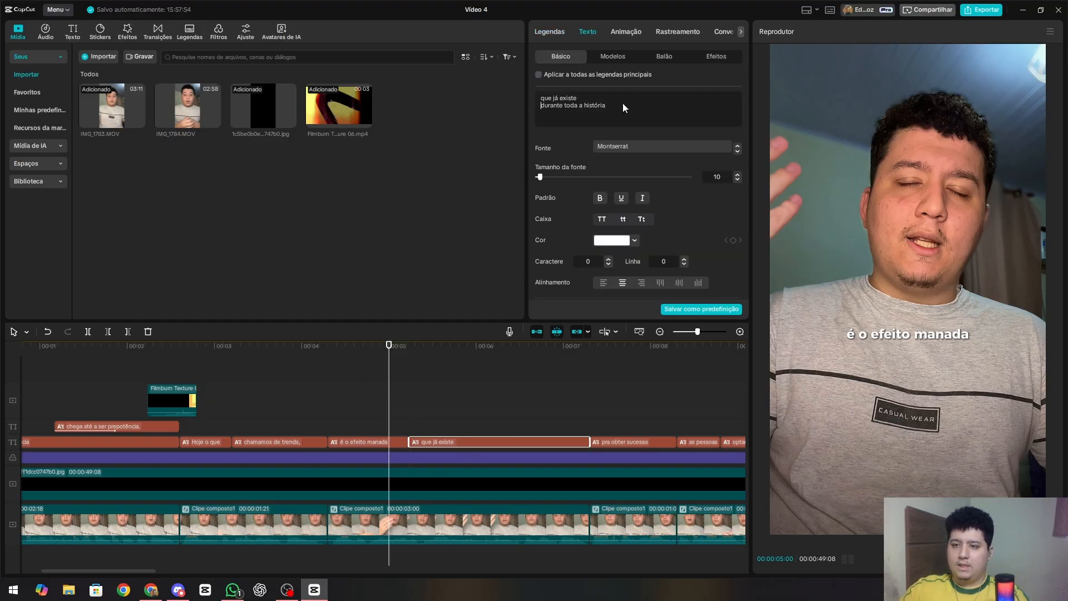
key("BackSpace")
left_click(470, 442)
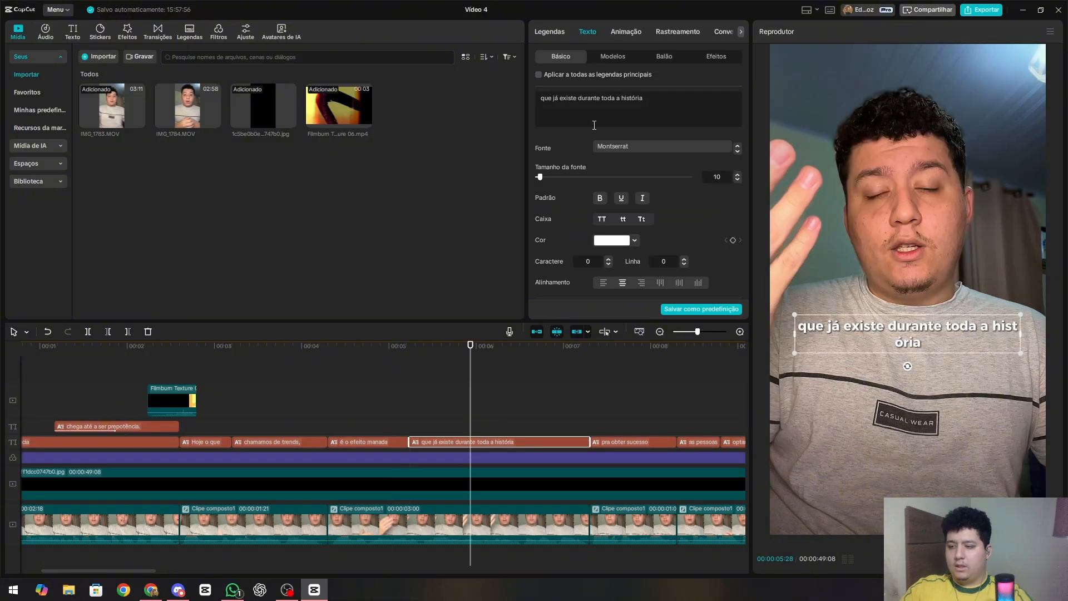
key("Return")
key("BackSpace")
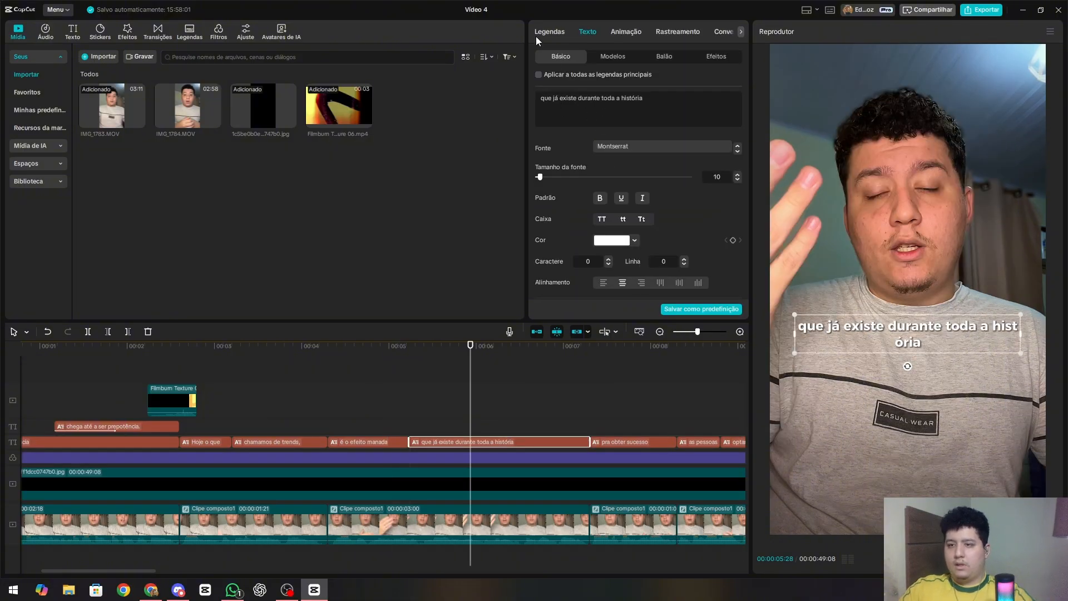
Split the sixth caption after "que já existe durante" and edit the following text to read "toda a história." and "Pra obter sucesso,".
left_click(547, 33)
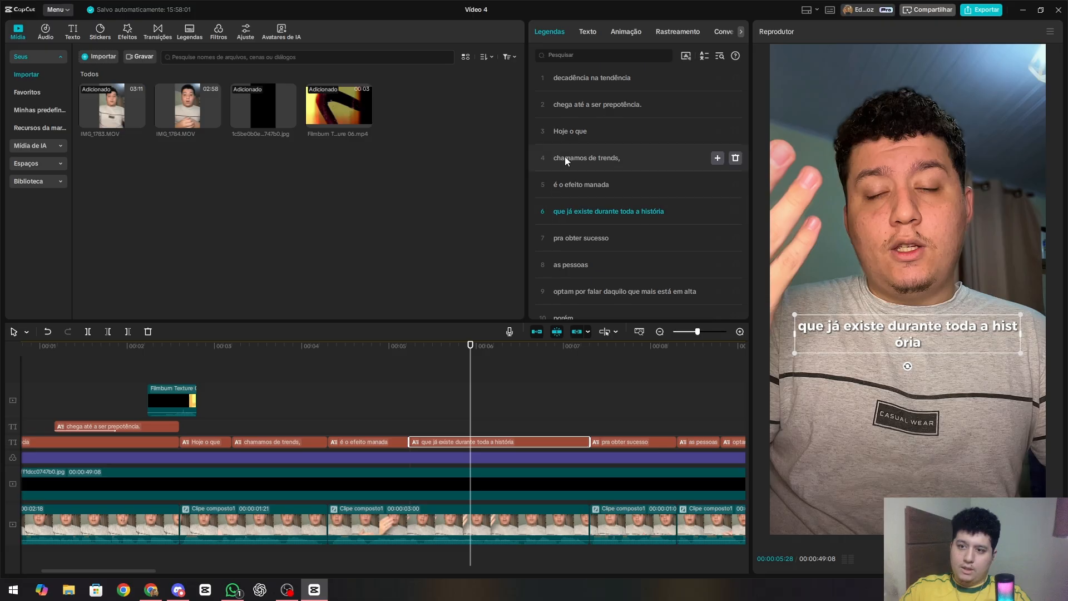
left_click(620, 211)
key("Return")
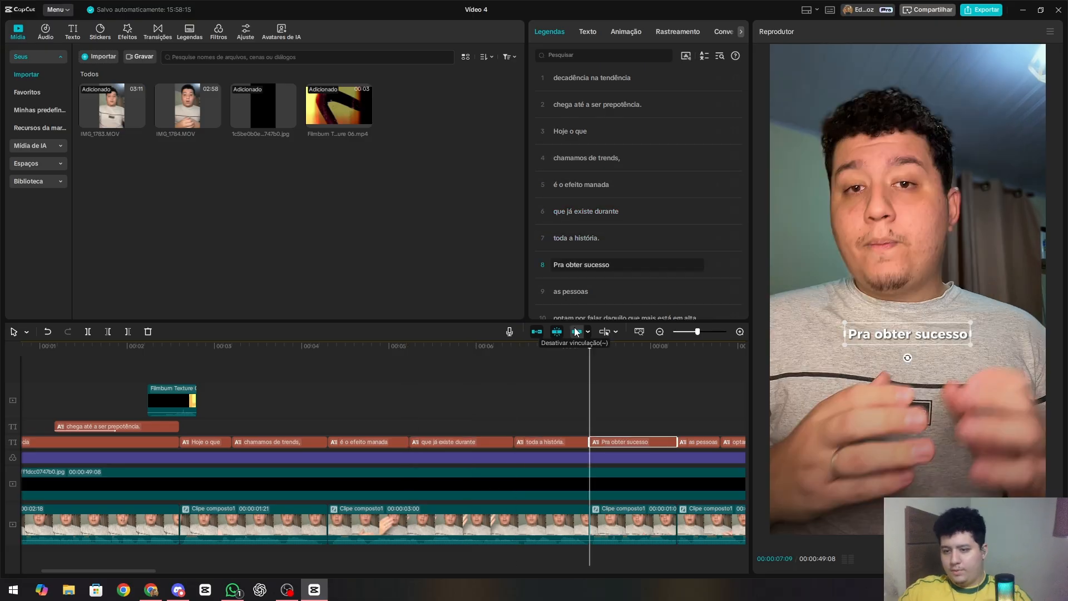
scroll(588, 262, "down", 1)
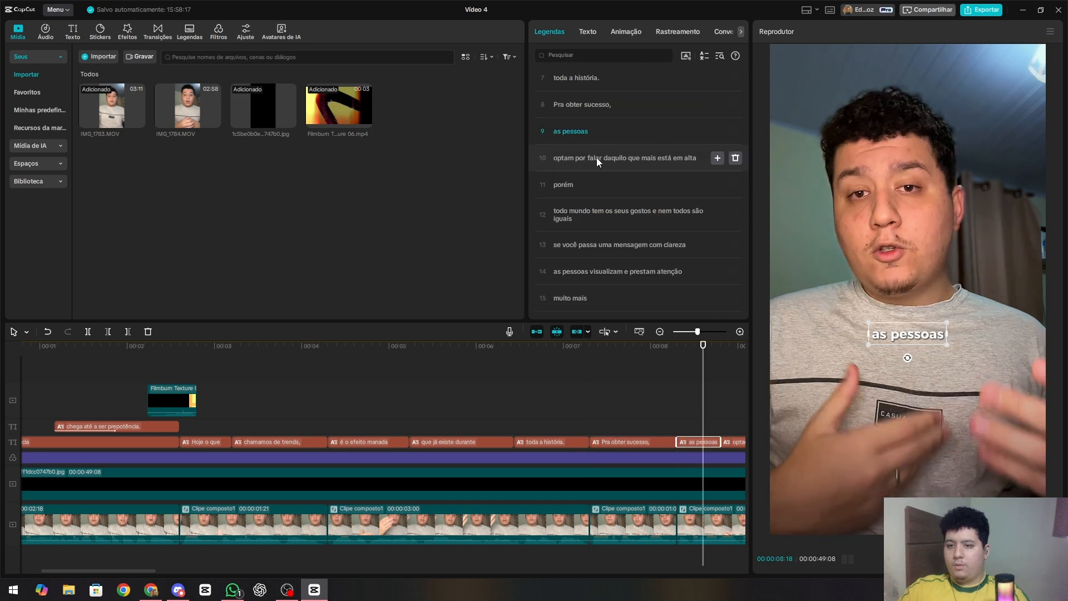
Split the tenth caption into "optam por falar", "daquilo que" and "mais está em alta,", and add a comma after "porém".
left_click(603, 157)
key("Return")
left_click(590, 186)
key("Return")
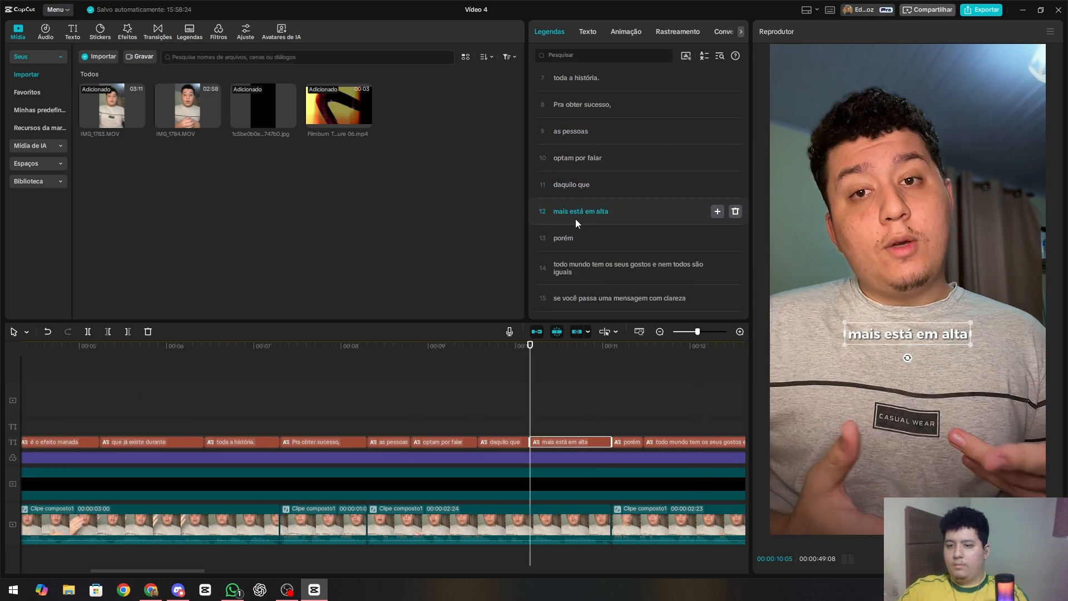
left_click(616, 217)
type(",")
left_click(589, 238)
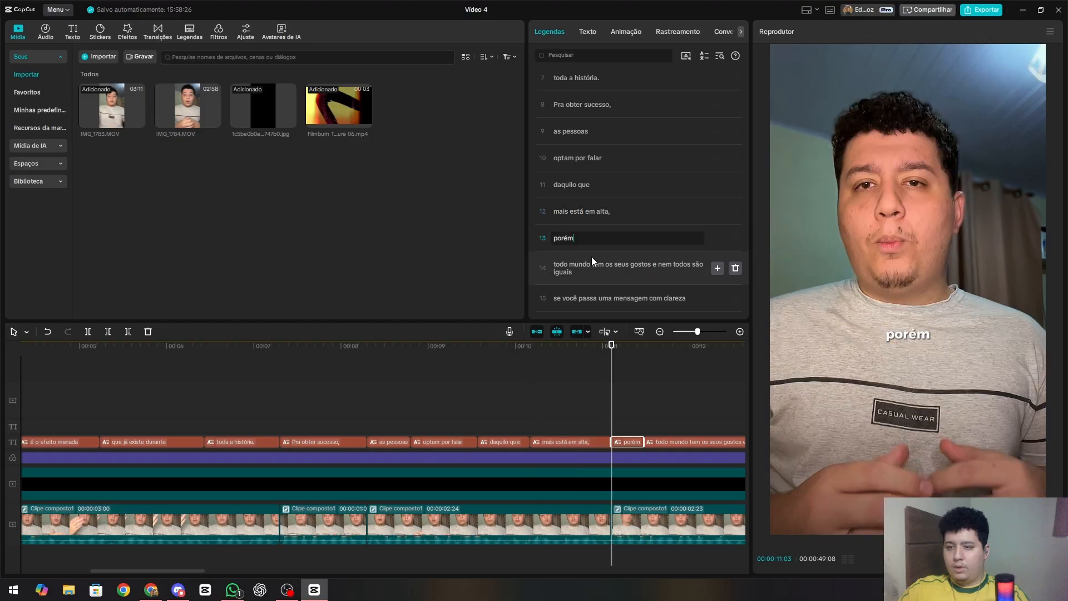
type(",")
Split the fourteenth caption into "todo mundo", "tem os seus gostos" and "e nem todos são iguais.", ending it with a period.
left_click(593, 265)
key("Return")
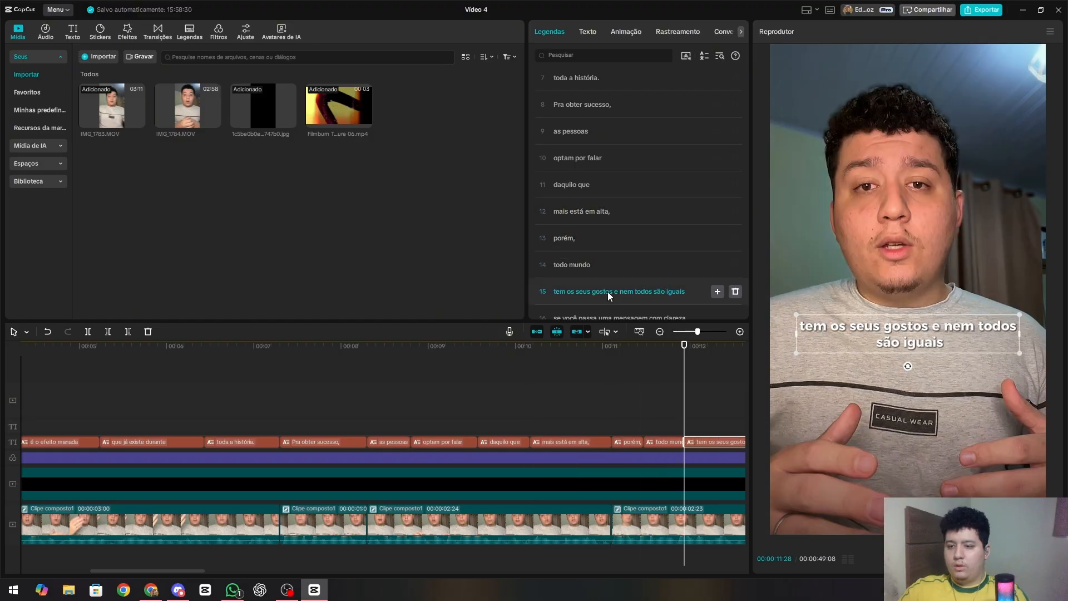
left_click(614, 291)
key("Return")
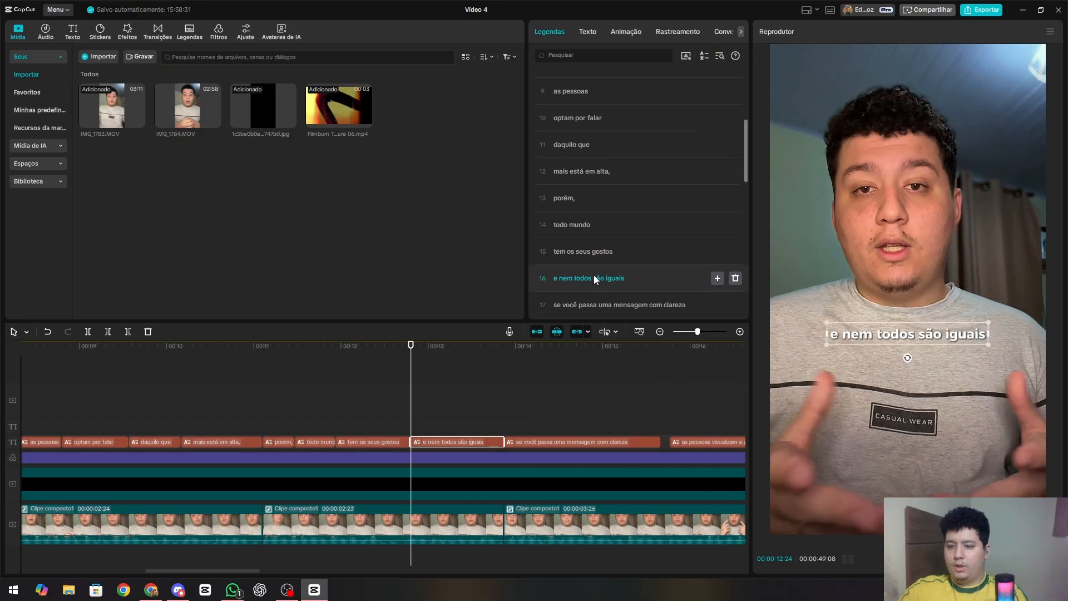
left_click(638, 278)
type(".")
Capitalize the first letter of the seventeenth caption and split it into "Se você passa", "uma mensagem" and "com clareza".
left_click(461, 412)
left_click_drag(461, 412, 534, 424)
left_click(537, 442)
left_click(560, 191)
key("BackSpace")
type("S")
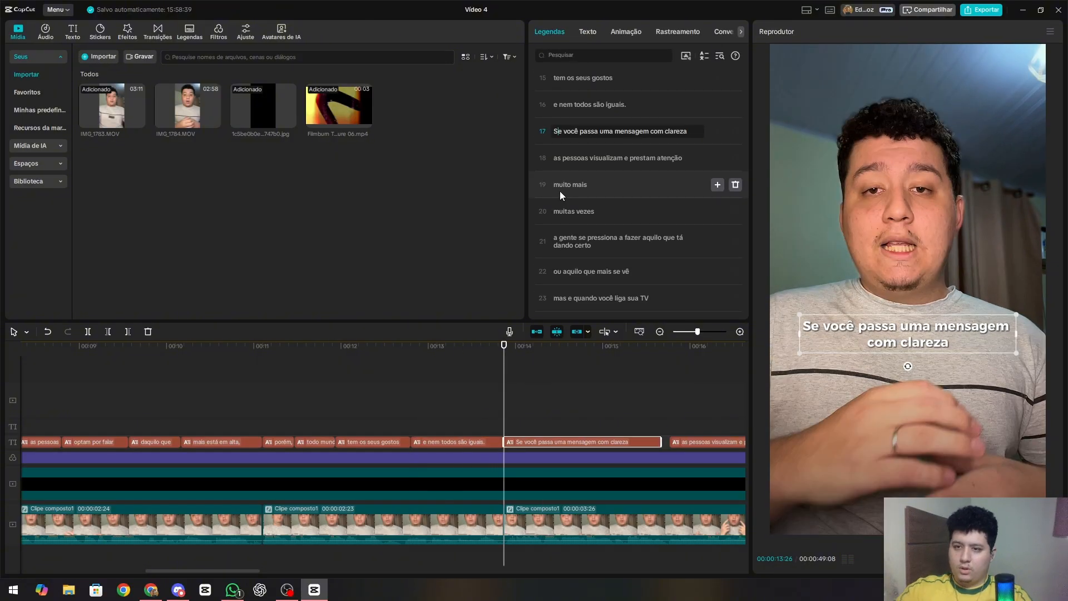
left_click(597, 128)
key("Return")
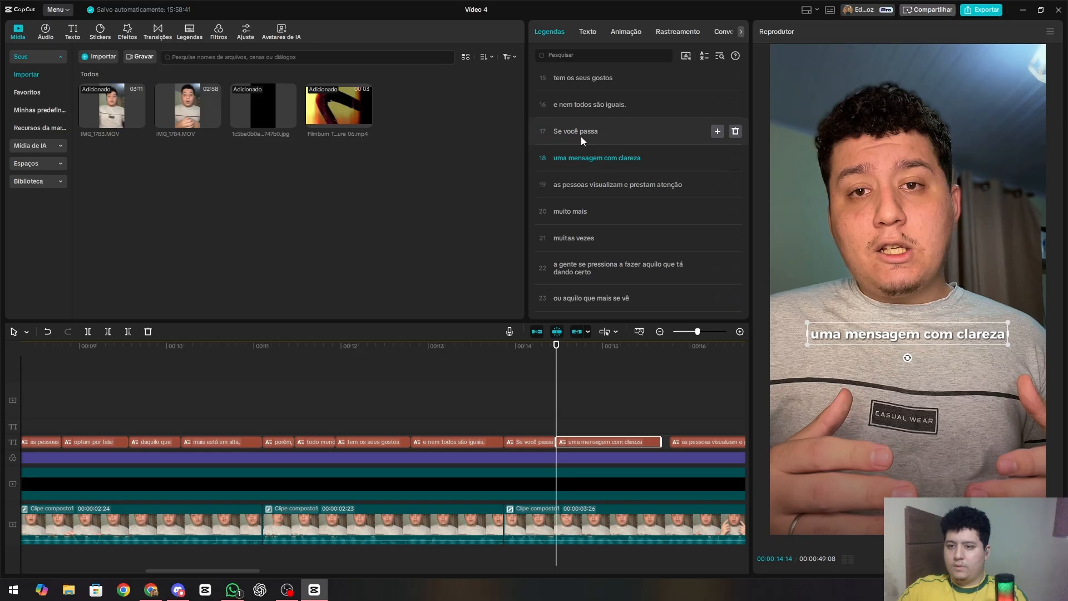
left_click(605, 161)
key("Return")
Extend the start of the caption "as pessoas visualizam e prestam atenção" back to 00:00:15:17, meeting "com clareza", and play it back.
left_click(652, 449)
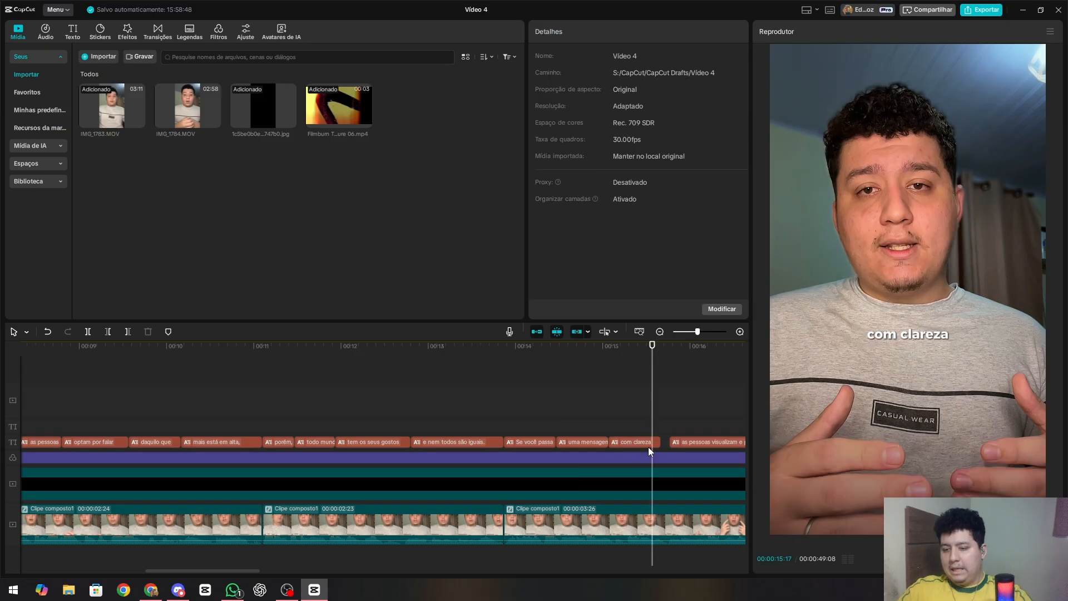
left_click(649, 445)
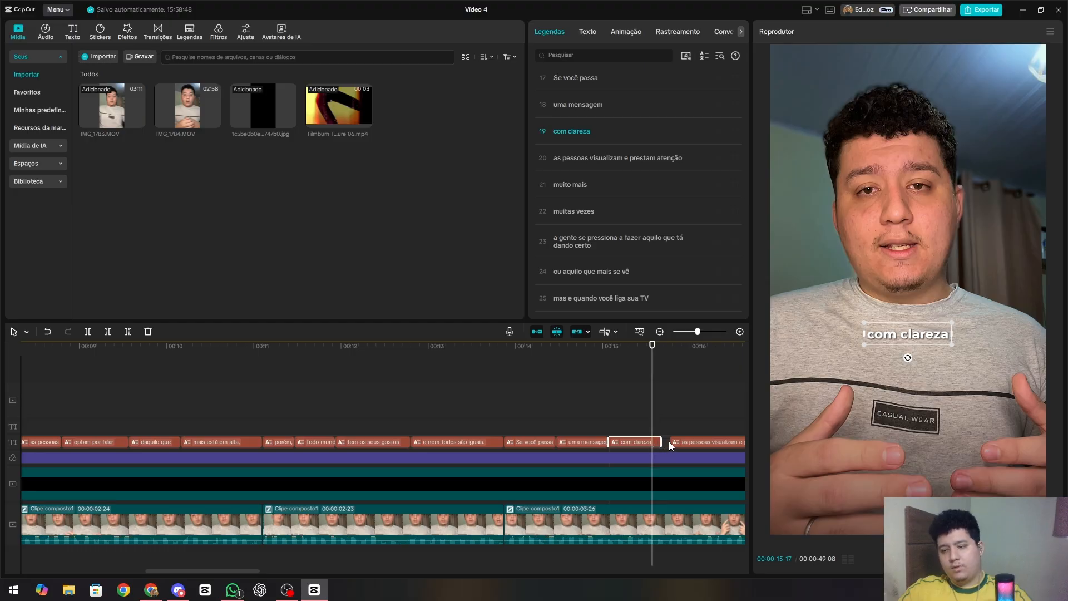
left_click_drag(668, 442, 659, 445)
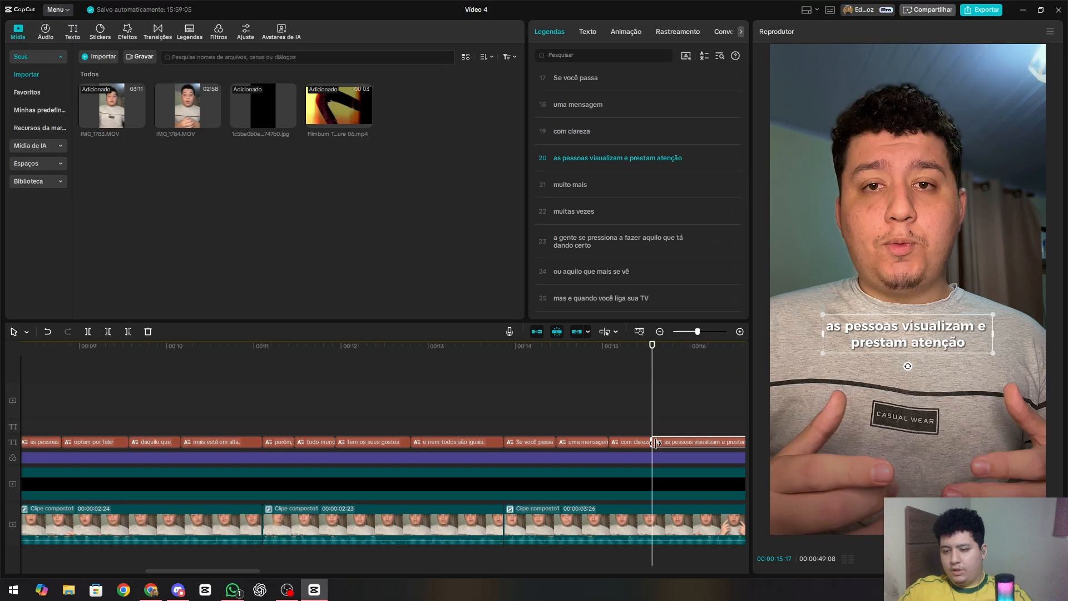
left_click(626, 426)
key("space")
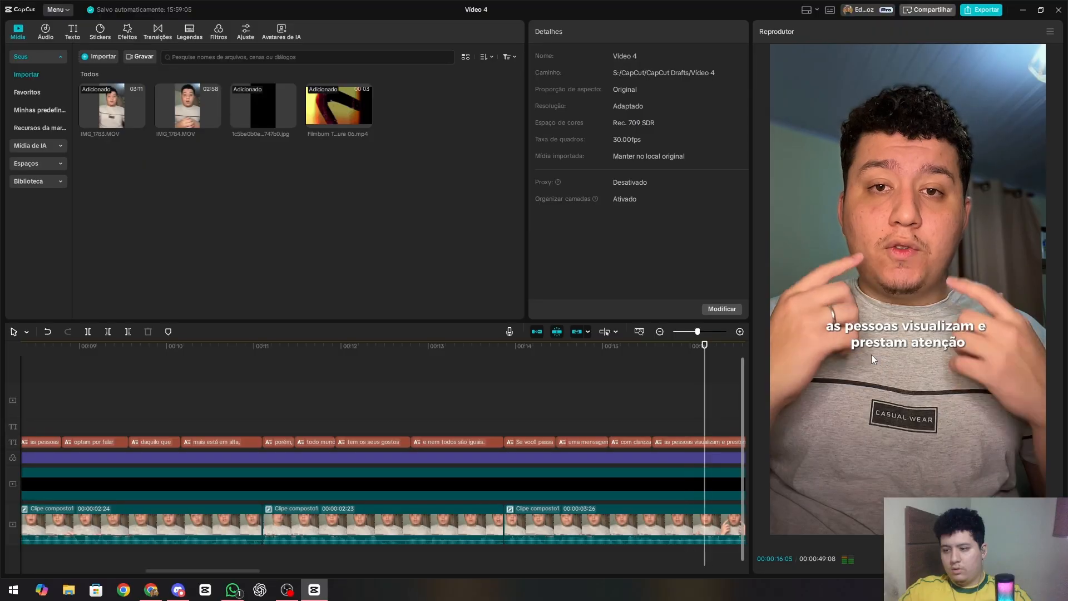
Close the gap between "as pessoas visualizam e prestam atenção" and "muito mais" by extending both captions to the clip cut.
left_click(403, 435)
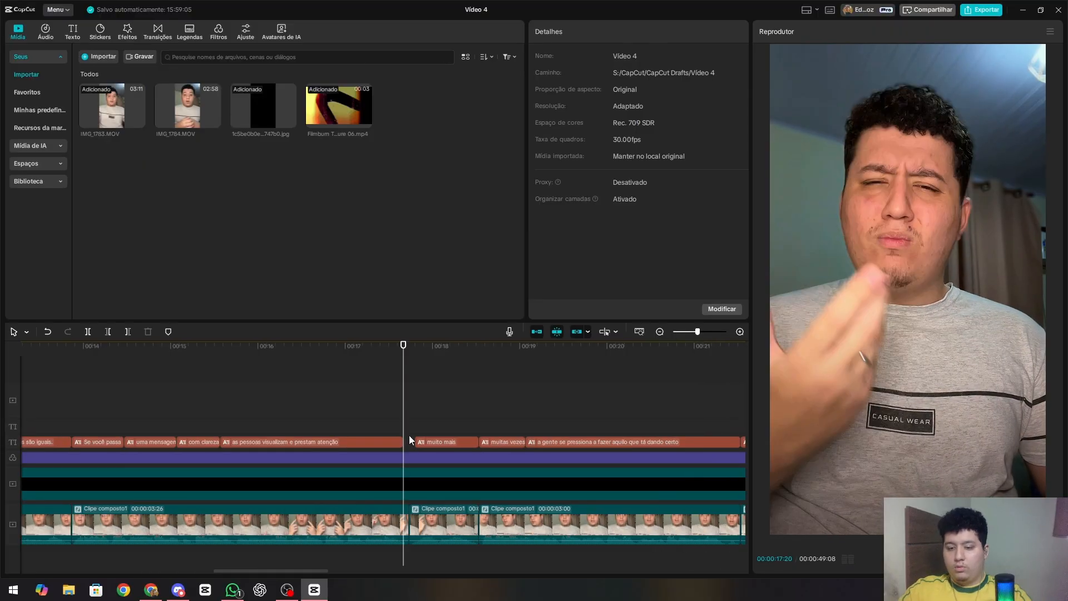
left_click(410, 425)
left_click(420, 434)
left_click(409, 435)
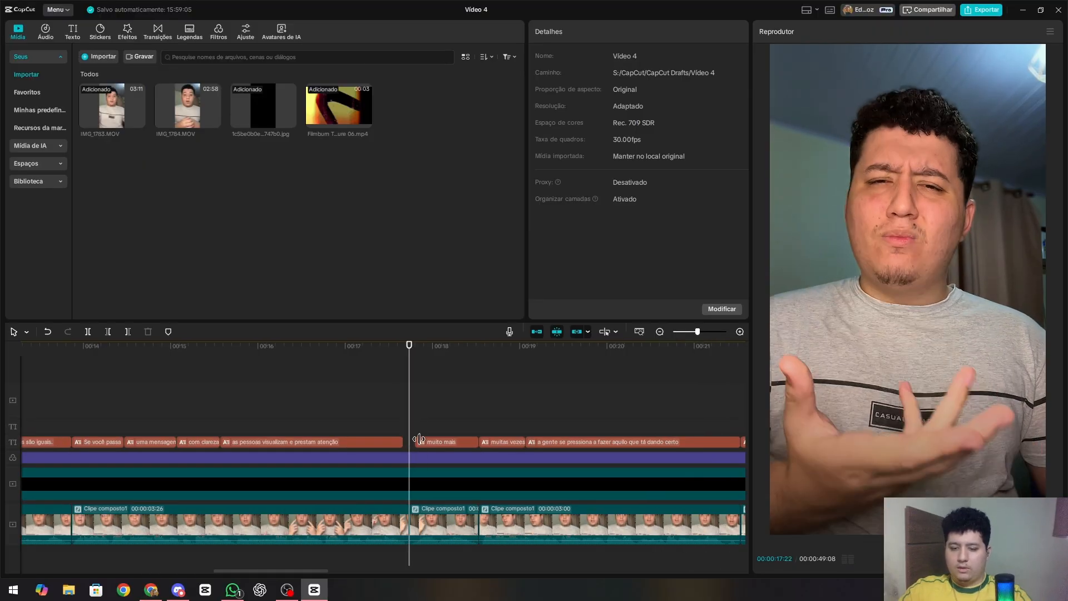
left_click_drag(418, 441, 410, 443)
left_click_drag(401, 443, 410, 444)
Check the "as pessoas visualizam e prestam atenção" caption against the footage and add a comma after "com clareza".
left_click(362, 429)
left_click(376, 441)
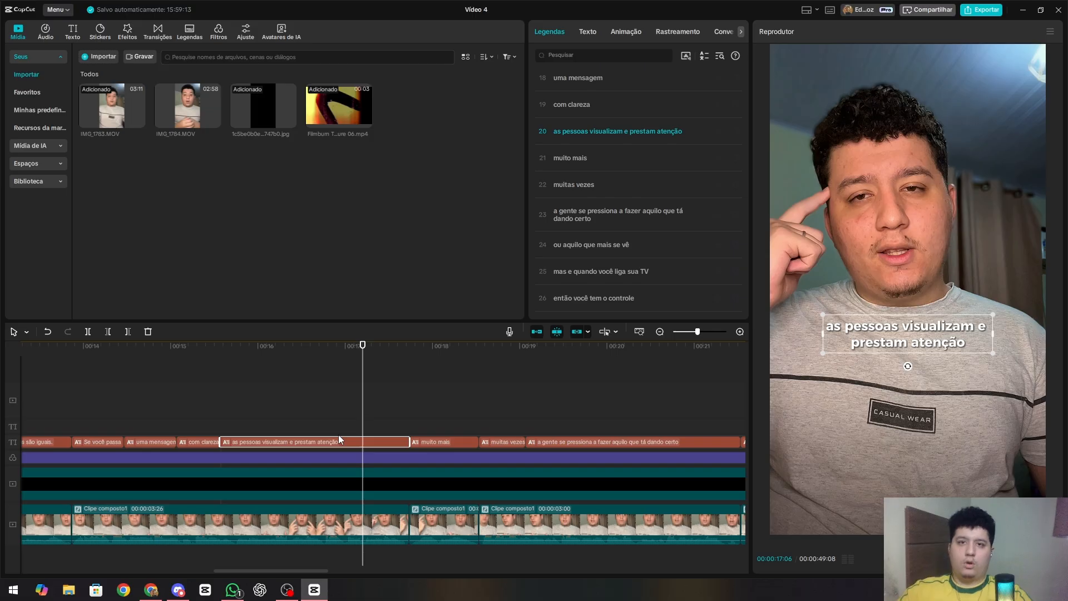
left_click(234, 420)
left_click(275, 415)
left_click(194, 422)
left_click(229, 429)
left_click(236, 441)
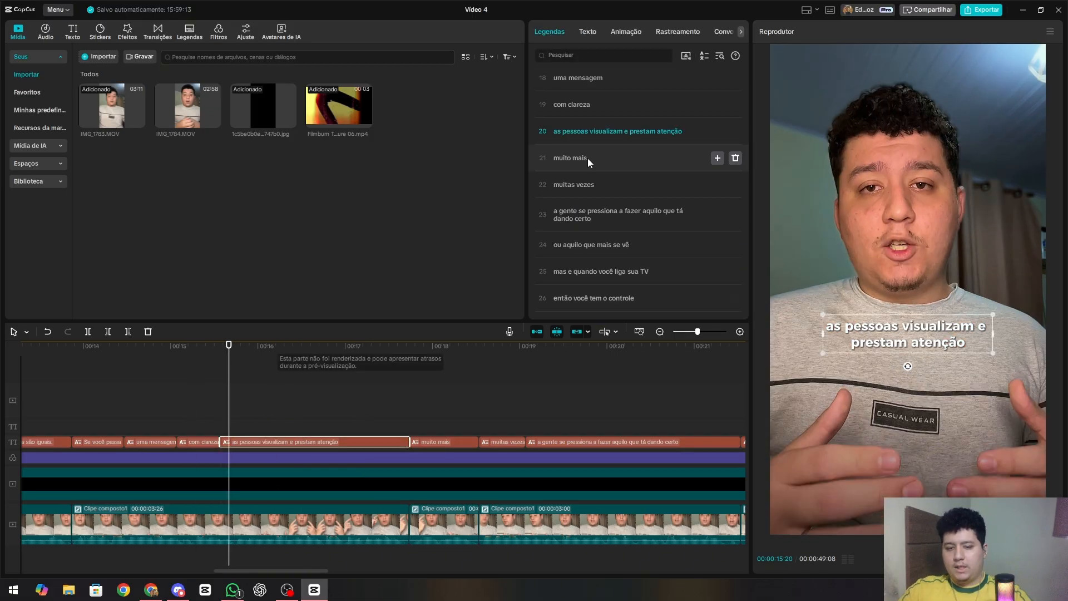
left_click(570, 115)
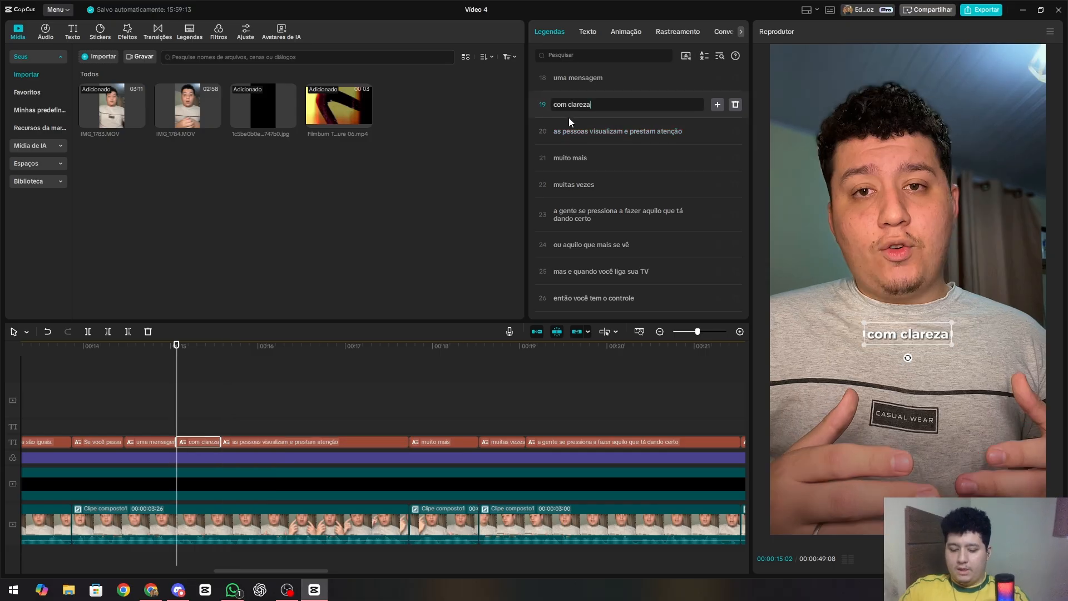
type(",")
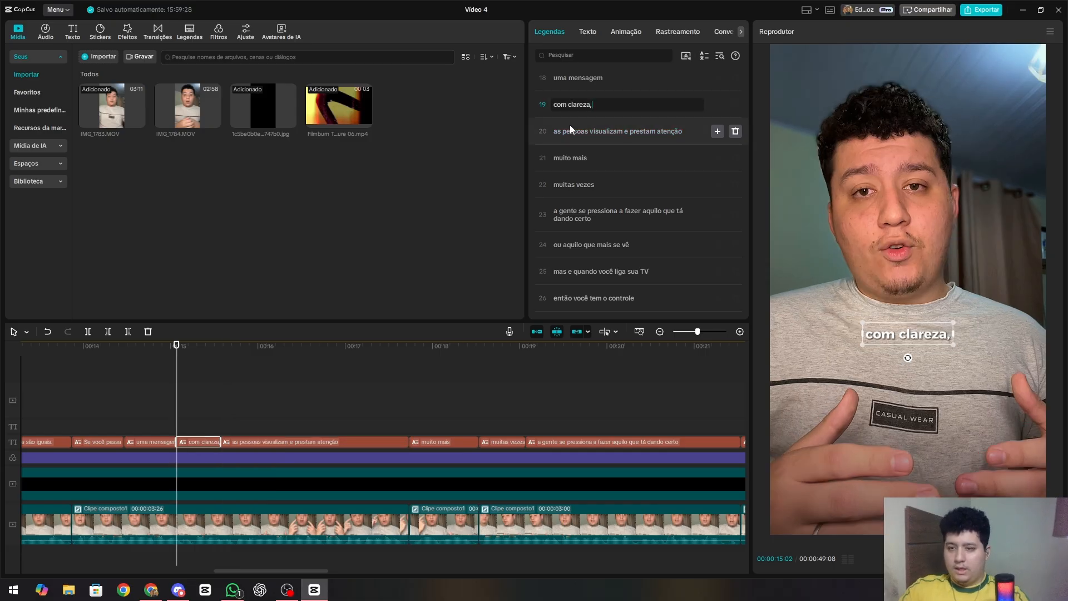
Split the caption "as pessoas visualizam e prestam atenção" in two and open the "muito mais" caption for editing.
left_click(625, 132)
key("Return")
left_click(603, 186)
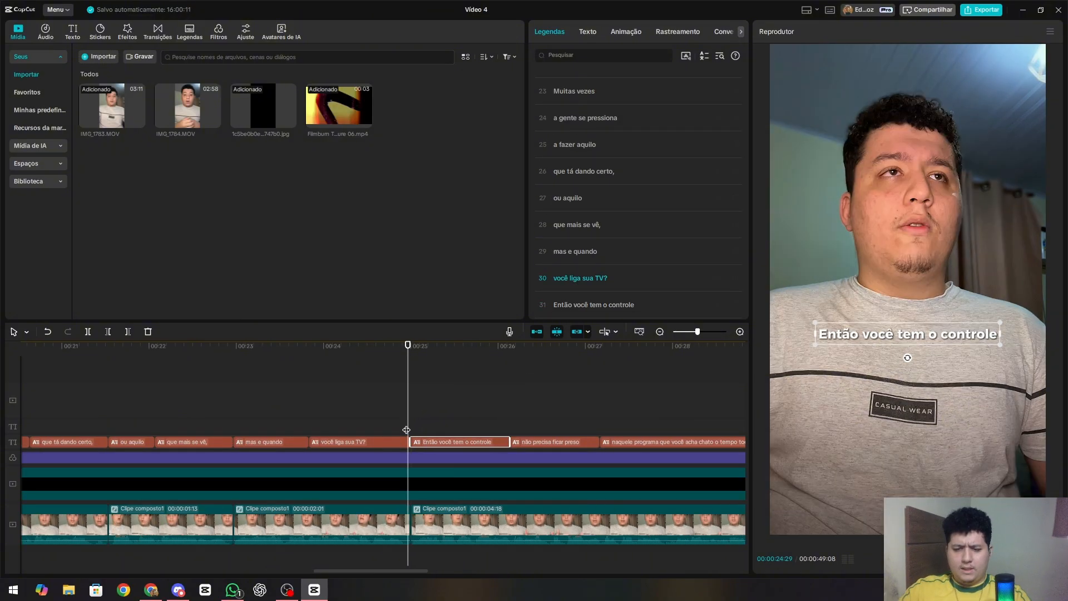
Drop the opening "Então" from the caption "Então você tem o controle" and start it with a capital "V".
left_click(388, 420)
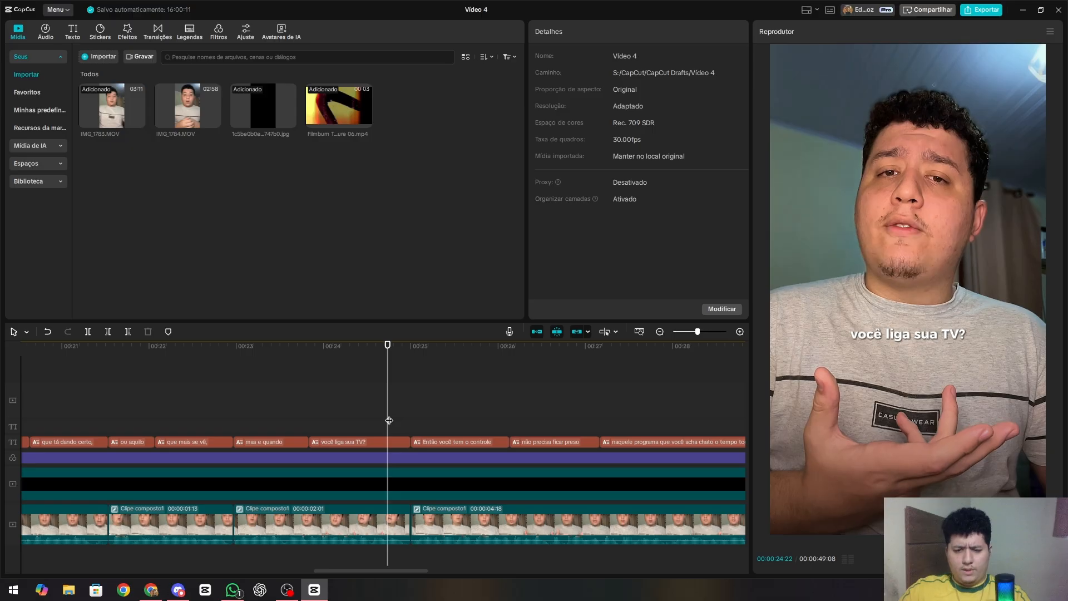
left_click(436, 441)
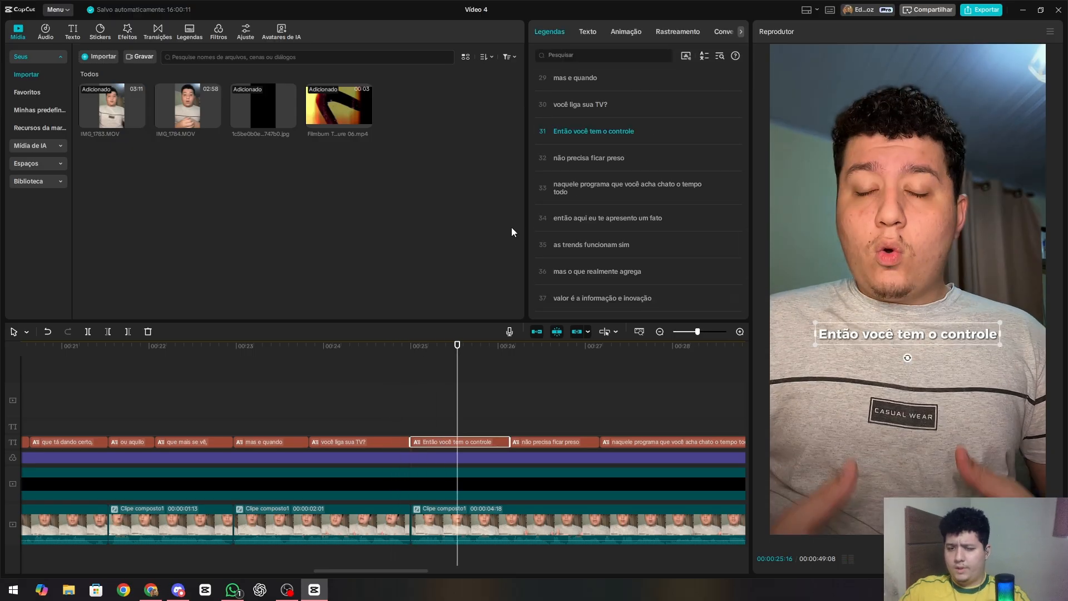
left_click_drag(579, 131, 506, 133)
type("V")
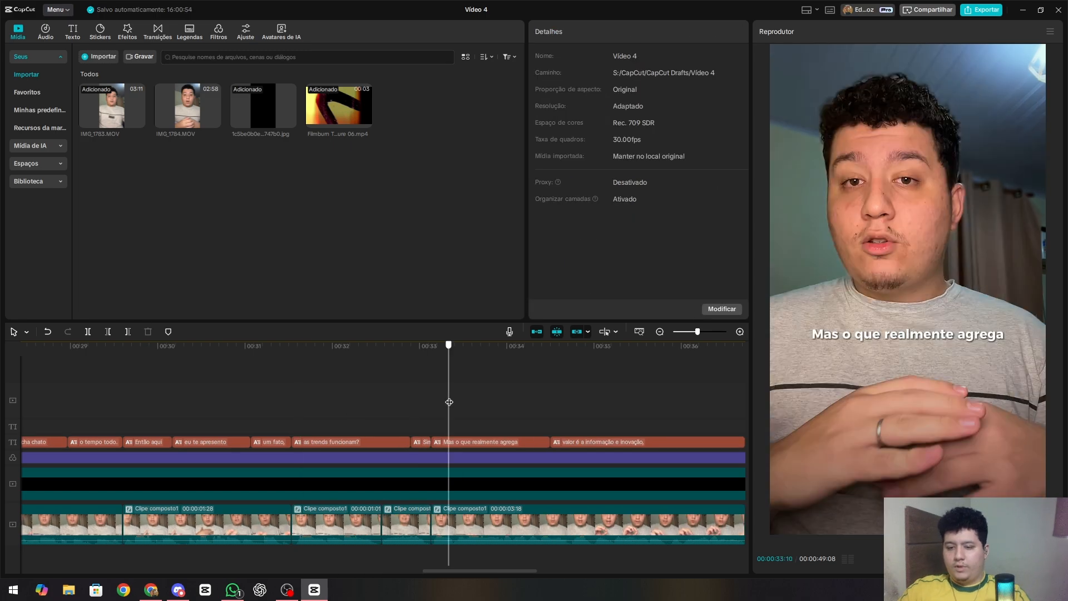
Play the video from the first filmburn transition and trim the third compound clip's start, shortening the clip to 00:00:02:28.
left_click_drag(448, 401, 304, 409)
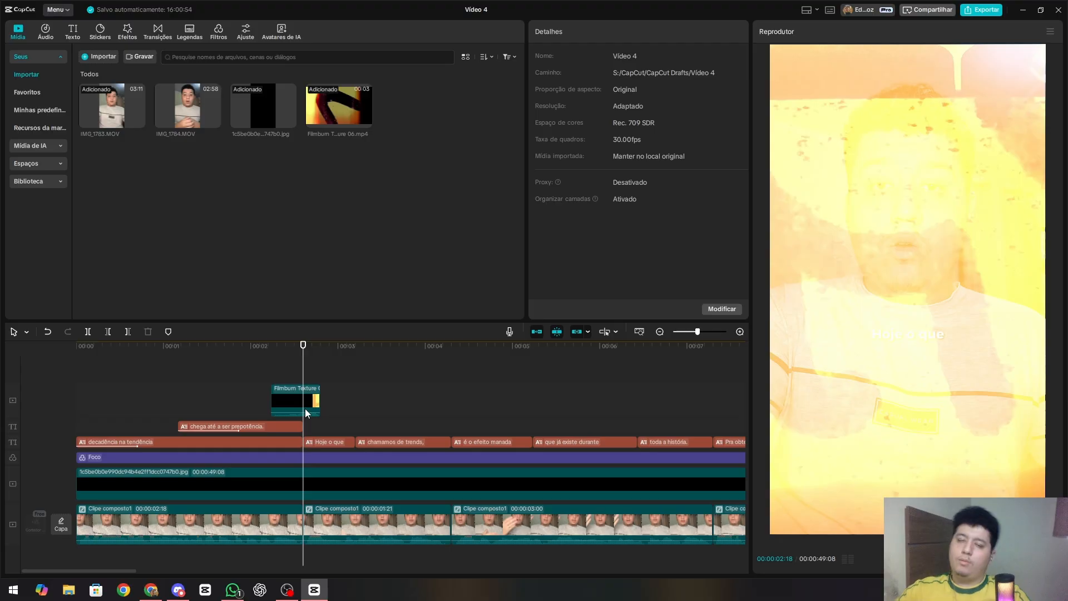
key("space")
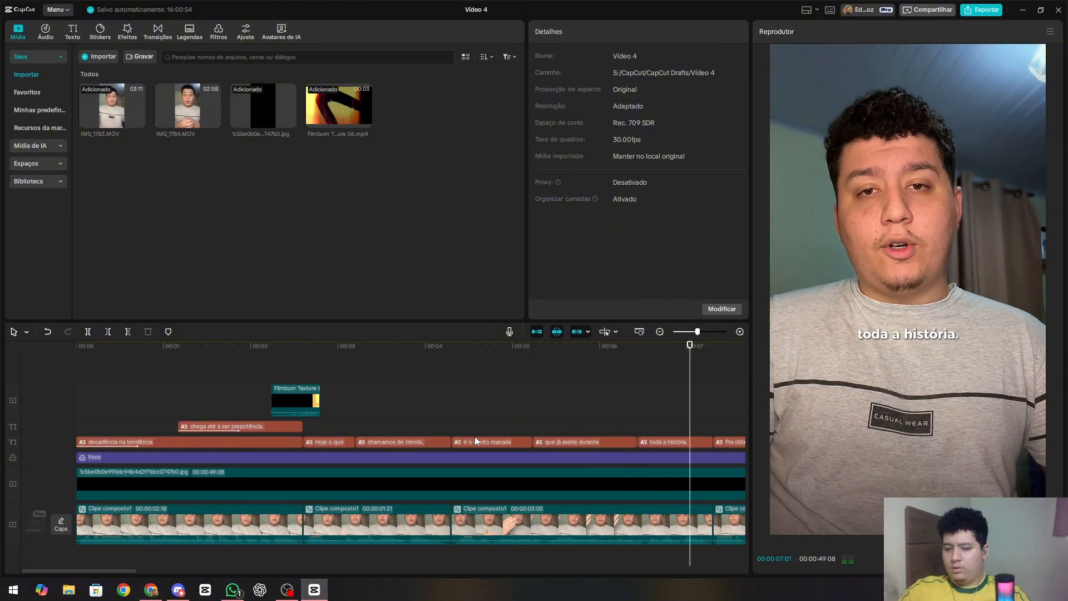
left_click(453, 425)
left_click_drag(453, 425, 458, 432)
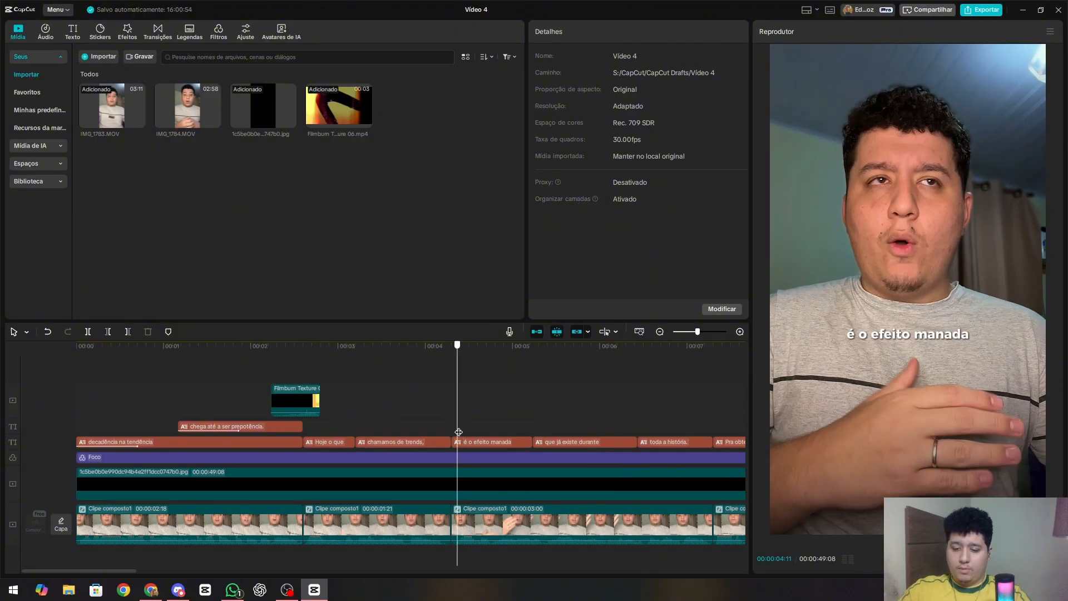
key("q")
Trim the end of the second compound clip at 00:00:04:07.
left_click(423, 416)
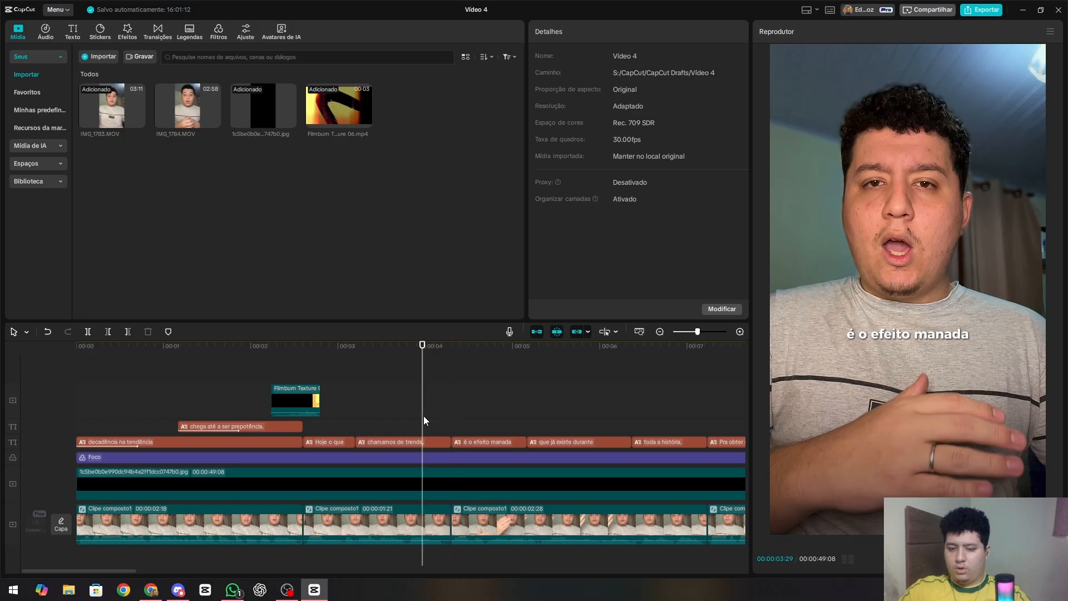
key("space")
left_click(445, 429)
key("w")
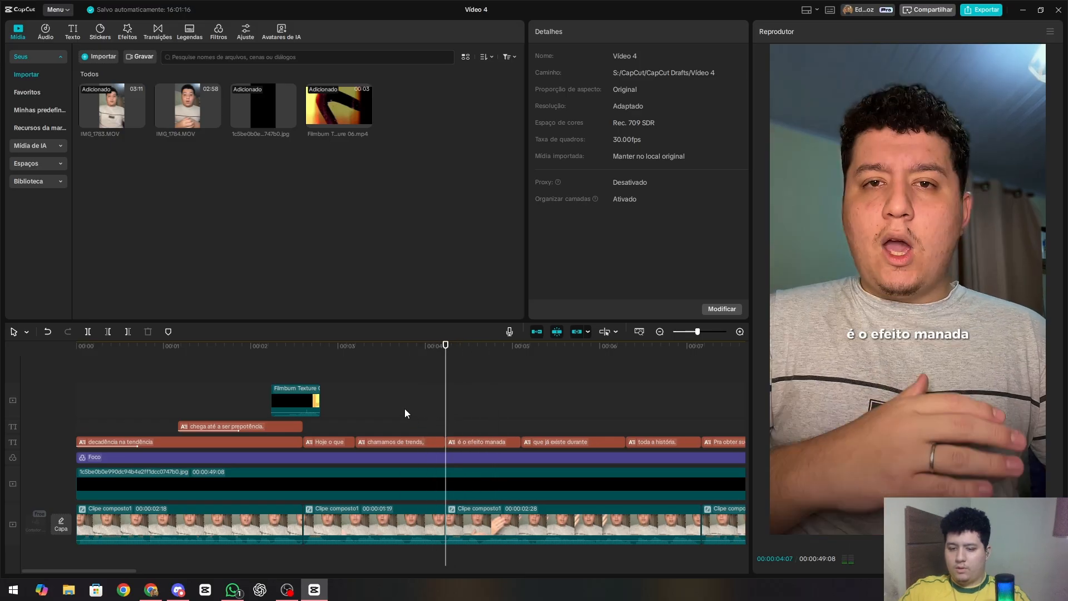
Play back the cut into the third clip and check the timing of "que já existe durante" and "toda a história.".
left_click(405, 415)
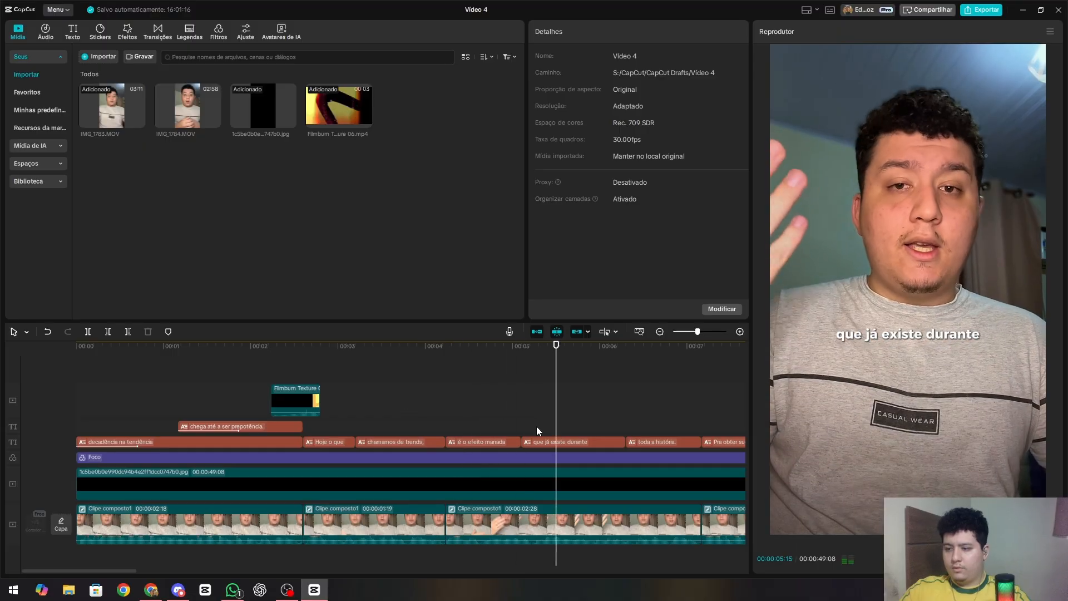
left_click(605, 420)
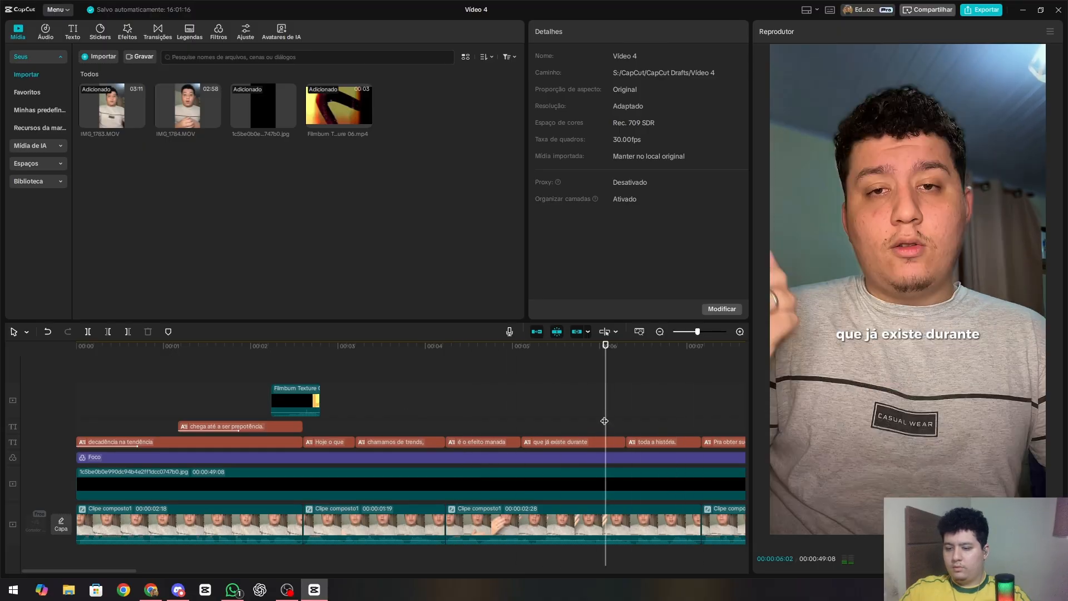
key("space")
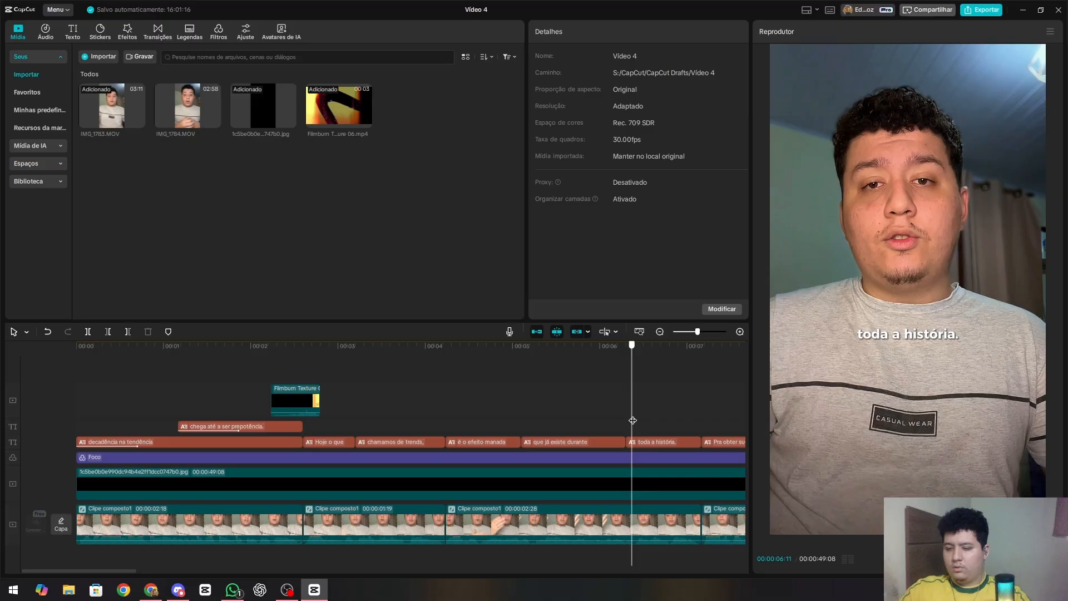
Move the boundary between the captions "que já existe durante" and "toda a história." slightly forward and check its timing in playback.
left_click_drag(628, 443, 631, 443)
left_click(611, 427)
key("space")
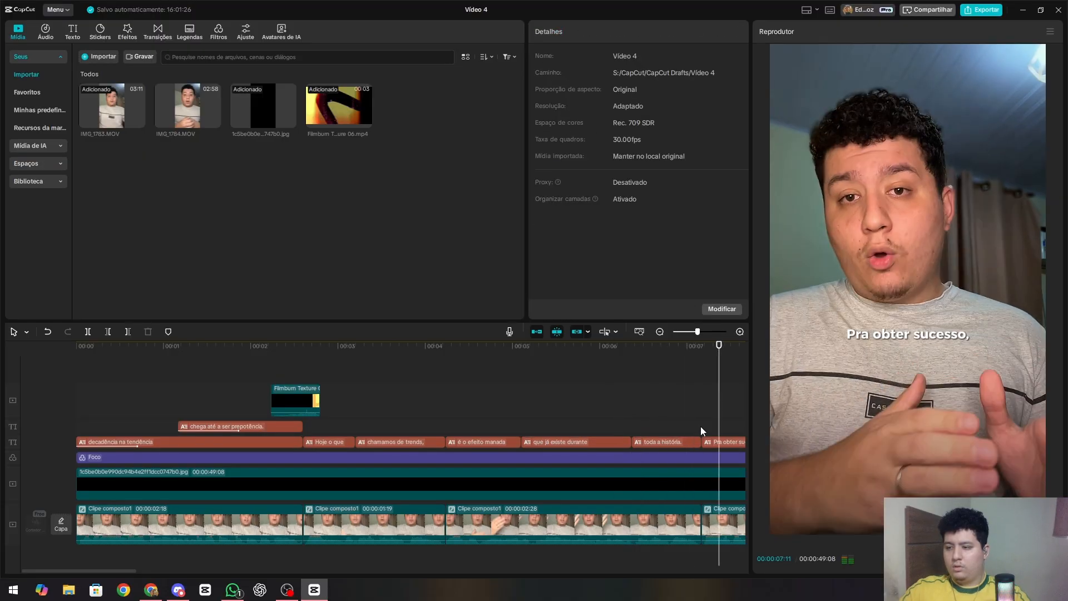
key("space")
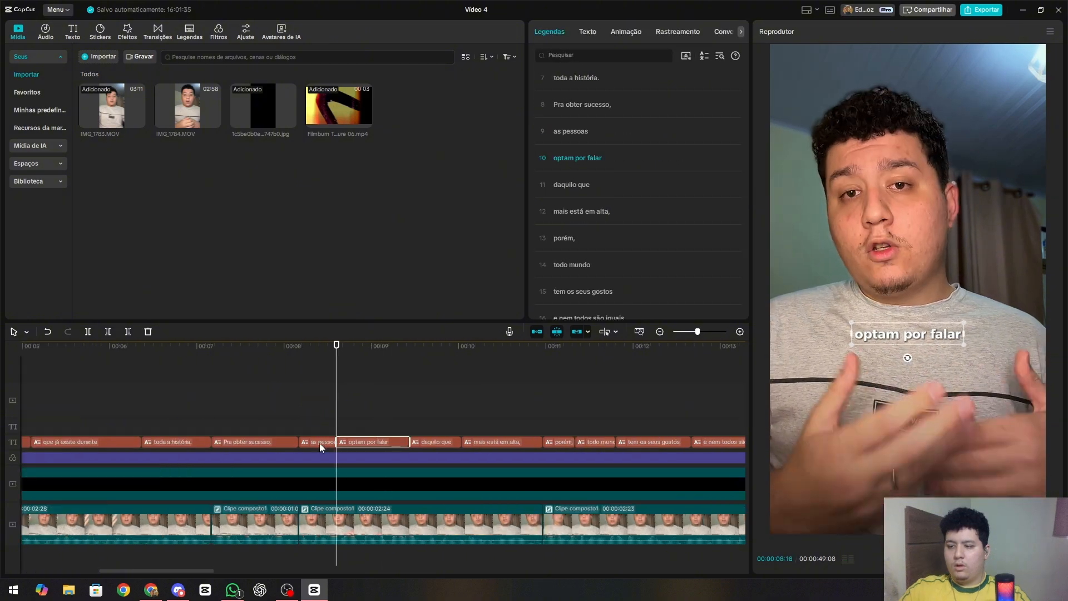
Extend the caption "optam por falar" to about 00:00:09:18, shortening the start of "daquilo que", and check the timing in playback.
key("space")
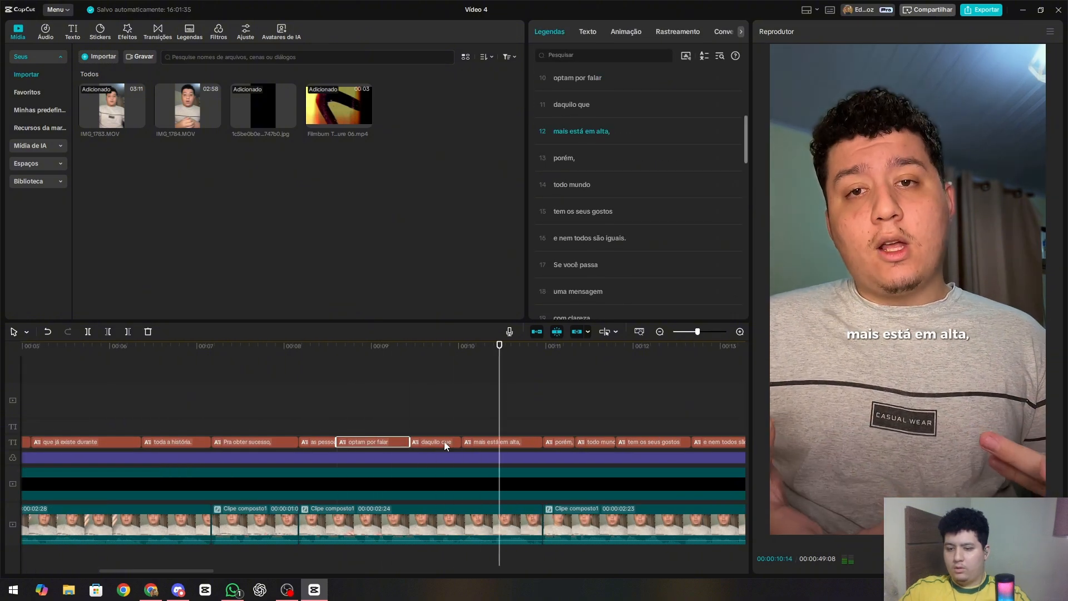
left_click(357, 424)
key("space")
left_click_drag(410, 443, 427, 441)
left_click(408, 443)
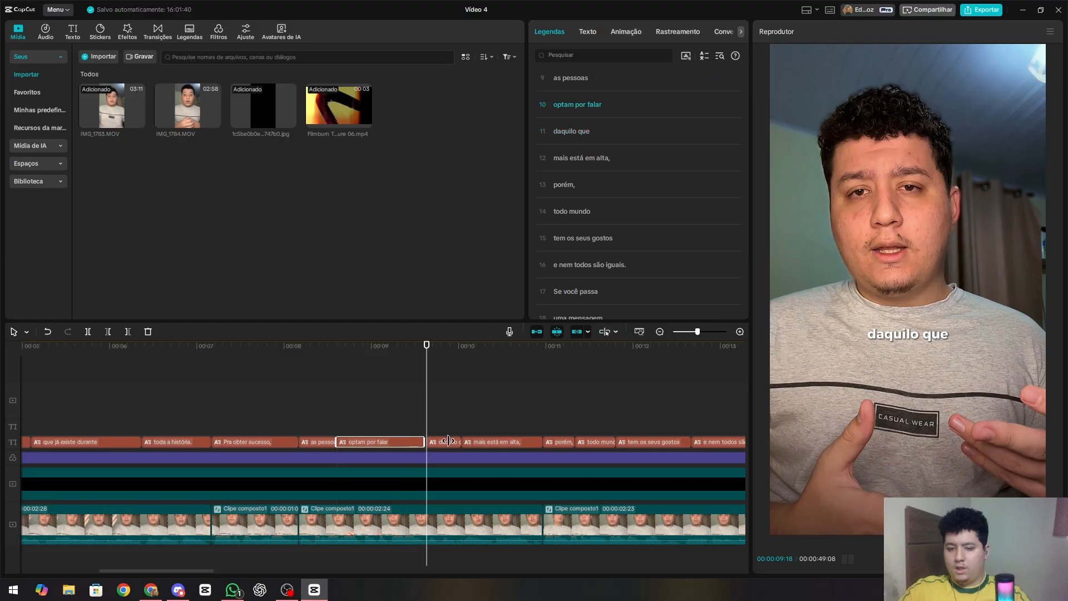
key("space")
left_click(444, 430)
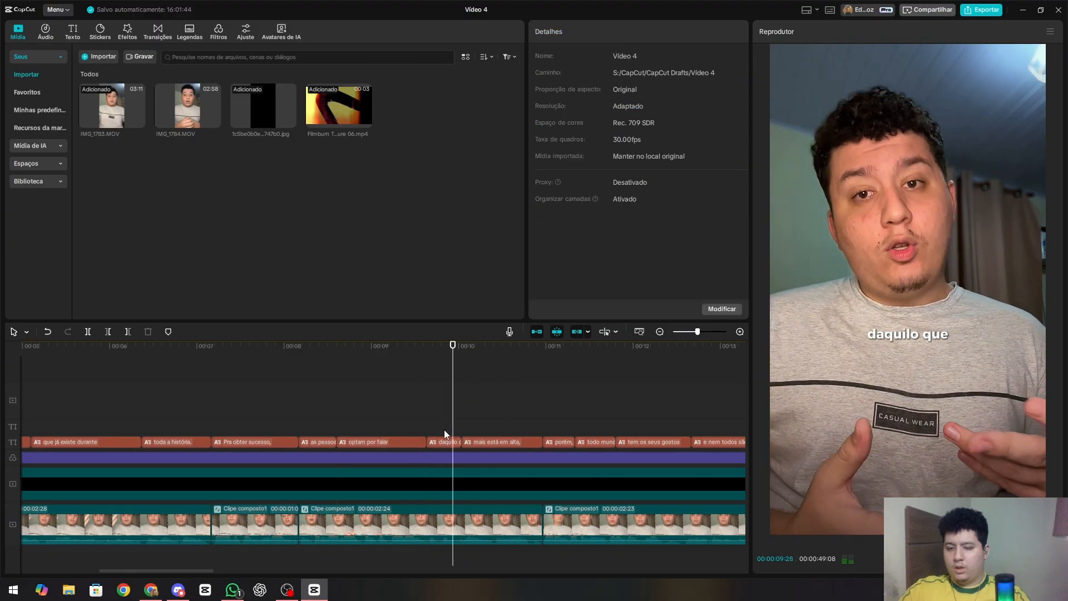
left_click(444, 441)
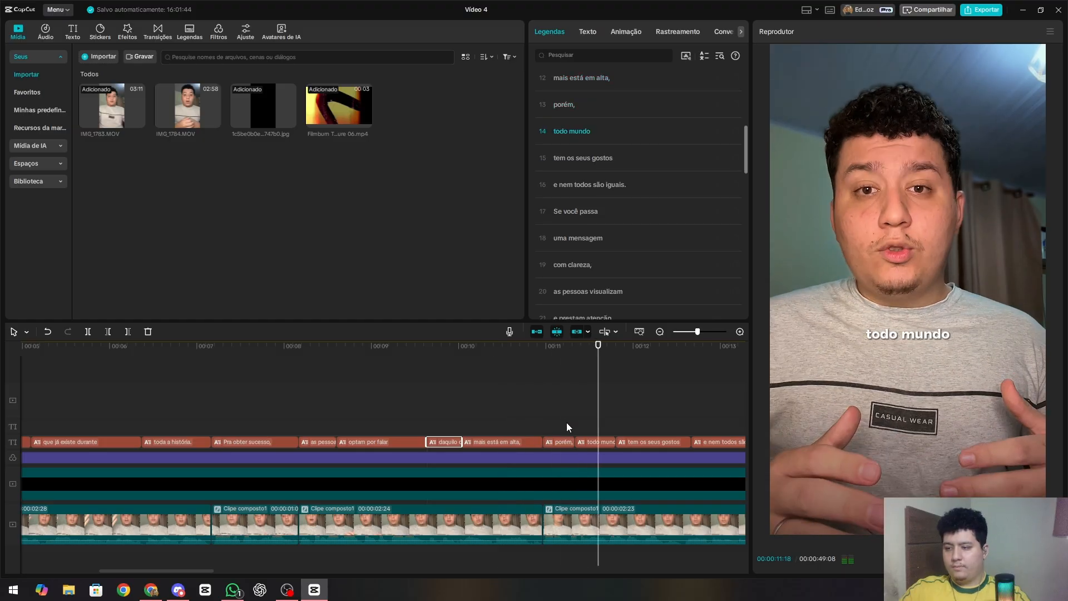
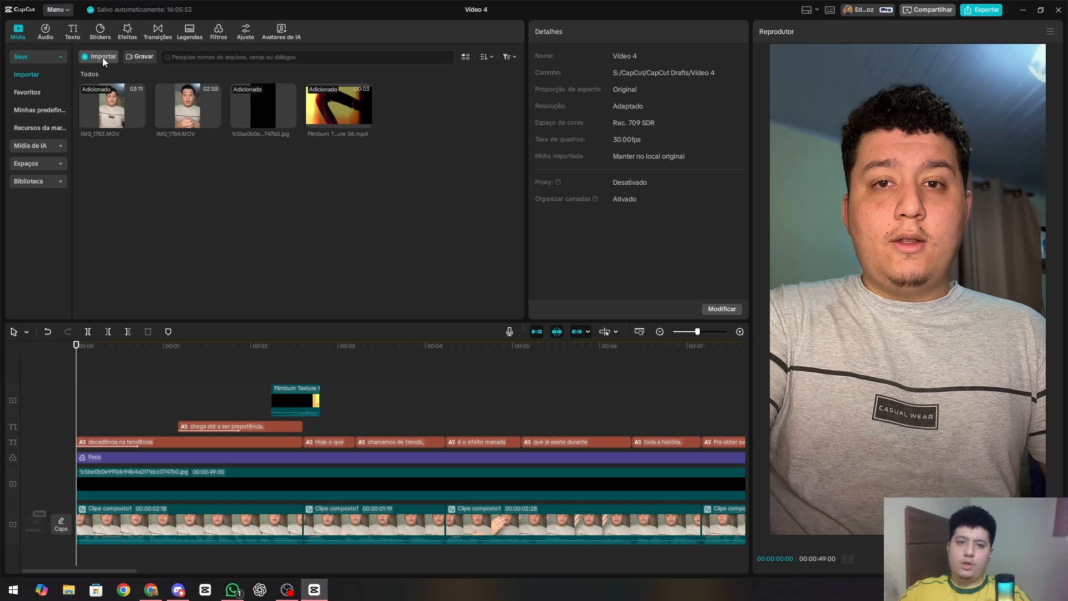
Import the Bread music WAV from the "Músicas de fundo" folder in Tools, searching for "bread".
left_click(103, 58)
scroll(44, 111, "up", 5)
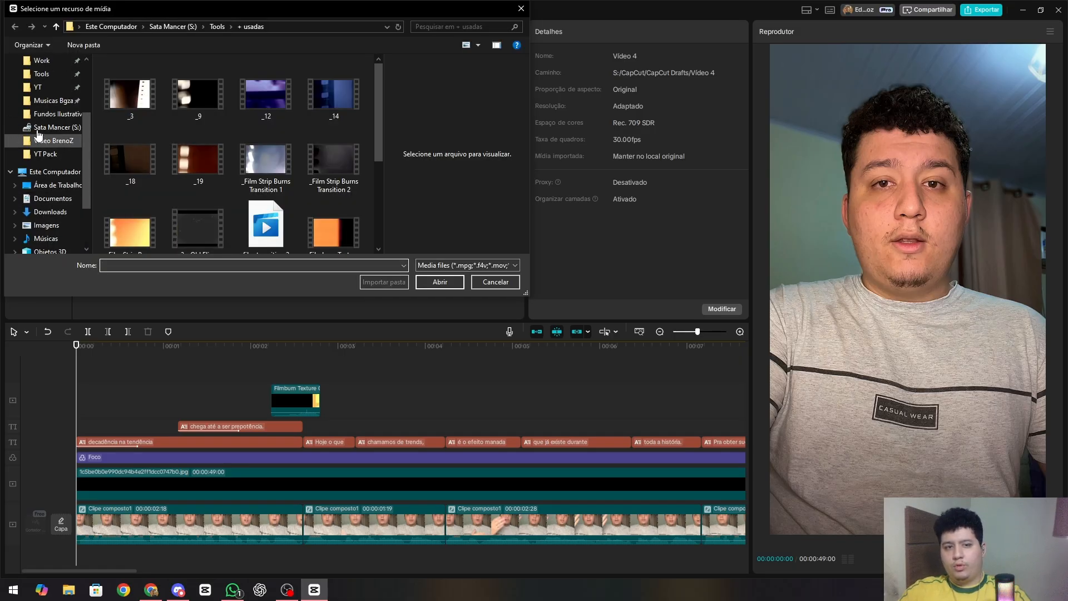
left_click(38, 79)
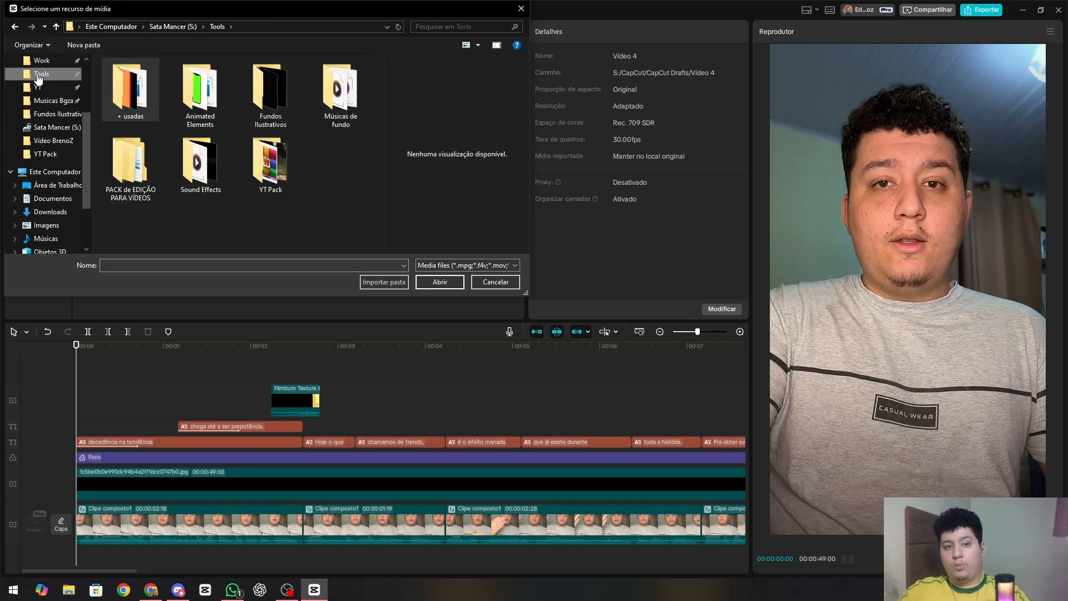
double_click(340, 120)
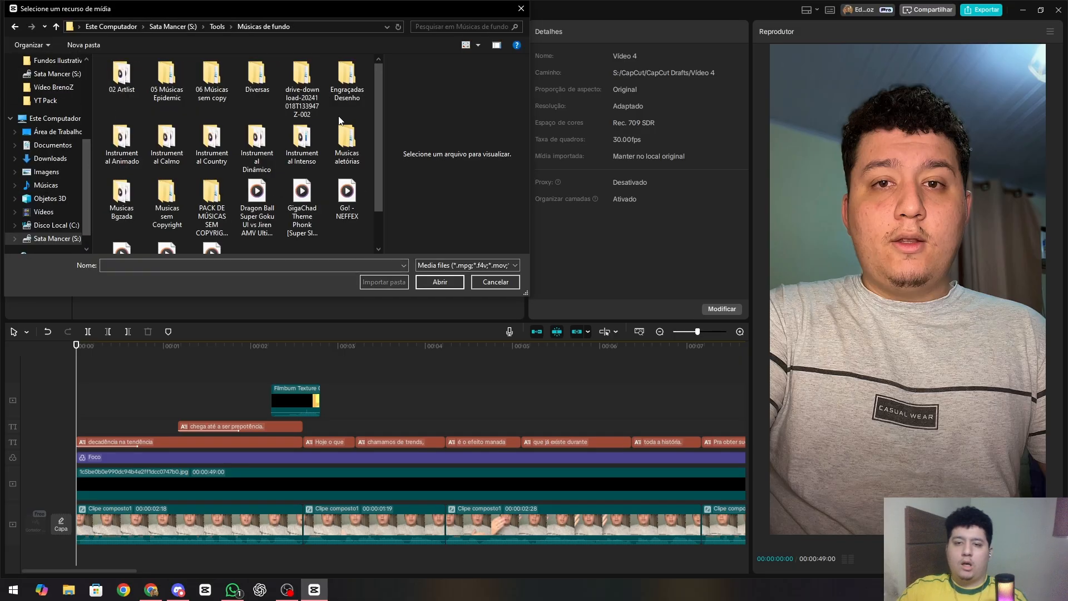
left_click(430, 29)
type("br")
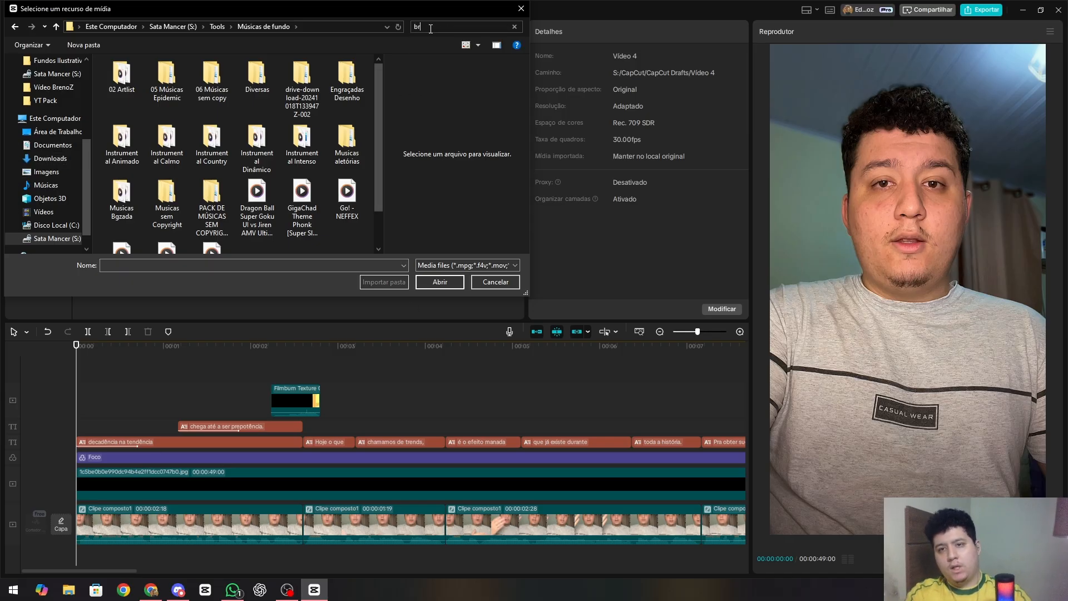
type("ead")
double_click(157, 74)
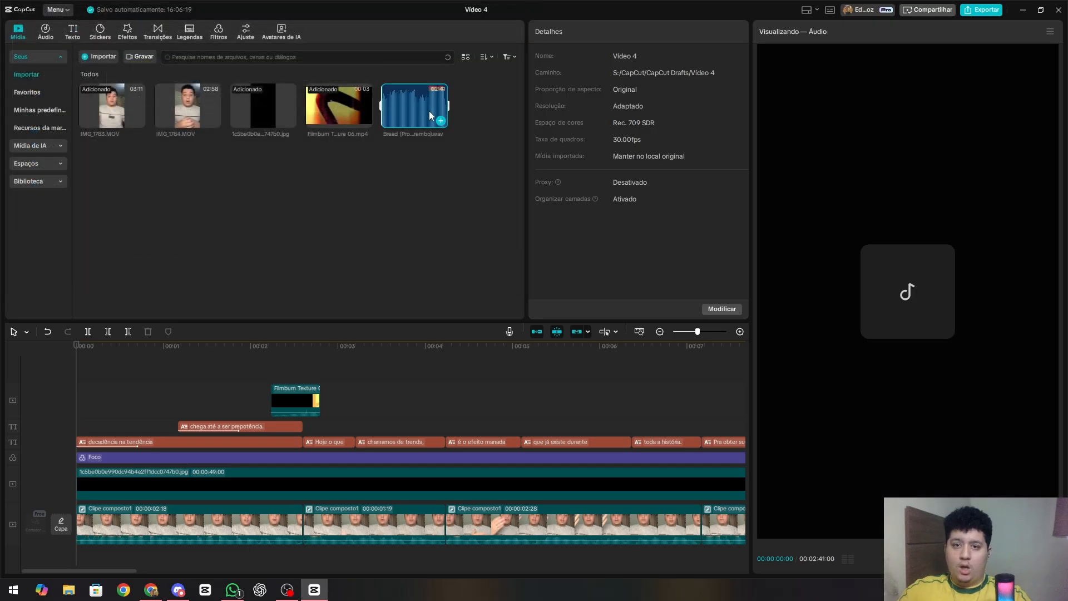
Place the Bread track under the video and remove its first second so the music begins at the timeline start.
left_click_drag(428, 111, 100, 553)
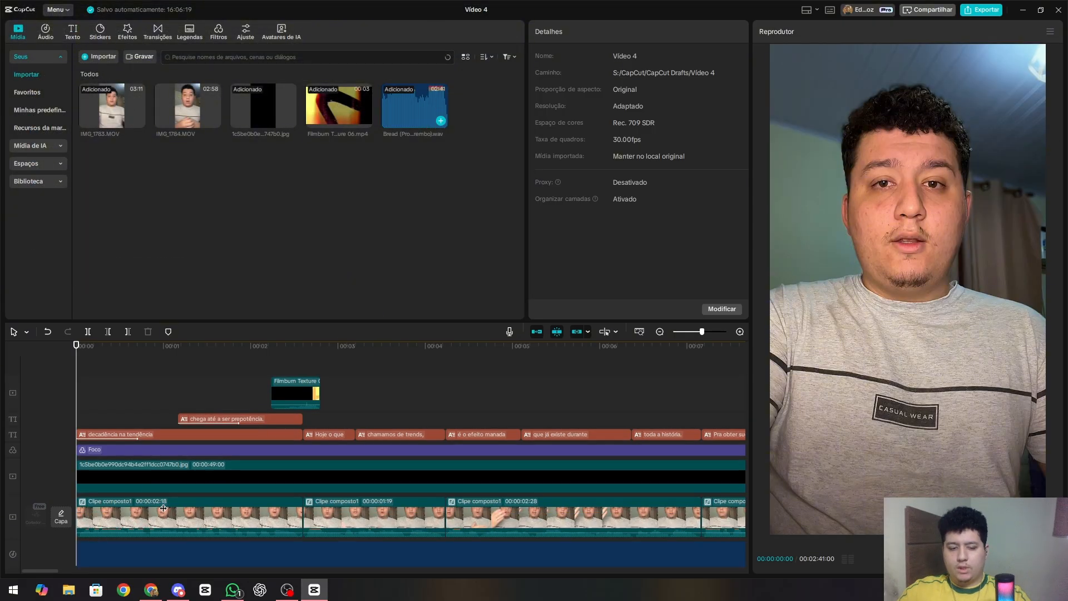
scroll(138, 510, "down", 2)
left_click(222, 551)
left_click(221, 534)
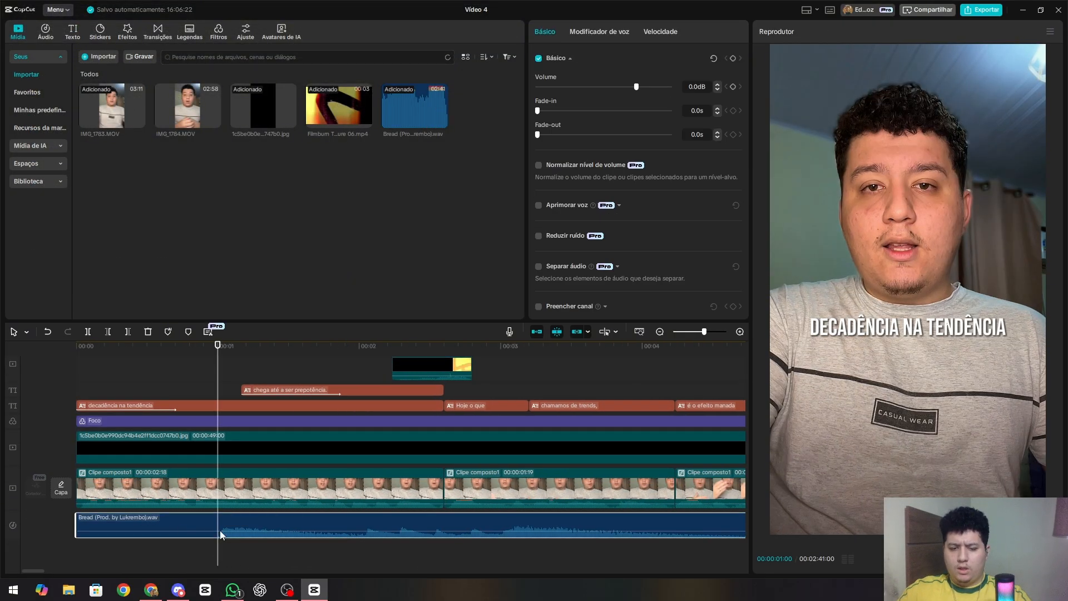
key("q")
left_click_drag(252, 531, 40, 520)
left_click(123, 552)
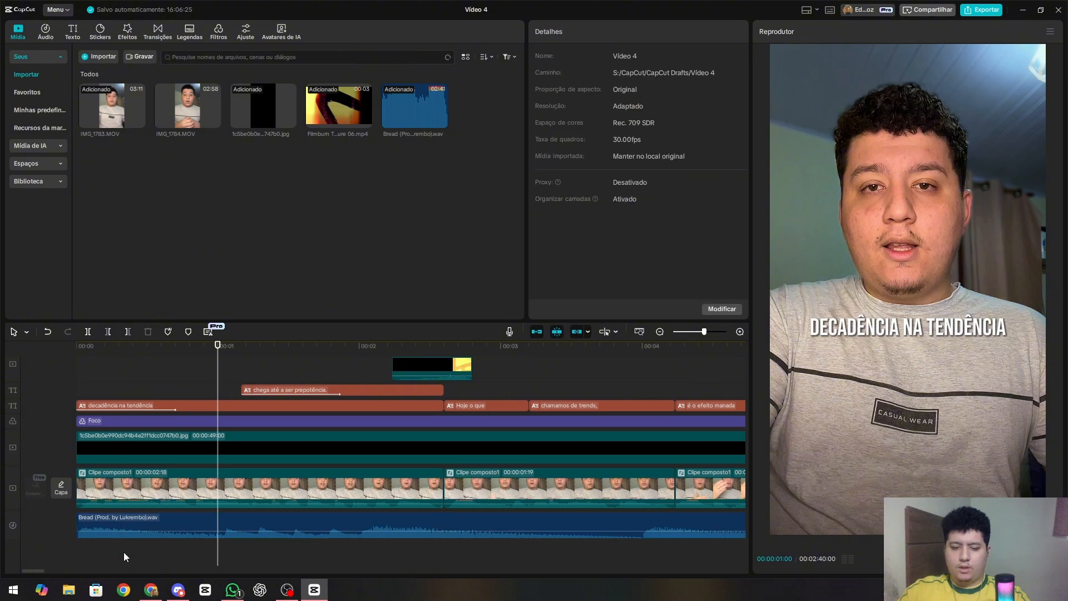
Set the music's volume to -16.5 dB and end it with the video at 00:00:49:00 using a 2.0 s fade-out.
left_click_drag(637, 86, 608, 89)
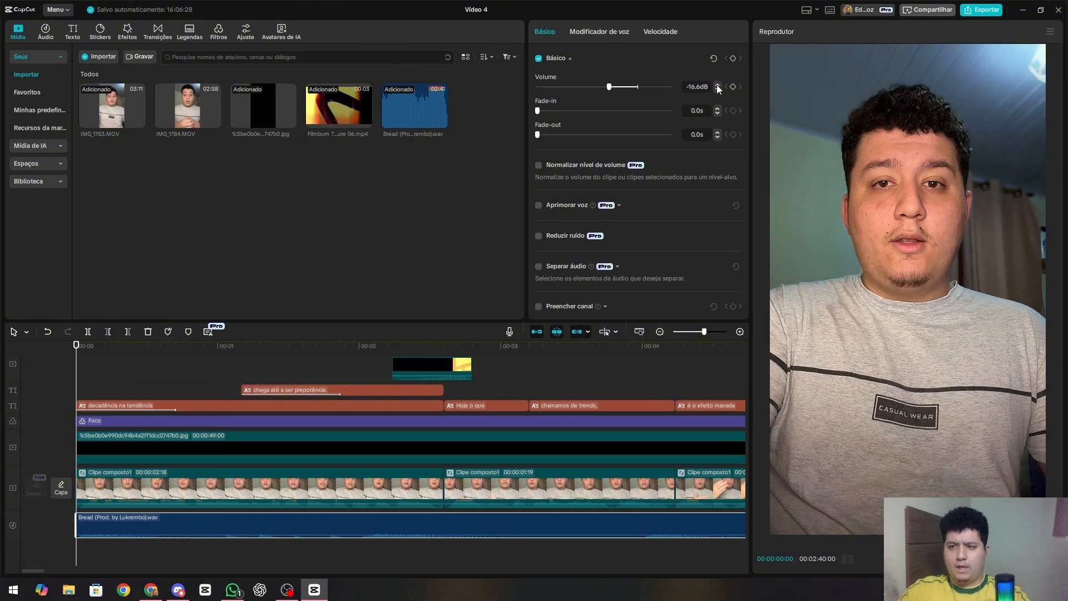
scroll(368, 420, "down", 4)
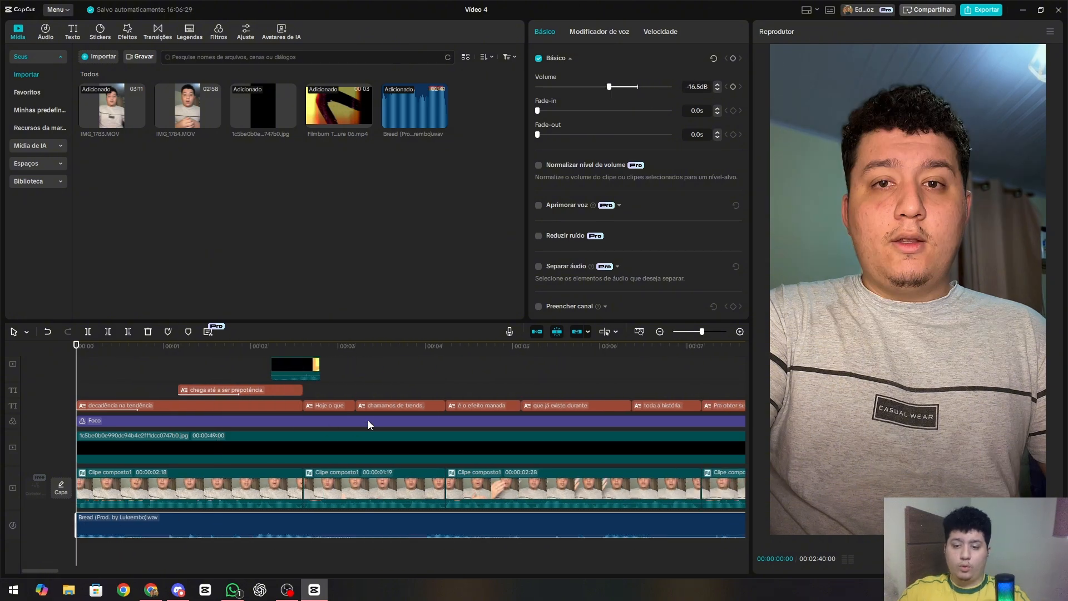
scroll(582, 426, "down", 5)
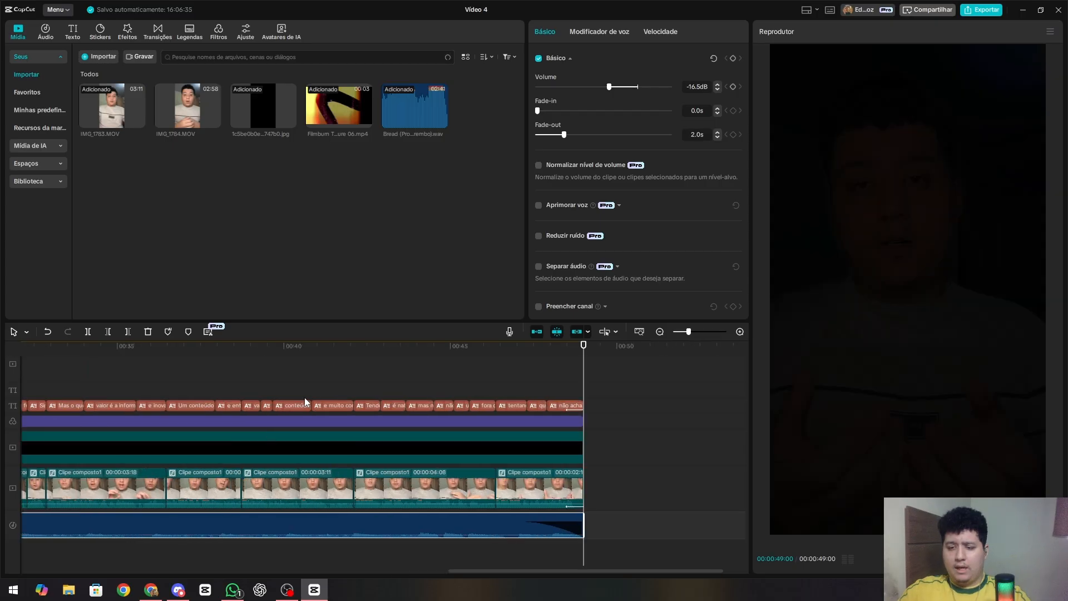
left_click(305, 397)
key("Home")
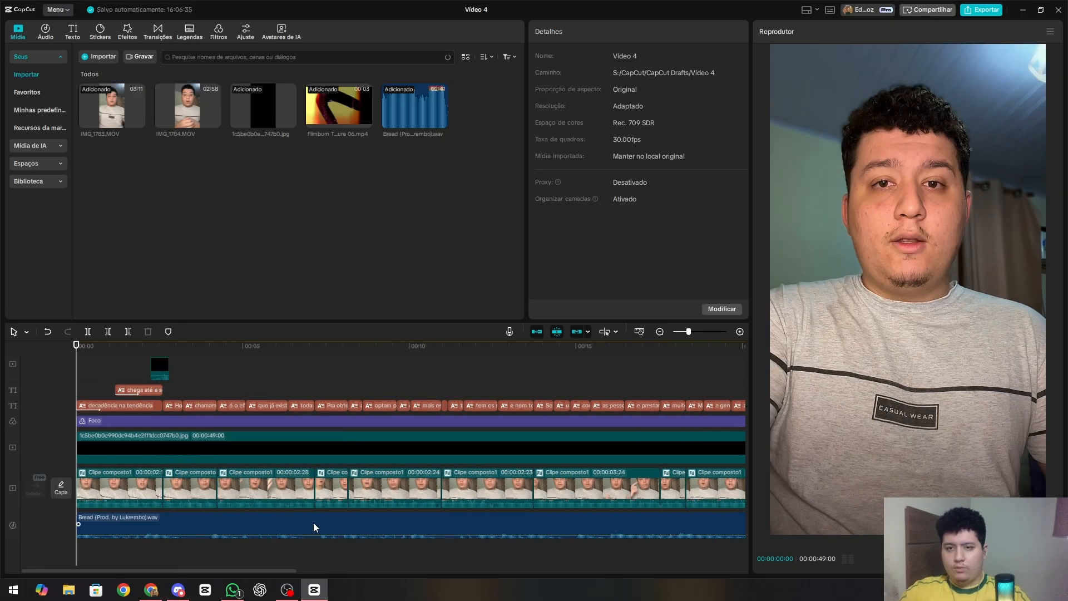
Play the video from the start with the music and look over the whole timeline.
left_click(118, 488)
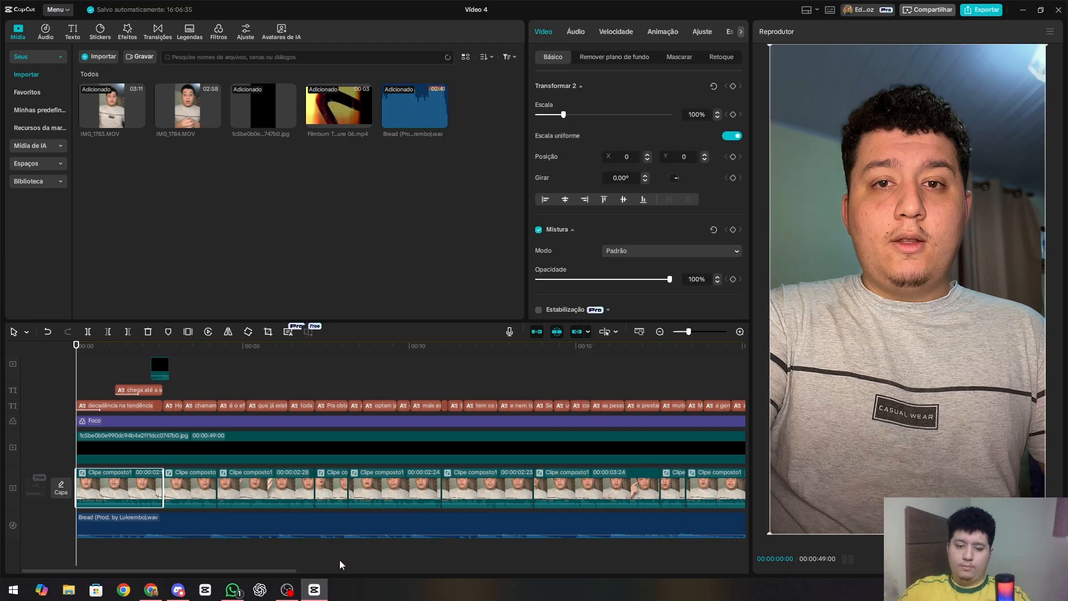
key("space")
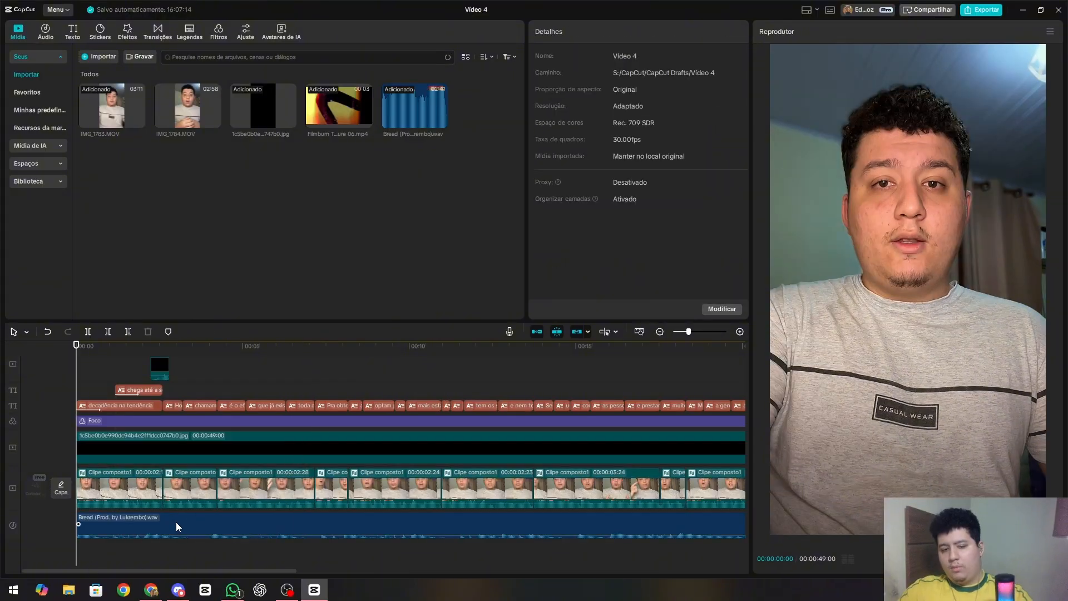
scroll(192, 526, "down", 5)
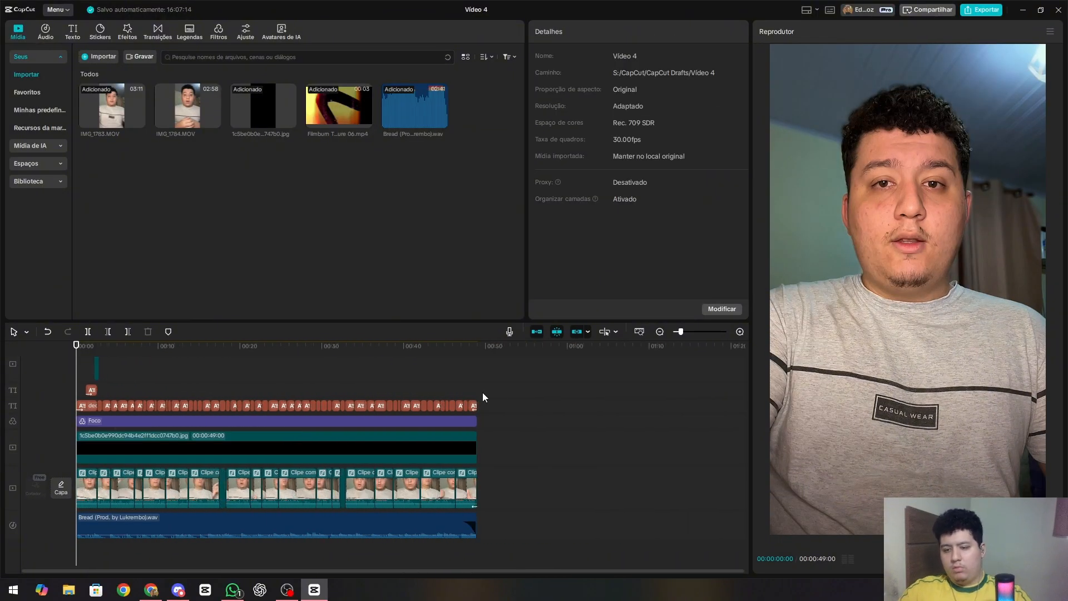
left_click(434, 531)
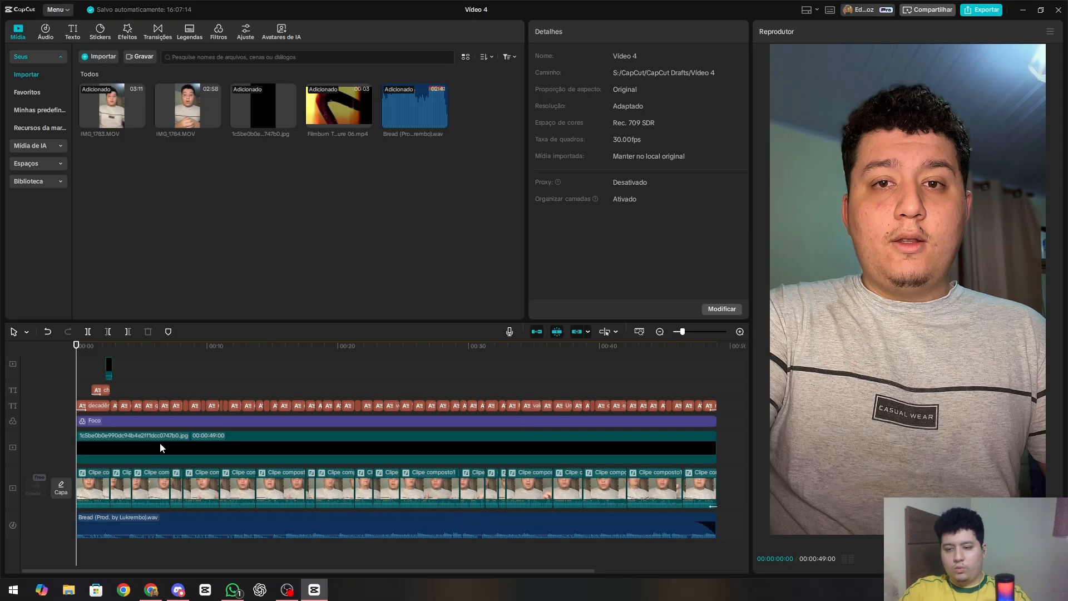
scroll(158, 446, "down", 1)
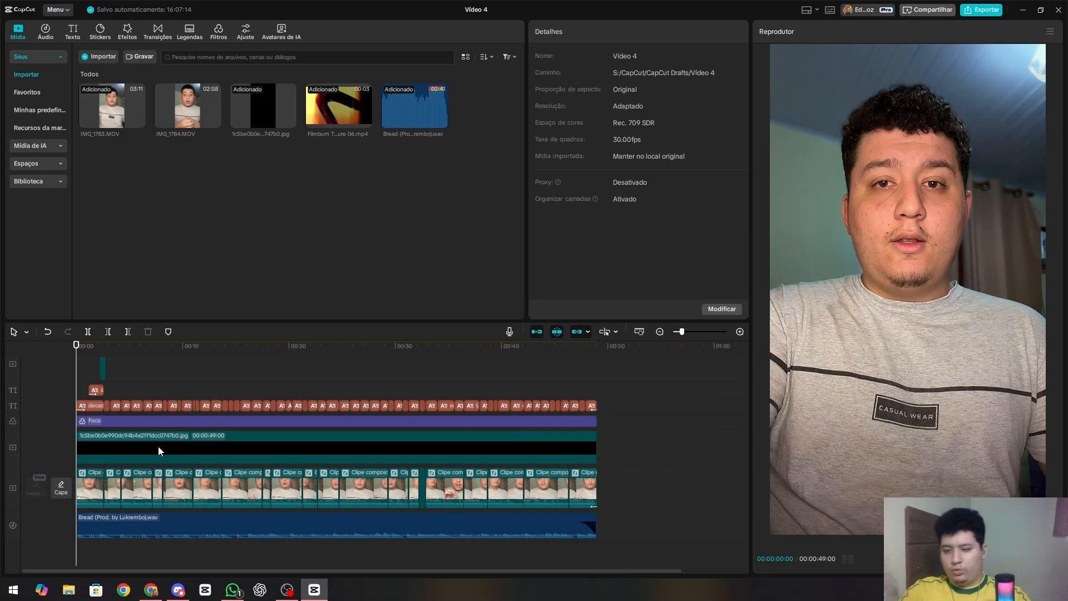
scroll(167, 450, "up", 3)
scroll(119, 493, "down", 1)
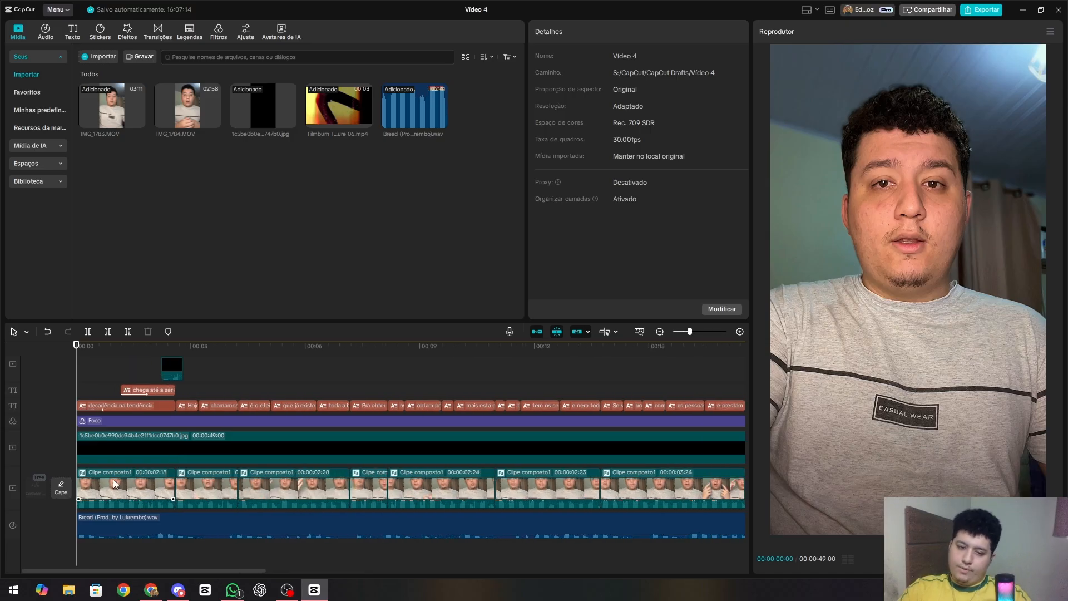
Animate a zoom-out on the first compound clip with Transform keyframes, from 130% scale at its start to 100% at its end (00:00:02:18).
left_click(118, 493)
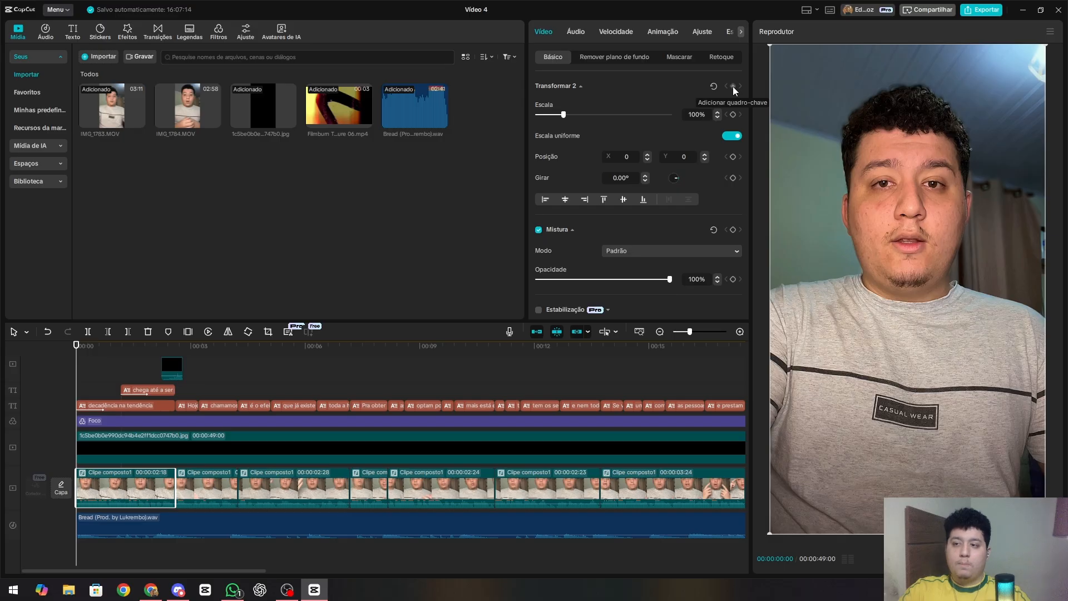
left_click(171, 378)
left_click(175, 490)
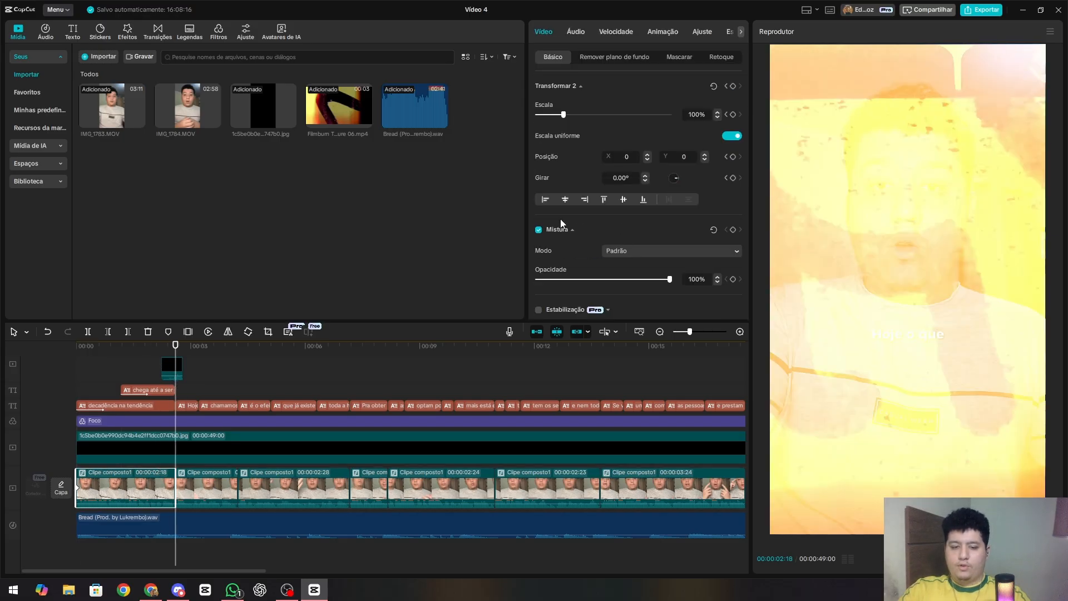
left_click(733, 87)
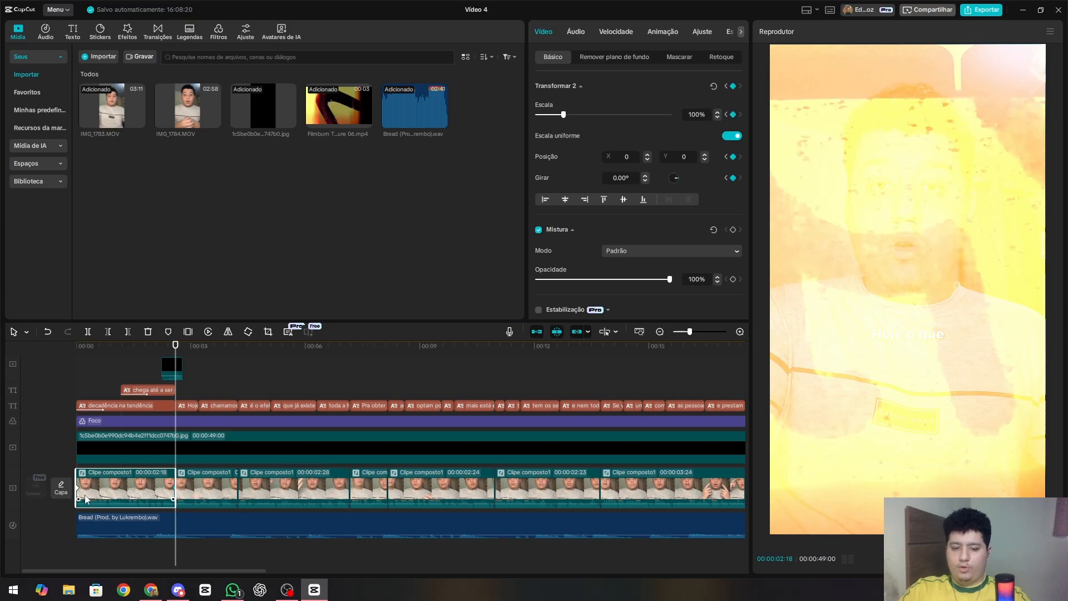
left_click(726, 86)
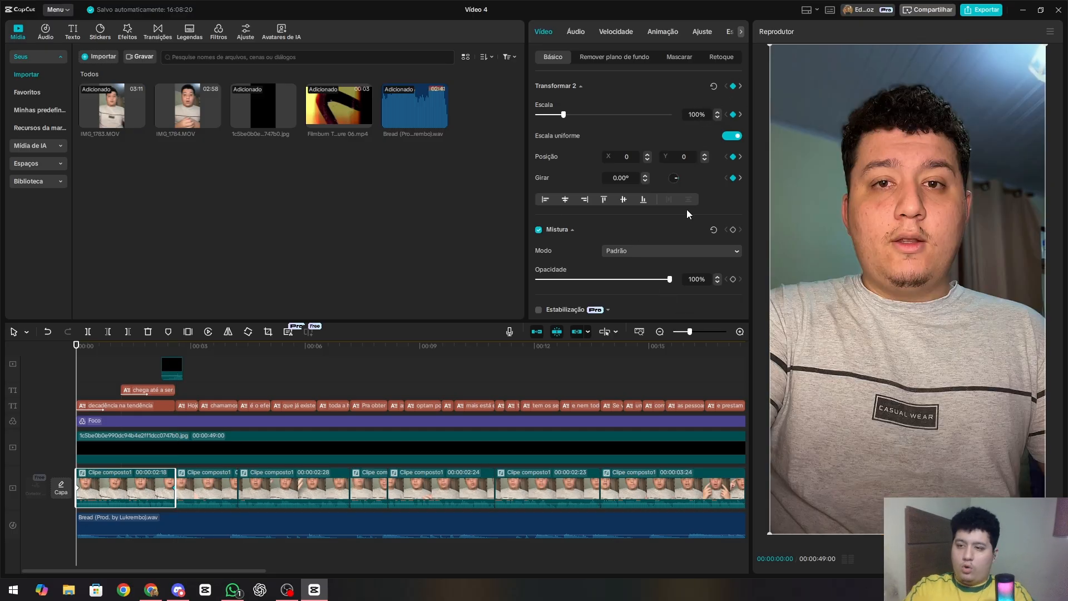
key("Return")
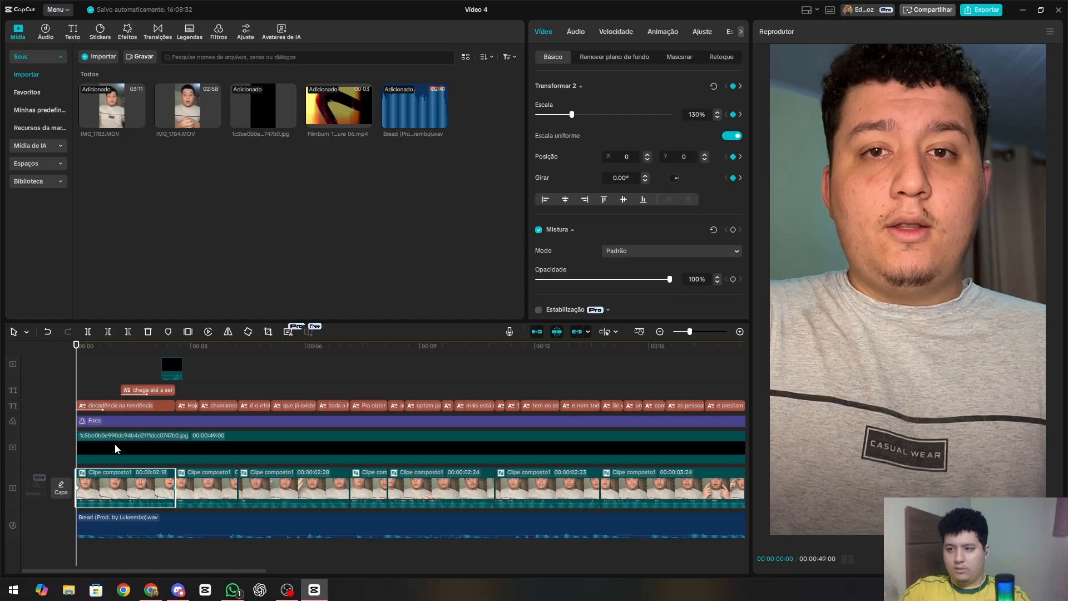
Play back the opening from the start to check the first clip's zoom-out.
left_click(99, 382)
key("space")
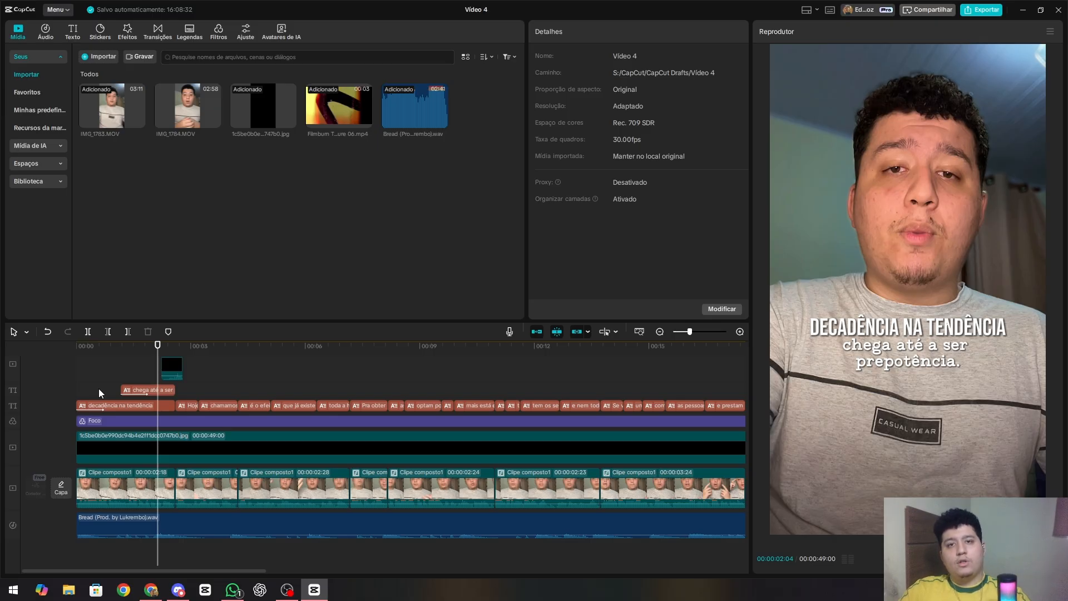
key("Home")
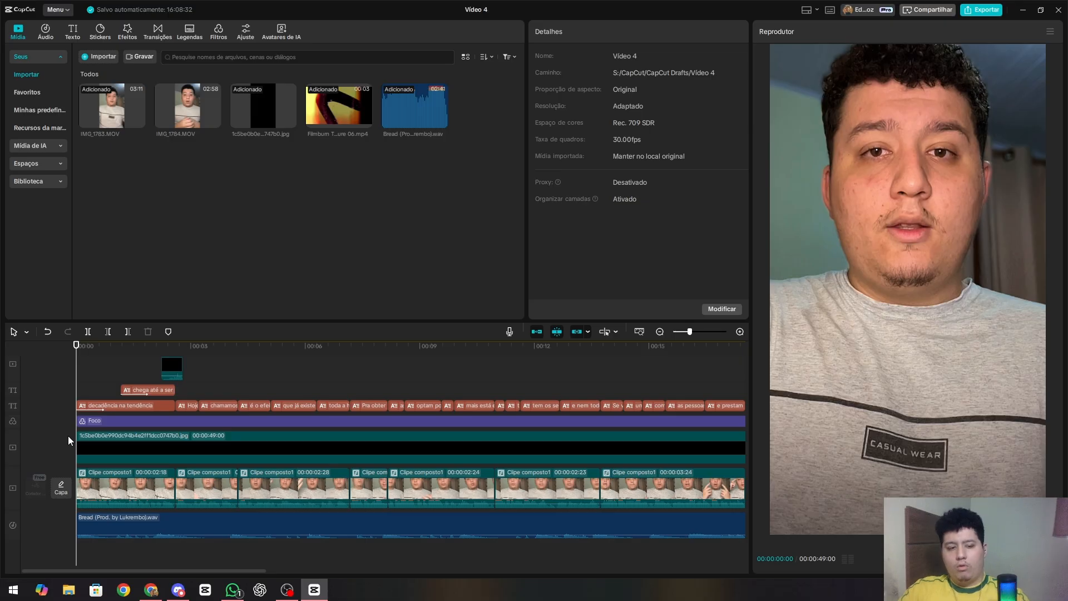
key("space")
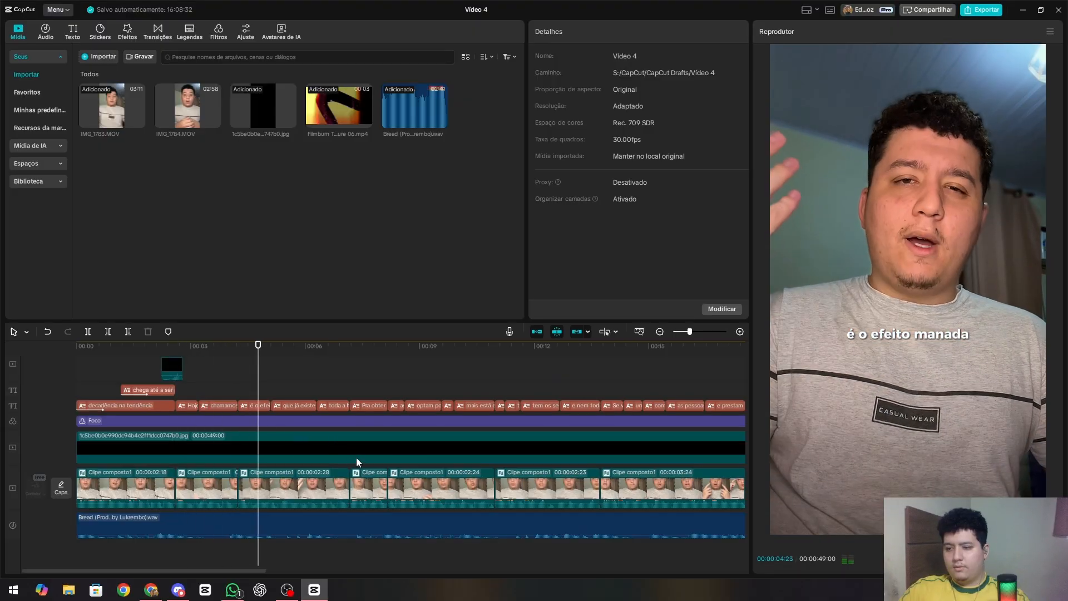
Set the scale of the third compound clip, starting at 00:00:04:07, to 110%.
left_click(286, 492)
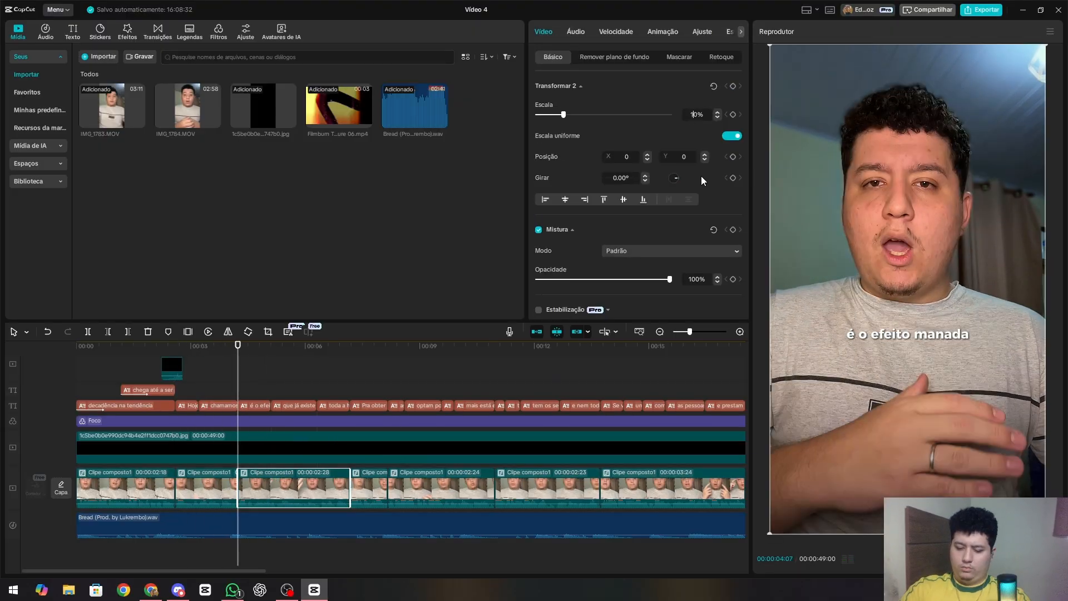
type("1")
key("Return")
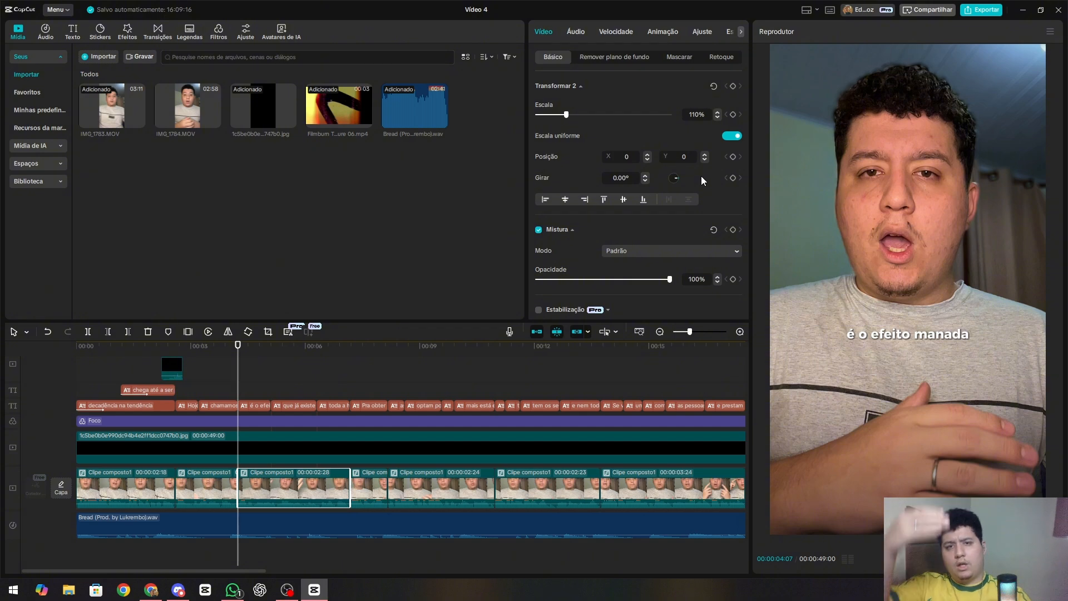
Try a 194% scale on the third compound clip, and undo it.
key("space")
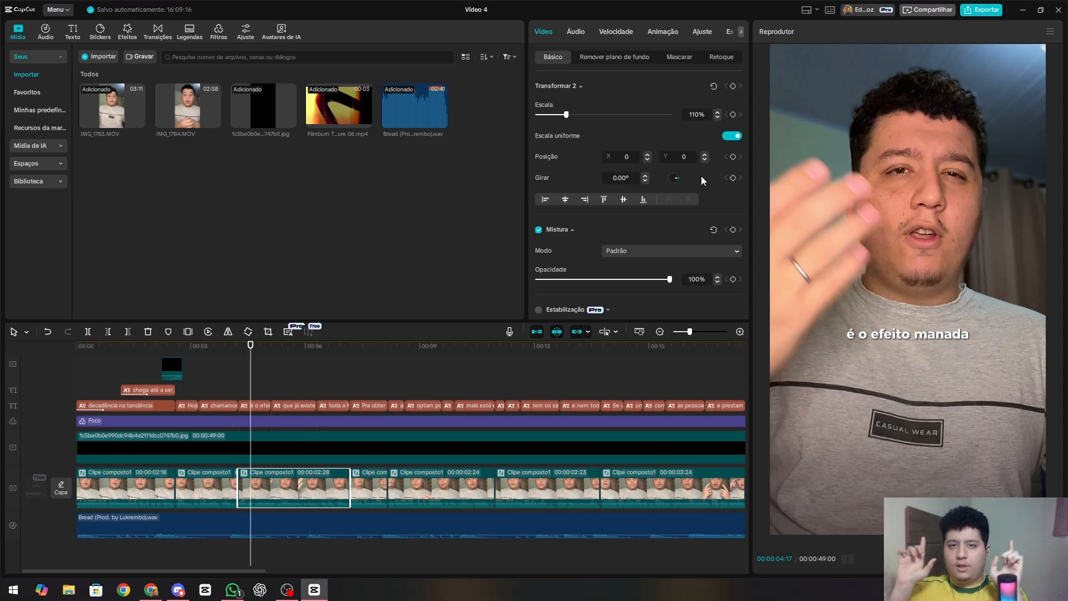
left_click_drag(566, 114, 588, 115)
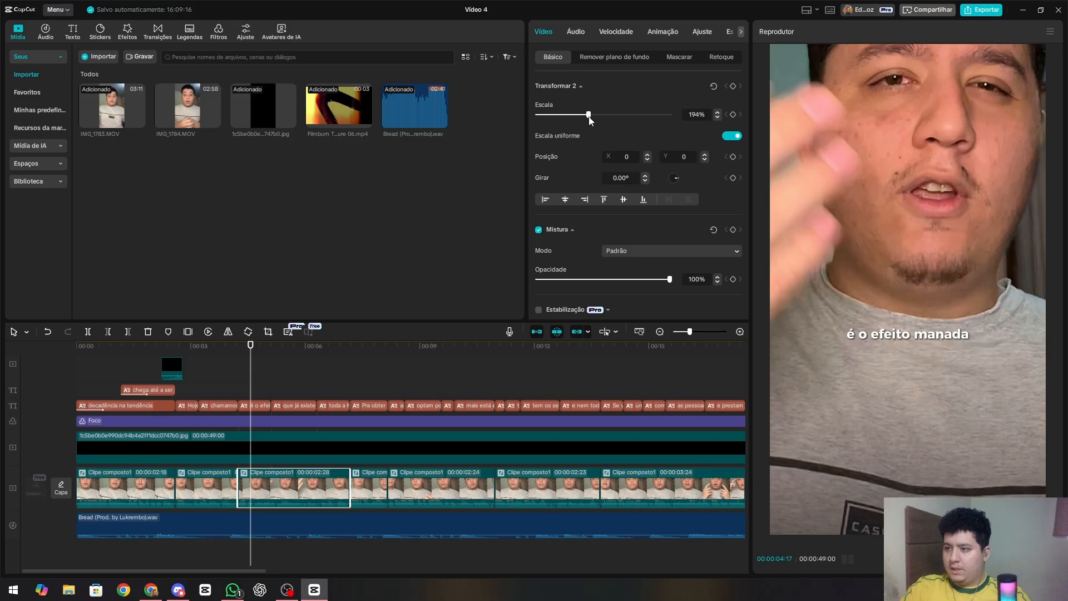
key("ctrl+z")
Play back the third compound clip from its start at 00:00:04:07 to check its 110% scale.
left_click(234, 384)
key("Right")
key("Right")
key("Right")
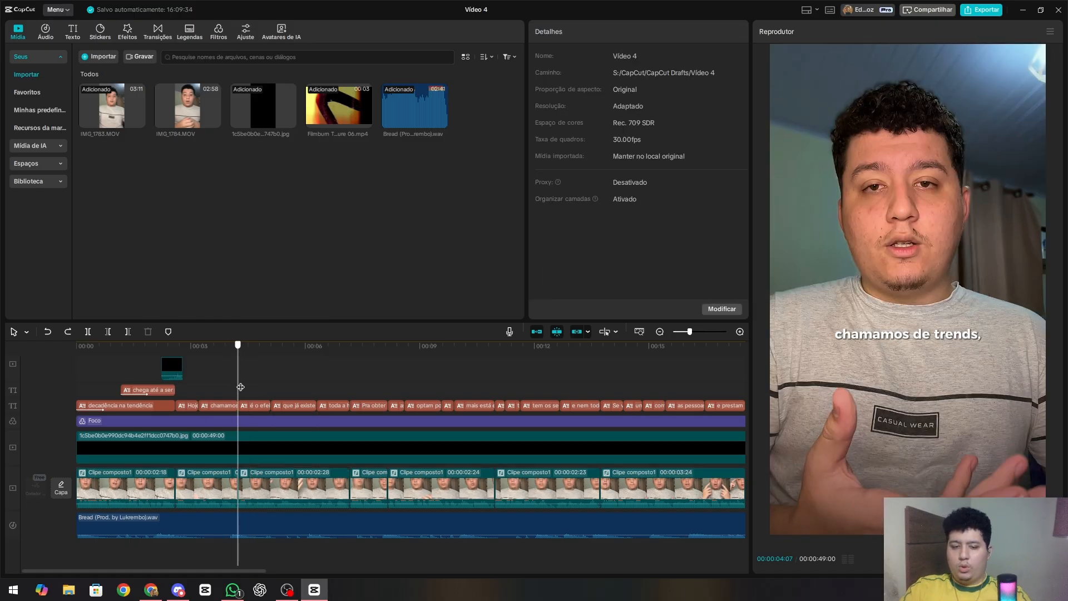
left_click(272, 481)
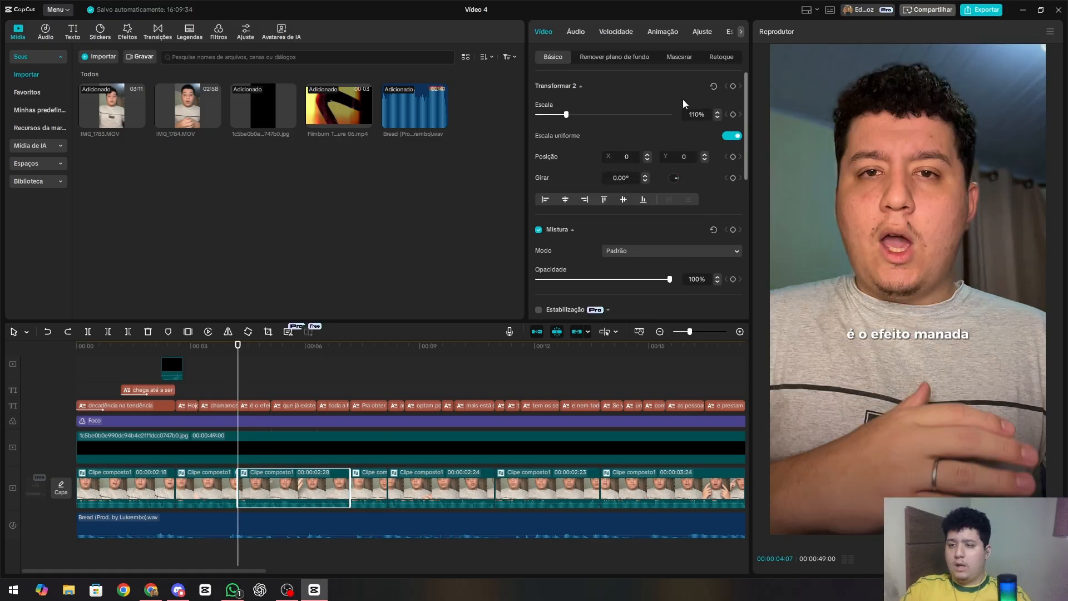
key("space")
key("space")
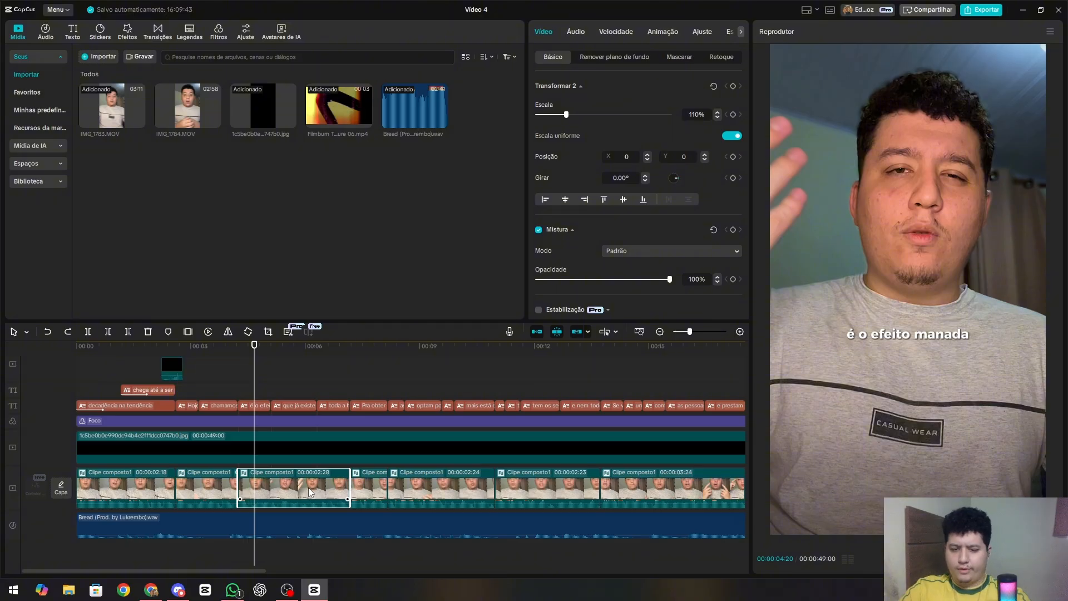
key("space")
key("ctrl+shift+v")
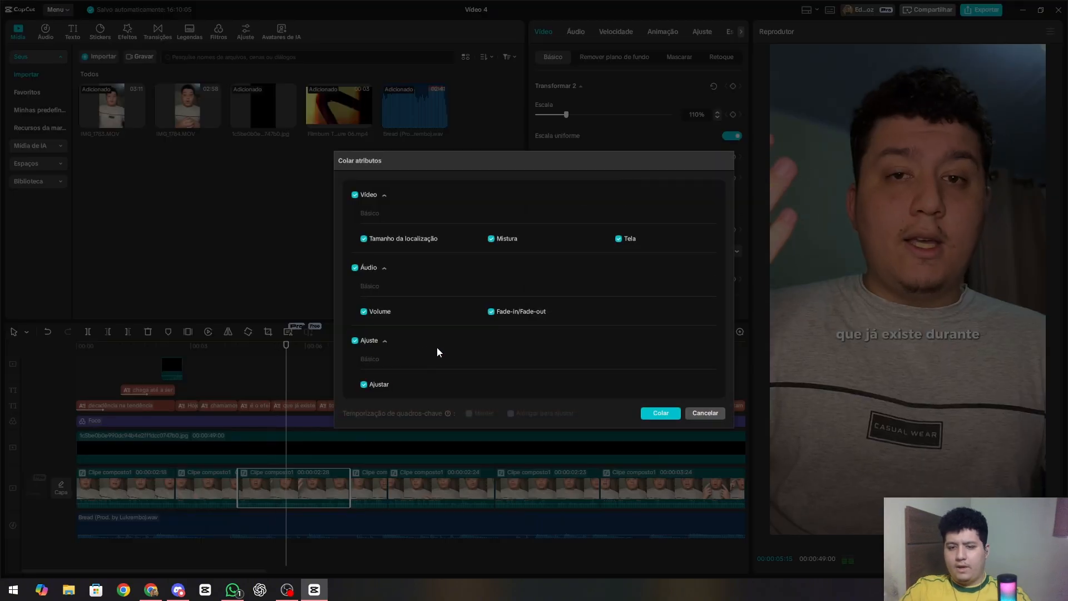
left_click(709, 412)
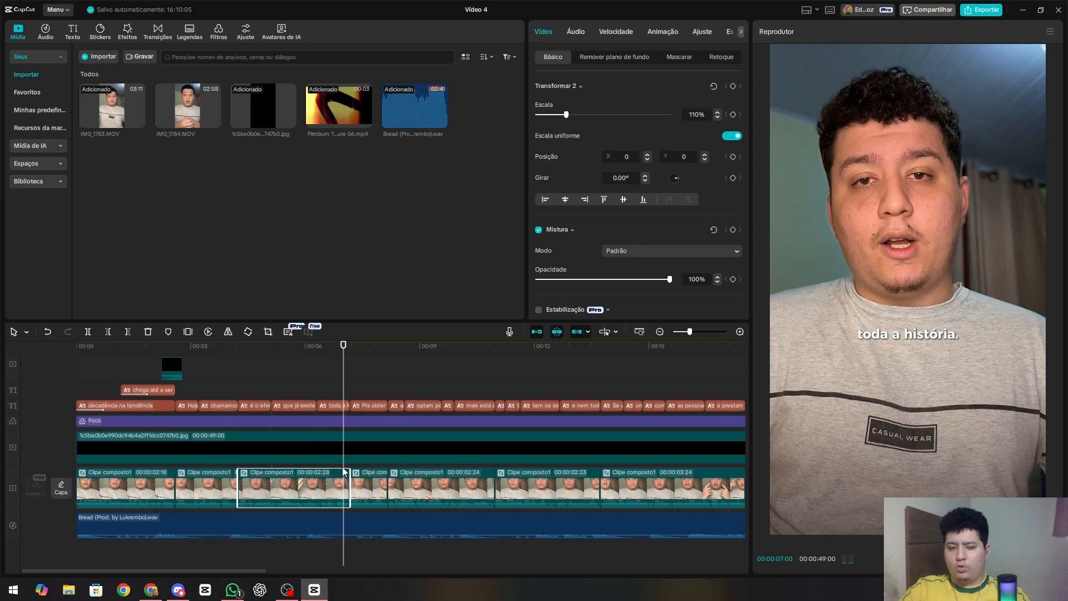
Split the 00:00:02:24 compound clip at 00:00:09:17 and paste the copied attributes onto its second part.
left_click(397, 383)
left_click(303, 385)
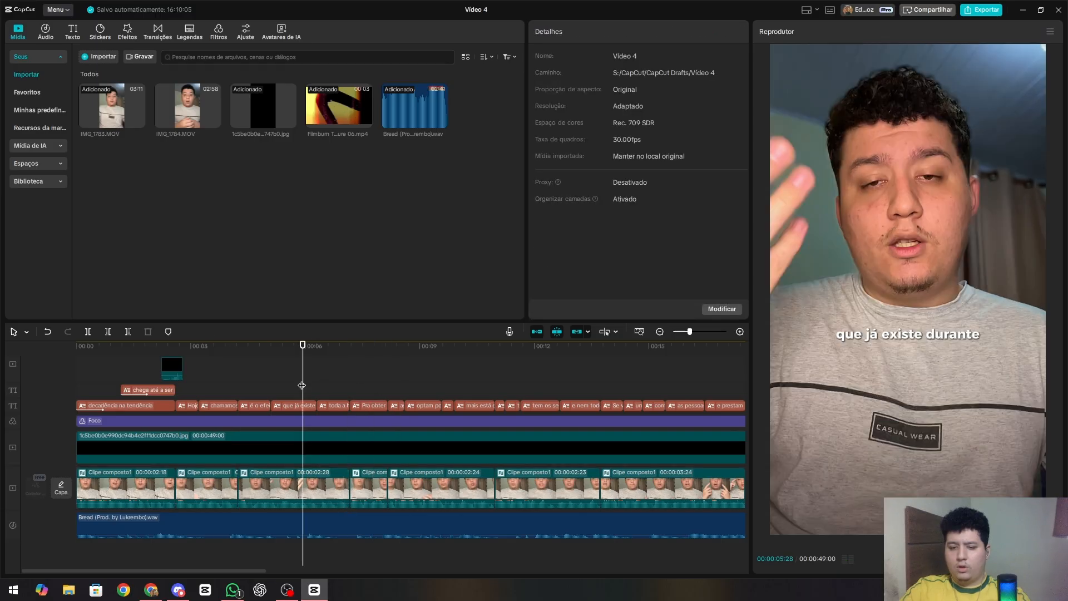
left_click(209, 391)
left_click(271, 390)
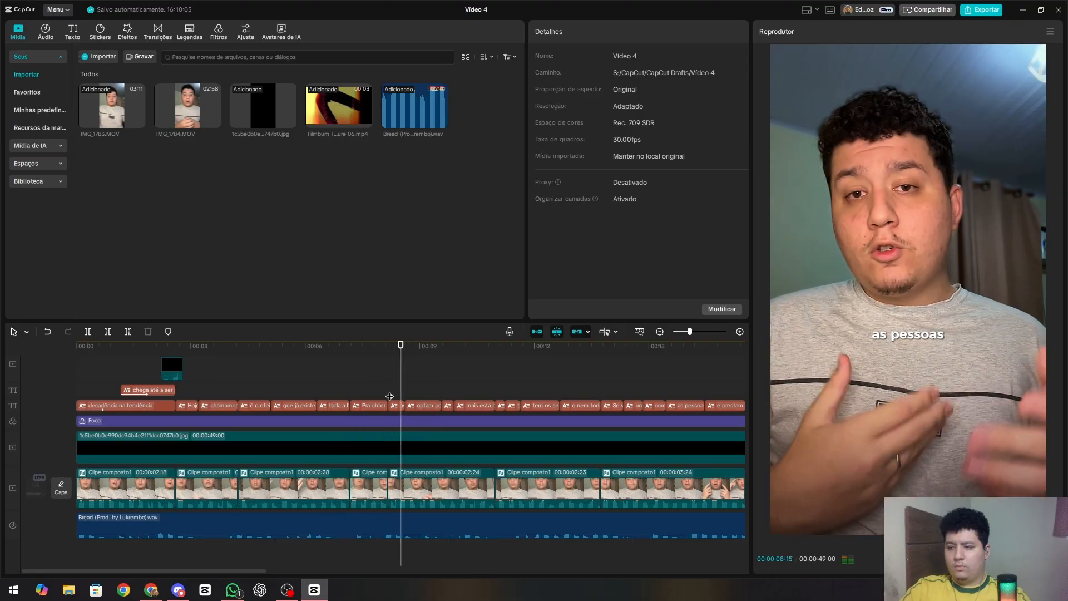
left_click(448, 493)
key("ctrl+b")
key("ctrl+shift+v")
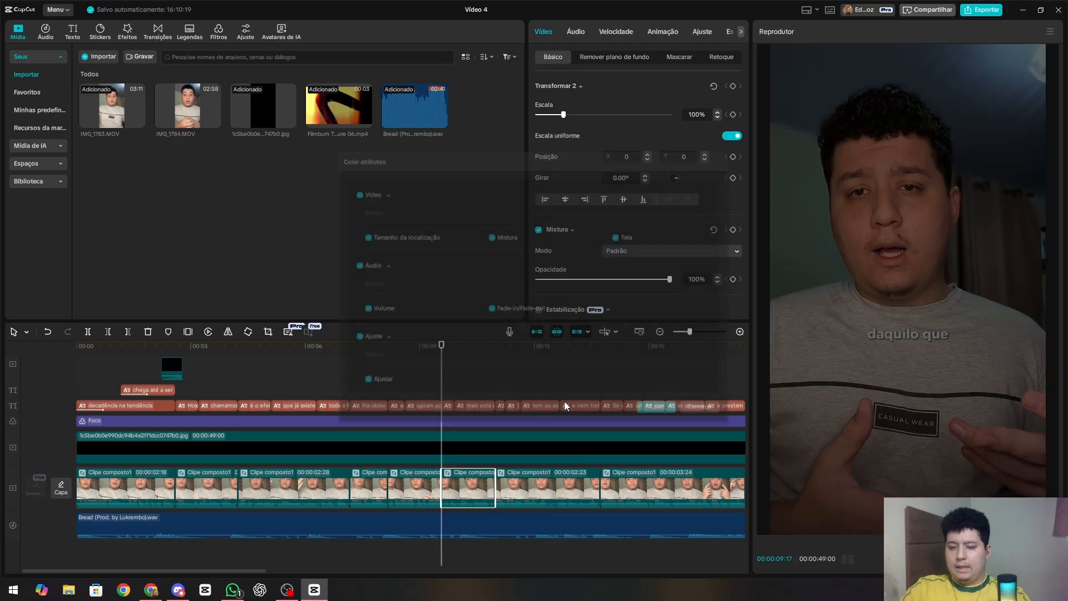
left_click(669, 411)
Split the 00:00:02:23 compound clip at 00:00:12:20 and paste the copied attributes onto its second part.
left_click(403, 397)
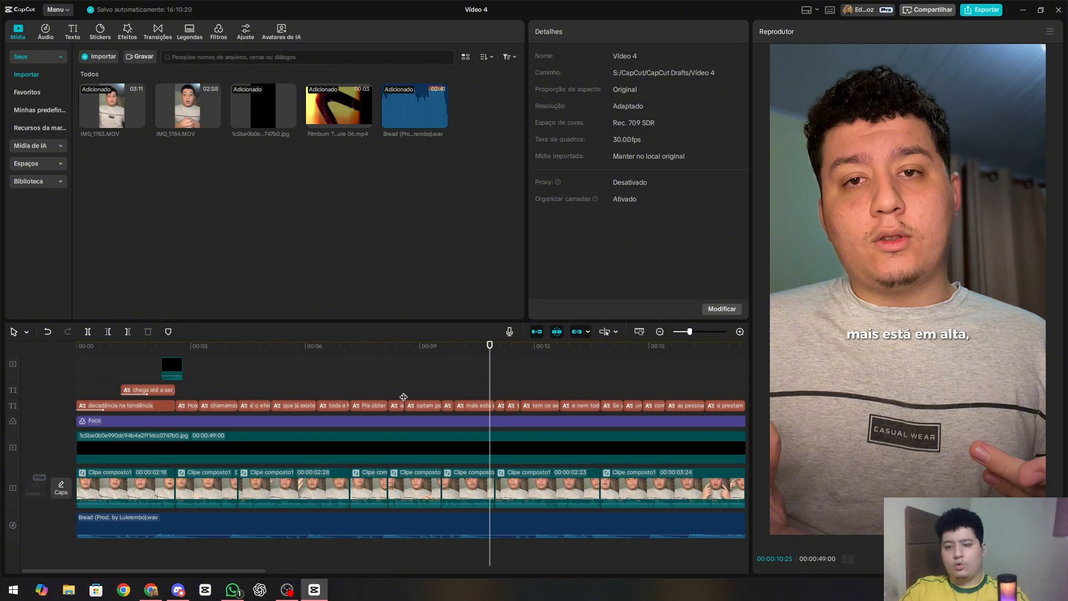
left_click(497, 395)
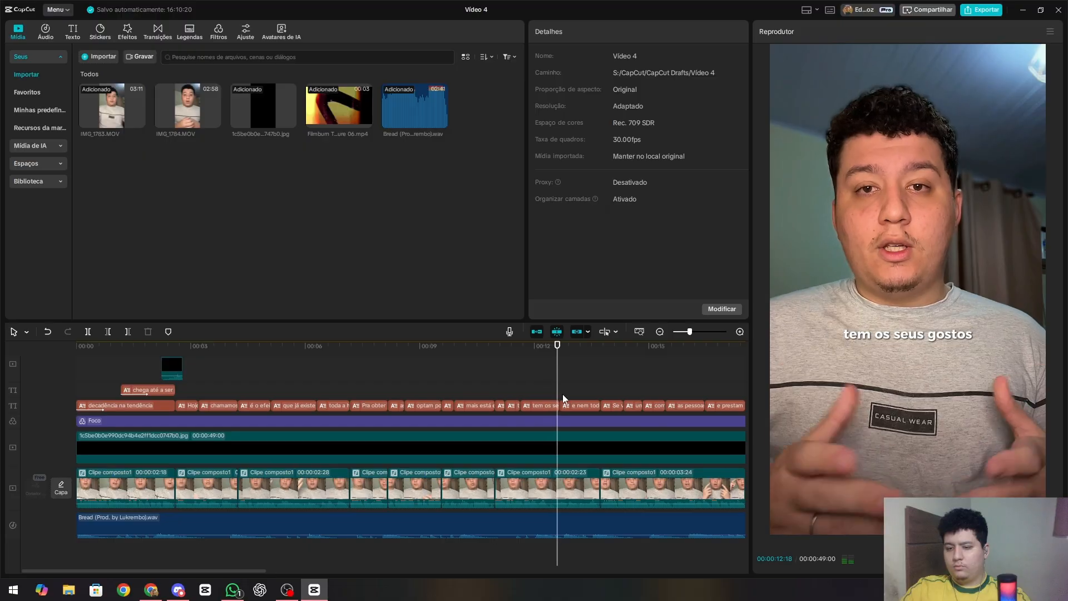
key("ctrl+shift+v")
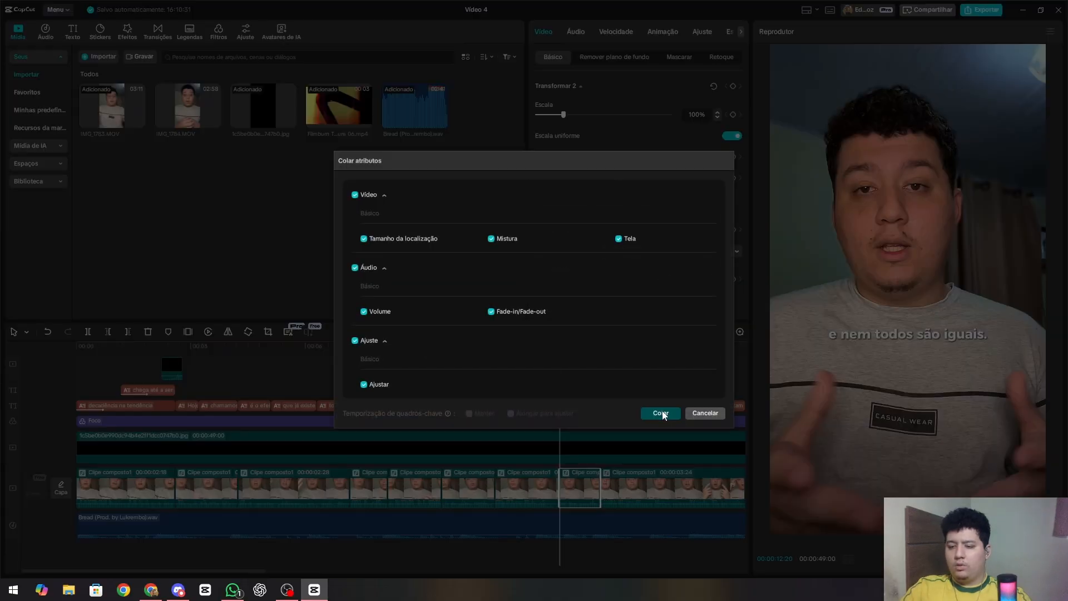
left_click(664, 415)
Move the start of the caption "e nem todos são iguais." slightly earlier and try trimming the end of the caption "com clareza,".
key("space")
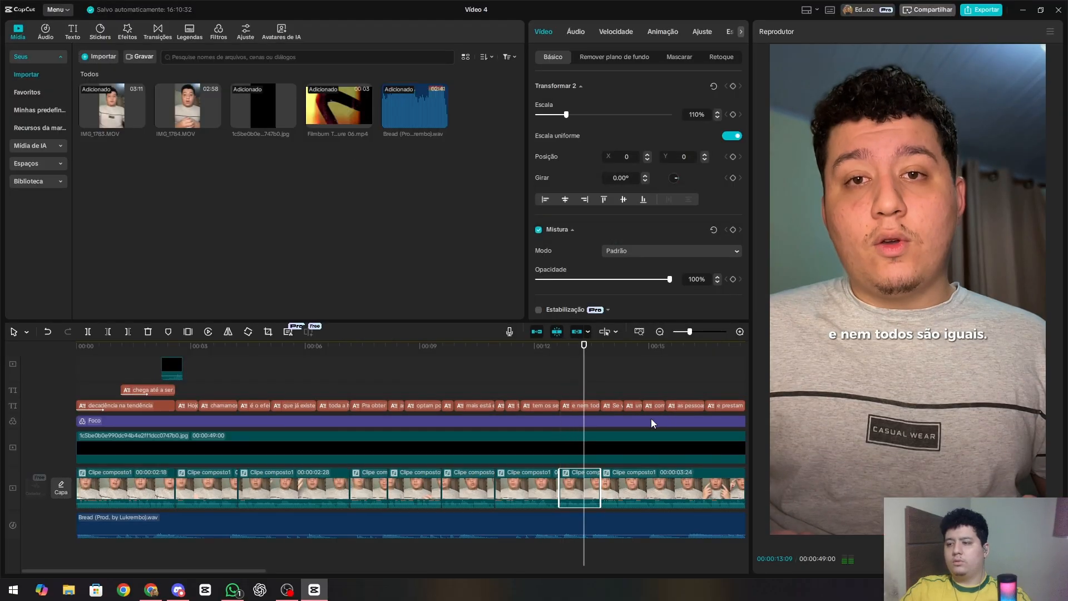
left_click(578, 405)
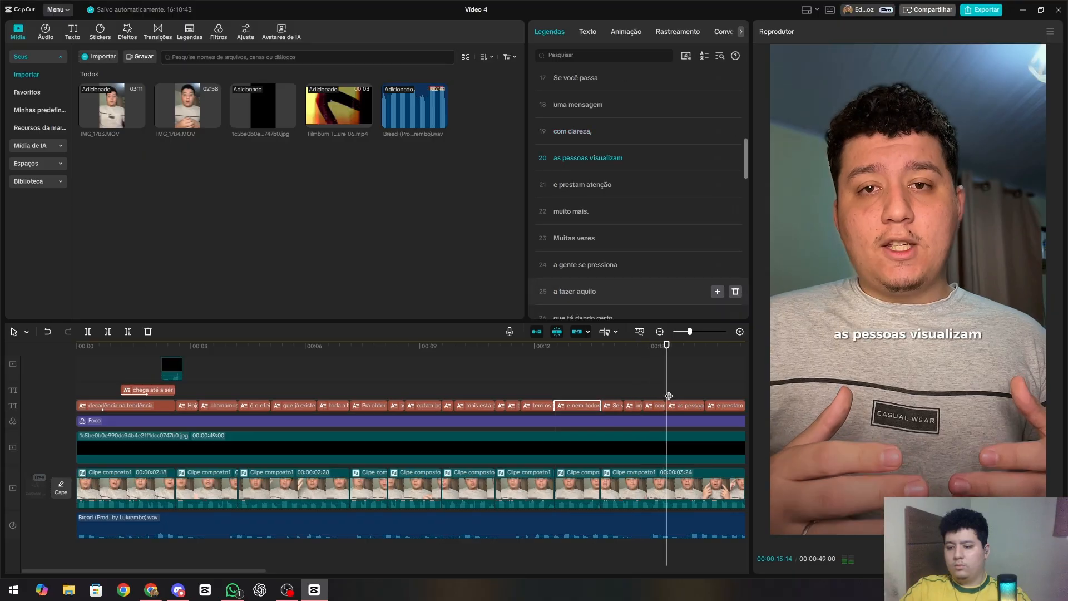
left_click(643, 389)
key("space")
key("space")
left_click(660, 406)
key("w")
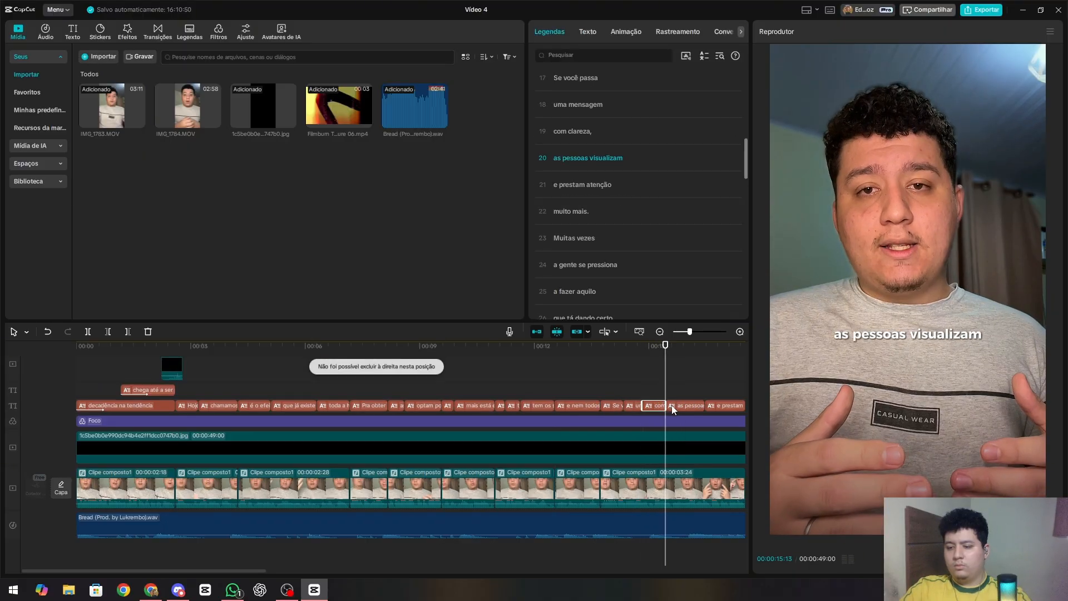
Split the 00:00:03:24 compound clip at 00:00:15:13 and paste the copied attributes onto its second part.
left_click(665, 393)
left_click(695, 483)
key("ctrl+b")
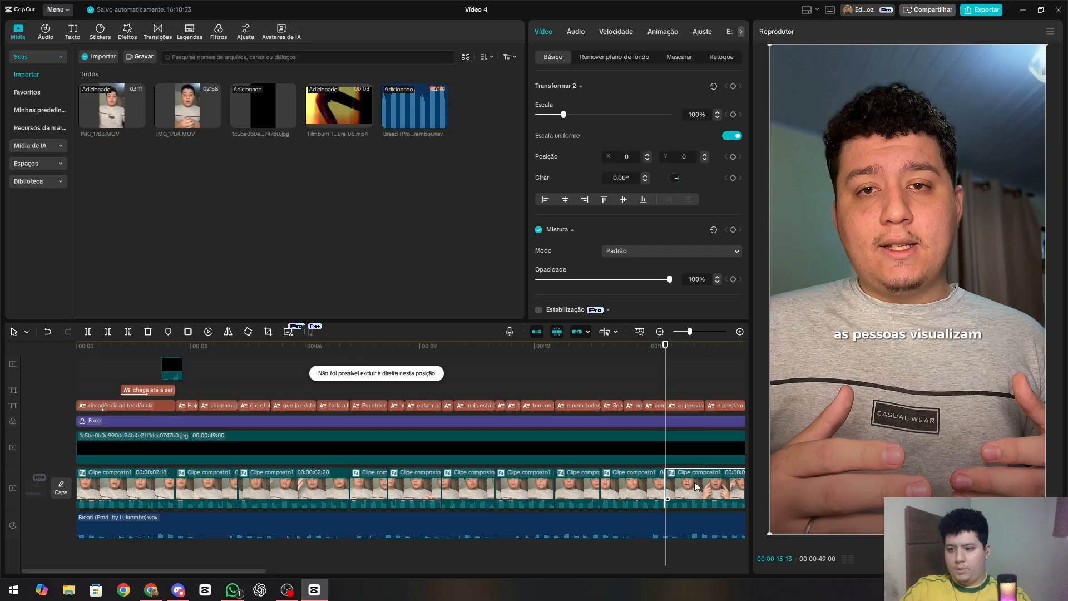
key("ctrl+shift+v")
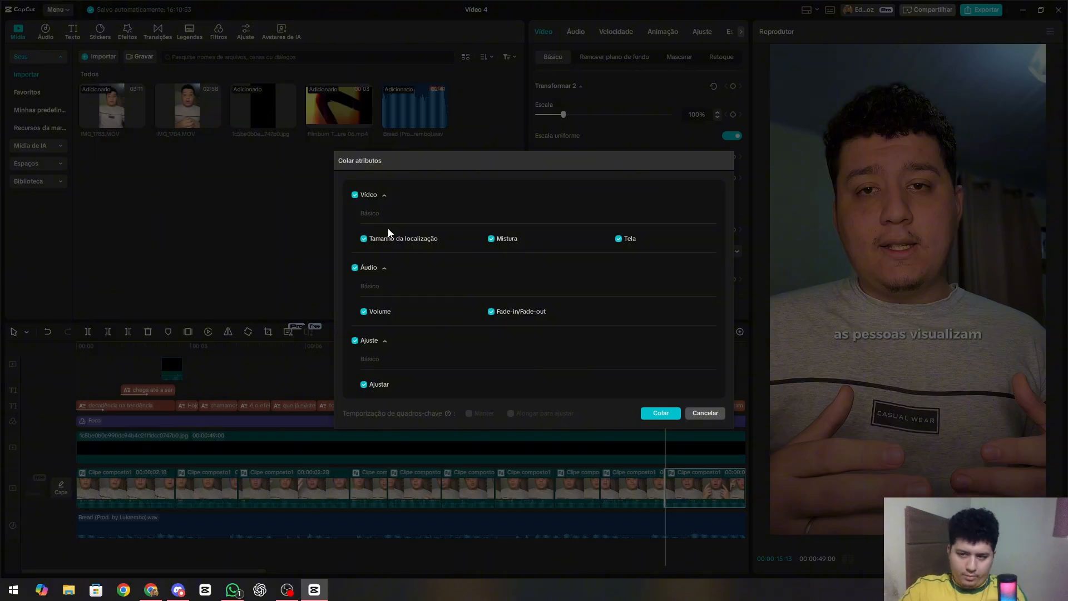
left_click(660, 413)
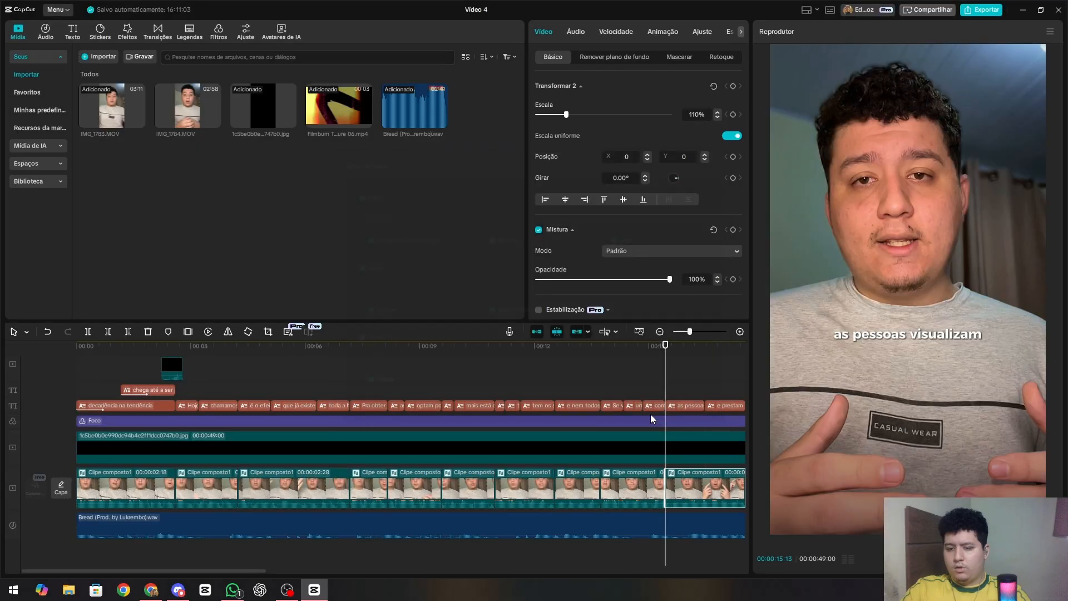
Set the scale of the 00:00:03:00 compound clip under the caption "a fazer aquilo" to 110%.
key("space")
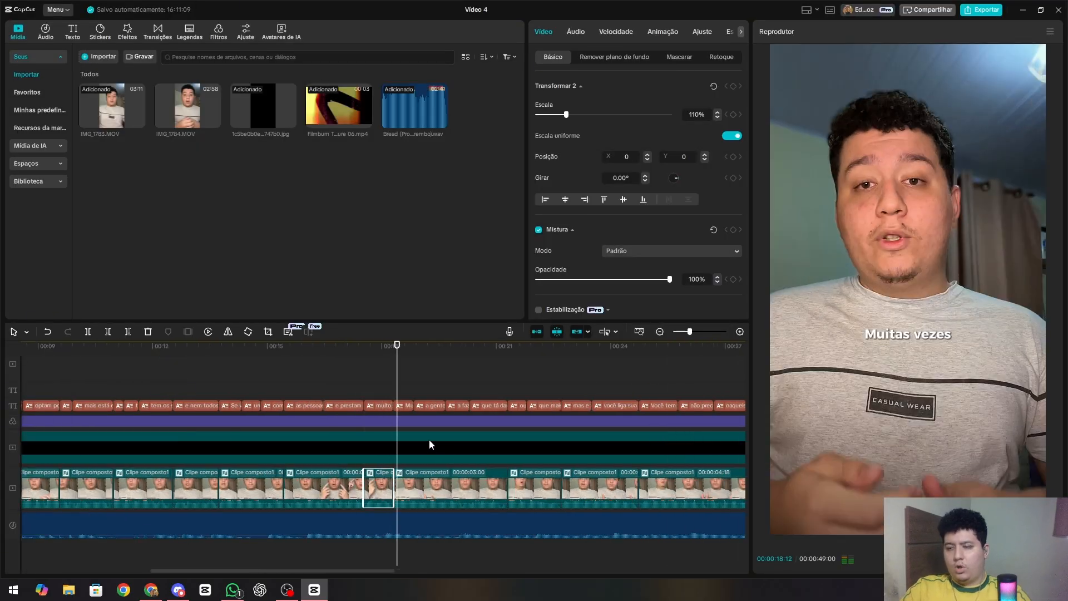
key("space")
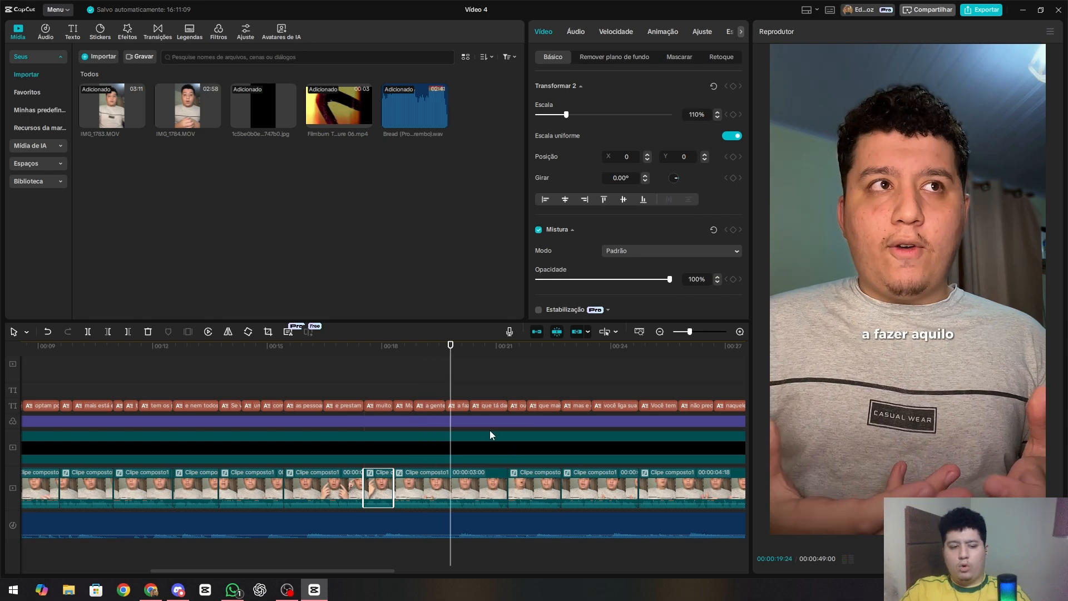
left_click(429, 480)
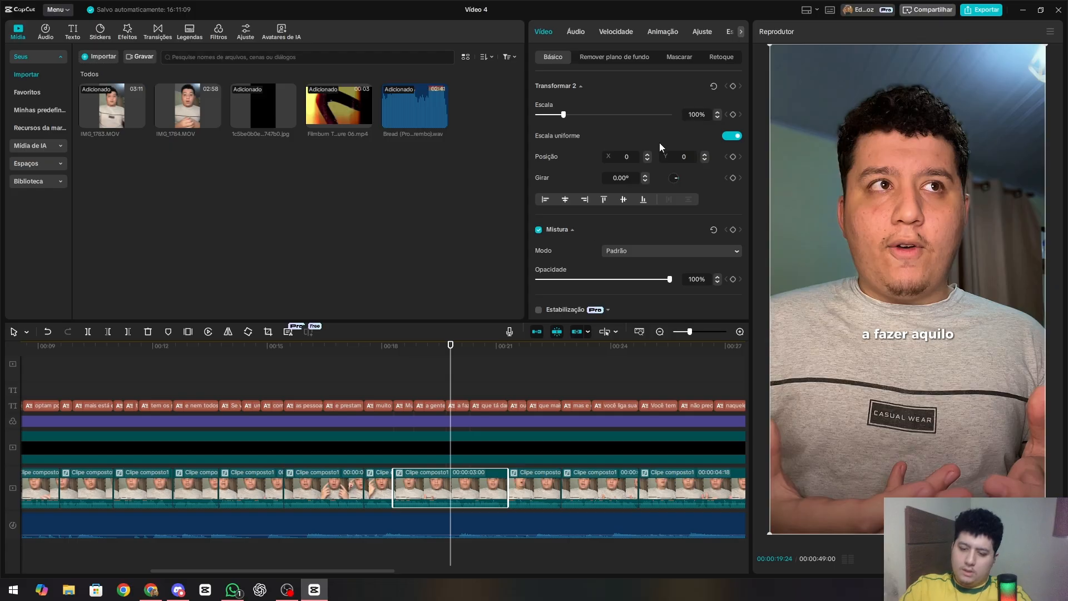
type("110")
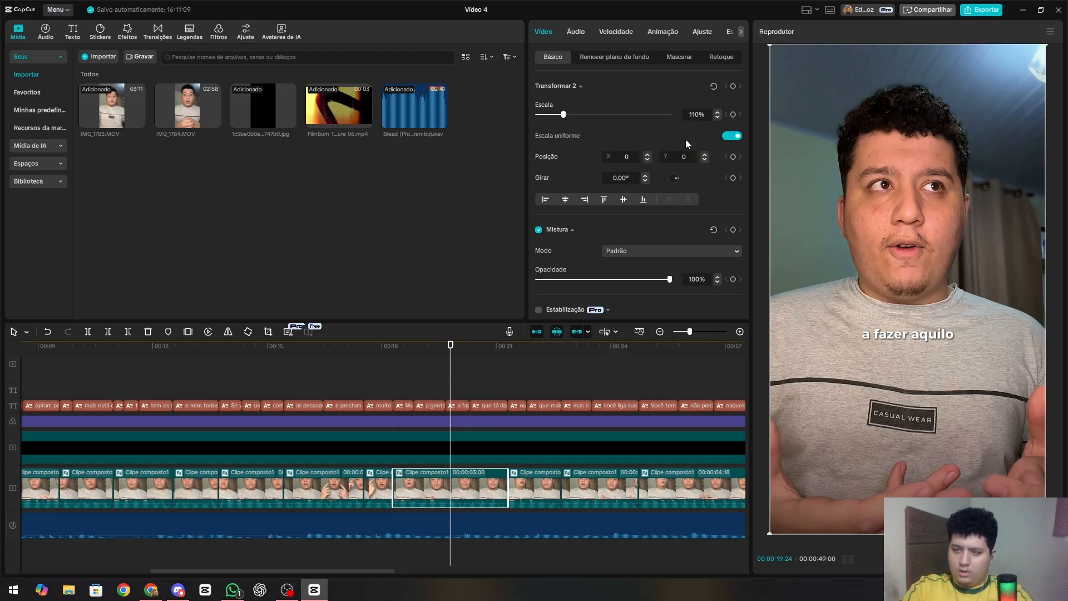
key("Return")
Paste the copied attributes onto the compound clip under the captions "ou aquilo" and "que mais se vê,".
left_click(484, 375)
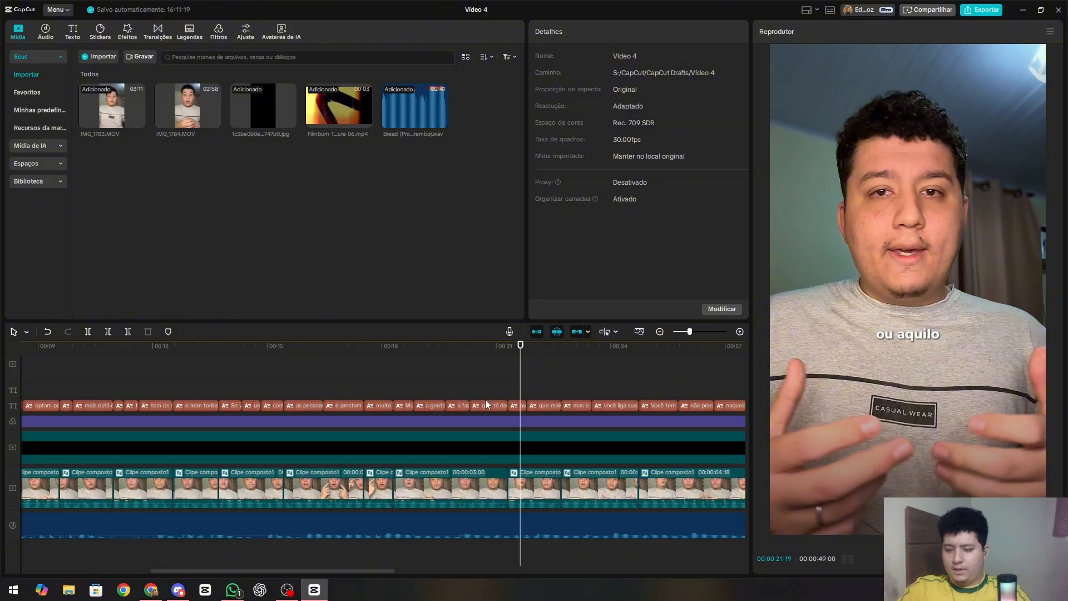
left_click(445, 369)
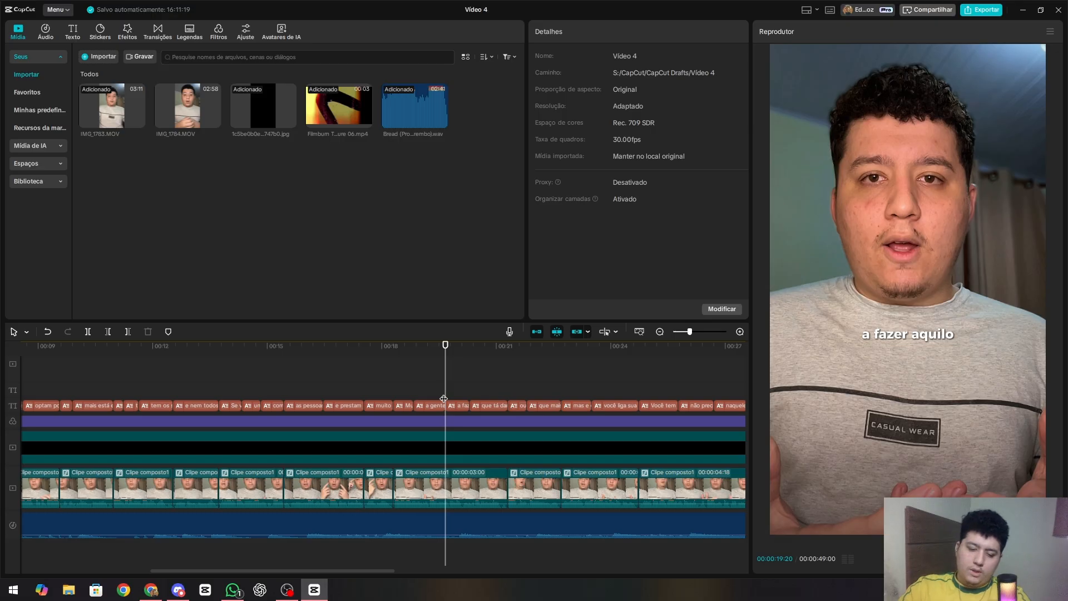
left_click(535, 488)
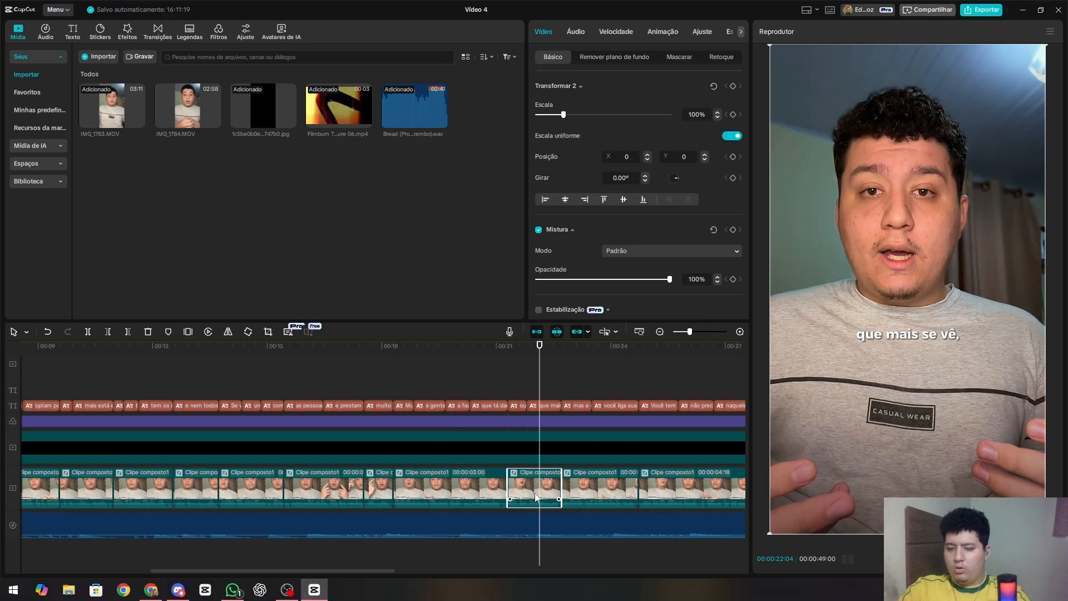
key("ctrl+alt+v")
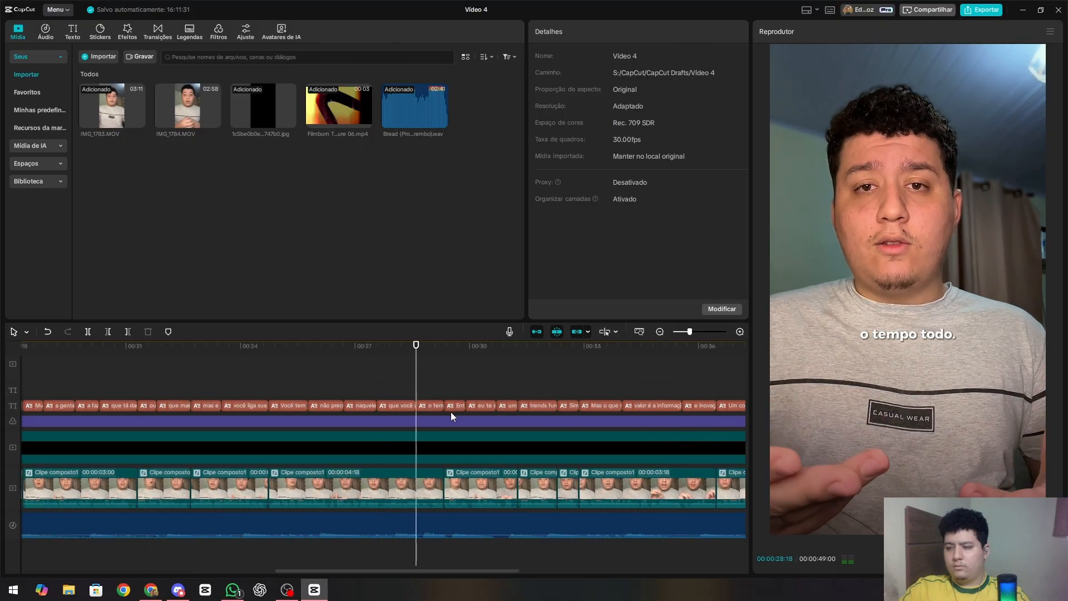
Paste the copied attributes onto the compound clip under the caption "um fato,", around 00:00:30:20.
left_click(483, 485)
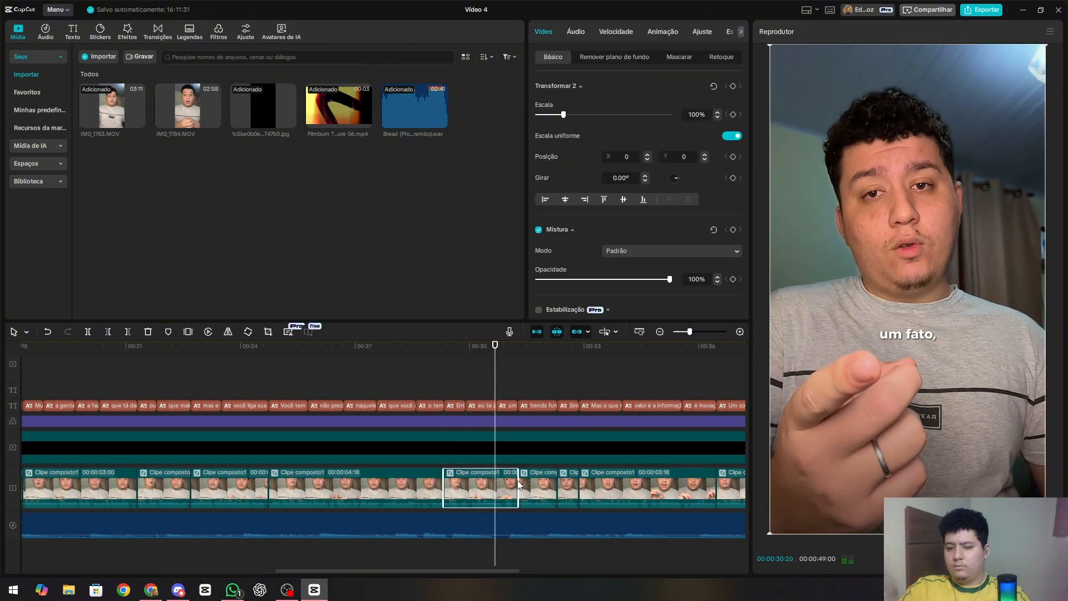
key("ctrl+alt+v")
left_click(690, 413)
Review the stretch from about 00:00:36 to 00:00:39 and paste the copied attributes onto the 00:00:03:11 compound clip.
left_click(477, 378)
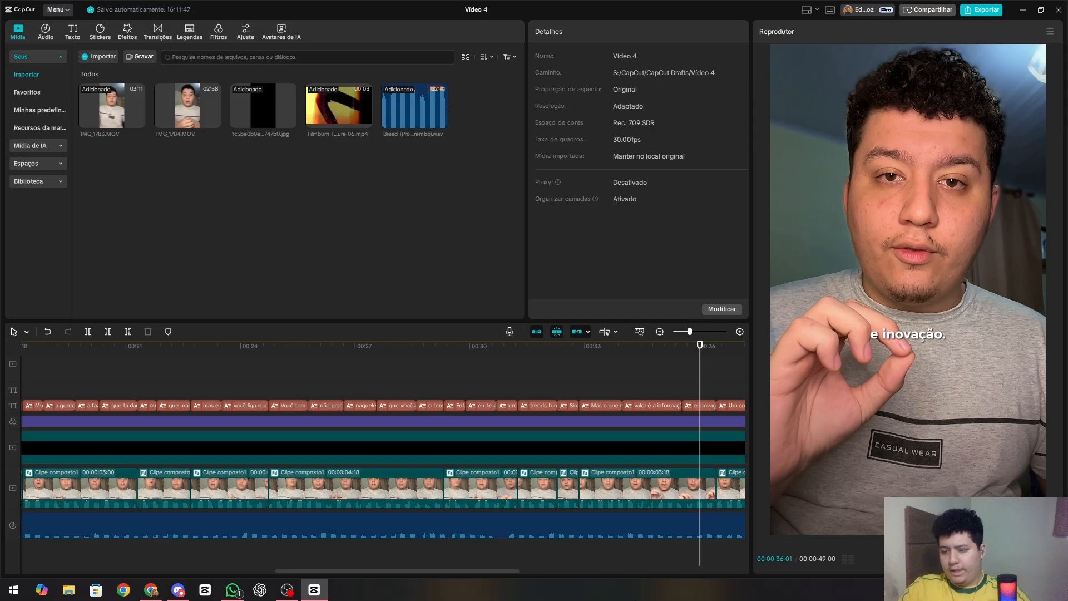
left_click(713, 386)
left_click_drag(713, 387, 513, 395)
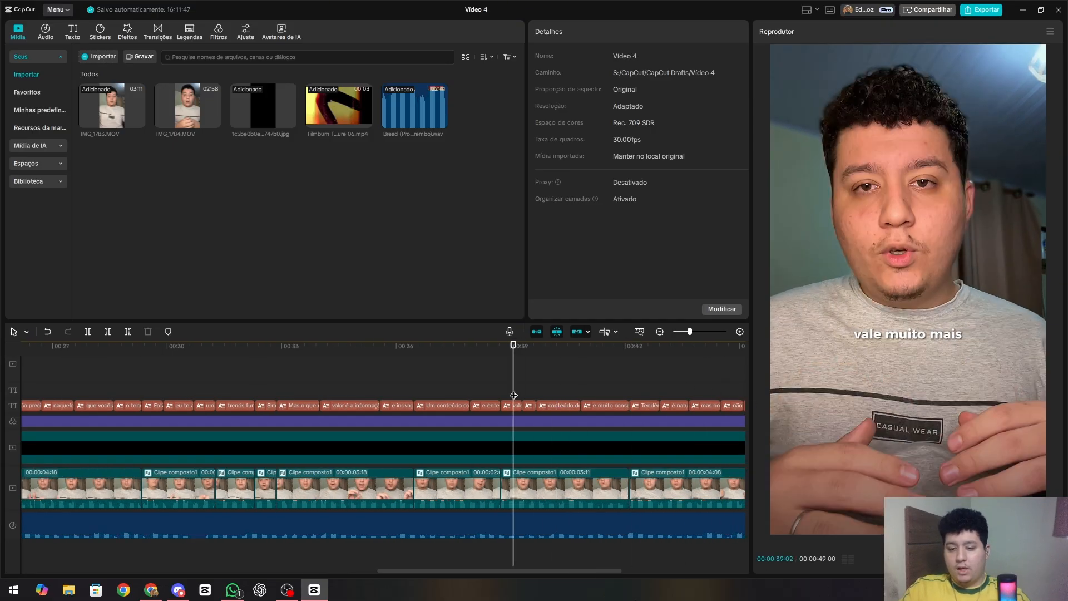
left_click(415, 390)
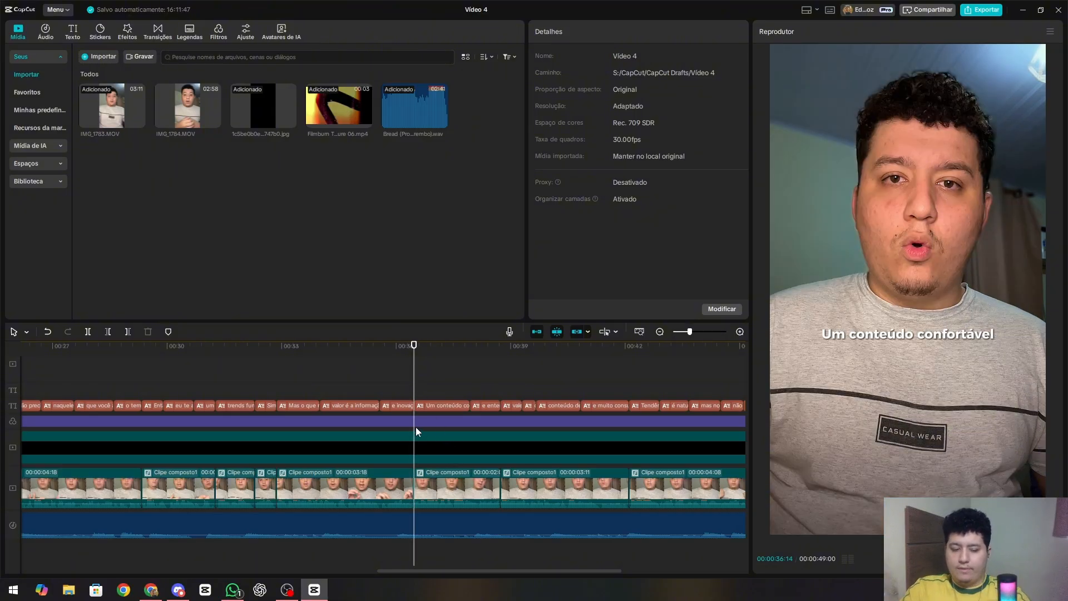
key("space")
left_click(547, 480)
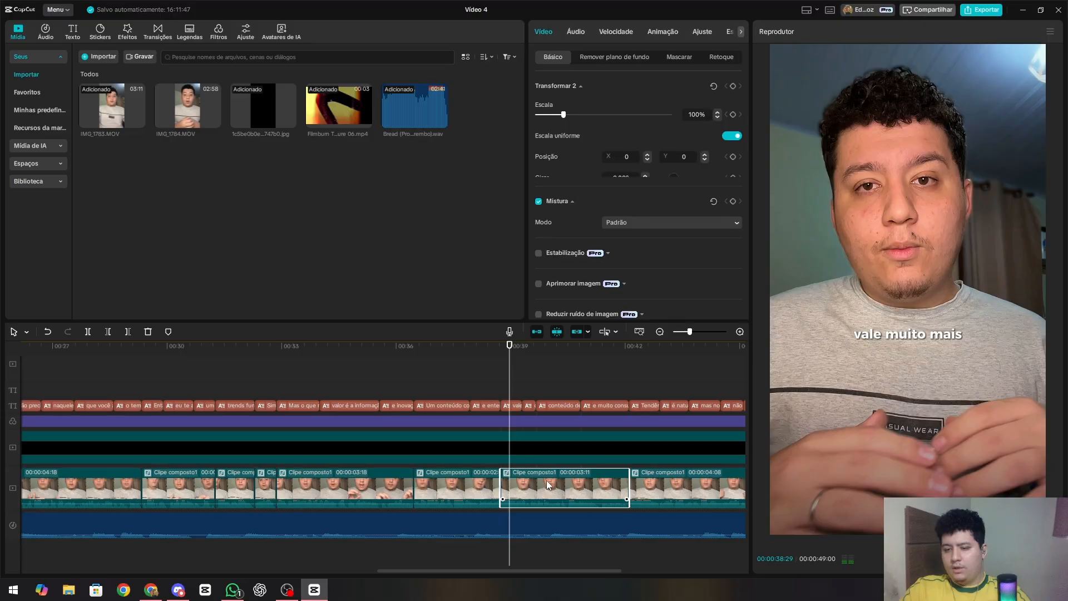
key("ctrl+alt+v")
left_click(660, 414)
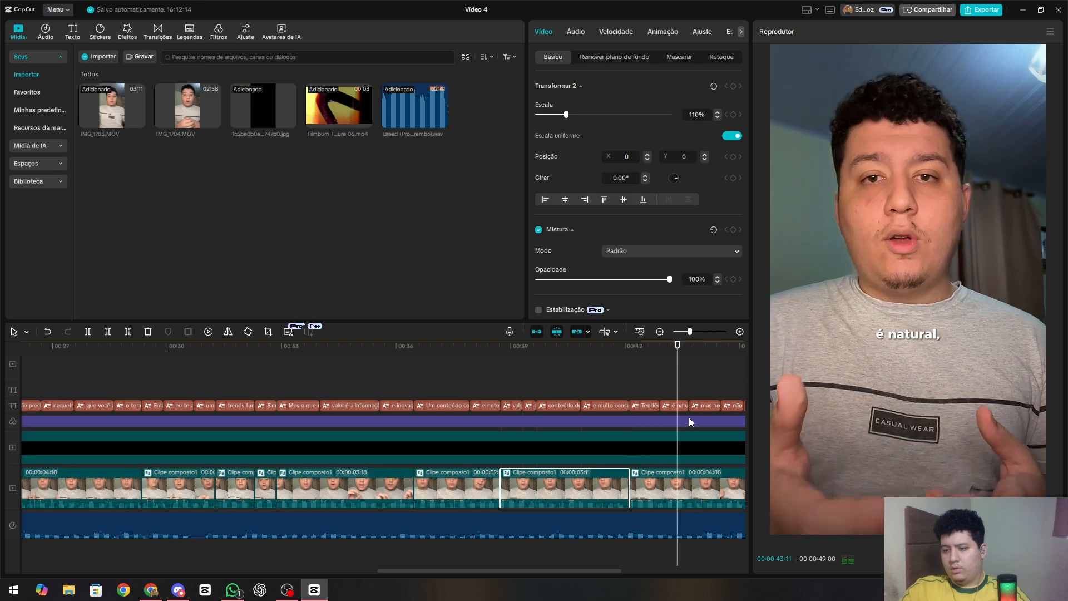
Paste the copied attributes onto the final compound clip, 00:00:02:19 long.
key("ctrl+alt+v")
left_click(660, 414)
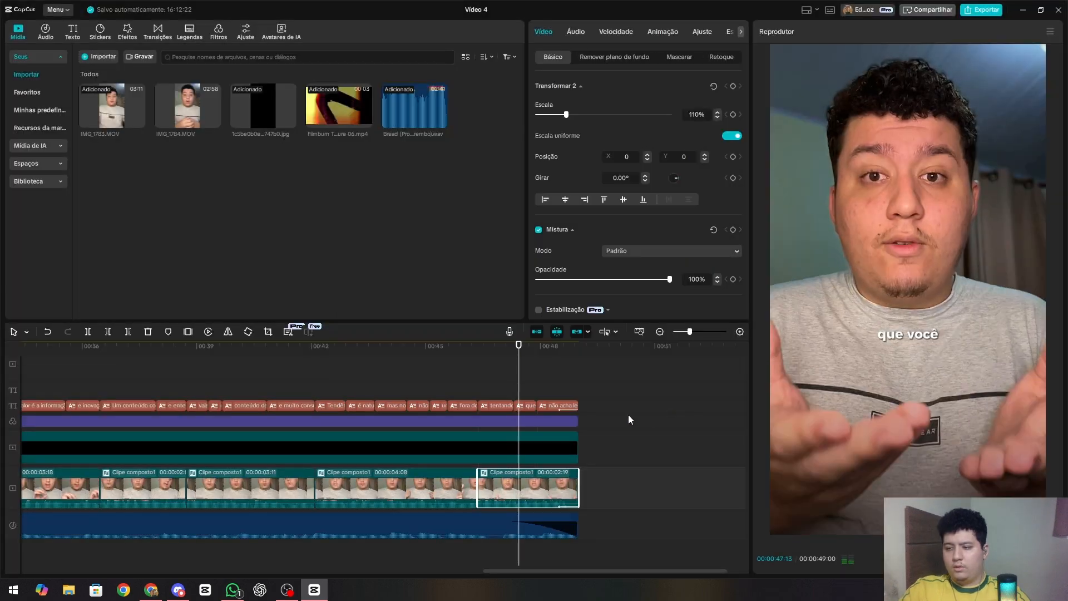
left_click(502, 370)
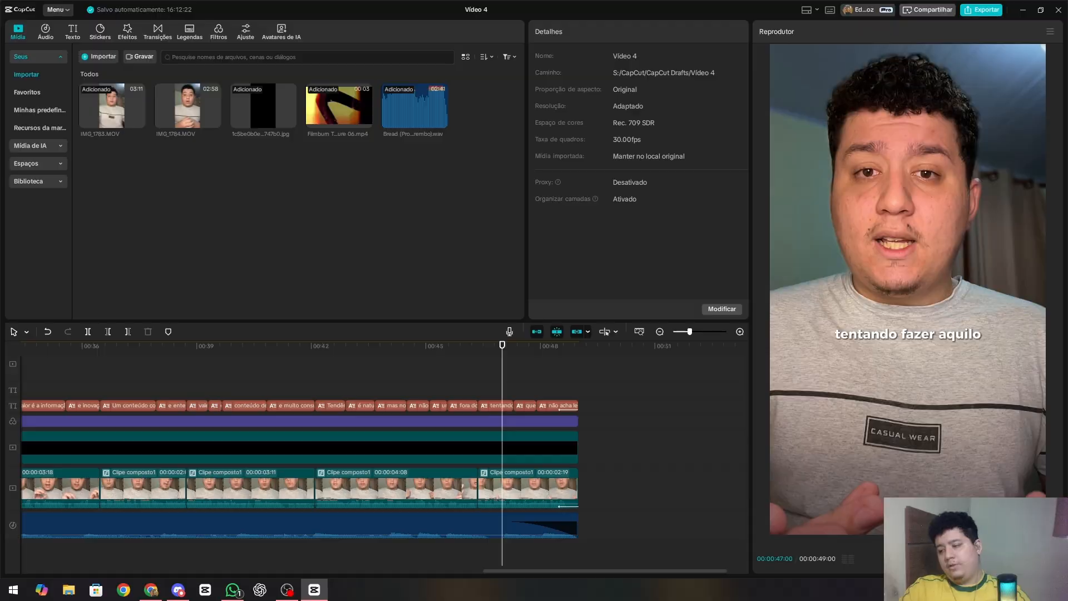
Play the finished video from the start in a full-screen preview.
key("ctrl+shift+f")
left_click_drag(534, 552, 441, 576)
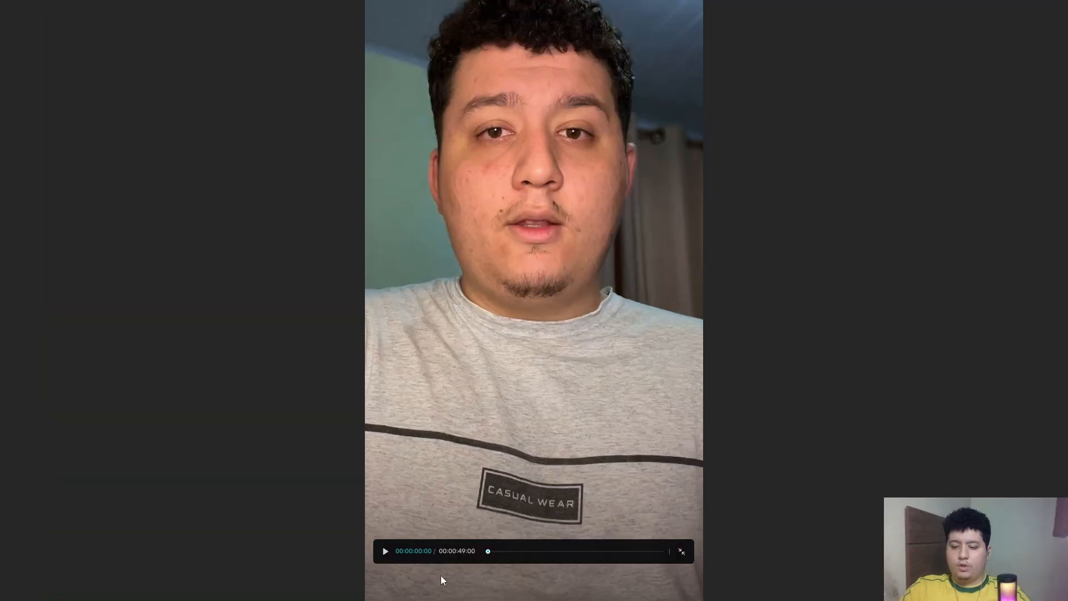
left_click(385, 553)
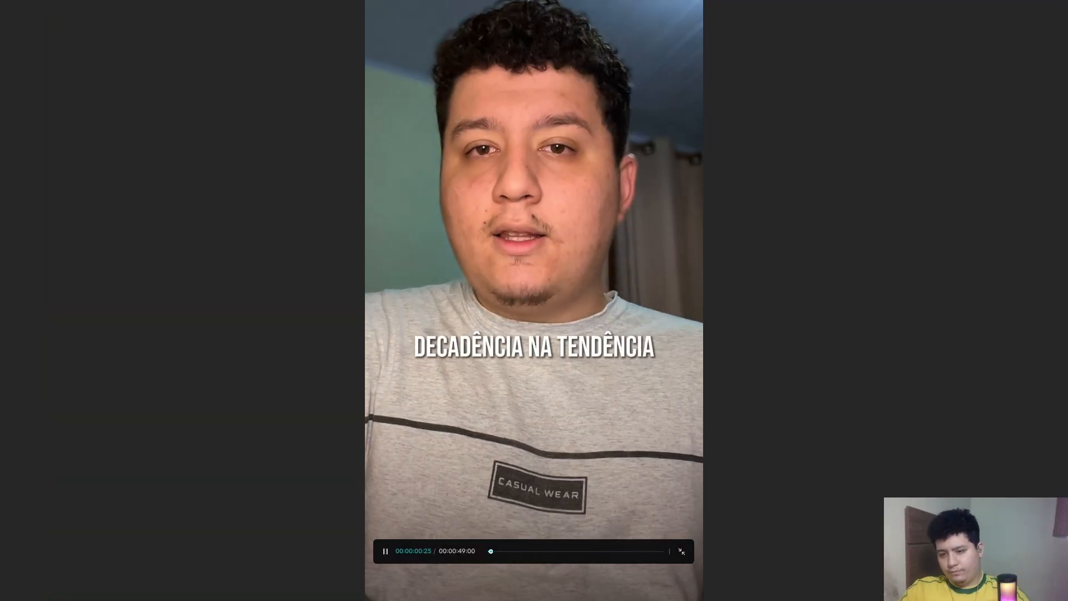